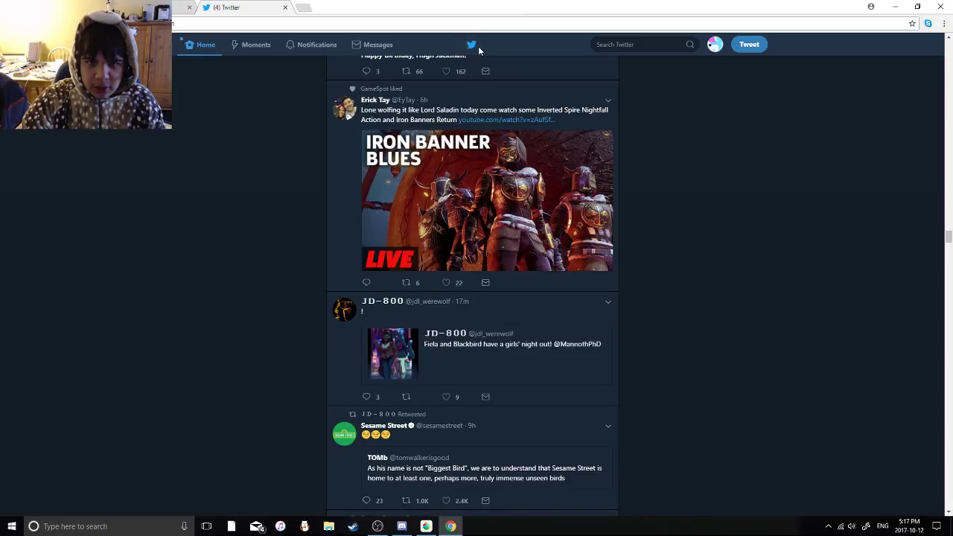
Close the Twitter tab and play the My Mix playlist from YouTube's home page at a lower system volume
{"action": "left_click", "coordinate": [478, 48]}
{"action": "left_click", "coordinate": [285, 7]}
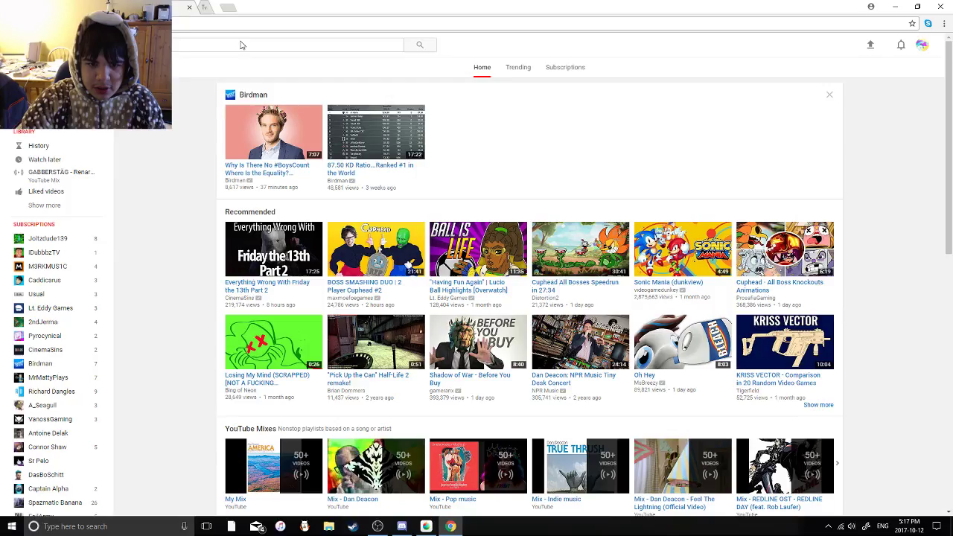
{"action": "left_click", "coordinate": [241, 45]}
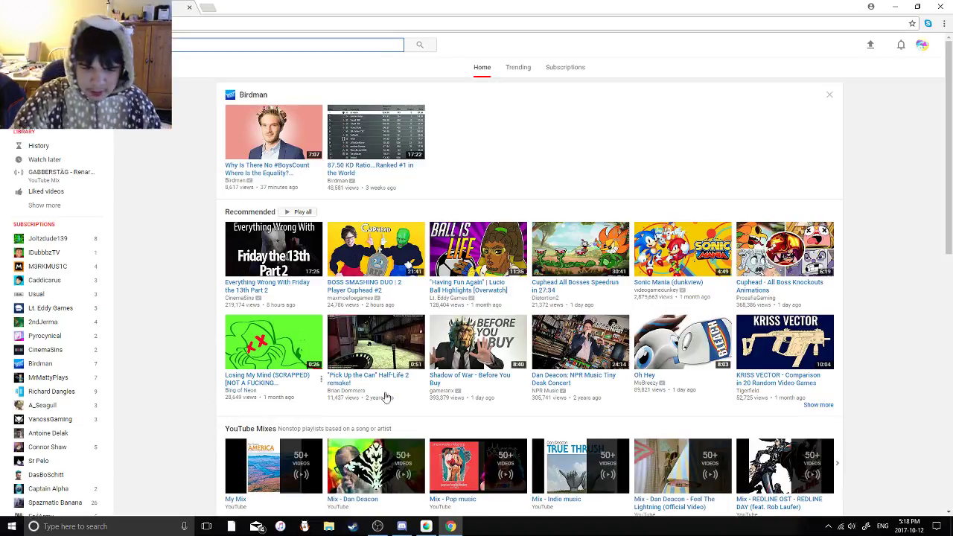
{"action": "scroll", "coordinate": [400, 503], "scroll_direction": "down", "scroll_amount": 2}
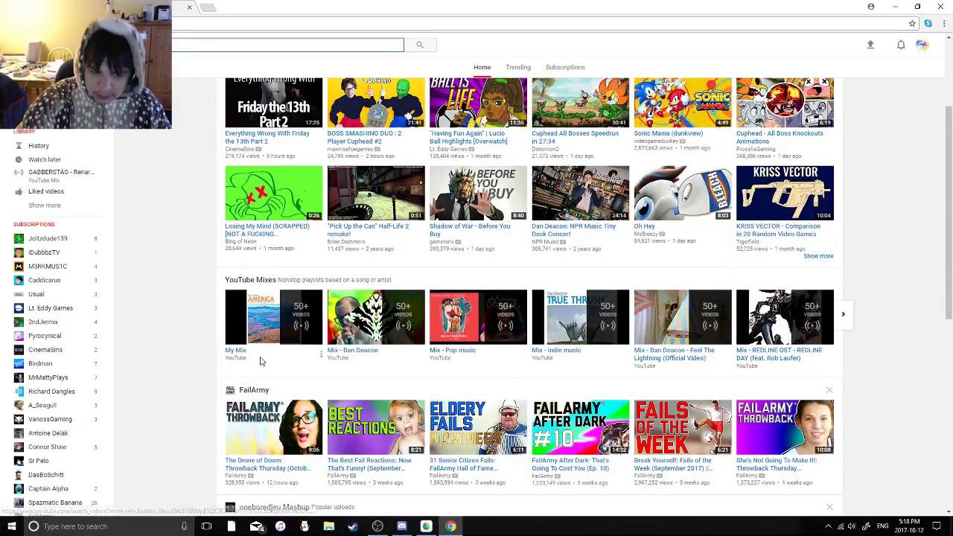
{"action": "left_click", "coordinate": [235, 351]}
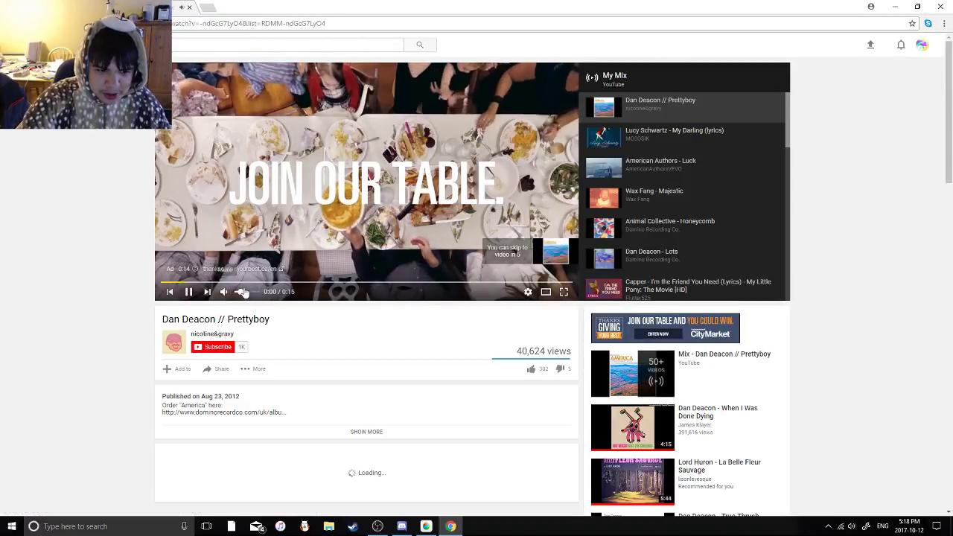
{"action": "left_click", "coordinate": [852, 527]}
{"action": "scroll", "coordinate": [860, 513], "scroll_direction": "down", "scroll_amount": 7}
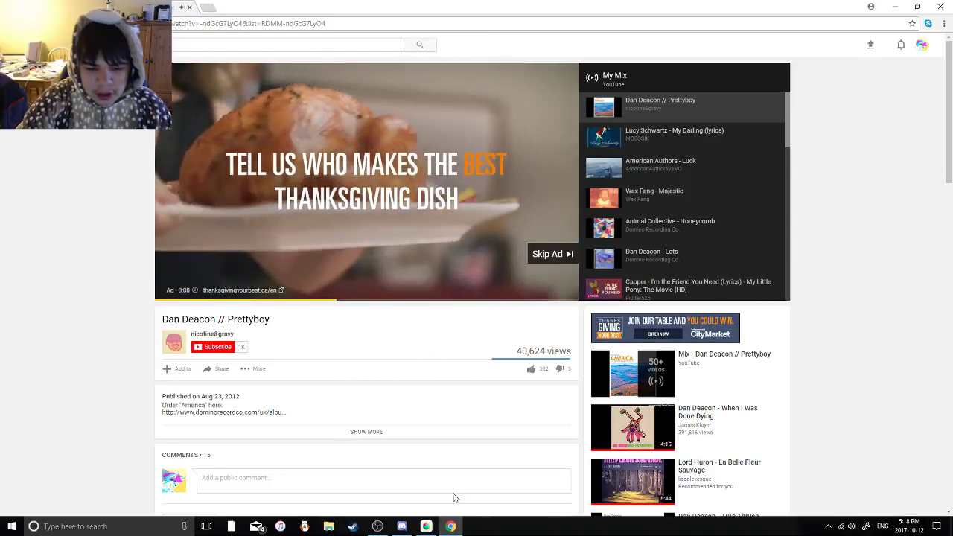
Switch to MediBang Paint and set the Pencil brush size to 7.1
{"action": "left_click", "coordinate": [426, 526]}
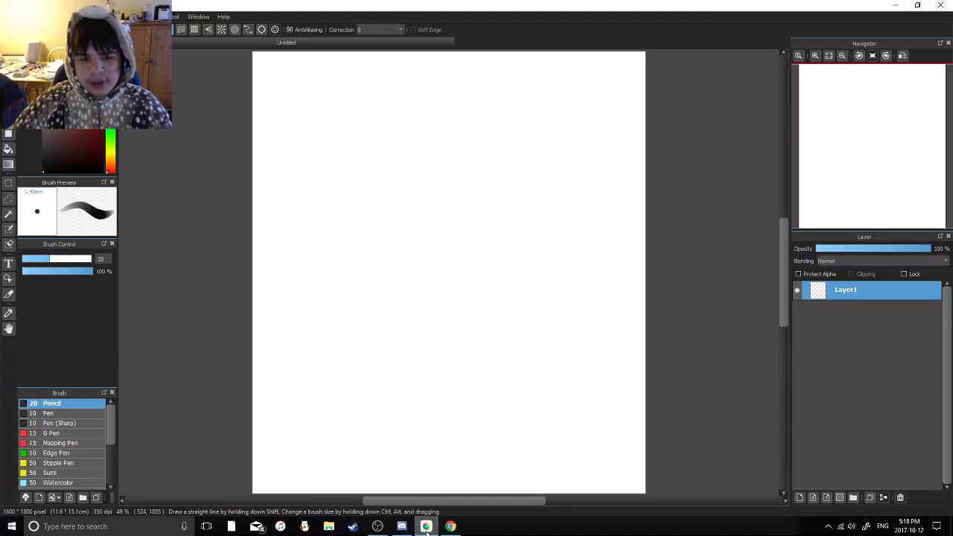
{"action": "left_click_drag", "start_coordinate": [49, 260], "coordinate": [32, 261]}
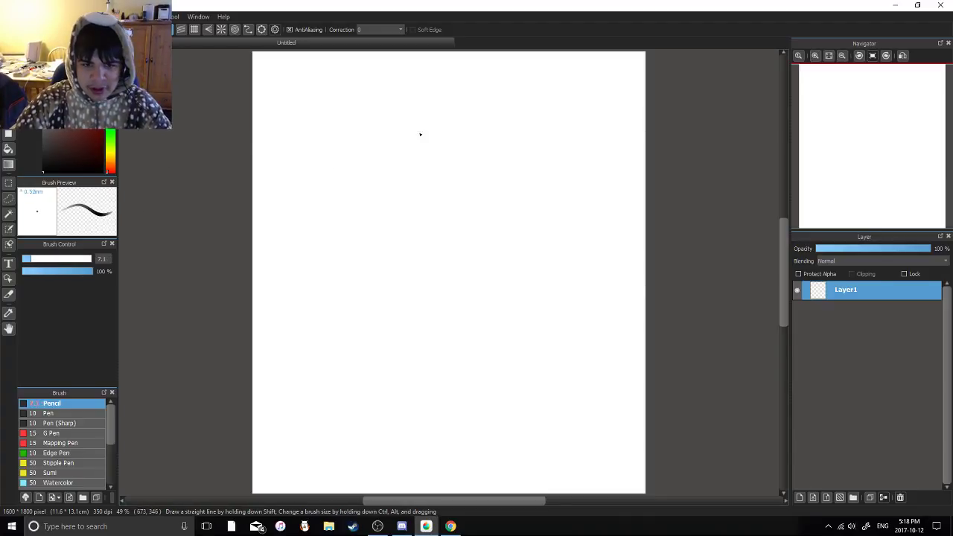
{"action": "mouse_move", "coordinate": [407, 124]}
{"action": "left_mouse_down"}
{"action": "mouse_move", "coordinate": [421, 127]}
{"action": "mouse_move", "coordinate": [400, 121]}
{"action": "mouse_move", "coordinate": [464, 130]}
{"action": "mouse_move", "coordinate": [424, 110]}
{"action": "mouse_move", "coordinate": [451, 113]}
{"action": "mouse_move", "coordinate": [445, 100]}
{"action": "mouse_move", "coordinate": [457, 92]}
{"action": "left_mouse_up"}
{"action": "key", "text": "ctrl+z"}
{"action": "key", "text": "ctrl+z"}
{"action": "key", "text": "ctrl+z"}
{"action": "key", "text": "ctrl+z"}
{"action": "key", "text": "ctrl+z"}
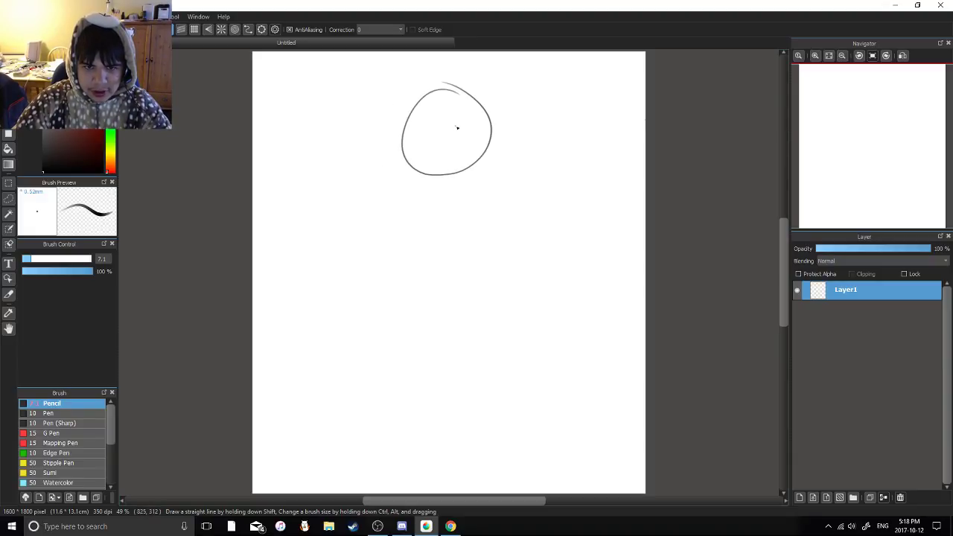
{"action": "key", "text": "ctrl+z"}
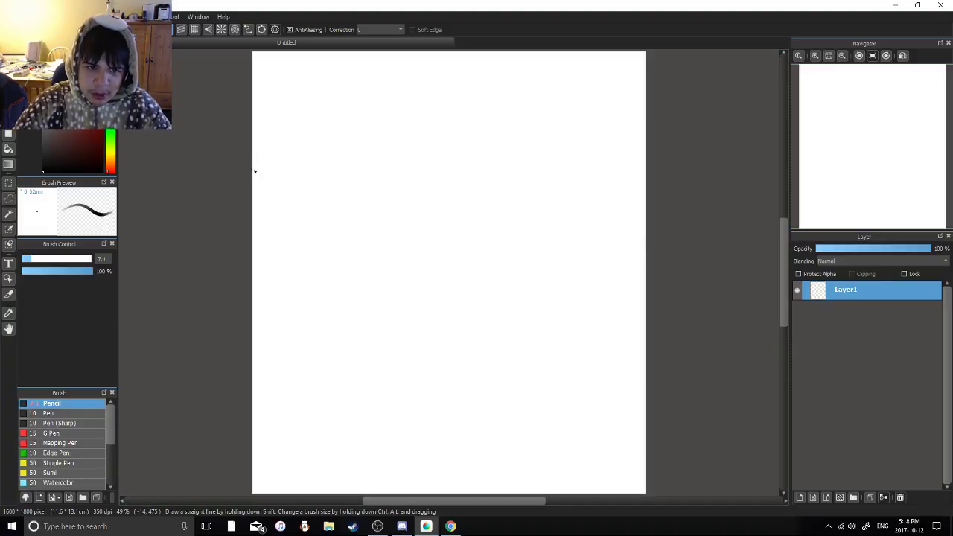
{"action": "mouse_move", "coordinate": [254, 166]}
{"action": "left_mouse_down"}
{"action": "mouse_move", "coordinate": [489, 152]}
{"action": "mouse_move", "coordinate": [569, 166]}
{"action": "mouse_move", "coordinate": [644, 161]}
{"action": "left_mouse_up"}
{"action": "key", "text": "ctrl+z"}
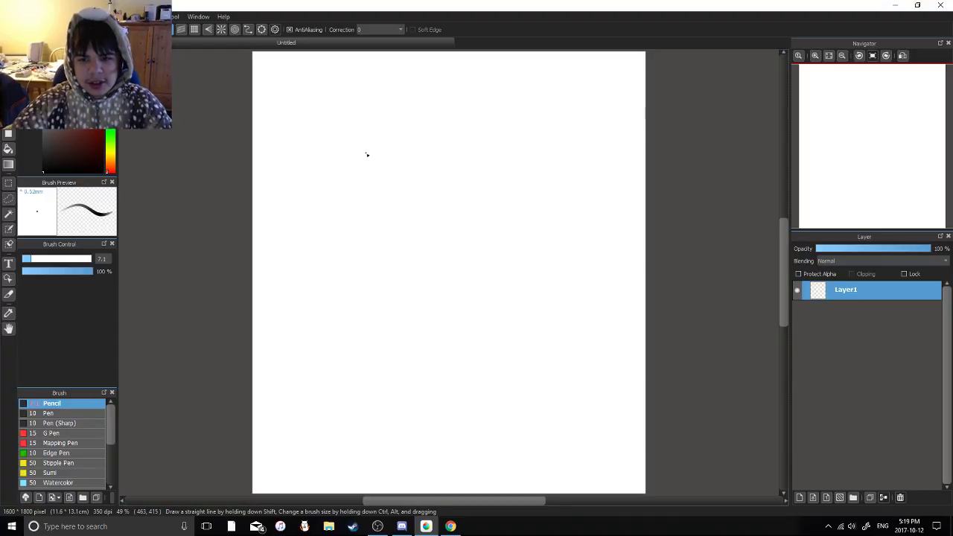
{"action": "scroll", "coordinate": [313, 95], "scroll_direction": "down", "scroll_amount": 2}
{"action": "mouse_move", "coordinate": [272, 69]}
{"action": "left_mouse_down"}
{"action": "mouse_move", "coordinate": [420, 229]}
{"action": "mouse_move", "coordinate": [463, 318]}
{"action": "mouse_move", "coordinate": [545, 377]}
{"action": "left_mouse_up"}
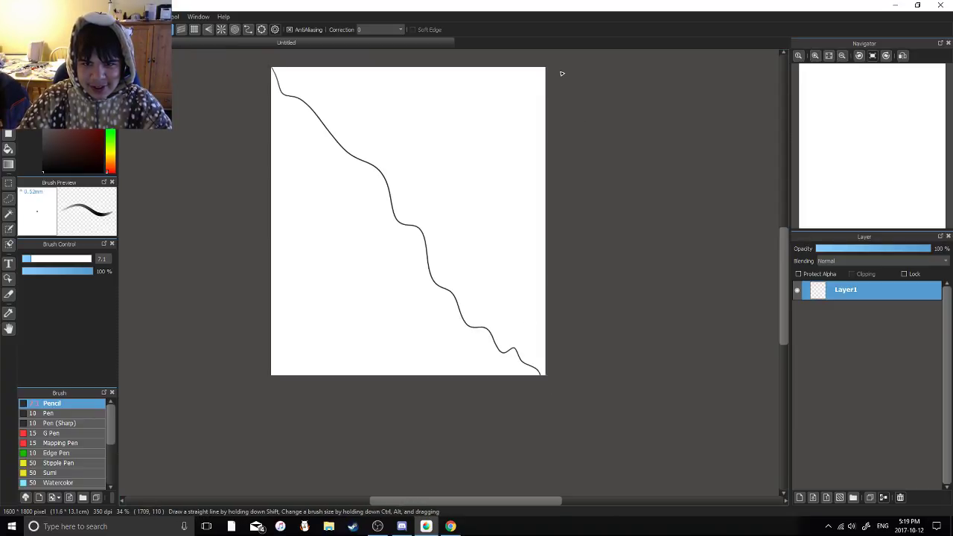
{"action": "left_click_drag", "start_coordinate": [563, 73], "coordinate": [484, 140]}
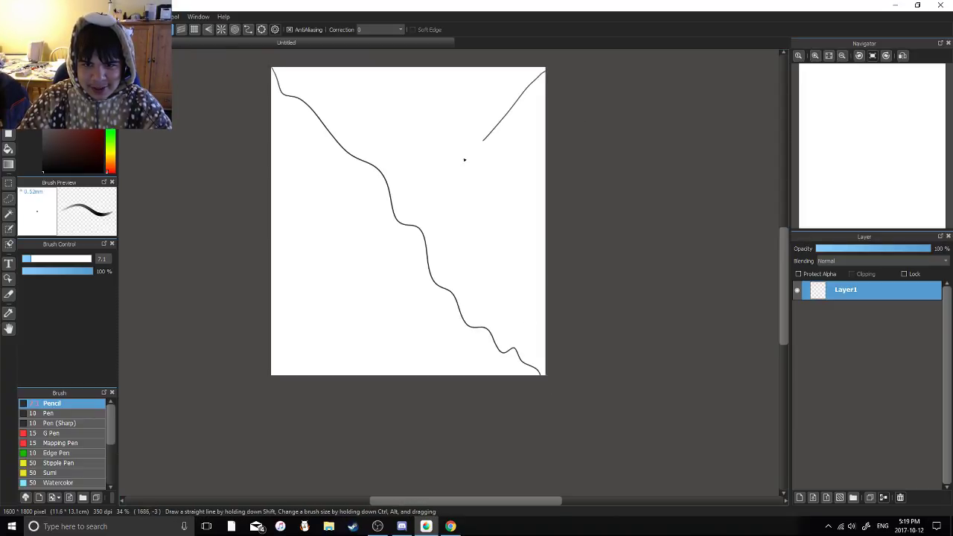
{"action": "key", "text": "ctrl+z"}
{"action": "key", "text": "ctrl+z"}
{"action": "mouse_move", "coordinate": [555, 64]}
{"action": "left_mouse_down"}
{"action": "mouse_move", "coordinate": [353, 274]}
{"action": "mouse_move", "coordinate": [277, 374]}
{"action": "left_mouse_up"}
{"action": "key", "text": "ctrl+z"}
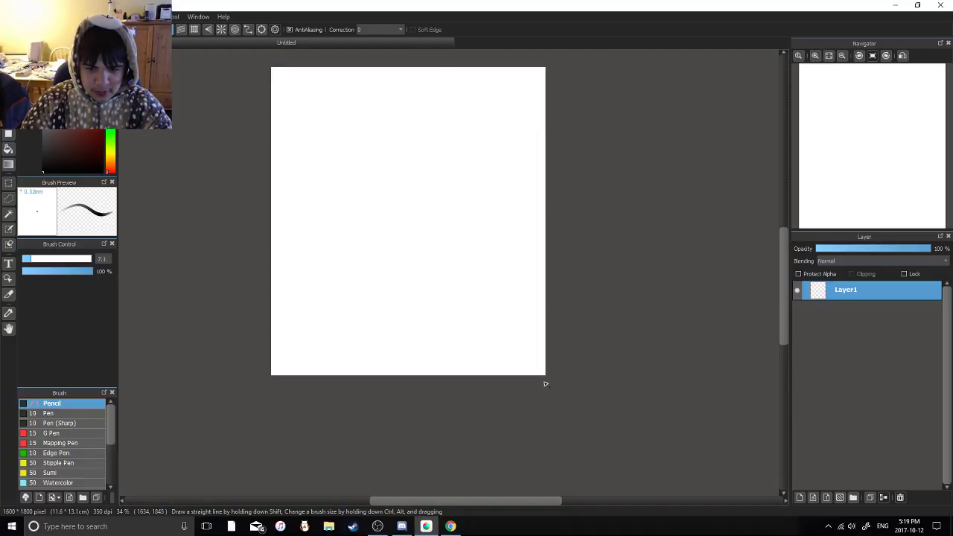
{"action": "mouse_move", "coordinate": [546, 383]}
{"action": "left_mouse_down"}
{"action": "mouse_move", "coordinate": [465, 269]}
{"action": "mouse_move", "coordinate": [342, 171]}
{"action": "mouse_move", "coordinate": [283, 70]}
{"action": "left_mouse_up"}
{"action": "key", "text": "ctrl+z"}
{"action": "mouse_move", "coordinate": [559, 70]}
{"action": "left_mouse_down"}
{"action": "mouse_move", "coordinate": [353, 230]}
{"action": "mouse_move", "coordinate": [288, 355]}
{"action": "mouse_move", "coordinate": [436, 208]}
{"action": "mouse_move", "coordinate": [555, 67]}
{"action": "mouse_move", "coordinate": [367, 233]}
{"action": "mouse_move", "coordinate": [260, 391]}
{"action": "left_mouse_up"}
{"action": "key", "text": "ctrl+z"}
{"action": "key", "text": "ctrl+z"}
{"action": "key", "text": "ctrl+z"}
{"action": "mouse_move", "coordinate": [248, 411]}
{"action": "left_mouse_down"}
{"action": "mouse_move", "coordinate": [316, 303]}
{"action": "mouse_move", "coordinate": [572, 112]}
{"action": "left_mouse_up"}
{"action": "key", "text": "ctrl+z"}
{"action": "mouse_move", "coordinate": [572, 62]}
{"action": "left_mouse_down"}
{"action": "mouse_move", "coordinate": [441, 225]}
{"action": "mouse_move", "coordinate": [257, 337]}
{"action": "left_mouse_up"}
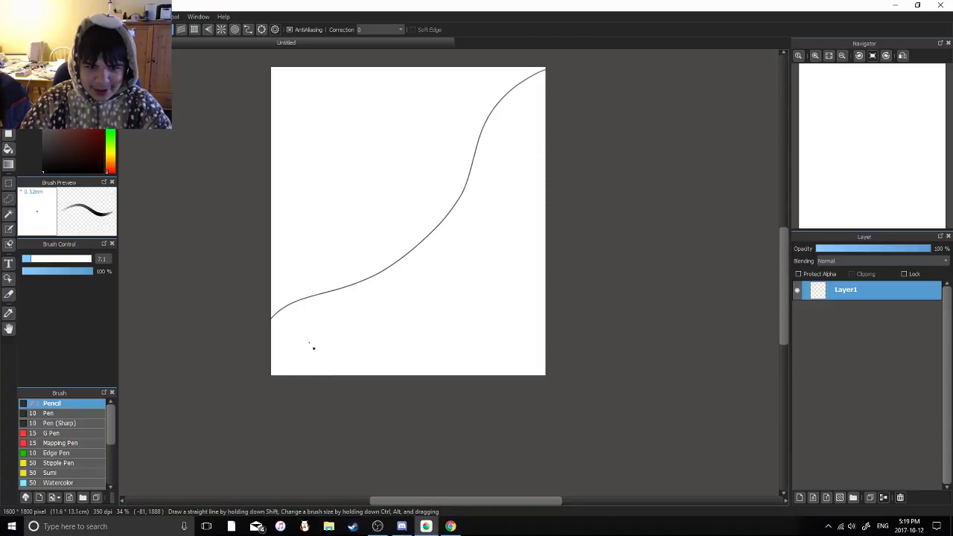
{"action": "key", "text": "ctrl+z"}
{"action": "mouse_move", "coordinate": [315, 388]}
{"action": "left_mouse_down"}
{"action": "mouse_move", "coordinate": [550, 71]}
{"action": "mouse_move", "coordinate": [273, 415]}
{"action": "left_mouse_up"}
{"action": "key", "text": "ctrl+z"}
{"action": "key", "text": "ctrl+z"}
{"action": "mouse_move", "coordinate": [291, 375]}
{"action": "left_mouse_down"}
{"action": "mouse_move", "coordinate": [457, 215]}
{"action": "mouse_move", "coordinate": [551, 64]}
{"action": "mouse_move", "coordinate": [312, 268]}
{"action": "mouse_move", "coordinate": [289, 391]}
{"action": "left_mouse_up"}
{"action": "key", "text": "ctrl+z"}
{"action": "key", "text": "ctrl+z"}
{"action": "mouse_move", "coordinate": [270, 314]}
{"action": "left_mouse_down"}
{"action": "mouse_move", "coordinate": [511, 149]}
{"action": "mouse_move", "coordinate": [553, 140]}
{"action": "left_mouse_up"}
{"action": "key", "text": "ctrl+z"}
{"action": "mouse_move", "coordinate": [511, 66]}
{"action": "left_mouse_down"}
{"action": "mouse_move", "coordinate": [291, 300]}
{"action": "mouse_move", "coordinate": [275, 372]}
{"action": "left_mouse_up"}
{"action": "key", "text": "ctrl+z"}
{"action": "mouse_move", "coordinate": [271, 333]}
{"action": "left_mouse_down"}
{"action": "mouse_move", "coordinate": [306, 359]}
{"action": "mouse_move", "coordinate": [559, 112]}
{"action": "left_mouse_up"}
{"action": "key", "text": "ctrl+z"}
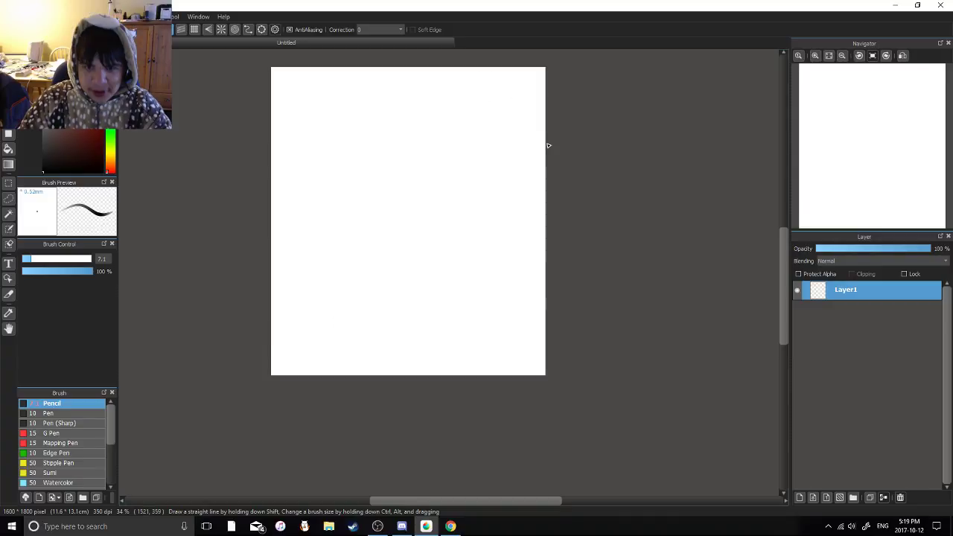
{"action": "mouse_move", "coordinate": [319, 373]}
{"action": "left_mouse_down"}
{"action": "mouse_move", "coordinate": [410, 254]}
{"action": "mouse_move", "coordinate": [529, 159]}
{"action": "mouse_move", "coordinate": [550, 65]}
{"action": "mouse_move", "coordinate": [449, 215]}
{"action": "left_mouse_up"}
{"action": "key", "text": "ctrl+z"}
{"action": "key", "text": "ctrl+z"}
Check the general channel in Discord and the playing YouTube mix, and return to MediBang Paint
{"action": "left_click", "coordinate": [402, 525]}
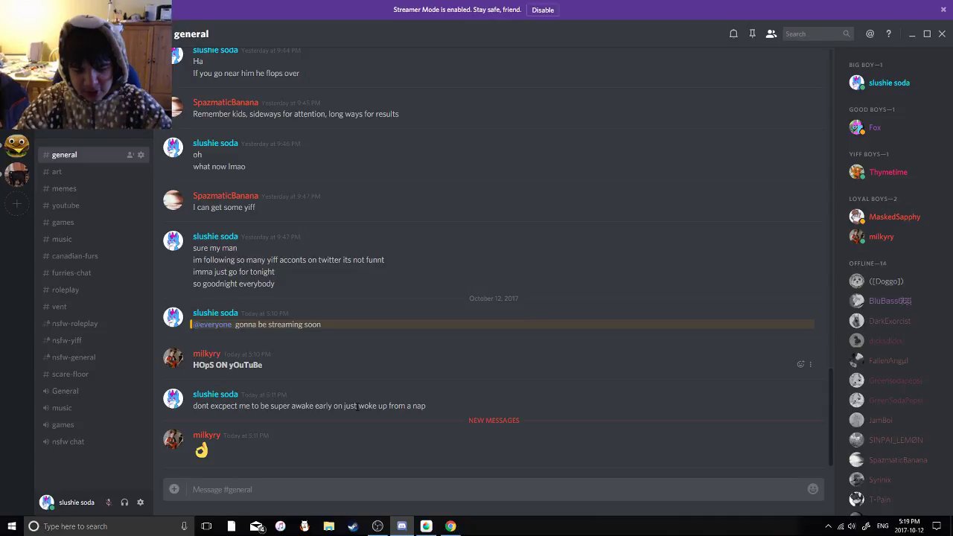
{"action": "left_click", "coordinate": [450, 527]}
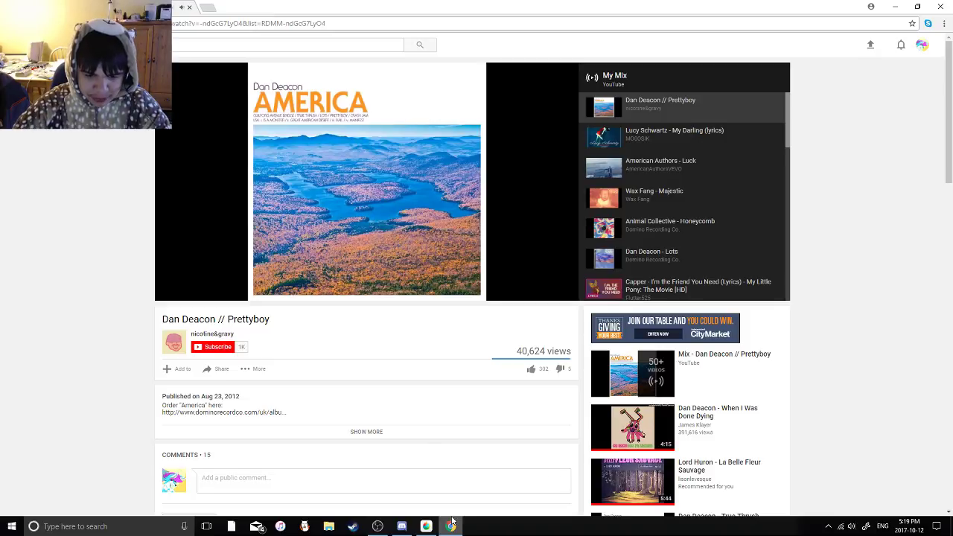
{"action": "left_click", "coordinate": [427, 526]}
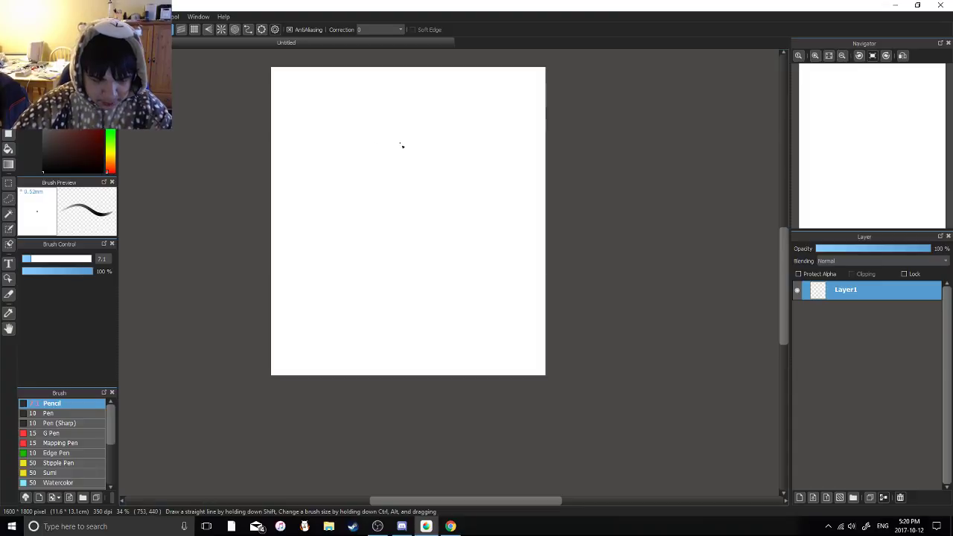
{"action": "mouse_move", "coordinate": [402, 147]}
{"action": "left_mouse_down"}
{"action": "mouse_move", "coordinate": [395, 170]}
{"action": "mouse_move", "coordinate": [435, 165]}
{"action": "mouse_move", "coordinate": [410, 168]}
{"action": "mouse_move", "coordinate": [432, 197]}
{"action": "mouse_move", "coordinate": [427, 173]}
{"action": "mouse_move", "coordinate": [436, 201]}
{"action": "mouse_move", "coordinate": [414, 179]}
{"action": "left_mouse_up"}
{"action": "key", "text": "ctrl+z"}
{"action": "key", "text": "ctrl+z"}
{"action": "key", "text": "ctrl+z"}
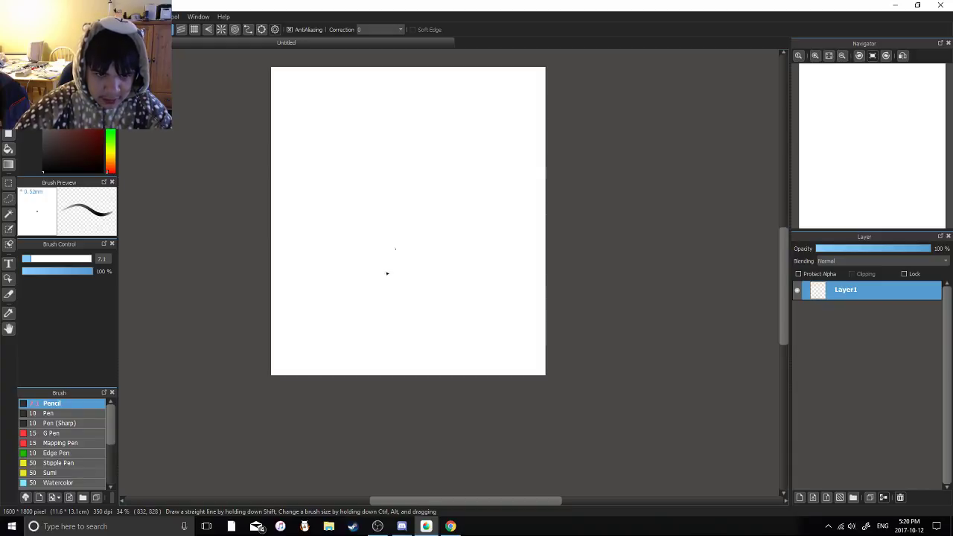
Check the live stream's status in OBS Studio and minimize its window
{"action": "left_click", "coordinate": [378, 527]}
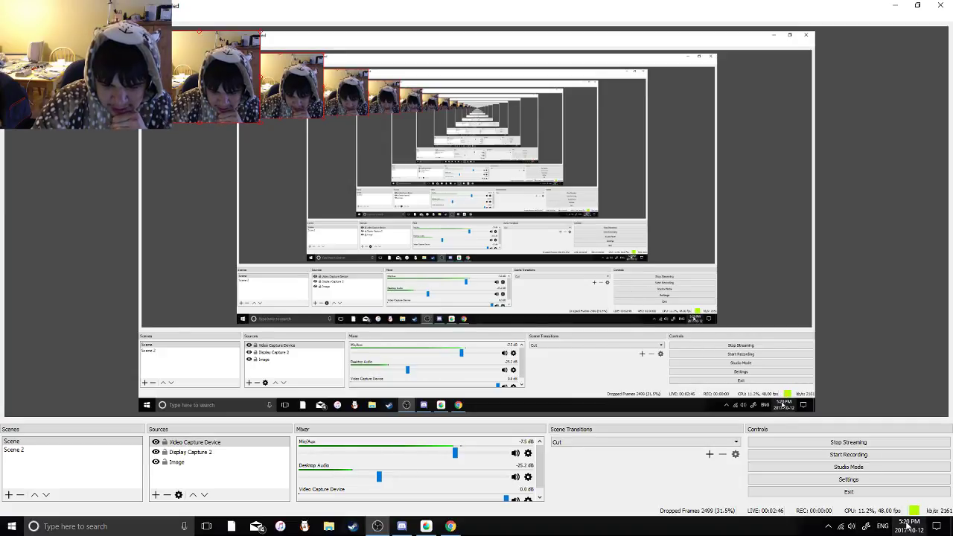
{"action": "left_click", "coordinate": [895, 5]}
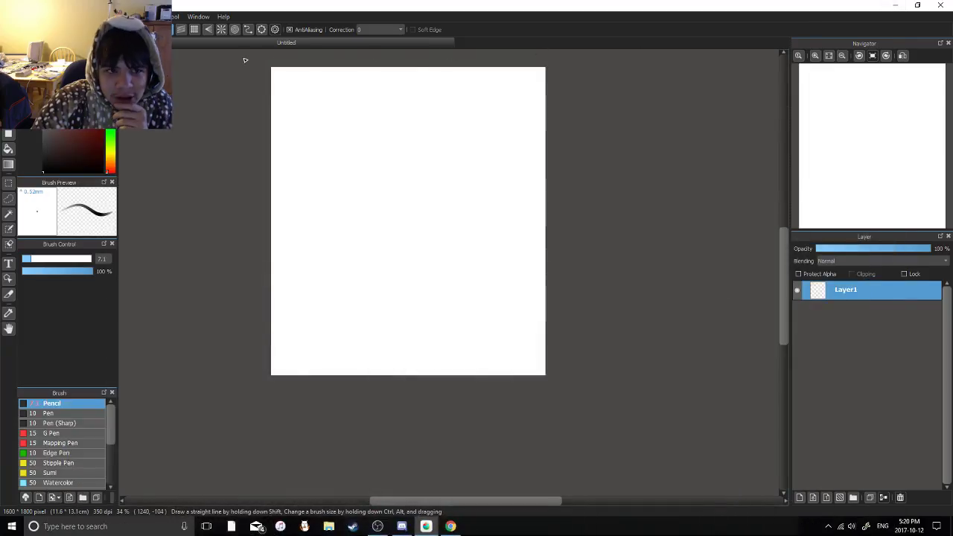
Close the YouTube My Mix tab and clear the browser, painting and Discord windows off the desktop
{"action": "left_click", "coordinate": [892, 5]}
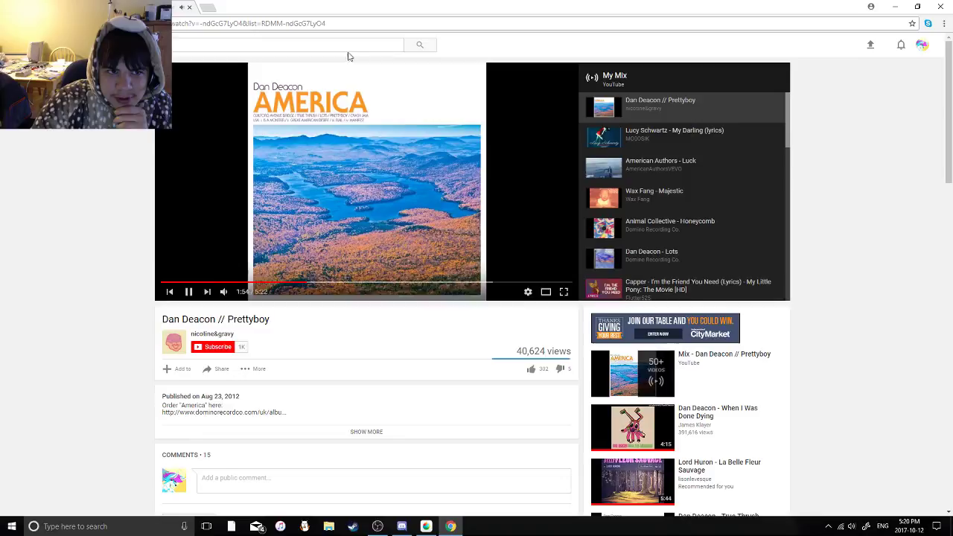
{"action": "left_click", "coordinate": [190, 10]}
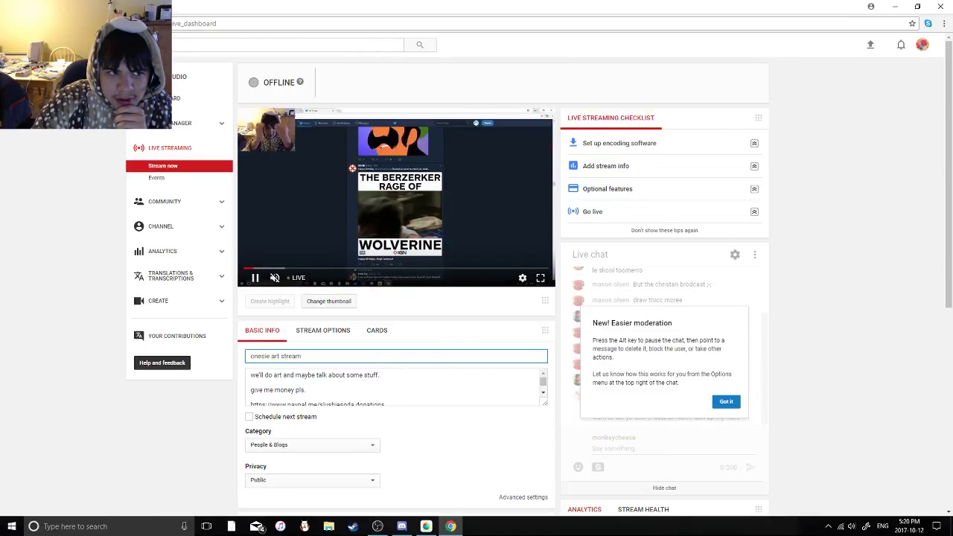
{"action": "left_click", "coordinate": [895, 7]}
{"action": "left_click", "coordinate": [426, 526]}
{"action": "left_click", "coordinate": [942, 33]}
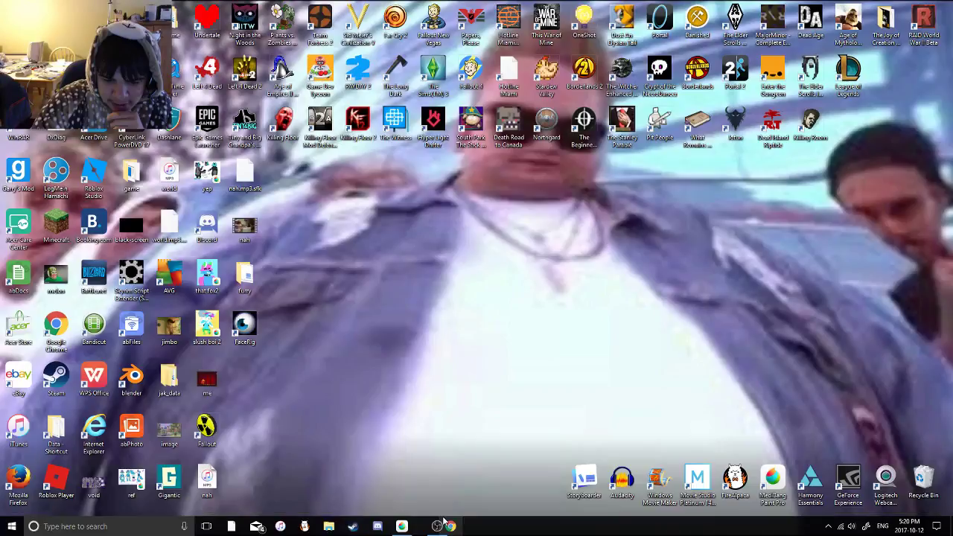
Open iTunes from the desktop and rearrange the icons of the running apps on the taskbar
{"action": "left_click_drag", "start_coordinate": [444, 520], "coordinate": [428, 526]}
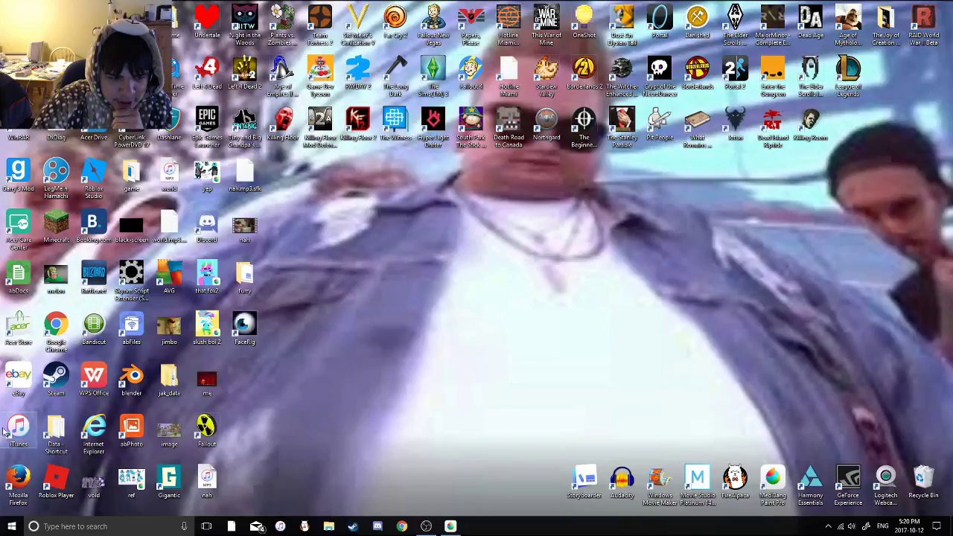
{"action": "double_click", "coordinate": [33, 422]}
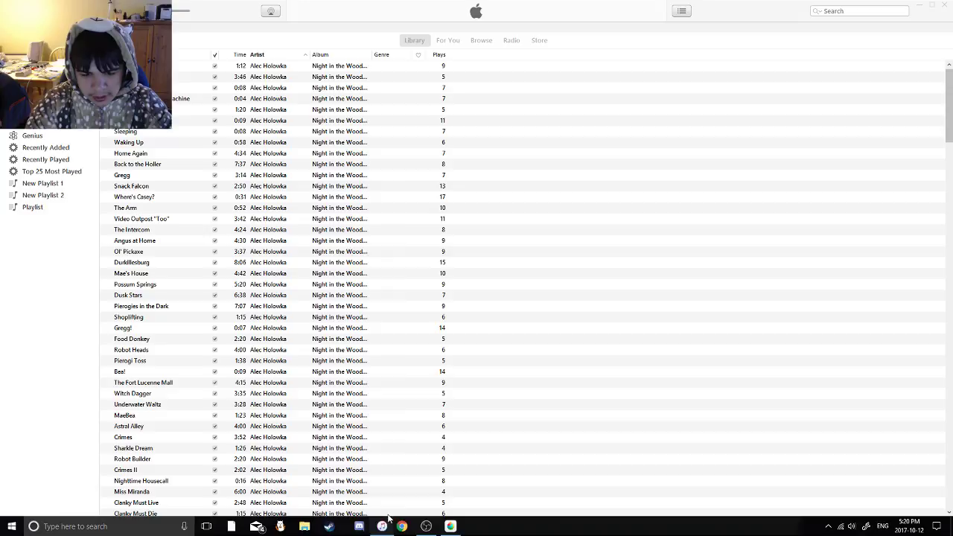
{"action": "left_click_drag", "start_coordinate": [389, 519], "coordinate": [403, 518]}
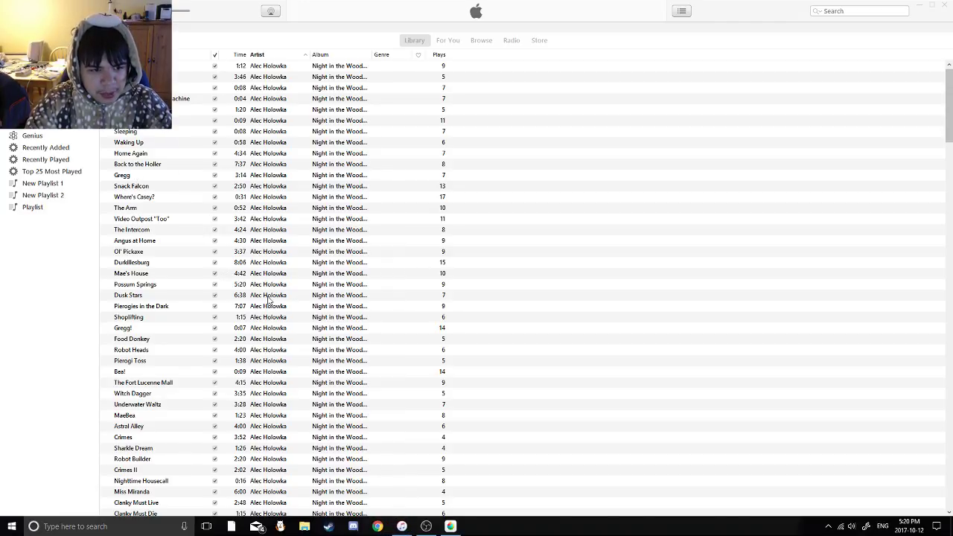
Play the song "Dance Party" from the Night in the Woods soundtrack in the iTunes song library
{"action": "scroll", "coordinate": [187, 291], "scroll_direction": "down", "scroll_amount": 10}
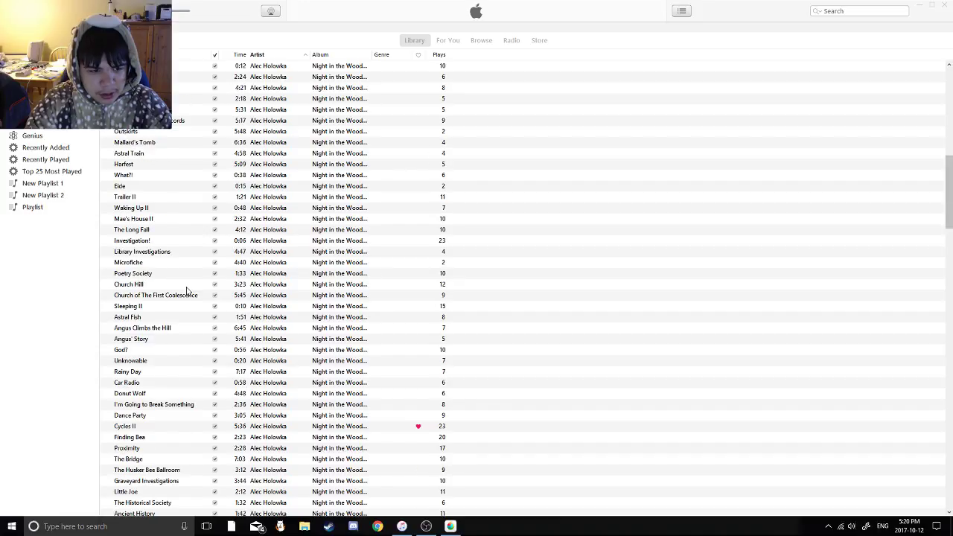
{"action": "scroll", "coordinate": [177, 69], "scroll_direction": "up", "scroll_amount": 10}
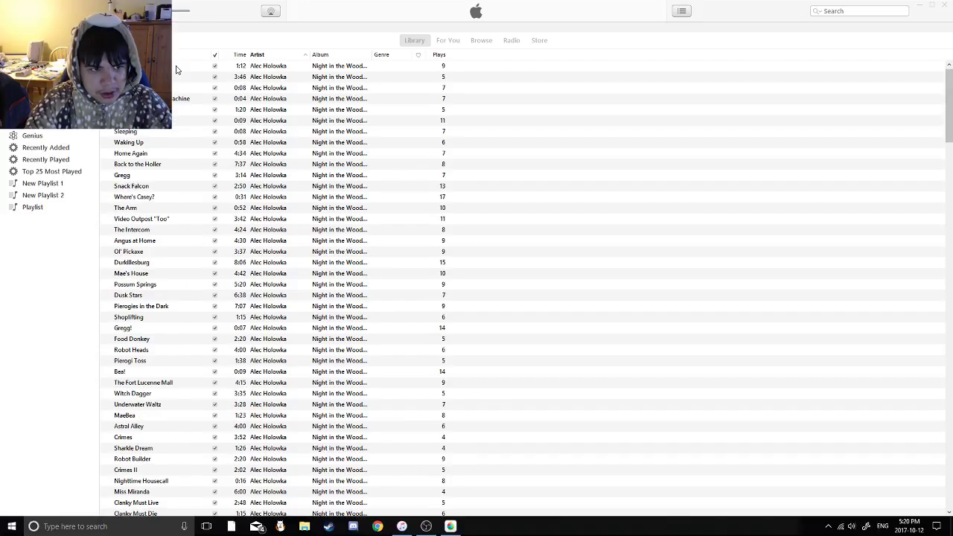
{"action": "scroll", "coordinate": [177, 69], "scroll_direction": "down", "scroll_amount": 7}
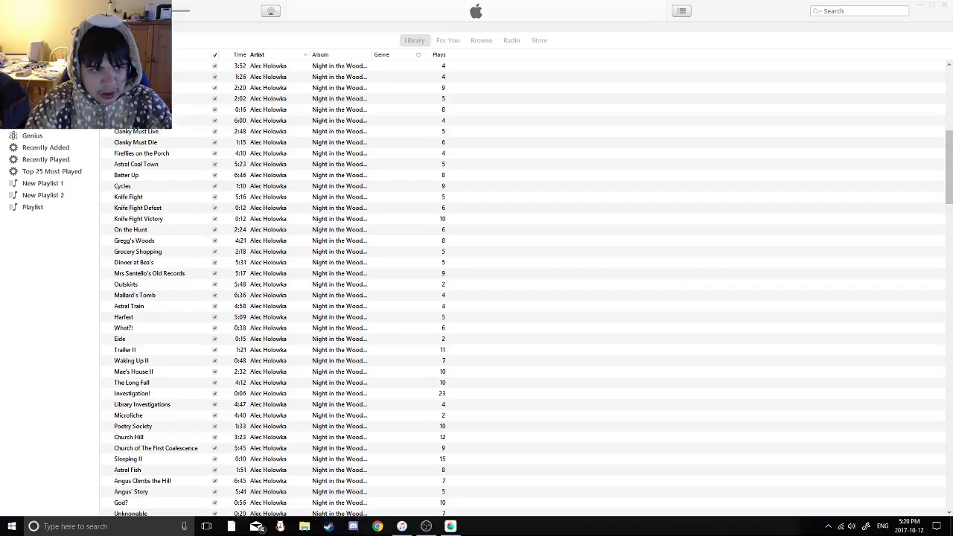
{"action": "scroll", "coordinate": [170, 174], "scroll_direction": "up", "scroll_amount": 1}
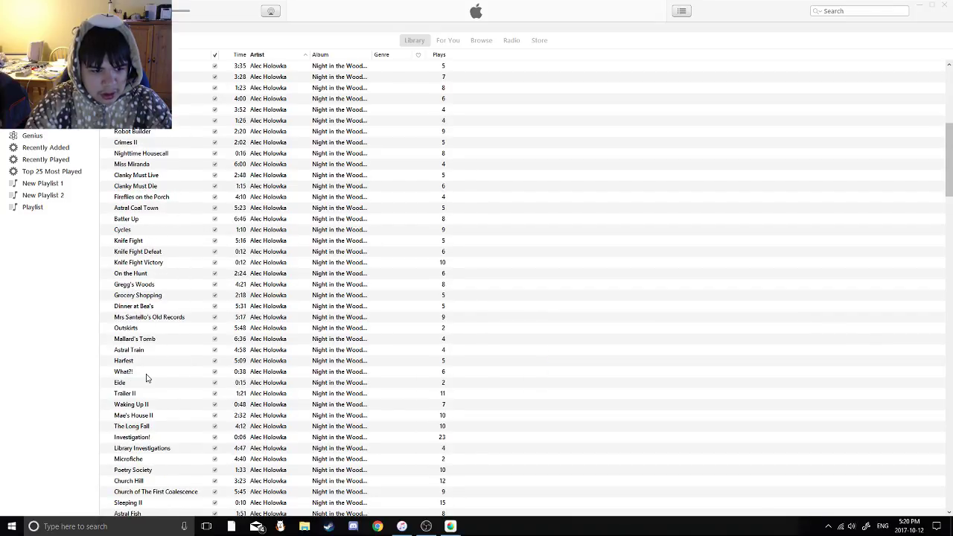
{"action": "scroll", "coordinate": [149, 384], "scroll_direction": "down", "scroll_amount": 6}
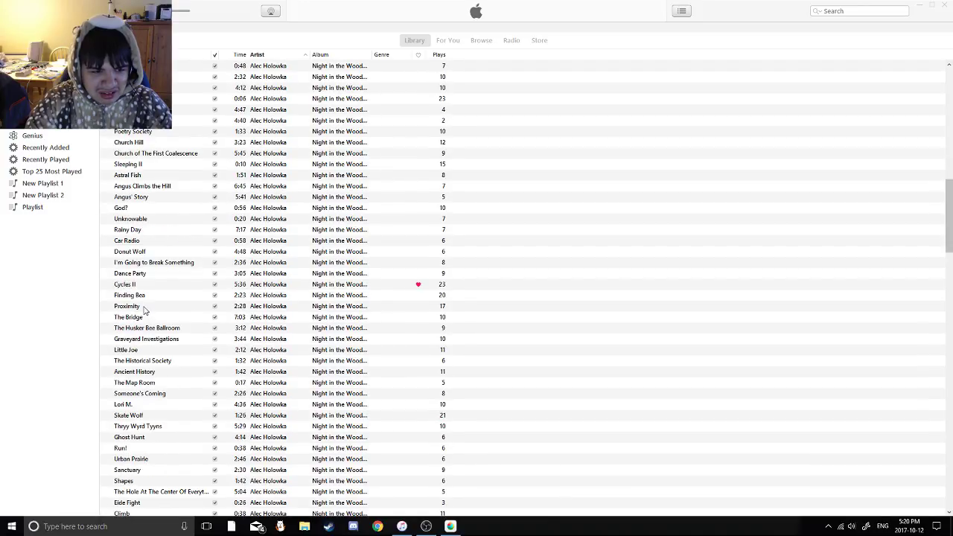
{"action": "double_click", "coordinate": [149, 285]}
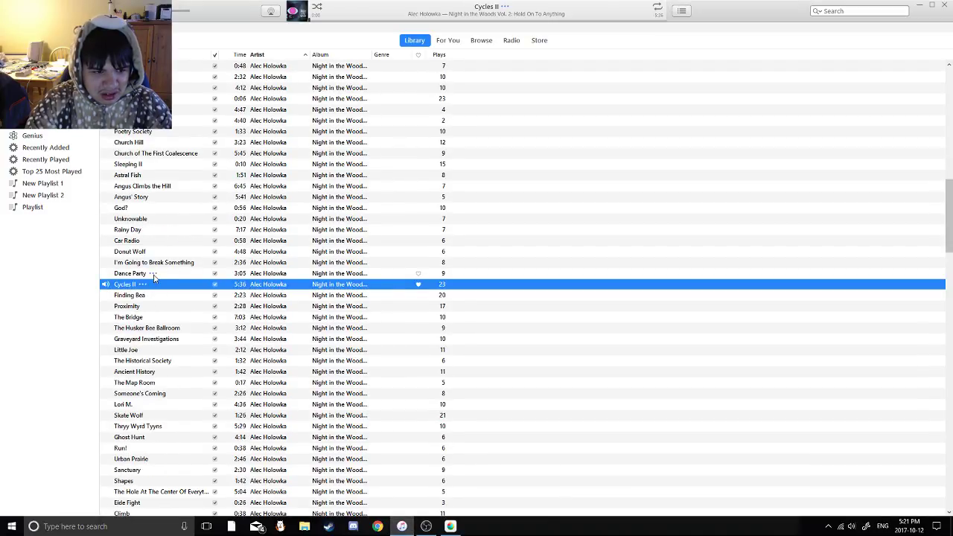
{"action": "double_click", "coordinate": [165, 274]}
Switch the music library to the albums view and return to MediBang Paint
{"action": "right_click", "coordinate": [164, 275]}
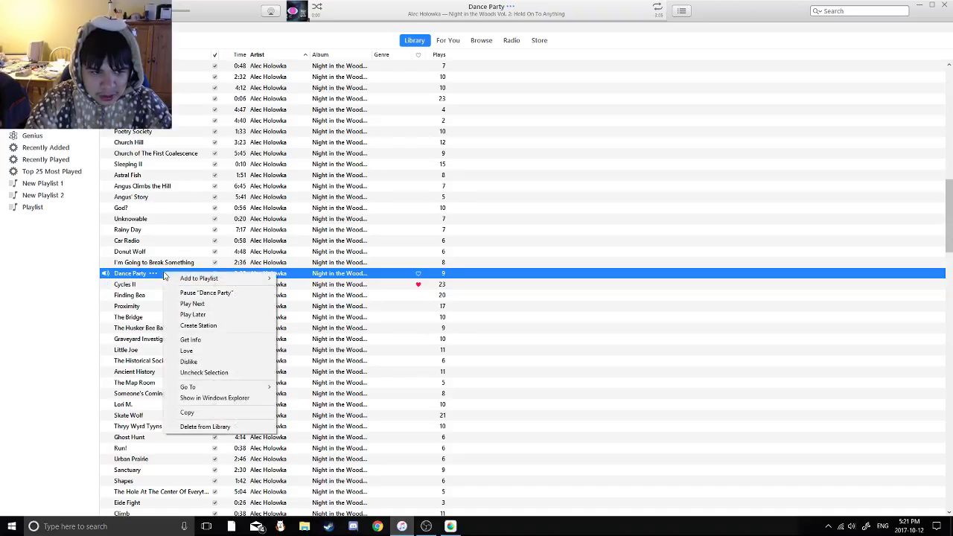
{"action": "left_click", "coordinate": [35, 90]}
{"action": "left_click", "coordinate": [452, 525]}
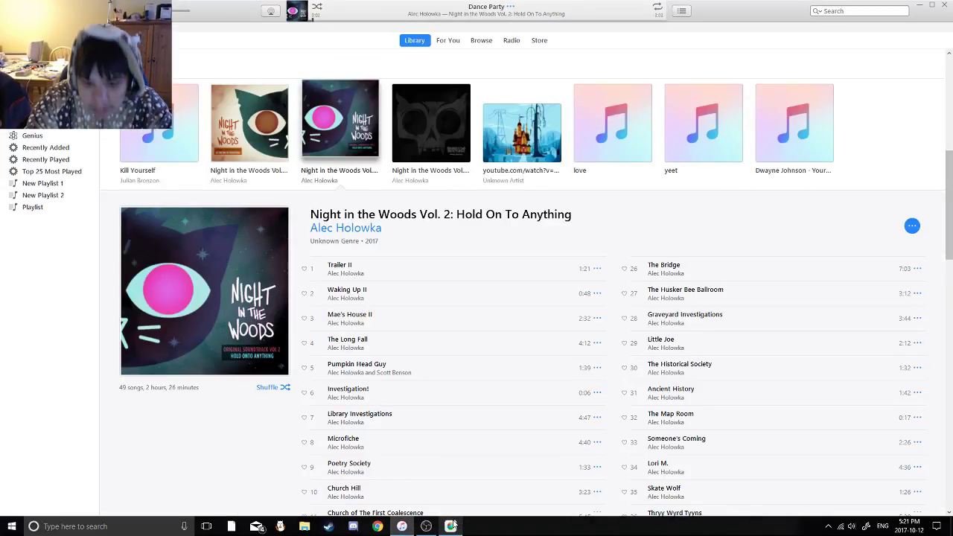
Switch from iTunes to MediBang Paint and enlarge the blank canvas
{"action": "left_click", "coordinate": [451, 526]}
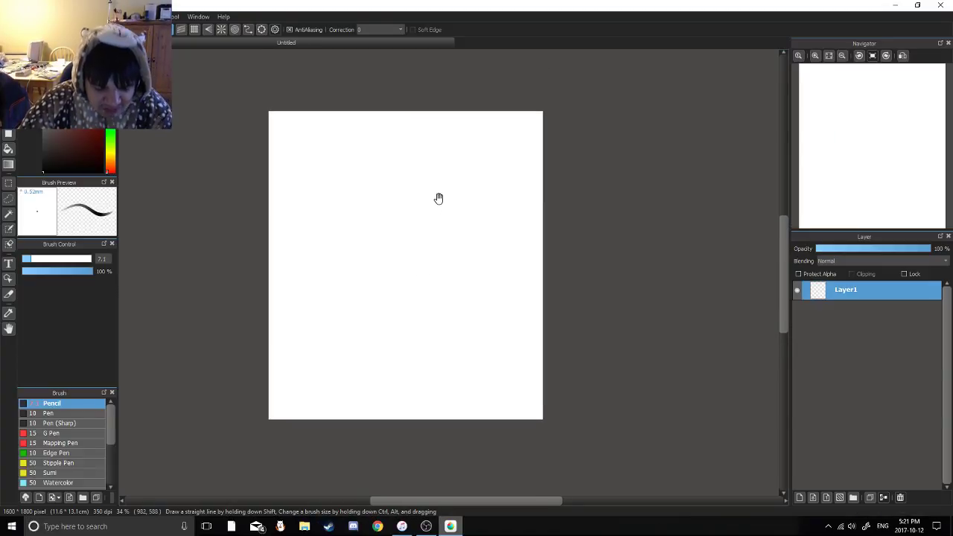
{"action": "scroll", "coordinate": [434, 204], "scroll_direction": "up", "scroll_amount": 1}
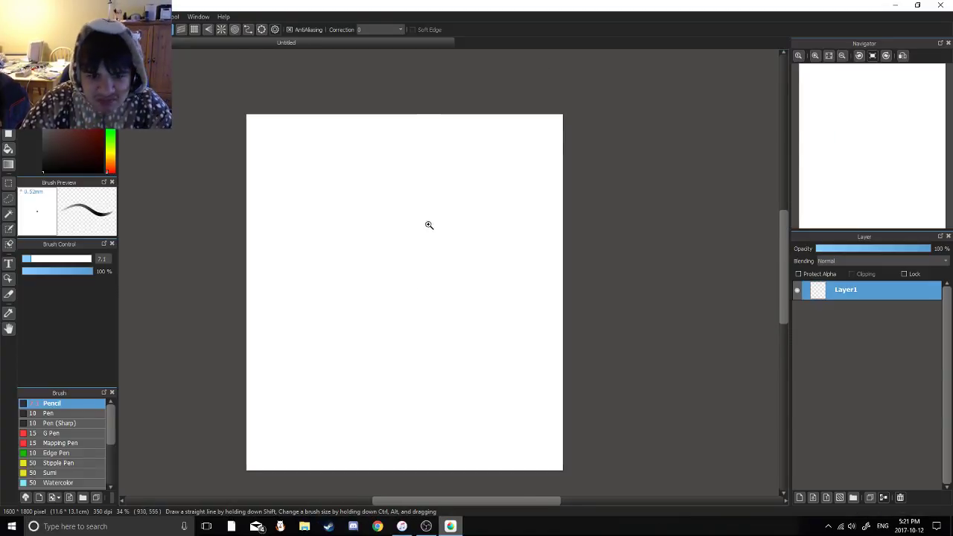
{"action": "left_click_drag", "start_coordinate": [398, 206], "coordinate": [412, 175]}
{"action": "key", "text": "ctrl+z"}
{"action": "mouse_move", "coordinate": [412, 169]}
{"action": "left_mouse_down"}
{"action": "mouse_move", "coordinate": [379, 195]}
{"action": "mouse_move", "coordinate": [406, 202]}
{"action": "mouse_move", "coordinate": [395, 198]}
{"action": "mouse_move", "coordinate": [421, 168]}
{"action": "mouse_move", "coordinate": [424, 135]}
{"action": "mouse_move", "coordinate": [401, 174]}
{"action": "left_mouse_up"}
{"action": "key", "text": "ctrl+z"}
{"action": "key", "text": "ctrl+z"}
{"action": "left_click", "coordinate": [397, 171], "text": "ctrl"}
{"action": "mouse_move", "coordinate": [403, 127]}
{"action": "left_mouse_down"}
{"action": "mouse_move", "coordinate": [374, 141]}
{"action": "mouse_move", "coordinate": [400, 130]}
{"action": "mouse_move", "coordinate": [428, 162]}
{"action": "mouse_move", "coordinate": [397, 119]}
{"action": "left_mouse_up"}
{"action": "key", "text": "ctrl+z"}
{"action": "key", "text": "ctrl+z"}
{"action": "left_click_drag", "start_coordinate": [401, 157], "coordinate": [381, 130]}
{"action": "key", "text": "ctrl+z"}
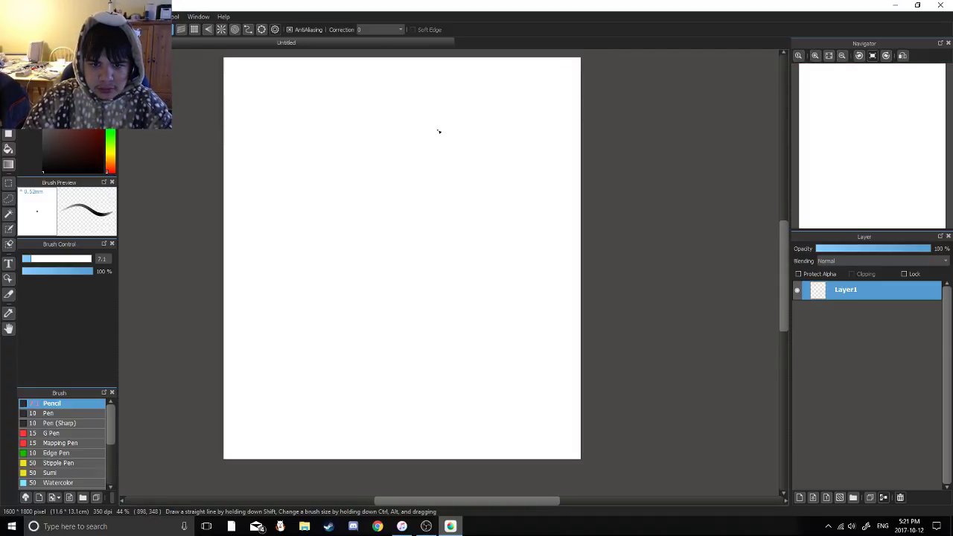
{"action": "mouse_move", "coordinate": [481, 94]}
{"action": "left_mouse_down"}
{"action": "mouse_move", "coordinate": [445, 112]}
{"action": "mouse_move", "coordinate": [502, 124]}
{"action": "mouse_move", "coordinate": [479, 90]}
{"action": "left_mouse_up"}
{"action": "key", "text": "ctrl+z"}
{"action": "key", "text": "ctrl+z"}
Sketch an oval head near the canvas's upper edge and a curved spine of overlapping pencil strokes running down from it
{"action": "mouse_move", "coordinate": [503, 99]}
{"action": "left_mouse_down"}
{"action": "mouse_move", "coordinate": [438, 142]}
{"action": "mouse_move", "coordinate": [487, 89]}
{"action": "left_mouse_up"}
{"action": "mouse_move", "coordinate": [463, 147]}
{"action": "left_mouse_down"}
{"action": "mouse_move", "coordinate": [473, 124]}
{"action": "mouse_move", "coordinate": [452, 217]}
{"action": "left_mouse_up"}
{"action": "key", "text": "ctrl+z"}
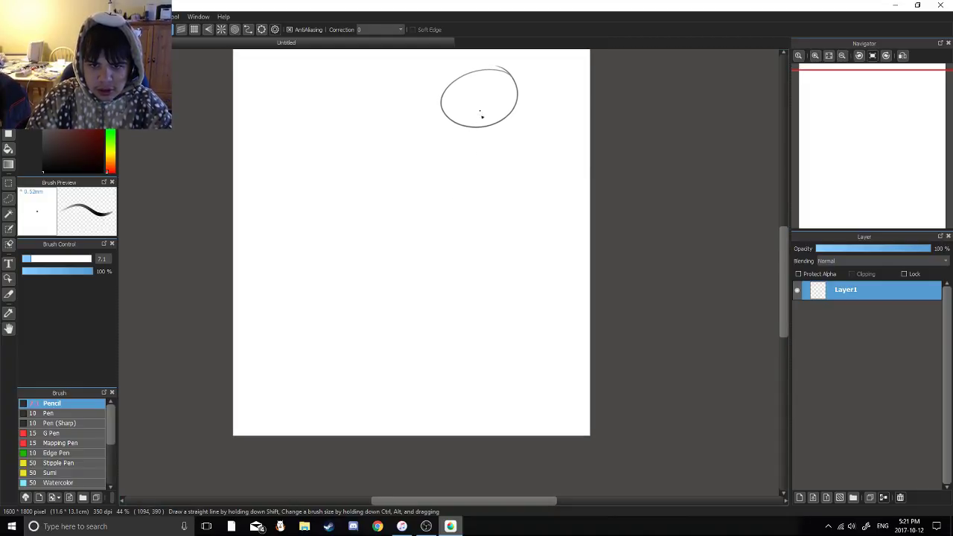
{"action": "left_click_drag", "start_coordinate": [480, 115], "coordinate": [473, 202]}
{"action": "key", "text": "ctrl+z"}
{"action": "left_click_drag", "start_coordinate": [479, 121], "coordinate": [479, 214]}
{"action": "left_click_drag", "start_coordinate": [483, 132], "coordinate": [470, 236]}
{"action": "left_click_drag", "start_coordinate": [485, 184], "coordinate": [454, 279]}
{"action": "left_click_drag", "start_coordinate": [480, 201], "coordinate": [441, 291]}
{"action": "left_click_drag", "start_coordinate": [486, 217], "coordinate": [450, 280]}
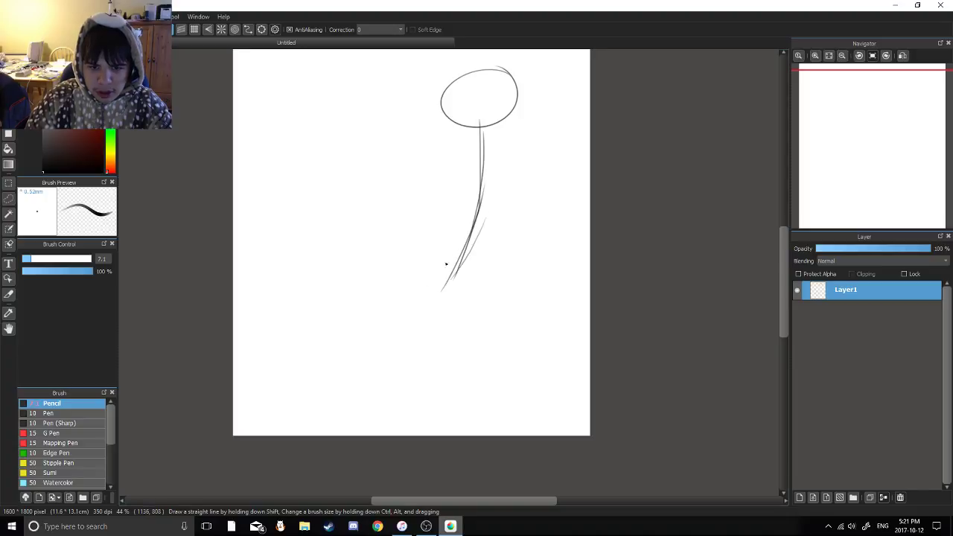
Sketch the pelvis at the spine's lower end as a downward-pointing triangle with a slightly arched top line
{"action": "left_click_drag", "start_coordinate": [473, 234], "coordinate": [492, 192]}
{"action": "scroll", "coordinate": [472, 214], "scroll_direction": "up", "scroll_amount": 2}
{"action": "left_click_drag", "start_coordinate": [462, 221], "coordinate": [489, 189]}
{"action": "left_click_drag", "start_coordinate": [452, 219], "coordinate": [526, 215]}
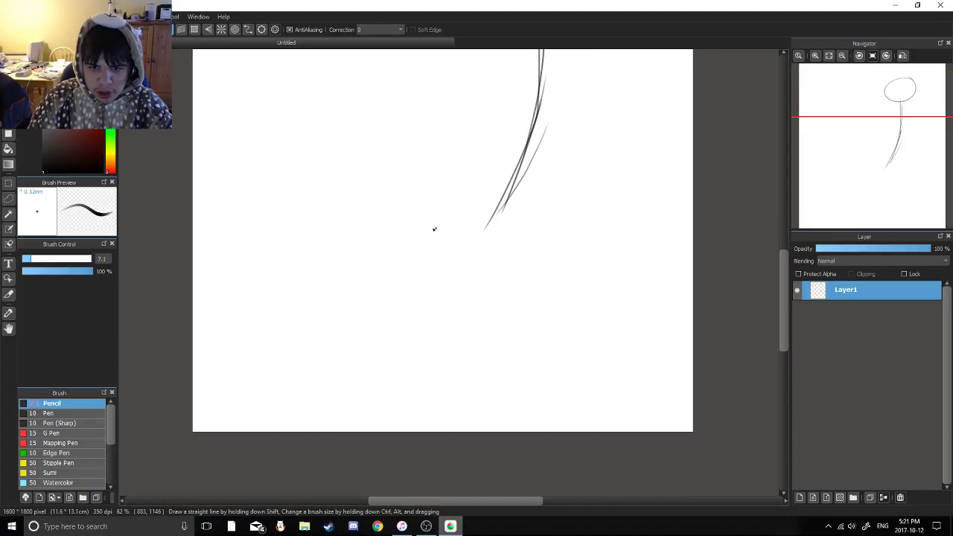
{"action": "left_click_drag", "start_coordinate": [445, 218], "coordinate": [575, 243]}
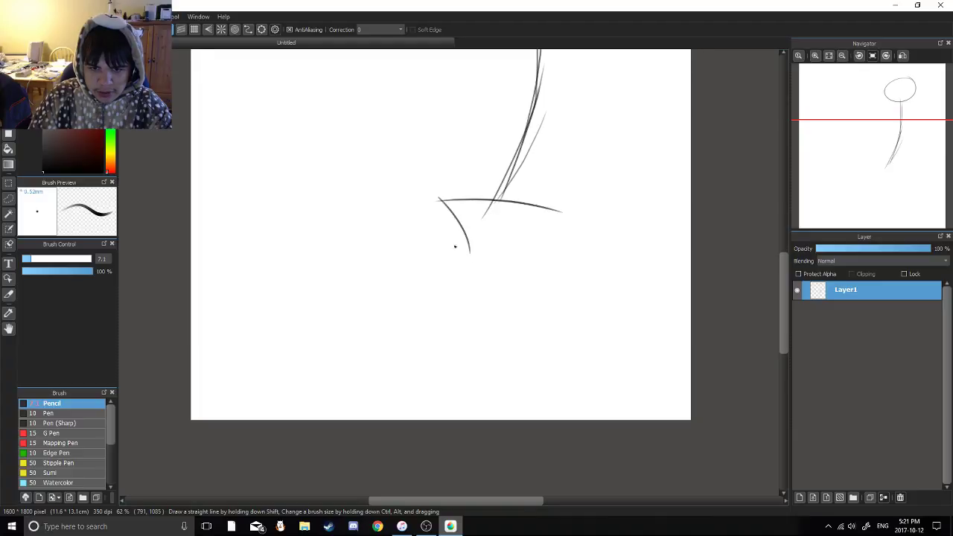
{"action": "key", "text": "ctrl+z"}
{"action": "mouse_move", "coordinate": [437, 202]}
{"action": "left_mouse_down"}
{"action": "mouse_move", "coordinate": [468, 272]}
{"action": "mouse_move", "coordinate": [497, 272]}
{"action": "left_mouse_up"}
{"action": "key", "text": "ctrl+z"}
{"action": "left_click_drag", "start_coordinate": [555, 215], "coordinate": [481, 276]}
{"action": "key", "text": "ctrl+z"}
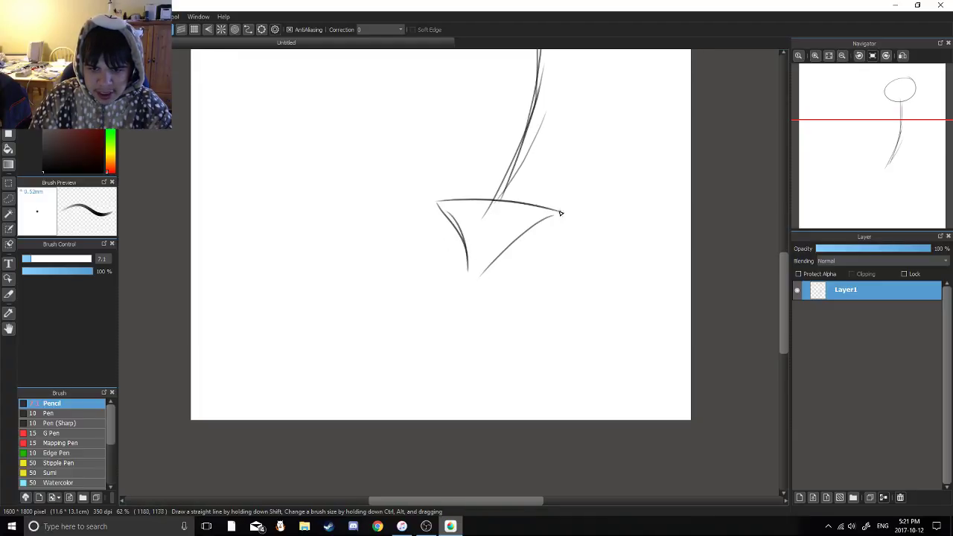
{"action": "key", "text": "ctrl+z"}
{"action": "left_click_drag", "start_coordinate": [560, 210], "coordinate": [484, 262]}
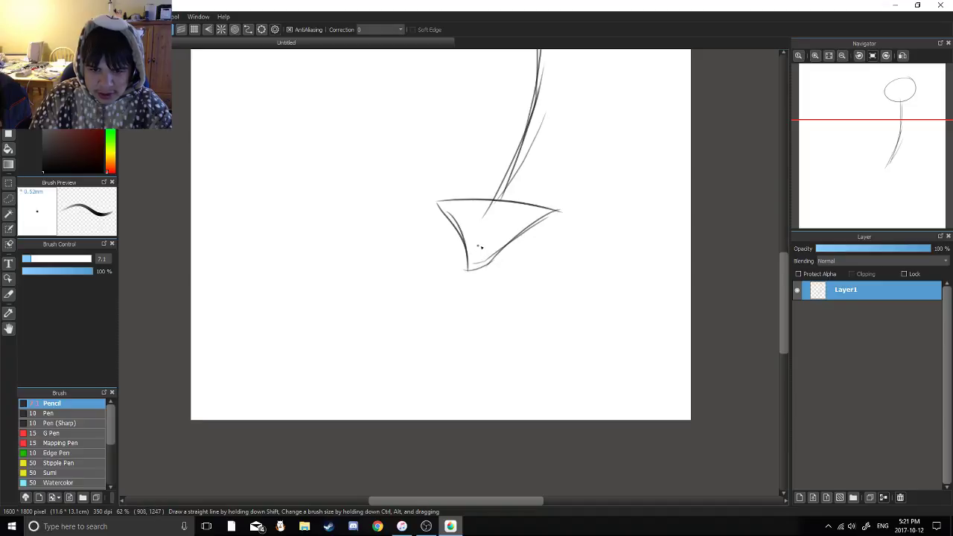
Sketch an arched shoulder line across the upper spine and the torso's two sides tapering down to the waist
{"action": "scroll", "coordinate": [488, 236], "scroll_direction": "down", "scroll_amount": 1}
{"action": "left_click_drag", "start_coordinate": [482, 230], "coordinate": [423, 363]}
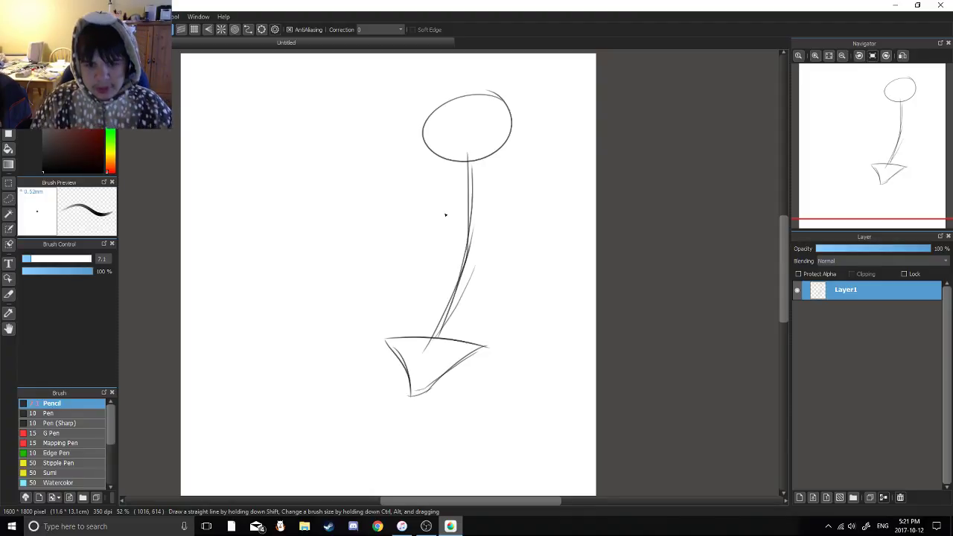
{"action": "scroll", "coordinate": [413, 163], "scroll_direction": "up", "scroll_amount": 3}
{"action": "left_click_drag", "start_coordinate": [439, 173], "coordinate": [583, 158]}
{"action": "key", "text": "ctrl+z"}
{"action": "key", "text": "ctrl+z"}
{"action": "mouse_move", "coordinate": [450, 166]}
{"action": "left_mouse_down"}
{"action": "mouse_move", "coordinate": [457, 151]}
{"action": "mouse_move", "coordinate": [454, 208]}
{"action": "left_mouse_up"}
{"action": "key", "text": "ctrl+z"}
{"action": "left_click_drag", "start_coordinate": [445, 143], "coordinate": [469, 270]}
{"action": "mouse_move", "coordinate": [459, 185]}
{"action": "left_mouse_down"}
{"action": "mouse_move", "coordinate": [473, 316]}
{"action": "mouse_move", "coordinate": [596, 191]}
{"action": "left_mouse_up"}
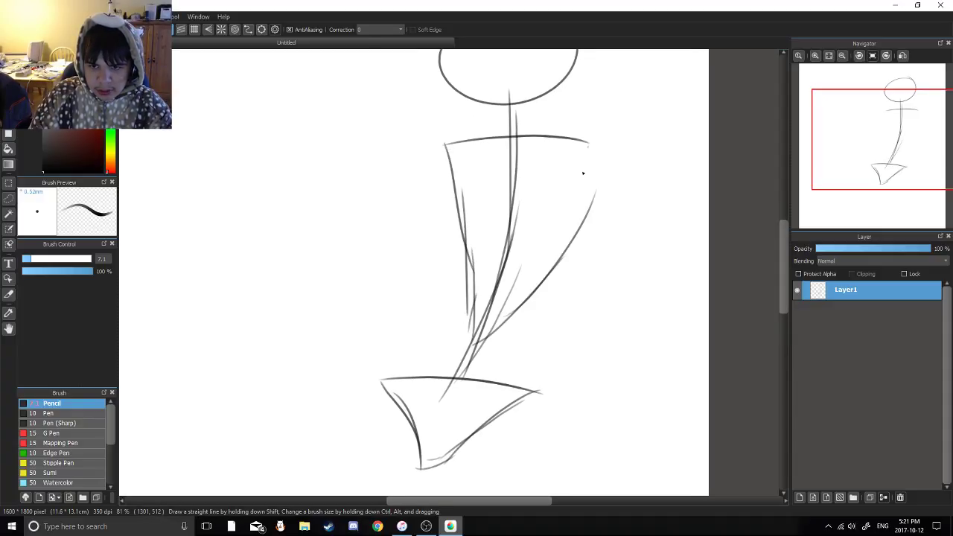
{"action": "left_click_drag", "start_coordinate": [588, 144], "coordinate": [560, 260]}
{"action": "left_click_drag", "start_coordinate": [580, 155], "coordinate": [522, 318]}
Draw a small oval shoulder joint at each end of the shoulder line
{"action": "scroll", "coordinate": [521, 224], "scroll_direction": "up", "scroll_amount": 1}
{"action": "left_click_drag", "start_coordinate": [519, 177], "coordinate": [505, 172]}
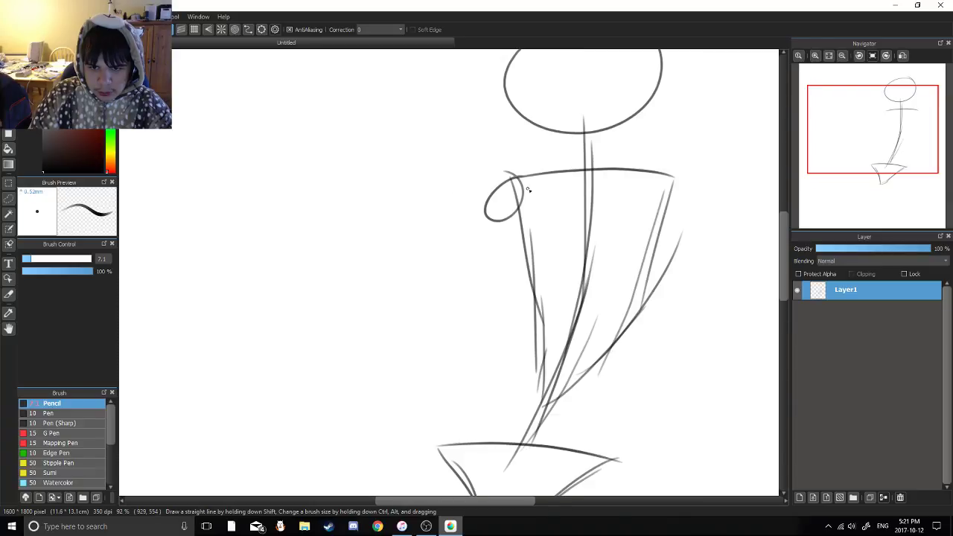
{"action": "left_click_drag", "start_coordinate": [655, 204], "coordinate": [511, 175]}
{"action": "left_click_drag", "start_coordinate": [537, 150], "coordinate": [551, 173]}
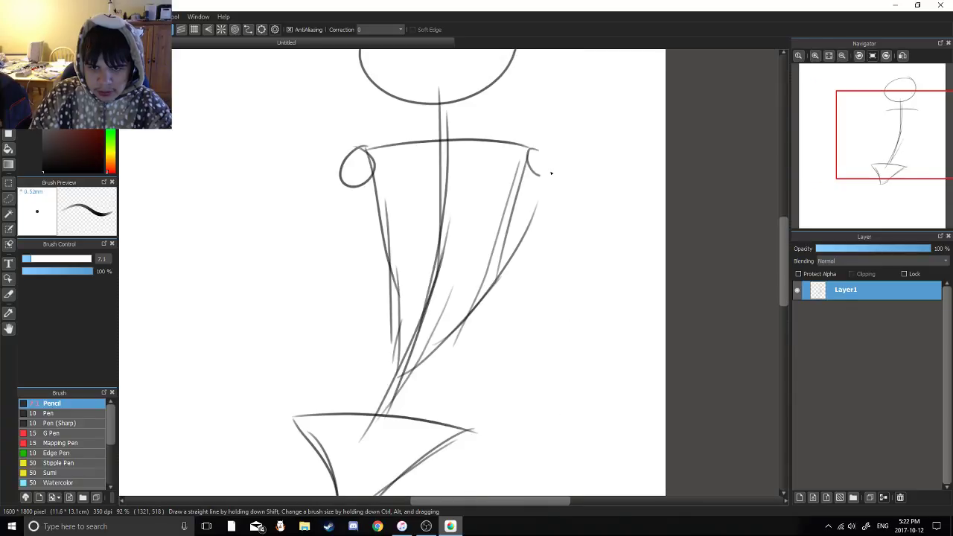
{"action": "key", "text": "ctrl+z"}
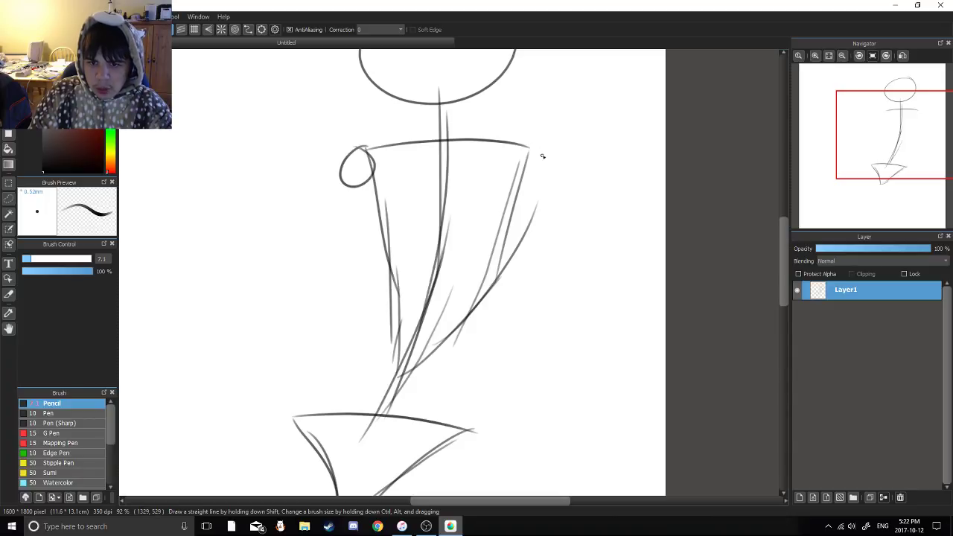
{"action": "mouse_move", "coordinate": [542, 153]}
{"action": "left_mouse_down"}
{"action": "mouse_move", "coordinate": [555, 159]}
{"action": "mouse_move", "coordinate": [525, 154]}
{"action": "mouse_move", "coordinate": [530, 148]}
{"action": "left_mouse_up"}
{"action": "key", "text": "ctrl+z"}
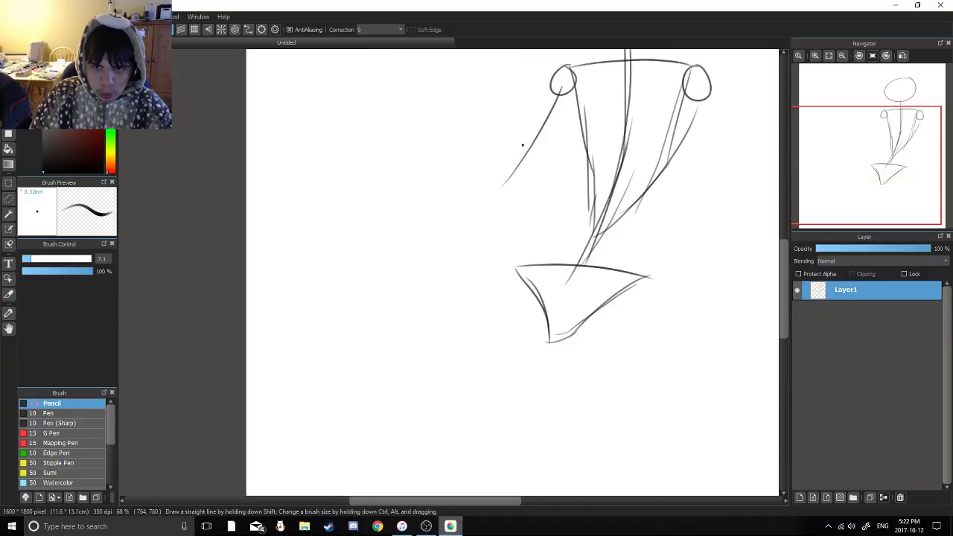
Try to sketch a bent arm from the left-hand shoulder joint, with a round elbow, a raised forearm and an oval hand
{"action": "key", "text": "ctrl+z"}
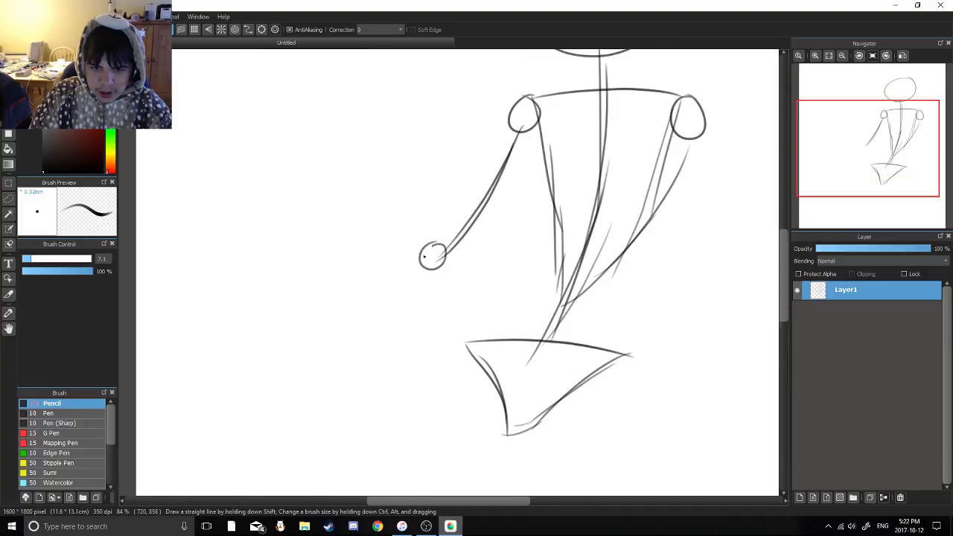
{"action": "left_click_drag", "start_coordinate": [431, 256], "coordinate": [452, 316]}
{"action": "left_click_drag", "start_coordinate": [417, 196], "coordinate": [448, 308]}
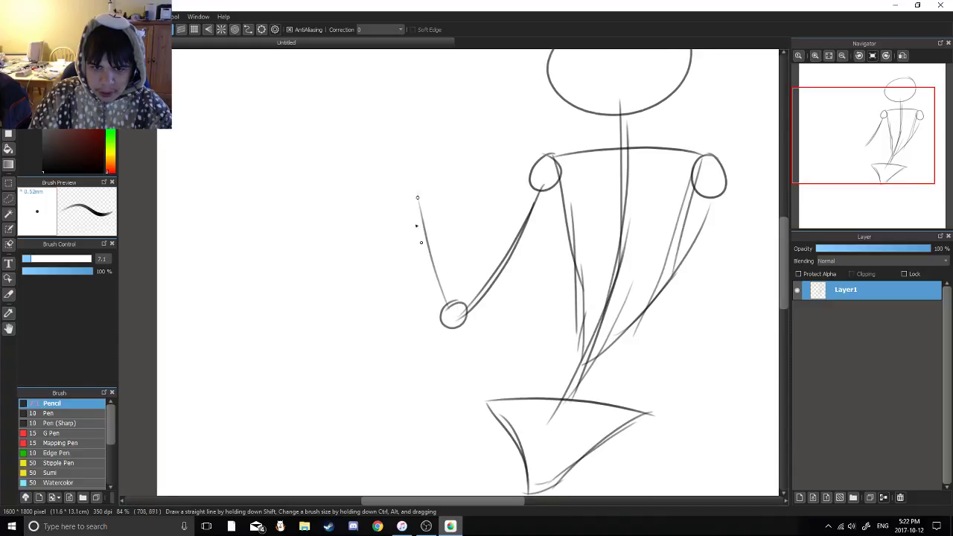
{"action": "key", "text": "ctrl+z"}
{"action": "left_click_drag", "start_coordinate": [400, 180], "coordinate": [451, 320]}
{"action": "left_click_drag", "start_coordinate": [394, 181], "coordinate": [438, 282]}
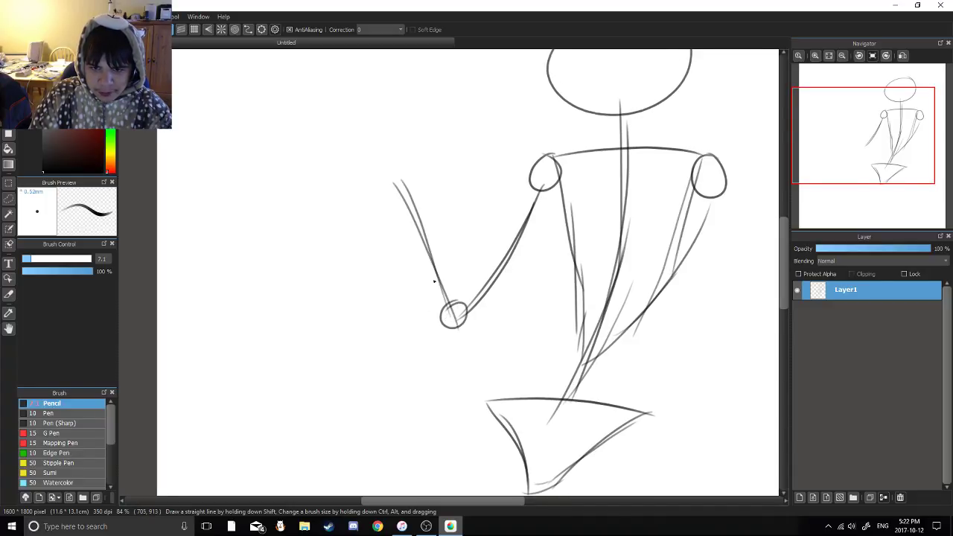
{"action": "key", "text": "ctrl+z"}
{"action": "key", "text": "ctrl+z"}
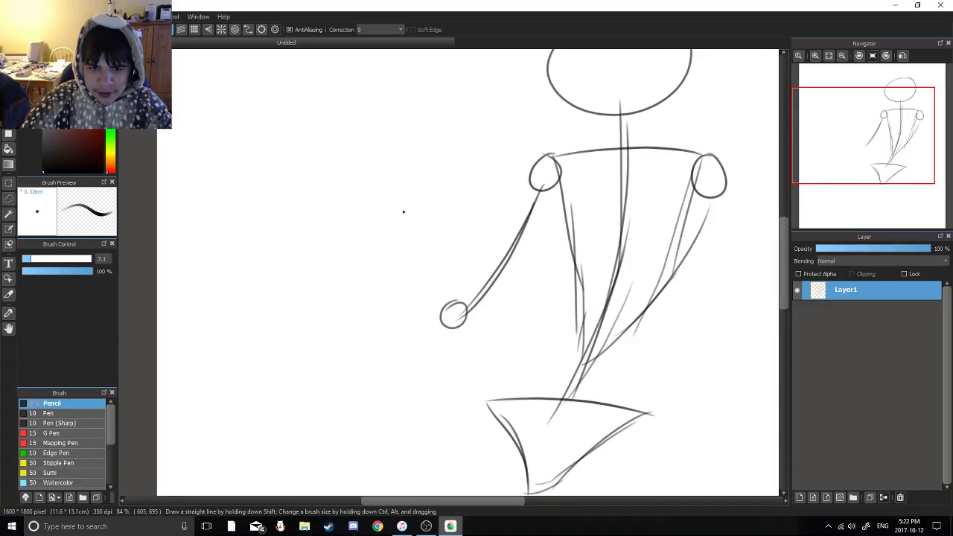
{"action": "left_click_drag", "start_coordinate": [410, 178], "coordinate": [453, 310]}
{"action": "left_click_drag", "start_coordinate": [412, 178], "coordinate": [456, 309]}
{"action": "mouse_move", "coordinate": [411, 170]}
{"action": "left_mouse_down"}
{"action": "mouse_move", "coordinate": [393, 174]}
{"action": "mouse_move", "coordinate": [411, 164]}
{"action": "left_mouse_up"}
{"action": "key", "text": "ctrl+z"}
{"action": "left_click_drag", "start_coordinate": [597, 254], "coordinate": [371, 159]}
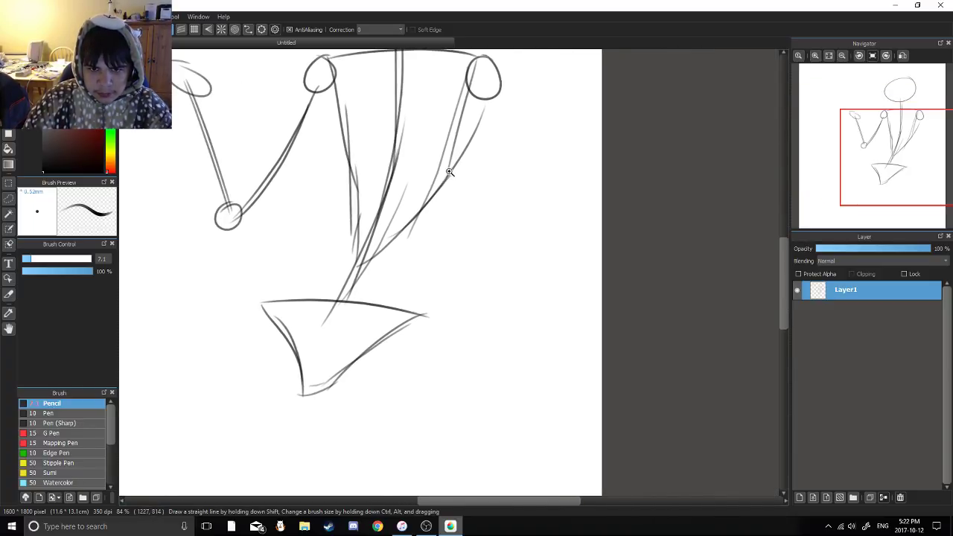
{"action": "scroll", "coordinate": [446, 172], "scroll_direction": "down", "scroll_amount": 1}
{"action": "mouse_move", "coordinate": [480, 175]}
{"action": "left_mouse_down"}
{"action": "mouse_move", "coordinate": [469, 142]}
{"action": "mouse_move", "coordinate": [476, 192]}
{"action": "mouse_move", "coordinate": [484, 168]}
{"action": "mouse_move", "coordinate": [481, 212]}
{"action": "mouse_move", "coordinate": [472, 212]}
{"action": "mouse_move", "coordinate": [481, 191]}
{"action": "left_mouse_up"}
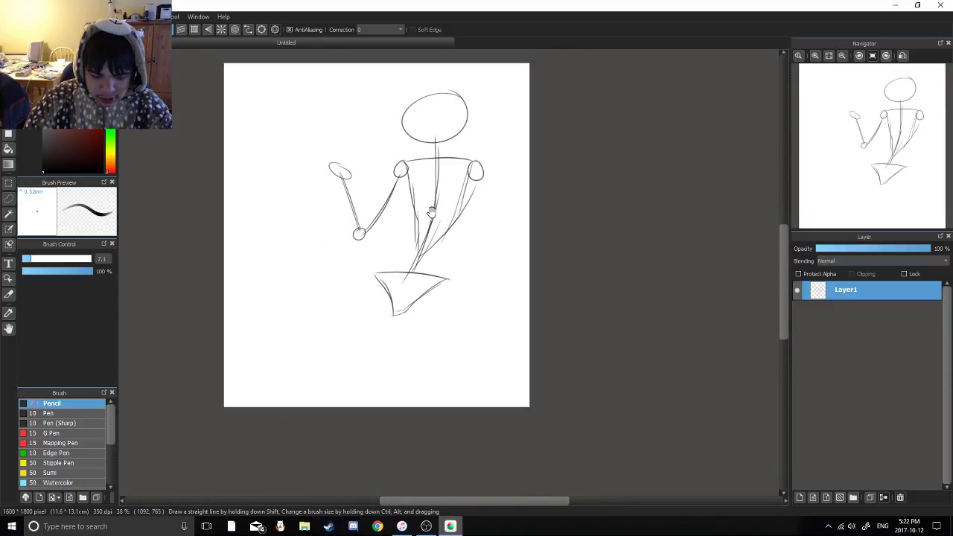
Undo the bent arm's strokes back to the bare shoulder joints
{"action": "key", "text": "ctrl+z"}
{"action": "key", "text": "ctrl+z"}
{"action": "key", "text": "ctrl+z"}
{"action": "key", "text": "ctrl+z"}
{"action": "key", "text": "ctrl+z"}
{"action": "key", "text": "ctrl+z"}
Move the whole figure sketch sideways to the middle of the canvas with the Move tool and return to the brush
{"action": "left_click_drag", "start_coordinate": [429, 214], "coordinate": [441, 217]}
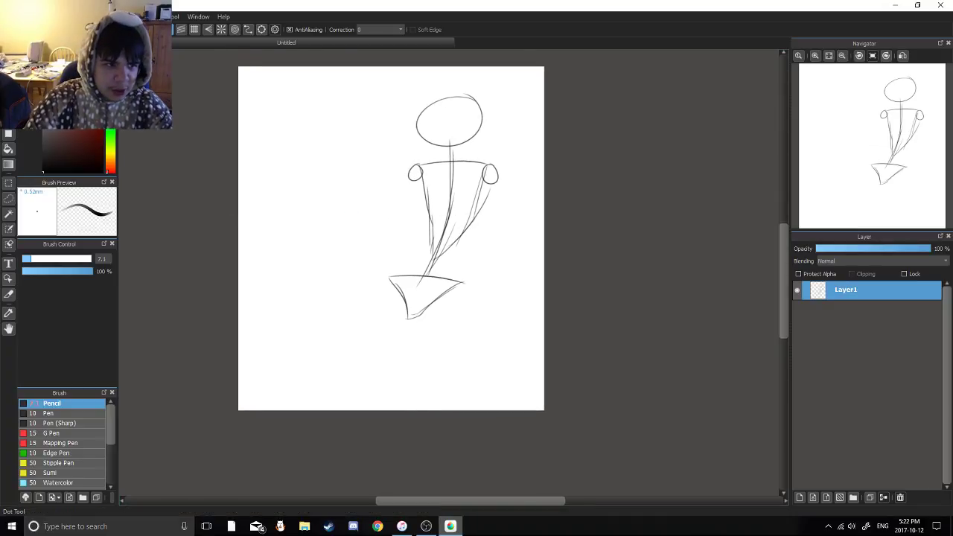
{"action": "left_click", "coordinate": [8, 118]}
{"action": "left_click_drag", "start_coordinate": [404, 159], "coordinate": [346, 157]}
{"action": "key", "text": "b"}
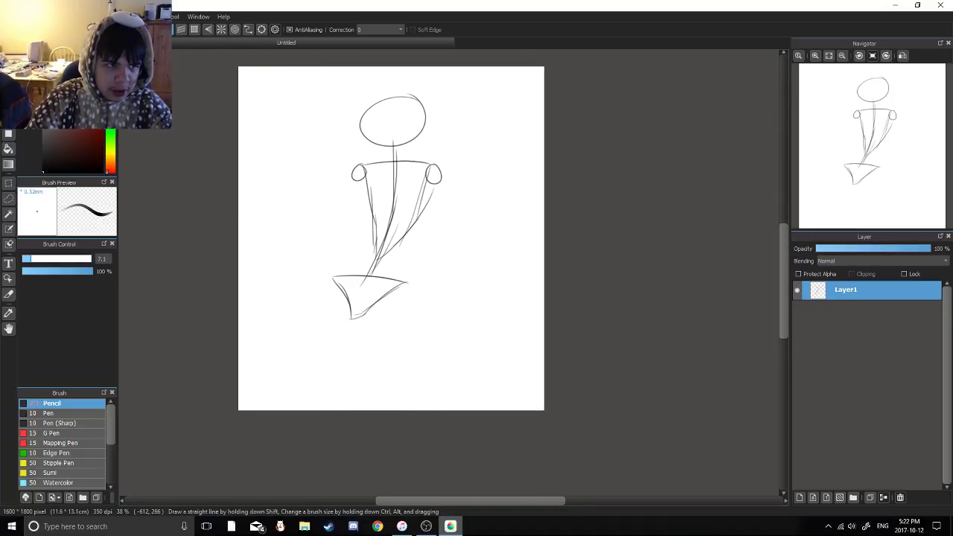
{"action": "left_click_drag", "start_coordinate": [385, 206], "coordinate": [398, 185]}
{"action": "left_click_drag", "start_coordinate": [397, 185], "coordinate": [390, 191]}
{"action": "left_click_drag", "start_coordinate": [391, 191], "coordinate": [390, 125]}
{"action": "left_click_drag", "start_coordinate": [311, 265], "coordinate": [343, 212]}
{"action": "mouse_move", "coordinate": [344, 212]}
{"action": "left_mouse_down"}
{"action": "mouse_move", "coordinate": [341, 181]}
{"action": "mouse_move", "coordinate": [366, 352]}
{"action": "left_mouse_up"}
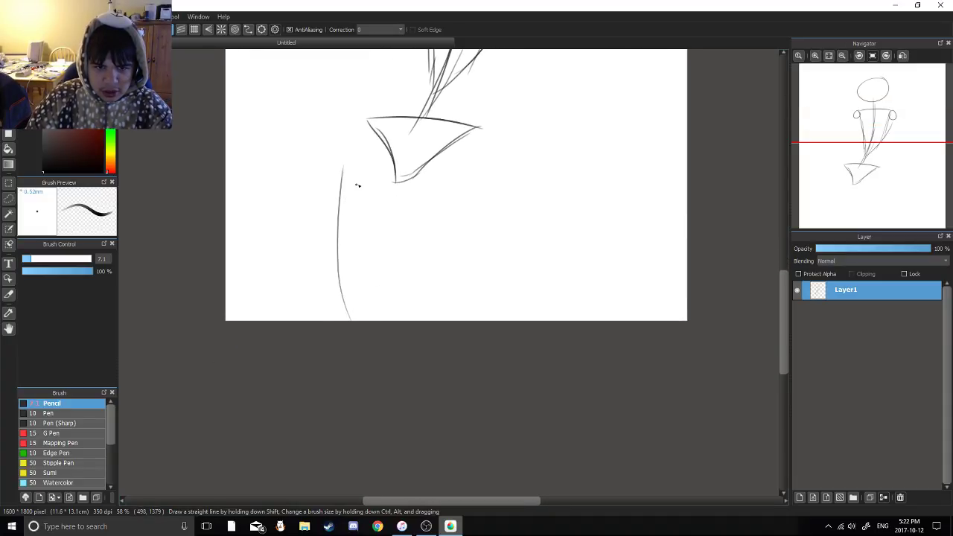
{"action": "key", "text": "ctrl+z"}
{"action": "left_click_drag", "start_coordinate": [338, 175], "coordinate": [355, 323]}
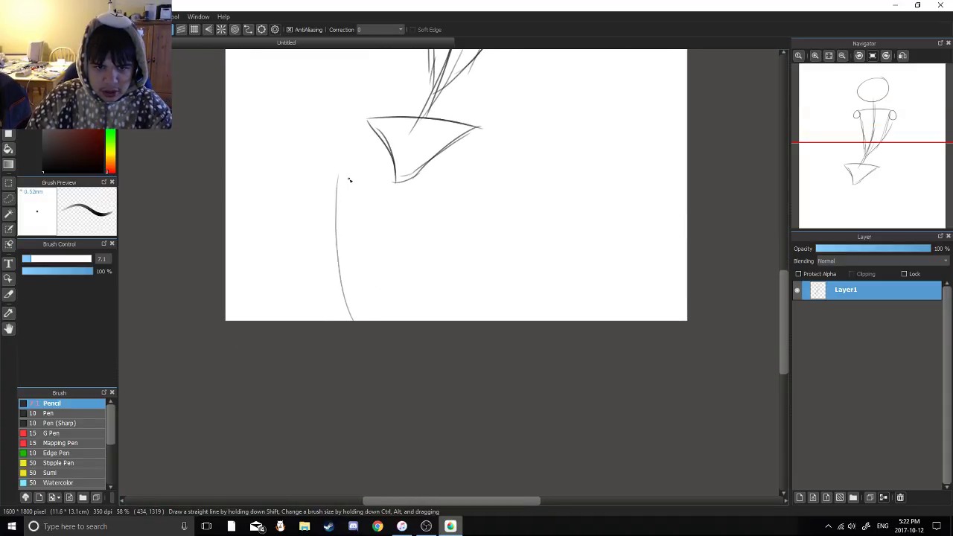
{"action": "key", "text": "ctrl+z"}
{"action": "left_click_drag", "start_coordinate": [350, 180], "coordinate": [335, 139]}
{"action": "mouse_move", "coordinate": [350, 121]}
{"action": "left_mouse_down"}
{"action": "mouse_move", "coordinate": [315, 317]}
{"action": "mouse_move", "coordinate": [313, 270]}
{"action": "mouse_move", "coordinate": [300, 279]}
{"action": "left_mouse_up"}
{"action": "key", "text": "ctrl+z"}
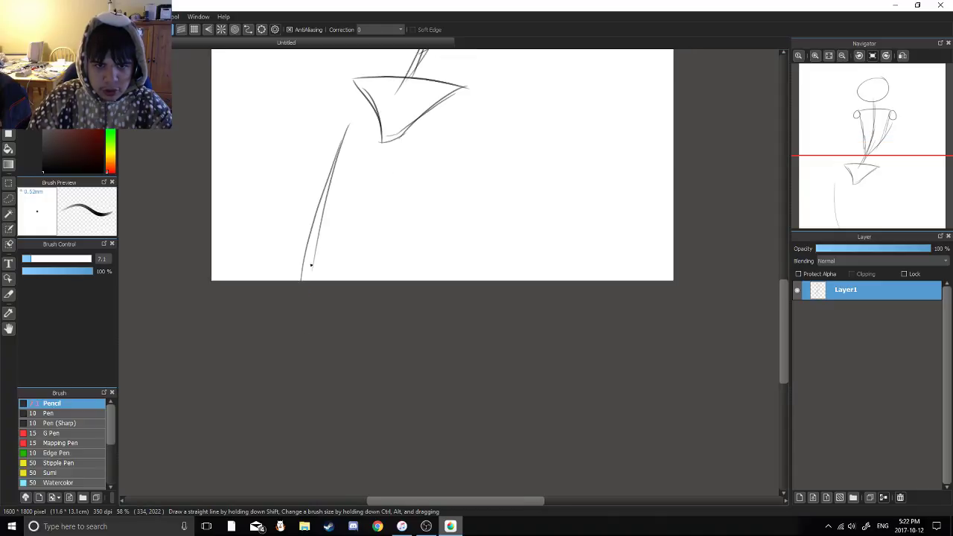
{"action": "mouse_move", "coordinate": [414, 189]}
{"action": "left_mouse_down"}
{"action": "mouse_move", "coordinate": [372, 227]}
{"action": "mouse_move", "coordinate": [391, 201]}
{"action": "left_mouse_up"}
{"action": "scroll", "coordinate": [372, 227], "scroll_direction": "down", "scroll_amount": 1}
{"action": "scroll", "coordinate": [374, 215], "scroll_direction": "right", "scroll_amount": 1}
{"action": "key", "text": "ctrl+z"}
{"action": "key", "text": "ctrl+z"}
Sketch two thigh lines below the pelvis that converge towards the canvas's lower edge
{"action": "left_click_drag", "start_coordinate": [294, 160], "coordinate": [326, 307]}
{"action": "left_click_drag", "start_coordinate": [395, 164], "coordinate": [343, 350]}
{"action": "key", "text": "ctrl+z"}
{"action": "key", "text": "ctrl+z"}
{"action": "left_click_drag", "start_coordinate": [410, 153], "coordinate": [359, 306]}
Examine the figure's proportions from the head down to the thighs at different magnifications
{"action": "left_click_drag", "start_coordinate": [392, 232], "coordinate": [393, 324]}
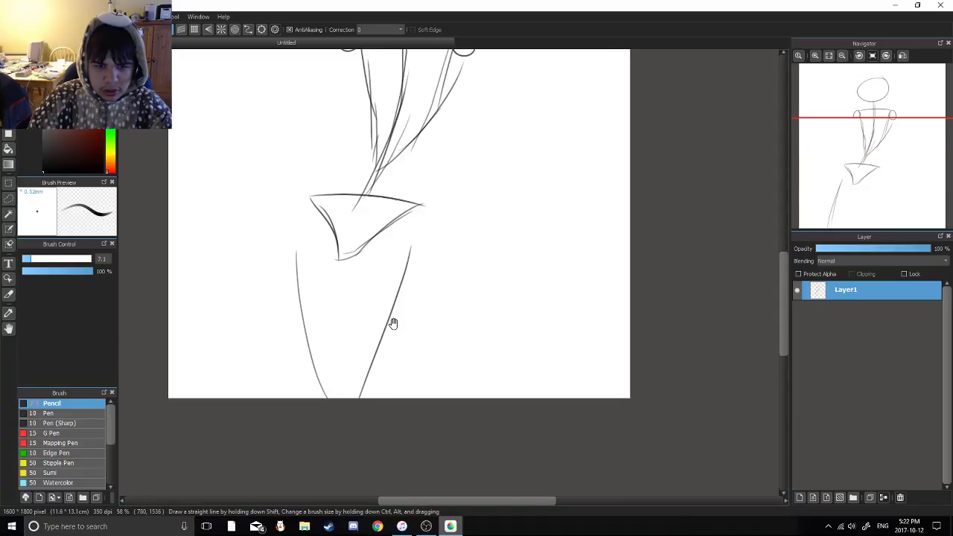
{"action": "scroll", "coordinate": [399, 95], "scroll_direction": "up", "scroll_amount": 2}
{"action": "left_click_drag", "start_coordinate": [400, 95], "coordinate": [474, 248]}
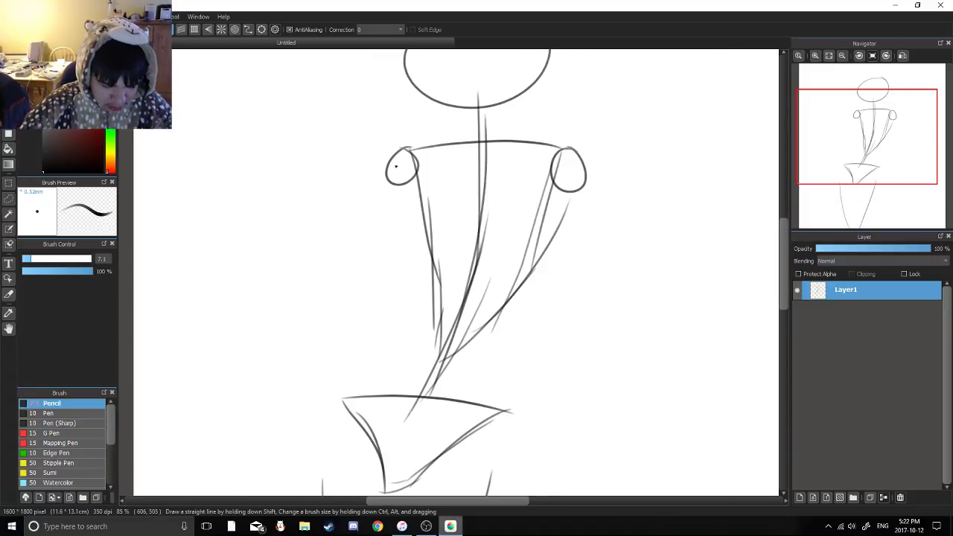
{"action": "scroll", "coordinate": [397, 179], "scroll_direction": "down", "scroll_amount": 2}
{"action": "left_click_drag", "start_coordinate": [474, 185], "coordinate": [441, 228]}
{"action": "scroll", "coordinate": [453, 177], "scroll_direction": "down", "scroll_amount": 1}
{"action": "scroll", "coordinate": [417, 179], "scroll_direction": "up", "scroll_amount": 2}
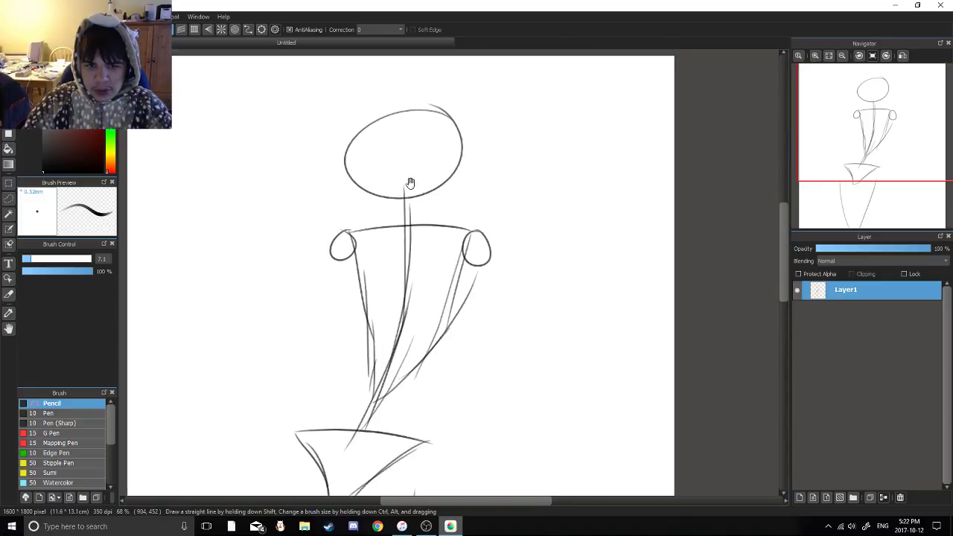
{"action": "scroll", "coordinate": [410, 183], "scroll_direction": "up", "scroll_amount": 2}
{"action": "scroll", "coordinate": [439, 186], "scroll_direction": "down", "scroll_amount": 1}
{"action": "scroll", "coordinate": [417, 182], "scroll_direction": "down", "scroll_amount": 2}
{"action": "scroll", "coordinate": [368, 172], "scroll_direction": "up", "scroll_amount": 1}
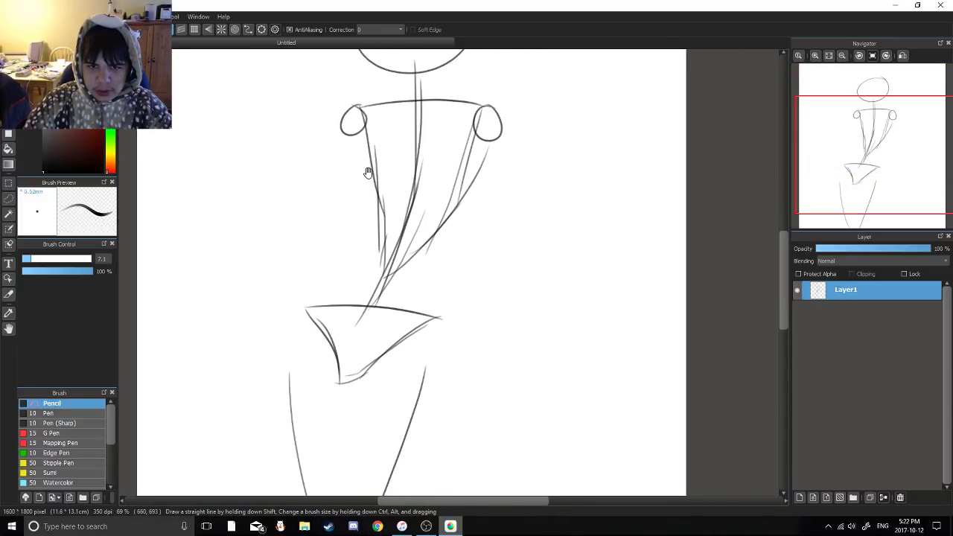
Draw a straight upper-arm line hanging vertically from the centre of the right-hand shoulder joint
{"action": "left_click_drag", "start_coordinate": [368, 173], "coordinate": [319, 176]}
{"action": "left_click_drag", "start_coordinate": [452, 141], "coordinate": [451, 237]}
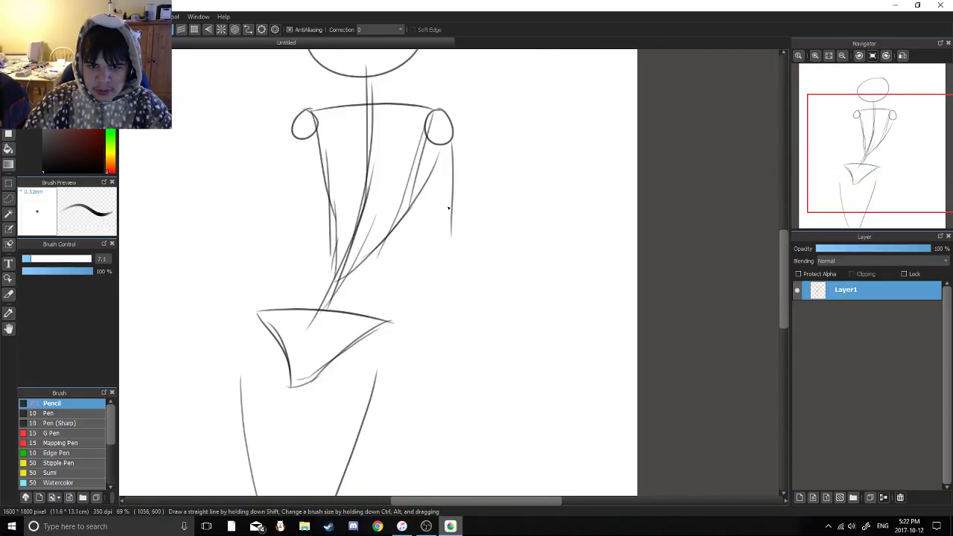
{"action": "key", "text": "ctrl+z"}
{"action": "left_click_drag", "start_coordinate": [442, 122], "coordinate": [441, 239]}
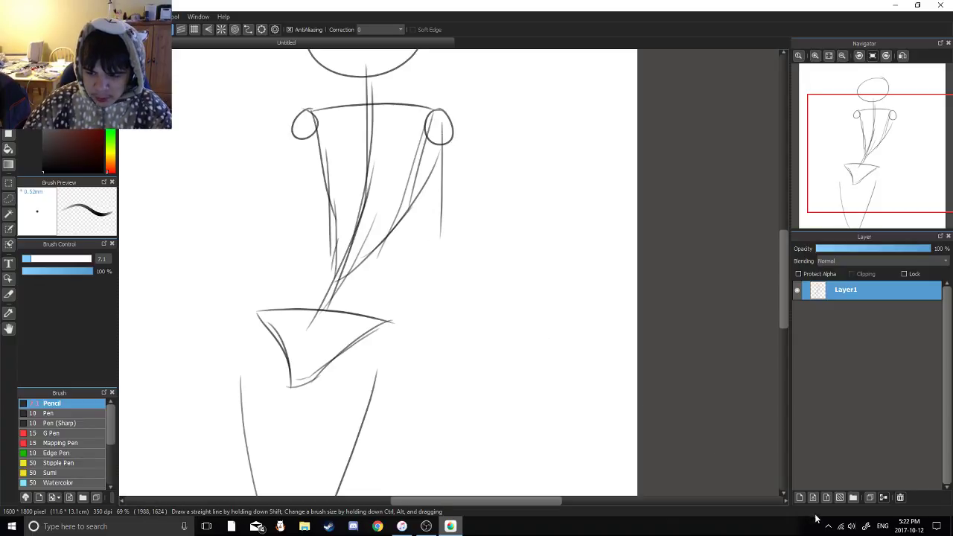
Set the speaker volume to 27, check the OBS streaming window and return to the figure sketch
{"action": "left_click", "coordinate": [855, 524]}
{"action": "scroll", "coordinate": [859, 521], "scroll_direction": "down", "scroll_amount": 3}
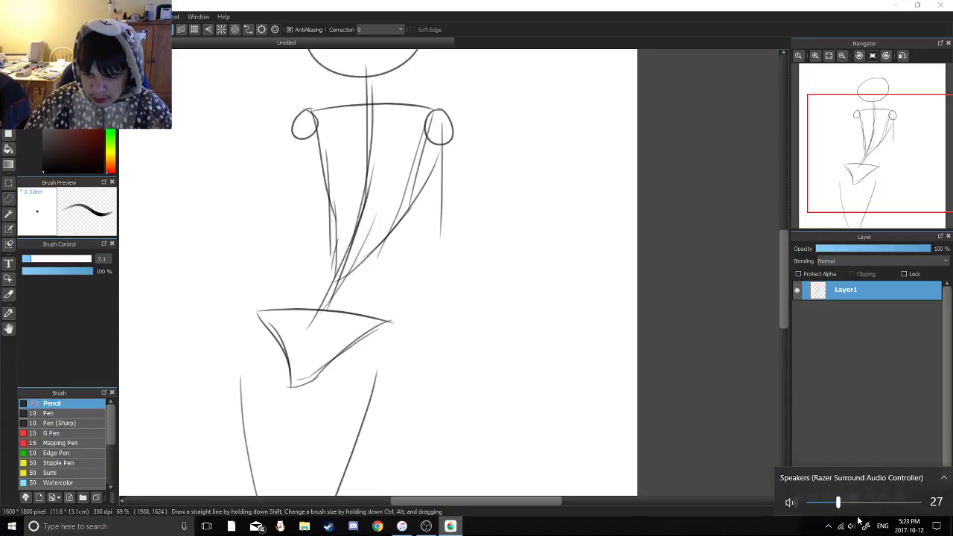
{"action": "left_click", "coordinate": [426, 526]}
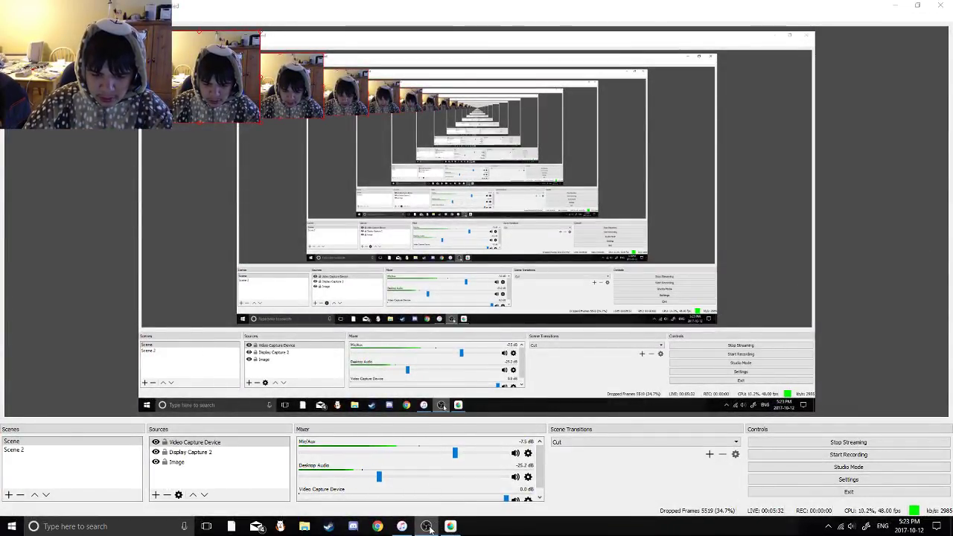
{"action": "left_click", "coordinate": [430, 529]}
{"action": "left_click_drag", "start_coordinate": [445, 249], "coordinate": [443, 256]}
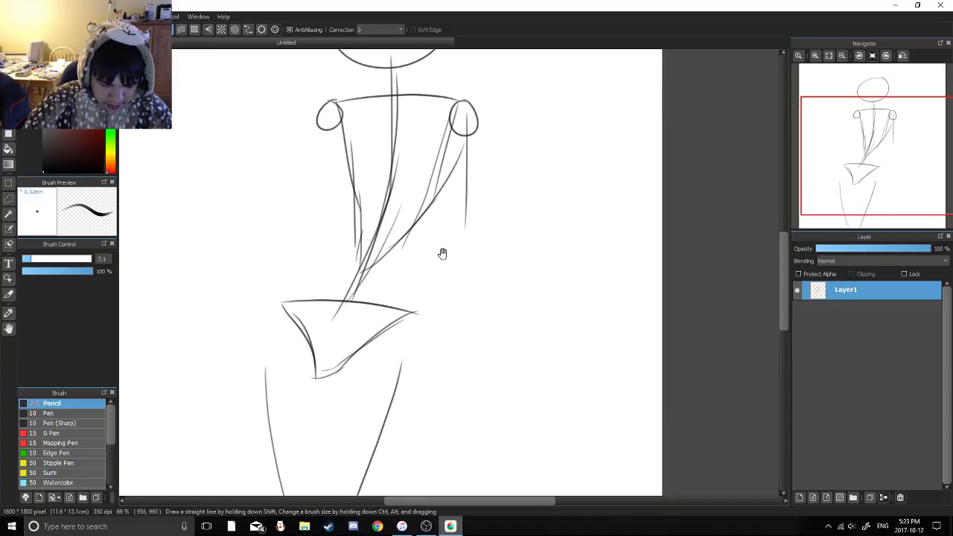
Undo the straight upper-arm line at the right-hand shoulder joint and remove the trial line that replaces it
{"action": "left_click_drag", "start_coordinate": [437, 199], "coordinate": [405, 193]}
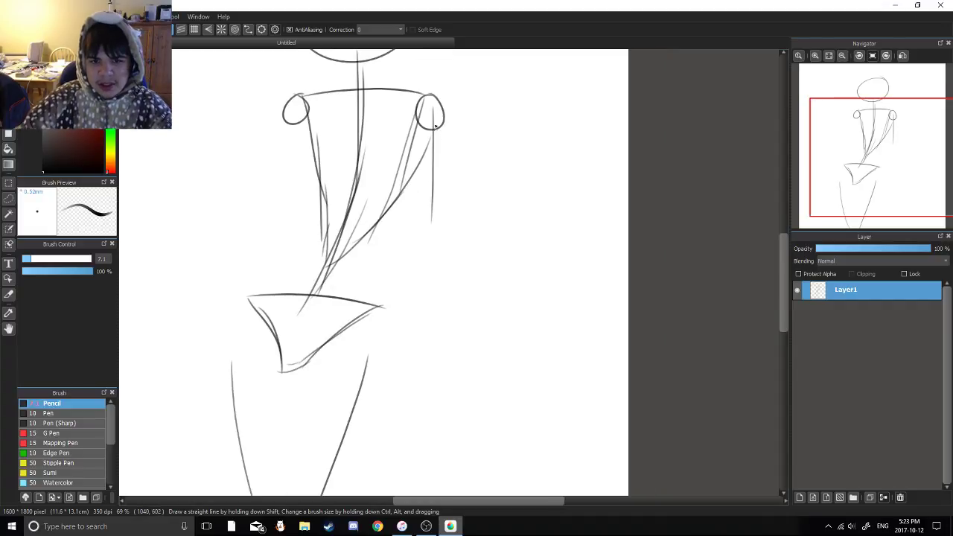
{"action": "key", "text": "ctrl+z"}
{"action": "left_click_drag", "start_coordinate": [432, 114], "coordinate": [435, 245]}
{"action": "key", "text": "ctrl+z"}
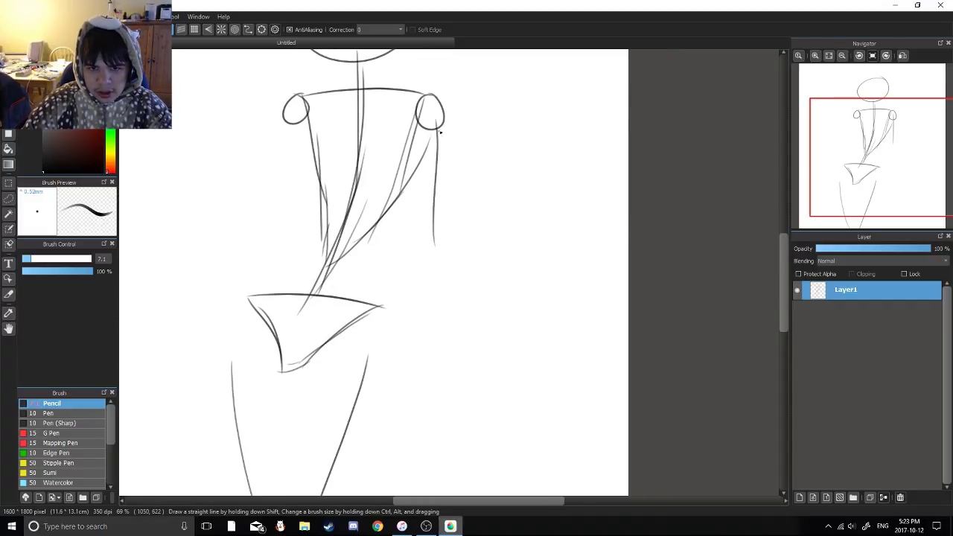
{"action": "key", "text": "ctrl+z"}
Try a slightly outward-slanting upper-arm line below the right-hand shoulder joint, ending in a small elbow circle
{"action": "left_click_drag", "start_coordinate": [432, 117], "coordinate": [448, 255]}
{"action": "left_click_drag", "start_coordinate": [435, 122], "coordinate": [446, 234]}
{"action": "mouse_move", "coordinate": [441, 238]}
{"action": "left_mouse_down"}
{"action": "mouse_move", "coordinate": [460, 252]}
{"action": "mouse_move", "coordinate": [444, 236]}
{"action": "left_mouse_up"}
{"action": "left_click_drag", "start_coordinate": [426, 214], "coordinate": [568, 266]}
{"action": "mouse_move", "coordinate": [439, 159]}
{"action": "left_mouse_down"}
{"action": "mouse_move", "coordinate": [449, 196]}
{"action": "mouse_move", "coordinate": [362, 181]}
{"action": "left_mouse_up"}
Try a curved inner-thigh stroke through the pelvis, and undo it together with the right-hand arm strokes
{"action": "left_click_drag", "start_coordinate": [353, 259], "coordinate": [390, 223]}
{"action": "mouse_move", "coordinate": [392, 222]}
{"action": "left_mouse_down"}
{"action": "mouse_move", "coordinate": [405, 205]}
{"action": "mouse_move", "coordinate": [376, 258]}
{"action": "left_mouse_up"}
{"action": "left_click_drag", "start_coordinate": [378, 221], "coordinate": [398, 284]}
{"action": "mouse_move", "coordinate": [377, 239]}
{"action": "left_mouse_down"}
{"action": "mouse_move", "coordinate": [398, 279]}
{"action": "mouse_move", "coordinate": [387, 265]}
{"action": "mouse_move", "coordinate": [416, 236]}
{"action": "left_mouse_up"}
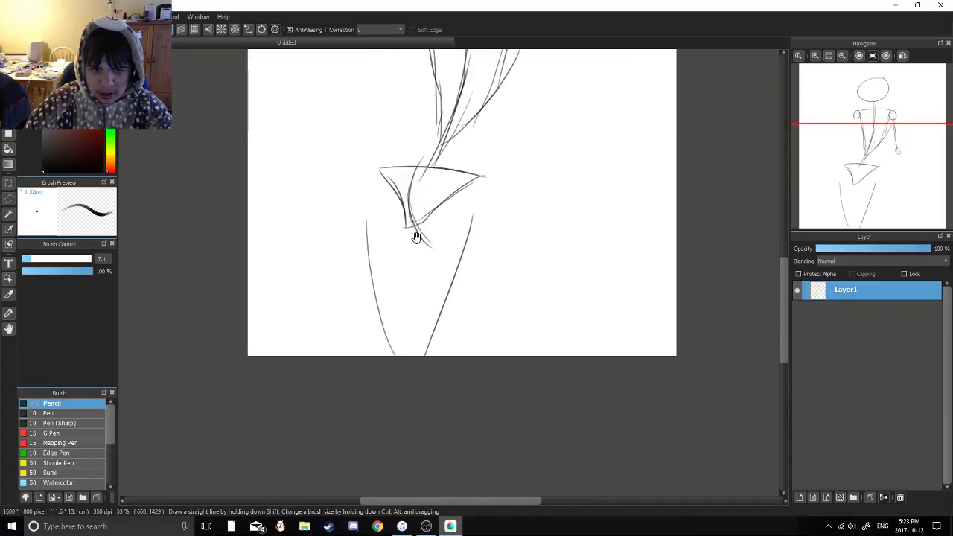
{"action": "key", "text": "ctrl+z"}
{"action": "key", "text": "ctrl+z"}
{"action": "key", "text": "ctrl+z"}
Sketch a long outward-bowed outer contour for the left-hand thigh from hip height down to the canvas's lower edge
{"action": "left_click_drag", "start_coordinate": [426, 183], "coordinate": [423, 196]}
{"action": "scroll", "coordinate": [423, 196], "scroll_direction": "up", "scroll_amount": 2}
{"action": "left_click_drag", "start_coordinate": [416, 239], "coordinate": [419, 212]}
{"action": "left_click_drag", "start_coordinate": [362, 197], "coordinate": [333, 189]}
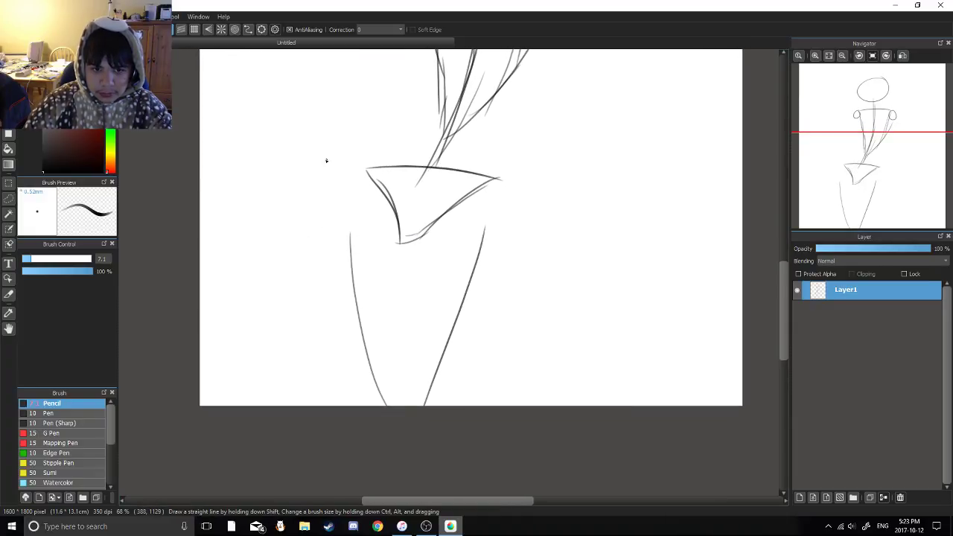
{"action": "left_click_drag", "start_coordinate": [310, 150], "coordinate": [291, 239]}
{"action": "left_click_drag", "start_coordinate": [306, 156], "coordinate": [291, 263]}
{"action": "left_click_drag", "start_coordinate": [289, 180], "coordinate": [302, 294]}
{"action": "left_click_drag", "start_coordinate": [295, 233], "coordinate": [330, 353]}
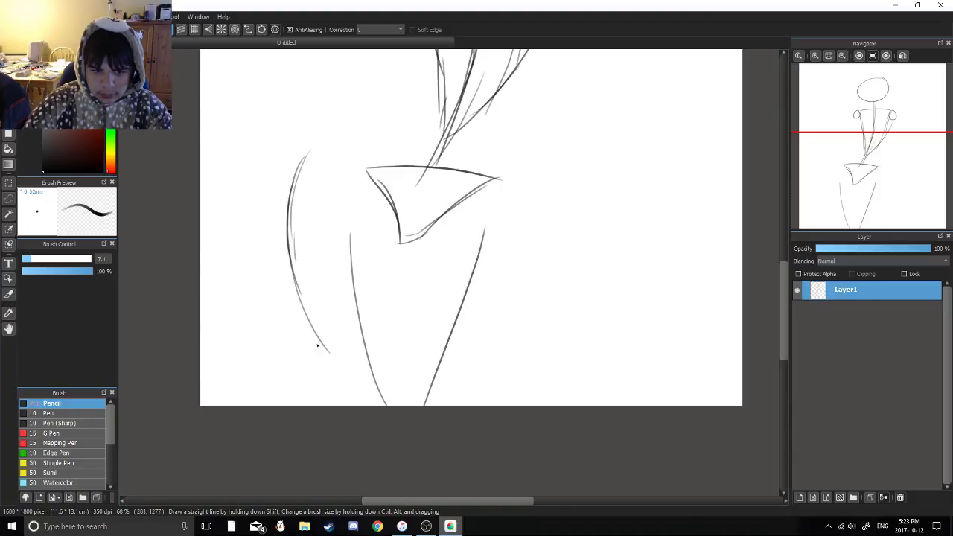
{"action": "left_click_drag", "start_coordinate": [295, 260], "coordinate": [358, 401]}
{"action": "left_click_drag", "start_coordinate": [303, 289], "coordinate": [367, 405]}
{"action": "left_click_drag", "start_coordinate": [321, 330], "coordinate": [367, 402]}
{"action": "left_click_drag", "start_coordinate": [341, 299], "coordinate": [300, 294]}
{"action": "left_click_drag", "start_coordinate": [369, 180], "coordinate": [423, 222]}
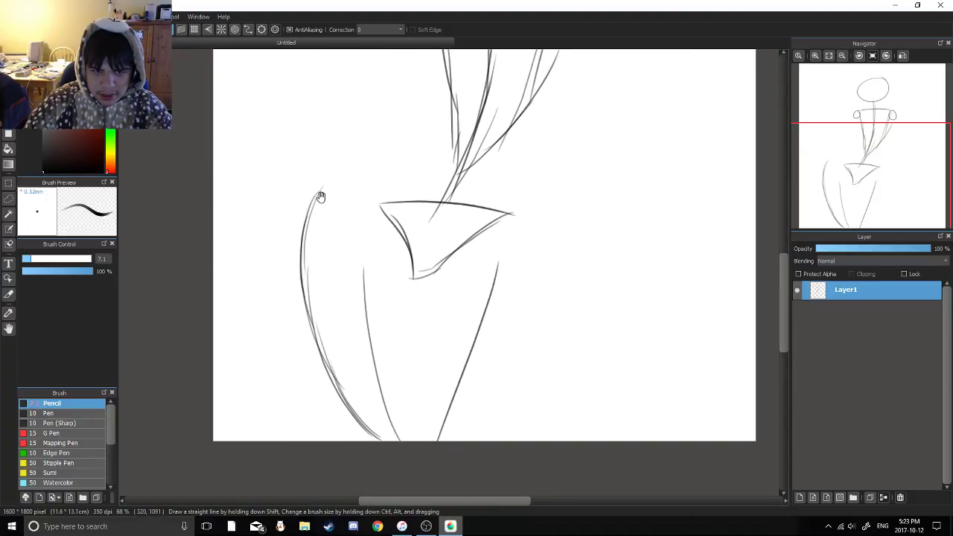
Try hip and inner-thigh strokes between the left-hand thigh contour and the pelvis, undoing each of them
{"action": "mouse_move", "coordinate": [317, 200]}
{"action": "left_mouse_down"}
{"action": "mouse_move", "coordinate": [361, 163]}
{"action": "mouse_move", "coordinate": [385, 261]}
{"action": "left_mouse_up"}
{"action": "key", "text": "ctrl+z"}
{"action": "scroll", "coordinate": [345, 190], "scroll_direction": "up", "scroll_amount": 2}
{"action": "key", "text": "ctrl+z"}
{"action": "key", "text": "ctrl+z"}
{"action": "mouse_move", "coordinate": [398, 153]}
{"action": "left_mouse_down"}
{"action": "mouse_move", "coordinate": [384, 275]}
{"action": "mouse_move", "coordinate": [385, 263]}
{"action": "left_mouse_up"}
{"action": "key", "text": "ctrl+z"}
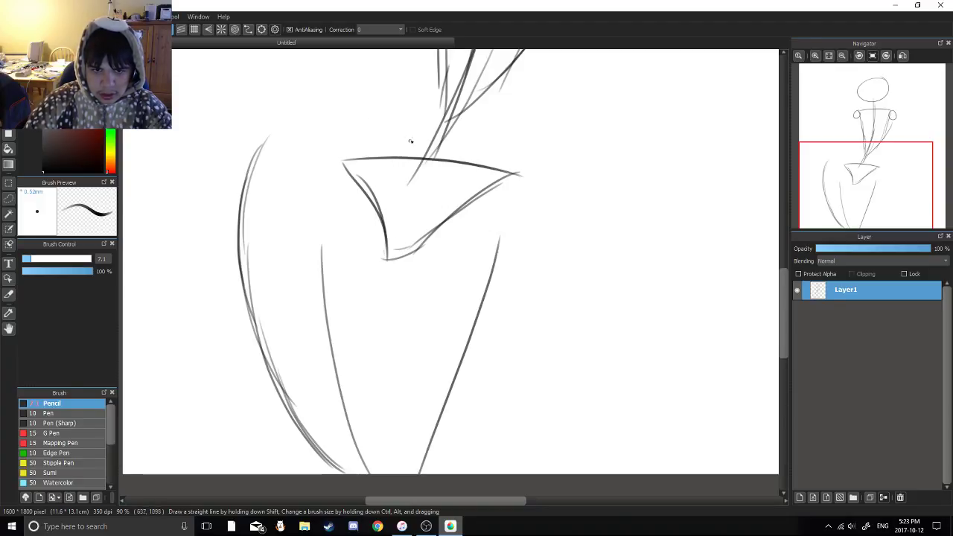
Sketch an S-shaped inner-thigh contour from the pelvis's upper edge through its lower tip towards the canvas's lower edge
{"action": "mouse_move", "coordinate": [407, 142]}
{"action": "left_mouse_down"}
{"action": "mouse_move", "coordinate": [383, 270]}
{"action": "mouse_move", "coordinate": [397, 291]}
{"action": "left_mouse_up"}
{"action": "mouse_move", "coordinate": [384, 230]}
{"action": "left_mouse_down"}
{"action": "mouse_move", "coordinate": [408, 298]}
{"action": "mouse_move", "coordinate": [406, 220]}
{"action": "mouse_move", "coordinate": [469, 299]}
{"action": "left_mouse_up"}
{"action": "left_click_drag", "start_coordinate": [428, 232], "coordinate": [481, 337]}
{"action": "left_click_drag", "start_coordinate": [449, 247], "coordinate": [481, 374]}
{"action": "left_click_drag", "start_coordinate": [470, 299], "coordinate": [489, 412]}
{"action": "left_click_drag", "start_coordinate": [454, 282], "coordinate": [471, 410]}
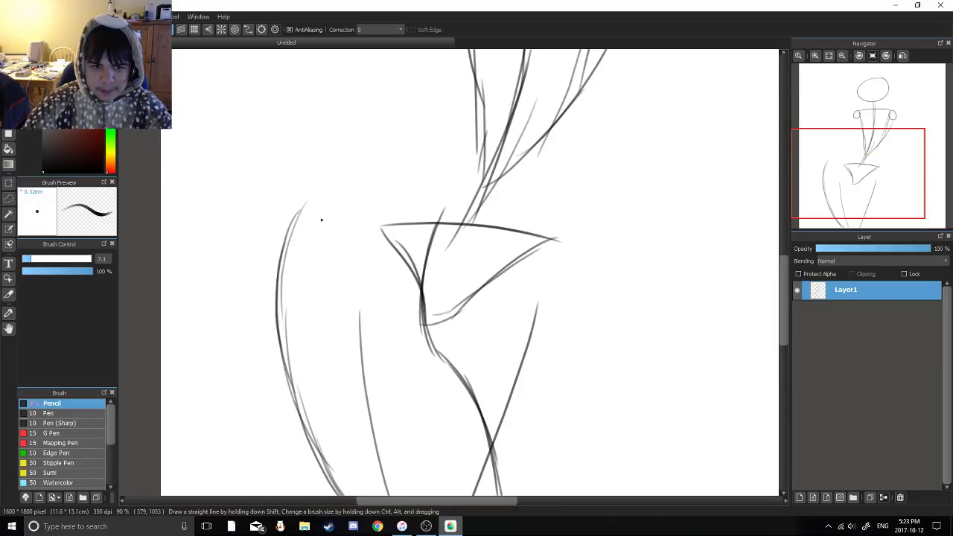
Sketch a rounded hip arc from the left-hand thigh contour to the pelvis and try a connecting stroke up to the waist
{"action": "left_click_drag", "start_coordinate": [291, 217], "coordinate": [441, 202]}
{"action": "mouse_move", "coordinate": [385, 172]}
{"action": "left_mouse_down"}
{"action": "mouse_move", "coordinate": [444, 213]}
{"action": "mouse_move", "coordinate": [386, 162]}
{"action": "left_mouse_up"}
{"action": "left_click_drag", "start_coordinate": [399, 162], "coordinate": [431, 151]}
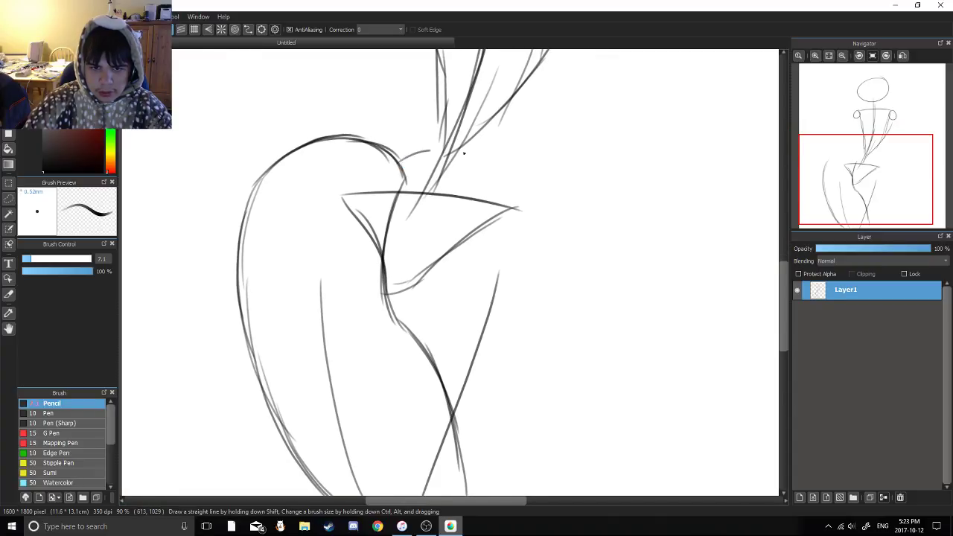
{"action": "key", "text": "ctrl+z"}
{"action": "left_click_drag", "start_coordinate": [395, 203], "coordinate": [451, 154]}
{"action": "key", "text": "ctrl+z"}
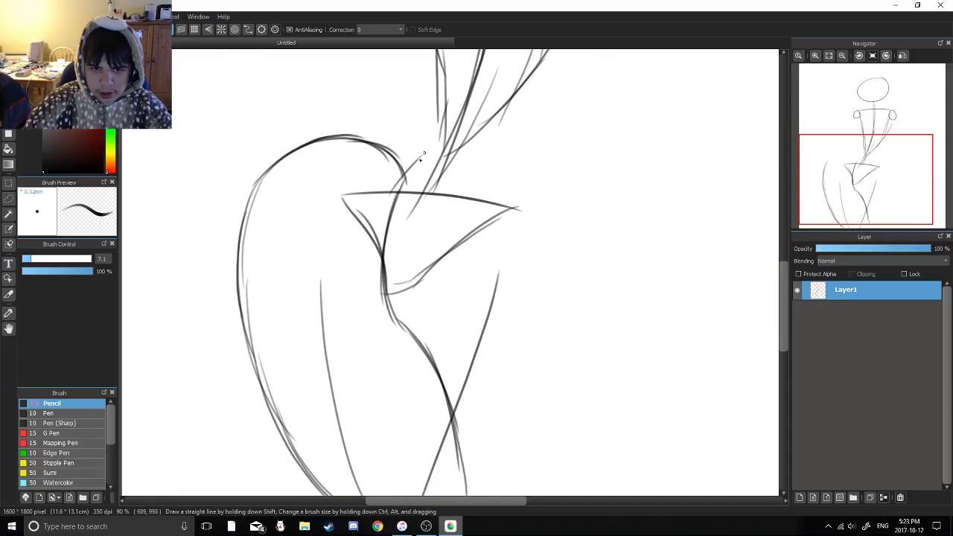
{"action": "key", "text": "ctrl+z"}
Erase the overlapping strokes where the left-hand hip arc and the inner-thigh contour cross the pelvis
{"action": "key", "text": "e"}
{"action": "left_click_drag", "start_coordinate": [390, 146], "coordinate": [384, 163]}
{"action": "left_click_drag", "start_coordinate": [400, 152], "coordinate": [393, 199]}
{"action": "left_click_drag", "start_coordinate": [407, 174], "coordinate": [391, 206]}
{"action": "left_click_drag", "start_coordinate": [409, 172], "coordinate": [382, 256]}
{"action": "left_click_drag", "start_coordinate": [394, 214], "coordinate": [382, 270]}
Pencil a rounded inner contour for the right-hand thigh, curving from the waist around the pelvis's lower tip
{"action": "key", "text": "b"}
{"action": "scroll", "coordinate": [412, 152], "scroll_direction": "up", "scroll_amount": 2}
{"action": "left_click_drag", "start_coordinate": [411, 152], "coordinate": [405, 126]}
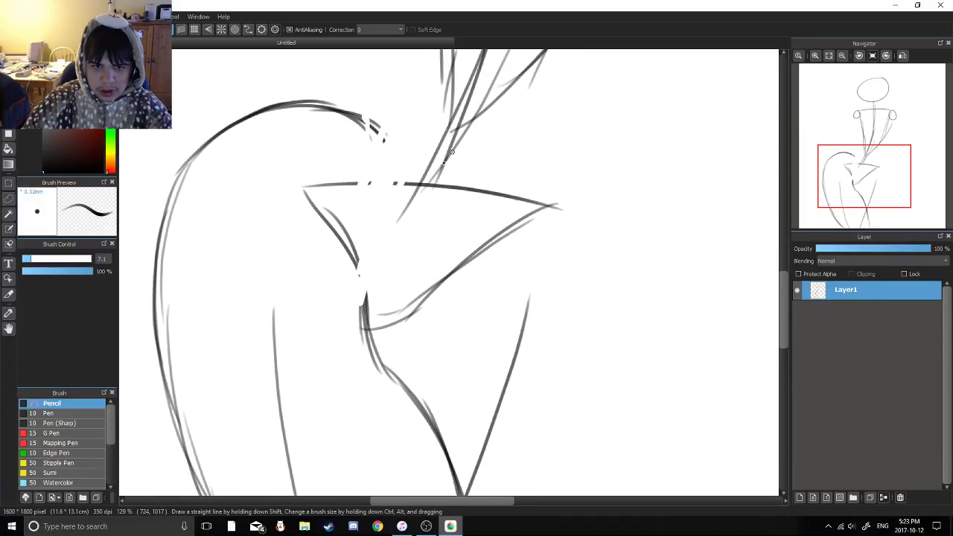
{"action": "mouse_move", "coordinate": [378, 169]}
{"action": "left_mouse_down"}
{"action": "mouse_move", "coordinate": [451, 122]}
{"action": "mouse_move", "coordinate": [363, 328]}
{"action": "left_mouse_up"}
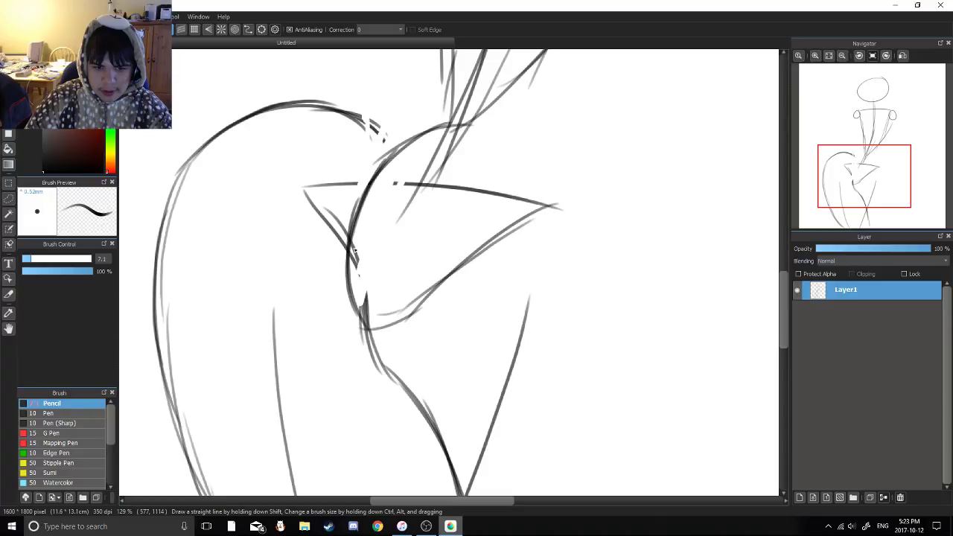
{"action": "left_click_drag", "start_coordinate": [351, 257], "coordinate": [391, 356]}
Sketch the right-hand thigh's outer contour from the waist past the pelvis's corner down to the canvas's lower edge
{"action": "left_click_drag", "start_coordinate": [461, 123], "coordinate": [525, 149]}
{"action": "left_click_drag", "start_coordinate": [476, 123], "coordinate": [542, 196]}
{"action": "left_click_drag", "start_coordinate": [520, 225], "coordinate": [445, 159]}
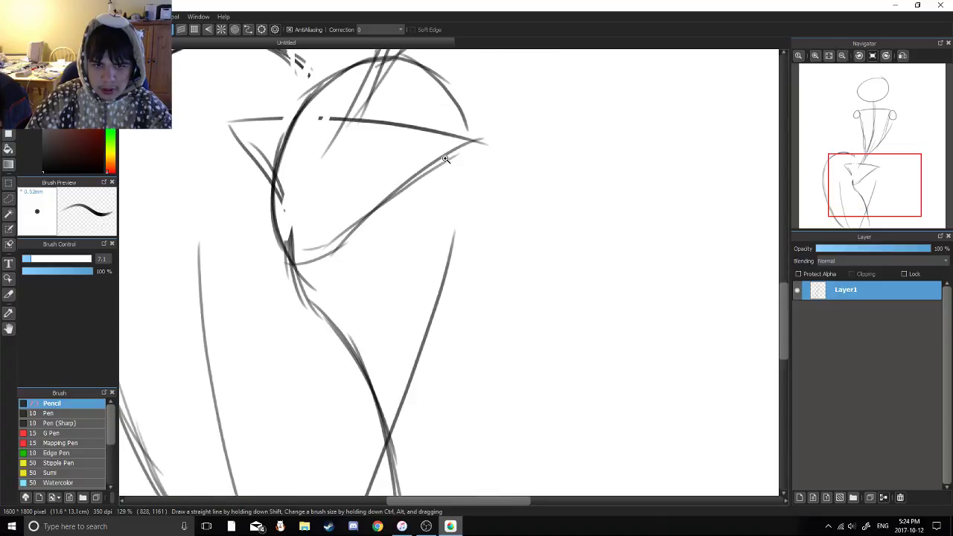
{"action": "scroll", "coordinate": [447, 186], "scroll_direction": "down", "scroll_amount": 3}
{"action": "scroll", "coordinate": [469, 216], "scroll_direction": "down", "scroll_amount": 3}
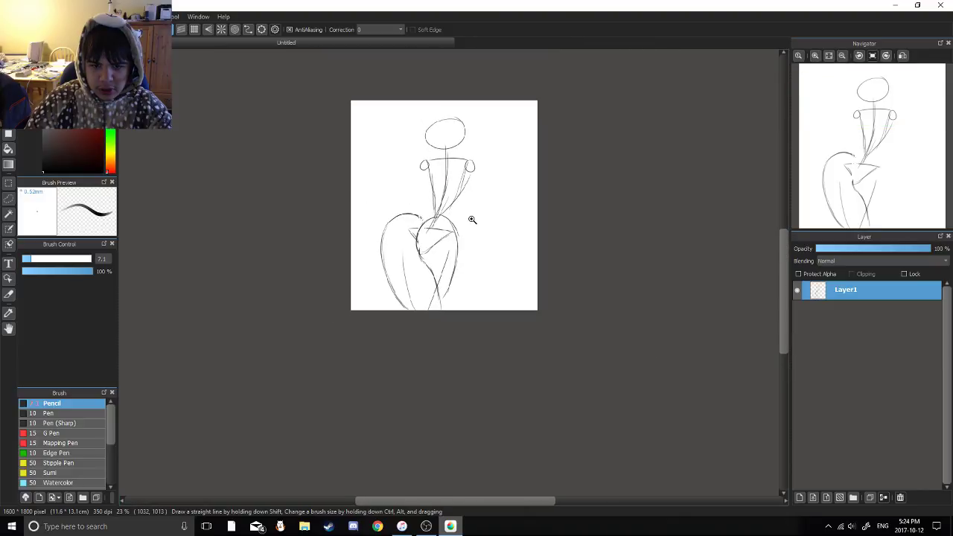
{"action": "scroll", "coordinate": [455, 274], "scroll_direction": "up", "scroll_amount": 3}
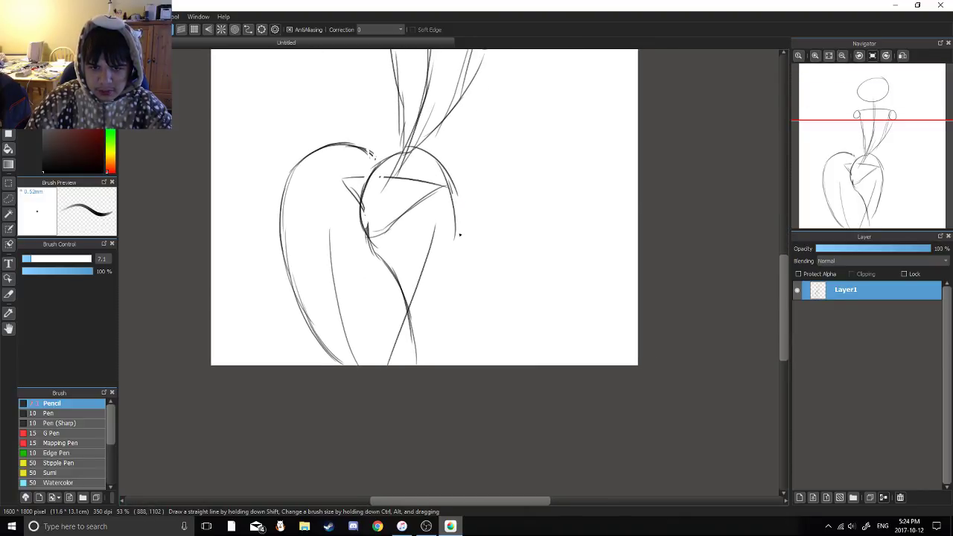
{"action": "left_click_drag", "start_coordinate": [460, 234], "coordinate": [443, 365]}
Undo all the rounded hip and thigh contours back to the plain pelvis and the two thigh lines
{"action": "key", "text": "ctrl+z"}
{"action": "key", "text": "ctrl+z"}
{"action": "key", "text": "ctrl+z"}
{"action": "key", "text": "ctrl+z"}
{"action": "key", "text": "ctrl+z"}
{"action": "key", "text": "ctrl+z"}
{"action": "key", "text": "ctrl+z"}
{"action": "key", "text": "ctrl+z"}
{"action": "key", "text": "ctrl+z"}
{"action": "key", "text": "ctrl+z"}
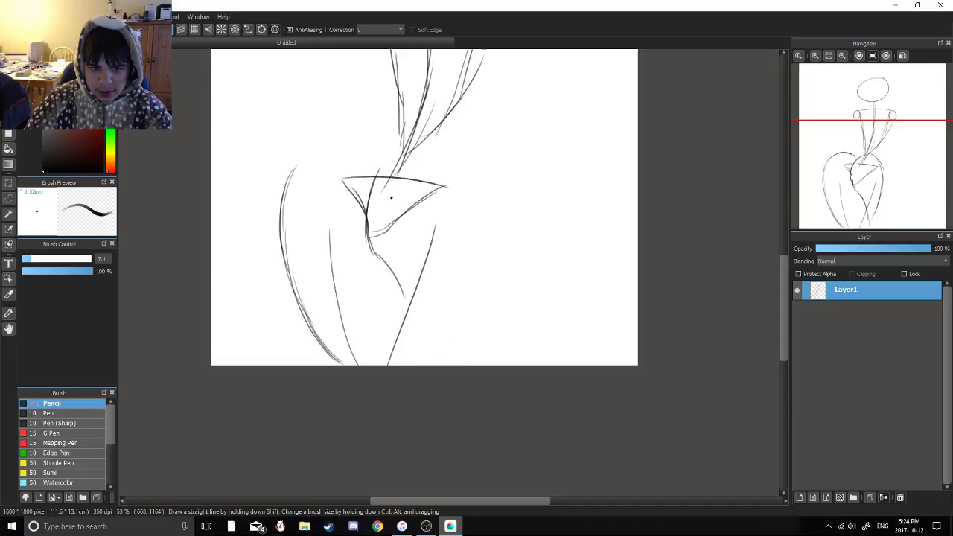
{"action": "key", "text": "ctrl+z"}
{"action": "key", "text": "ctrl+z"}
{"action": "key", "text": "ctrl+z"}
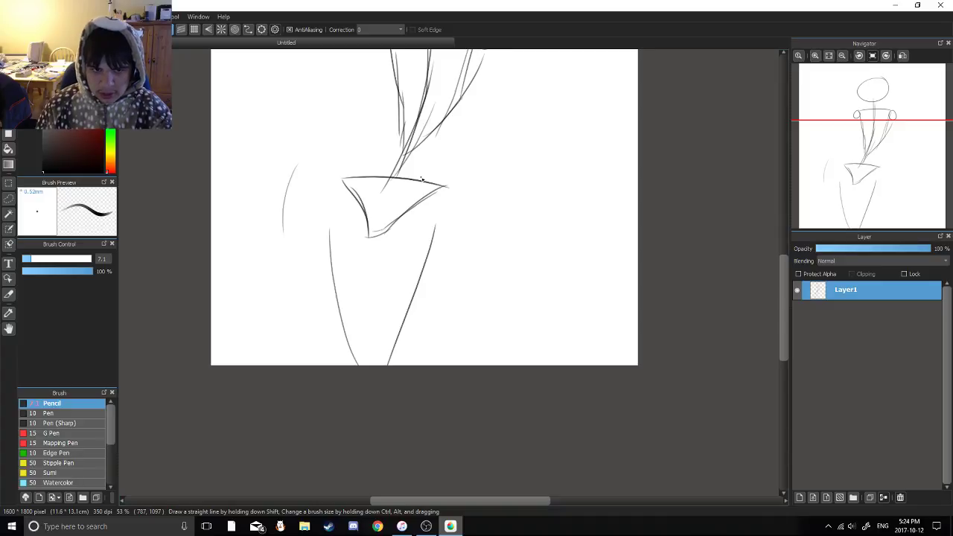
{"action": "key", "text": "ctrl+z"}
Examine the figure from the thighs and pelvis up to the head at different magnifications
{"action": "left_click_drag", "start_coordinate": [382, 206], "coordinate": [336, 195]}
{"action": "scroll", "coordinate": [336, 209], "scroll_direction": "up", "scroll_amount": 1}
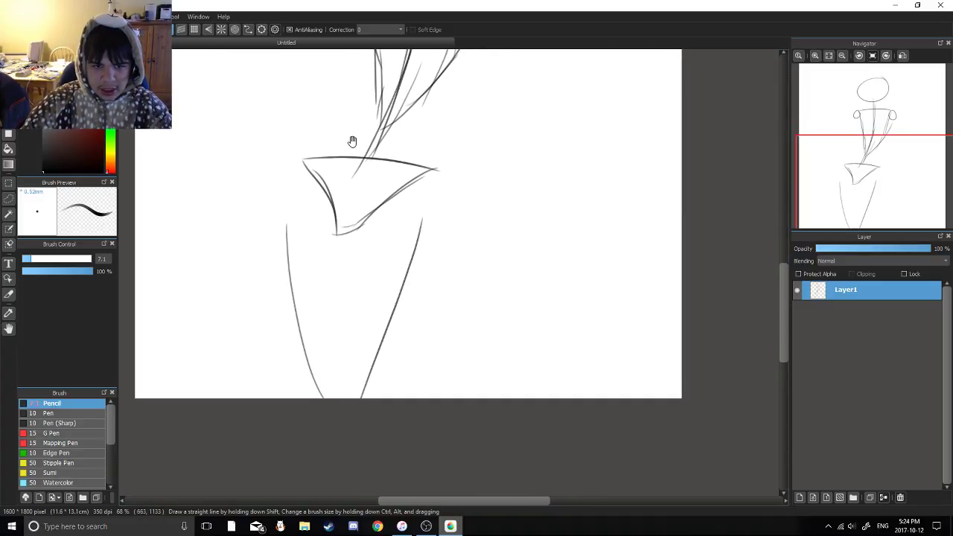
{"action": "scroll", "coordinate": [352, 141], "scroll_direction": "up", "scroll_amount": 1}
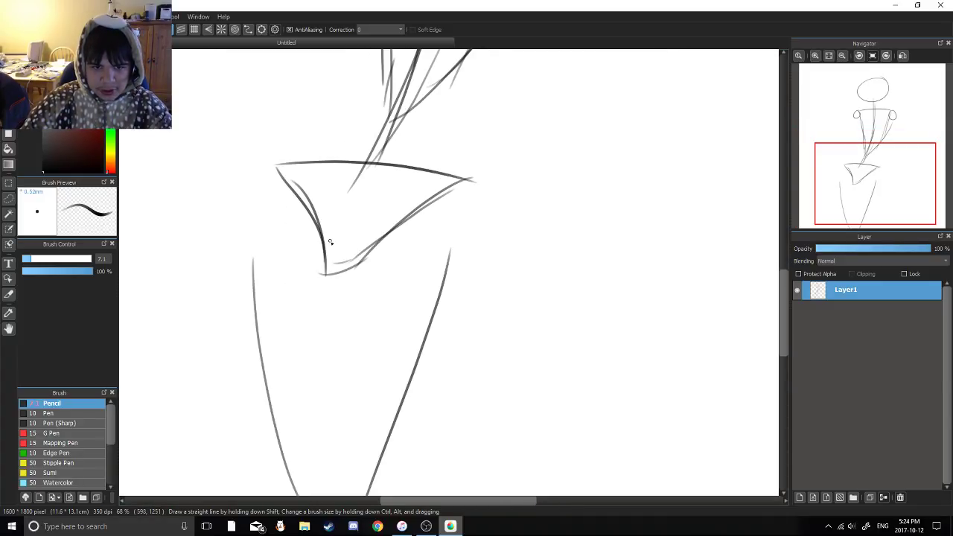
{"action": "scroll", "coordinate": [332, 241], "scroll_direction": "down", "scroll_amount": 4}
{"action": "scroll", "coordinate": [368, 240], "scroll_direction": "up", "scroll_amount": 1}
{"action": "left_click_drag", "start_coordinate": [364, 241], "coordinate": [403, 270]}
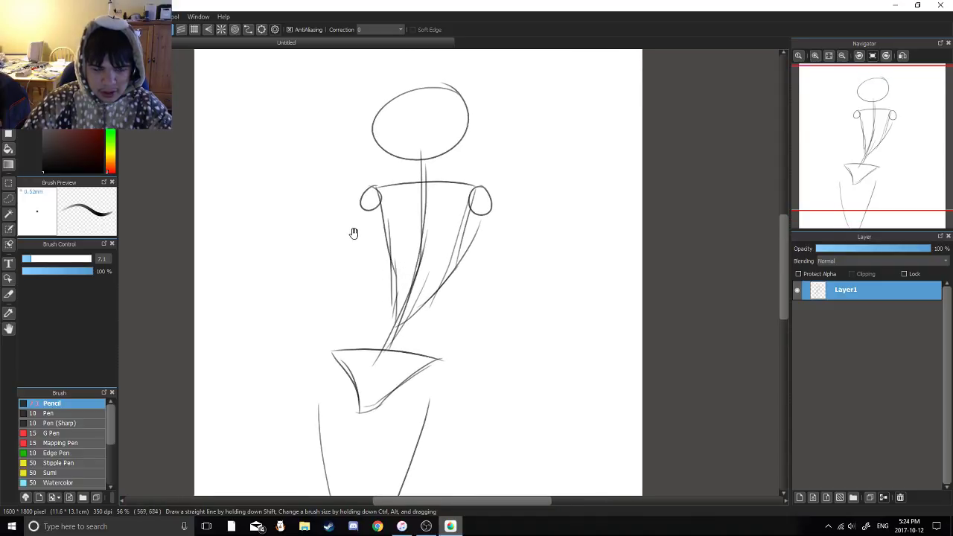
{"action": "scroll", "coordinate": [362, 245], "scroll_direction": "up", "scroll_amount": 1}
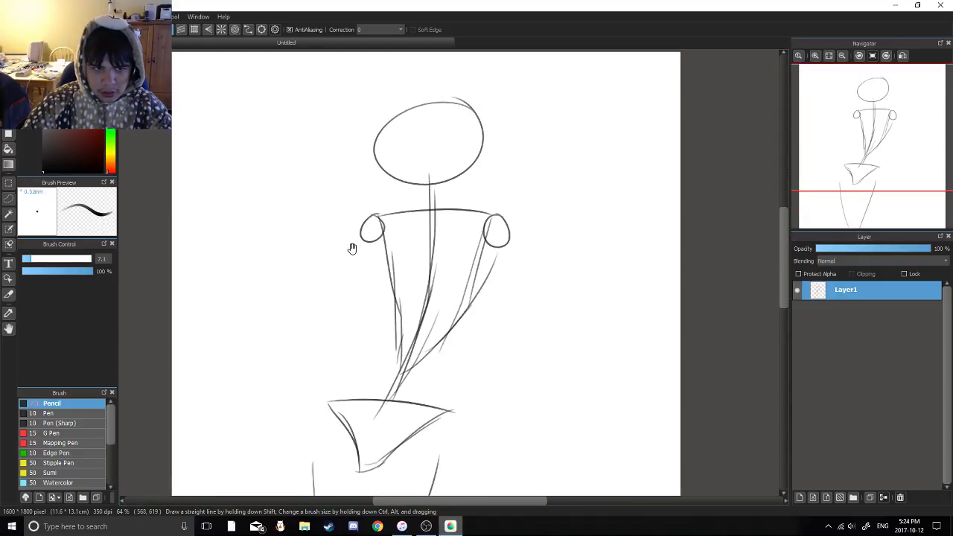
Try a first arm stroke at the left-hand shoulder joint and undo it
{"action": "left_click_drag", "start_coordinate": [343, 253], "coordinate": [379, 218]}
{"action": "left_click_drag", "start_coordinate": [393, 213], "coordinate": [390, 225]}
{"action": "mouse_move", "coordinate": [390, 226]}
{"action": "left_mouse_down"}
{"action": "mouse_move", "coordinate": [441, 160]}
{"action": "mouse_move", "coordinate": [381, 220]}
{"action": "left_mouse_up"}
{"action": "key", "text": "ctrl+z"}
{"action": "left_click_drag", "start_coordinate": [449, 136], "coordinate": [362, 219]}
{"action": "key", "text": "ctrl+z"}
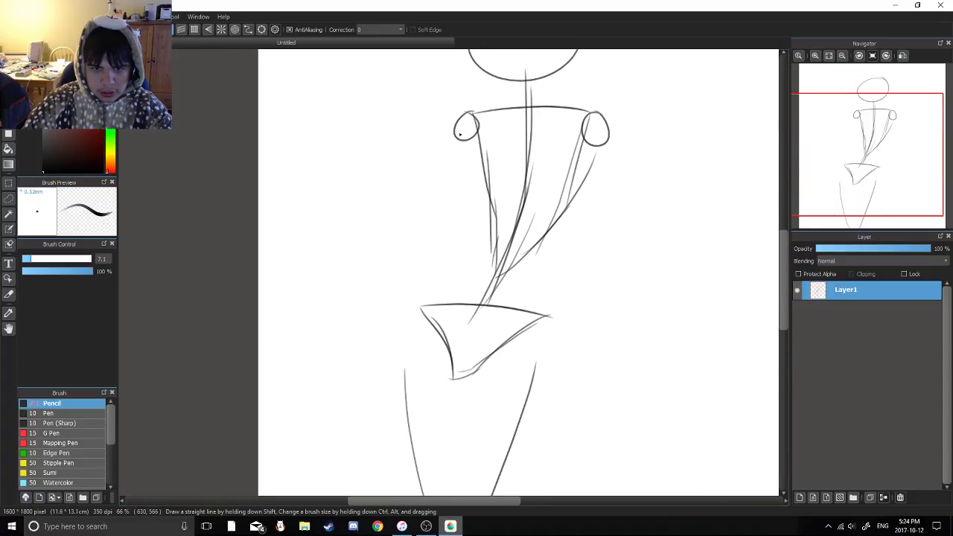
Sketch the left-hand arm with an outward-sloping upper arm, an oval elbow, a downward forearm and a round hand
{"action": "left_click_drag", "start_coordinate": [457, 135], "coordinate": [374, 197]}
{"action": "mouse_move", "coordinate": [456, 135]}
{"action": "left_mouse_down"}
{"action": "mouse_move", "coordinate": [380, 198]}
{"action": "mouse_move", "coordinate": [400, 170]}
{"action": "left_mouse_up"}
{"action": "left_click_drag", "start_coordinate": [429, 145], "coordinate": [397, 282]}
{"action": "key", "text": "ctrl+z"}
{"action": "left_click_drag", "start_coordinate": [407, 168], "coordinate": [384, 276]}
{"action": "left_click_drag", "start_coordinate": [409, 158], "coordinate": [395, 281]}
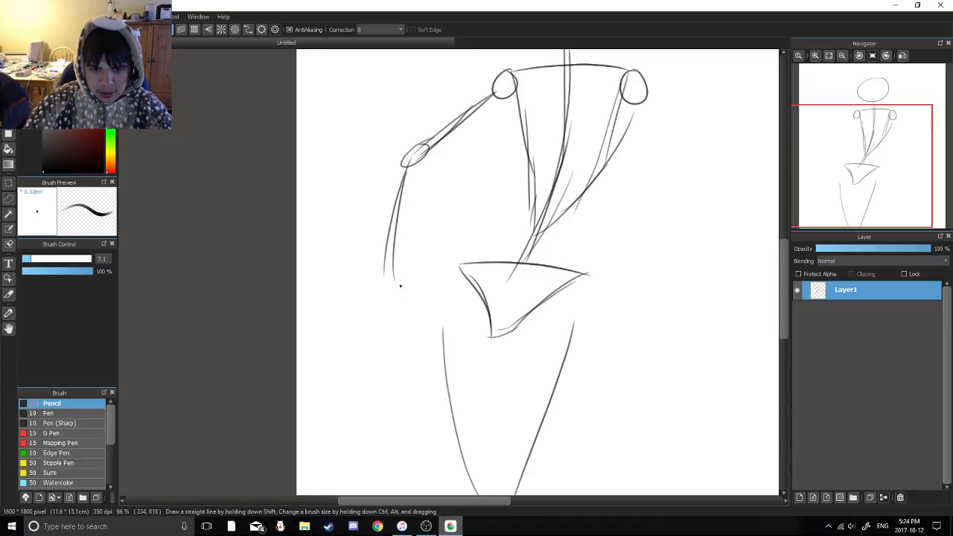
{"action": "mouse_move", "coordinate": [395, 216]}
{"action": "left_mouse_down"}
{"action": "mouse_move", "coordinate": [391, 280]}
{"action": "mouse_move", "coordinate": [398, 275]}
{"action": "left_mouse_up"}
{"action": "left_click_drag", "start_coordinate": [593, 187], "coordinate": [370, 160]}
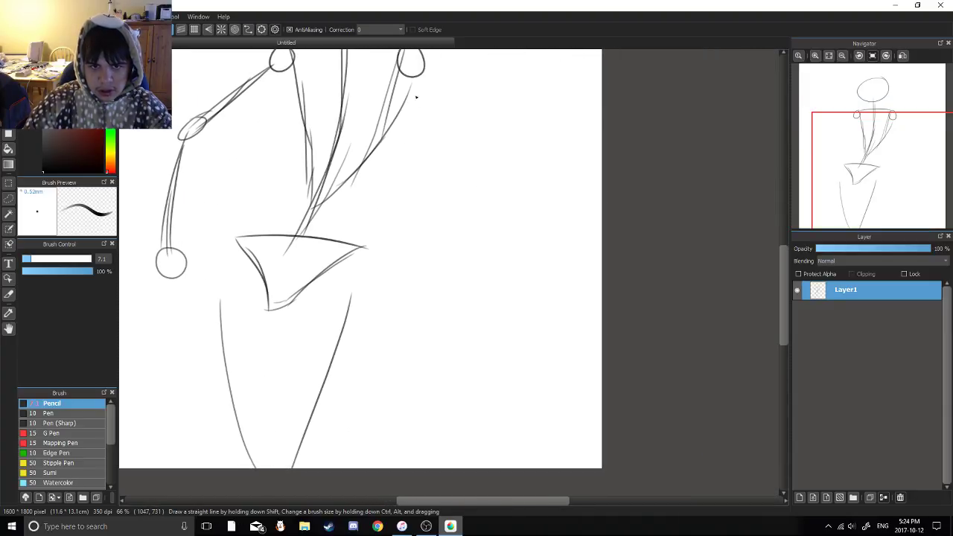
Sketch the right-hand arm with a hanging upper arm, an elbow circle, a forearm bent towards the hip and a hand oval
{"action": "key", "text": "ctrl+z"}
{"action": "left_click_drag", "start_coordinate": [416, 81], "coordinate": [425, 169]}
{"action": "mouse_move", "coordinate": [419, 82]}
{"action": "left_mouse_down"}
{"action": "mouse_move", "coordinate": [431, 183]}
{"action": "mouse_move", "coordinate": [426, 168]}
{"action": "left_mouse_up"}
{"action": "left_click_drag", "start_coordinate": [428, 201], "coordinate": [463, 176]}
{"action": "mouse_move", "coordinate": [458, 162]}
{"action": "left_mouse_down"}
{"action": "mouse_move", "coordinate": [428, 218]}
{"action": "mouse_move", "coordinate": [382, 257]}
{"action": "mouse_move", "coordinate": [393, 277]}
{"action": "mouse_move", "coordinate": [392, 244]}
{"action": "left_mouse_up"}
{"action": "key", "text": "ctrl+z"}
{"action": "left_click_drag", "start_coordinate": [402, 258], "coordinate": [408, 231]}
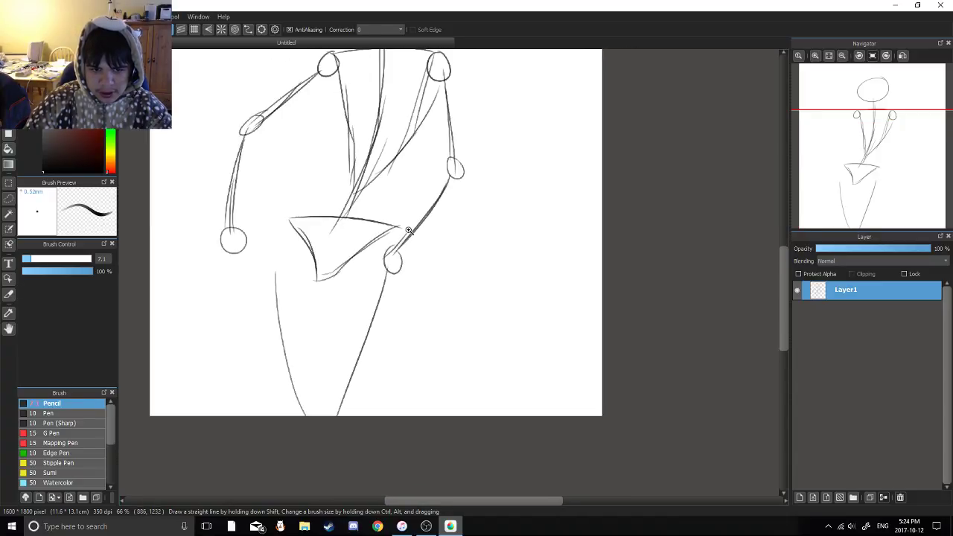
Rebuild both arms from the shoulders to the hands, including their segment lines and the elbow and hand circles
{"action": "scroll", "coordinate": [408, 232], "scroll_direction": "down", "scroll_amount": 2}
{"action": "scroll", "coordinate": [328, 202], "scroll_direction": "up", "scroll_amount": 1}
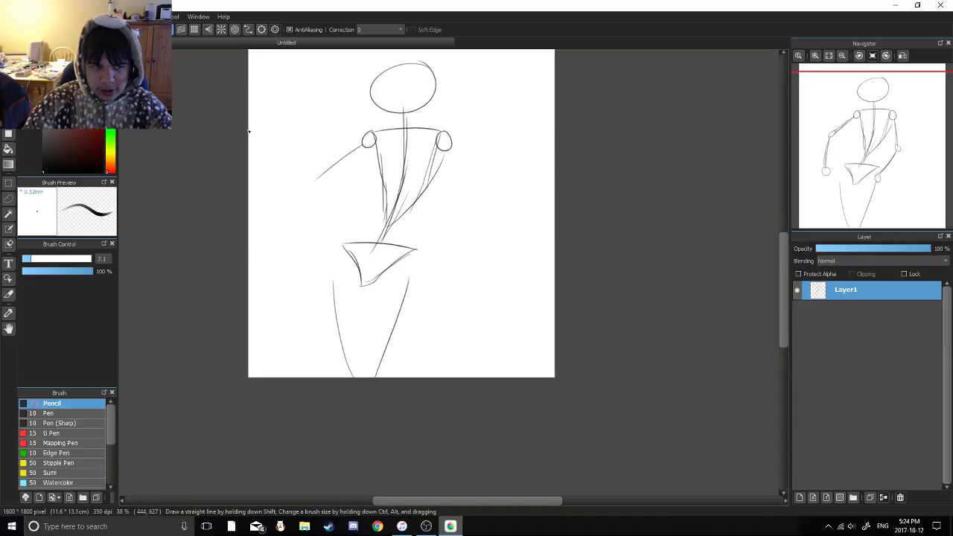
{"action": "left_click_drag", "start_coordinate": [365, 145], "coordinate": [321, 179]}
{"action": "mouse_move", "coordinate": [328, 172]}
{"action": "left_mouse_down"}
{"action": "mouse_move", "coordinate": [310, 186]}
{"action": "mouse_move", "coordinate": [301, 253]}
{"action": "left_mouse_up"}
{"action": "left_click_drag", "start_coordinate": [305, 218], "coordinate": [302, 251]}
{"action": "mouse_move", "coordinate": [447, 146]}
{"action": "left_mouse_down"}
{"action": "mouse_move", "coordinate": [453, 212]}
{"action": "mouse_move", "coordinate": [452, 204]}
{"action": "left_mouse_up"}
{"action": "left_click_drag", "start_coordinate": [452, 216], "coordinate": [414, 268]}
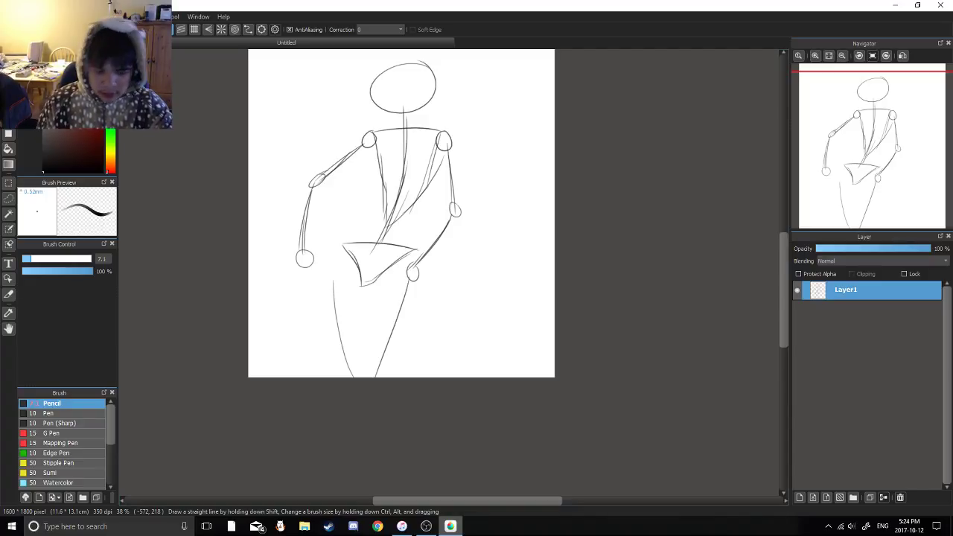
Draw a curved eye guideline across the head oval and a small tilted oval on the upper part of the head
{"action": "scroll", "coordinate": [374, 197], "scroll_direction": "up", "scroll_amount": 6}
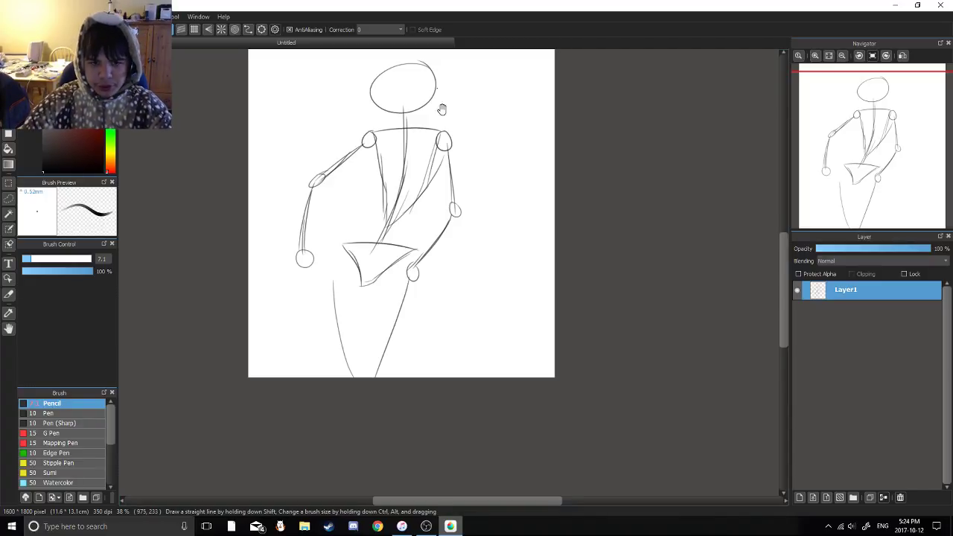
{"action": "scroll", "coordinate": [373, 196], "scroll_direction": "up", "scroll_amount": 2}
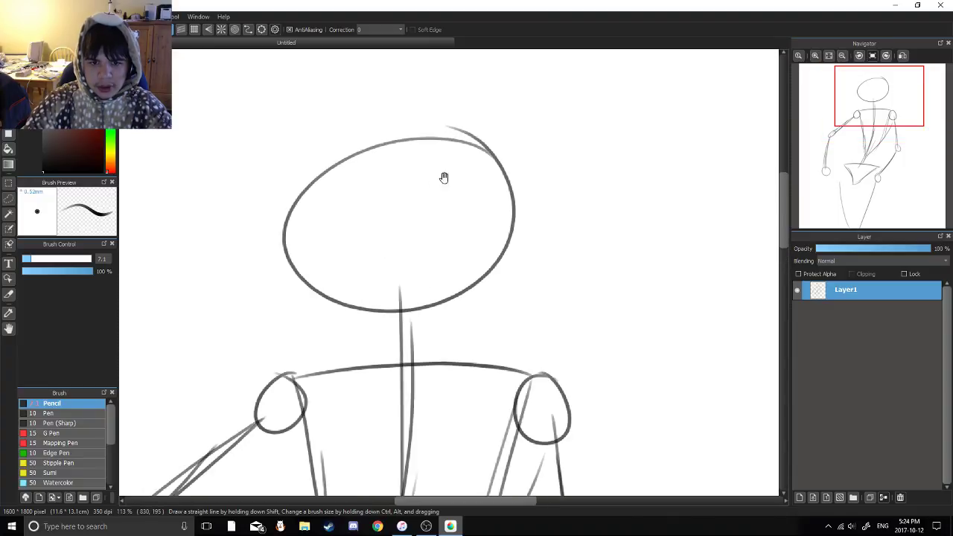
{"action": "left_click_drag", "start_coordinate": [476, 173], "coordinate": [447, 159]}
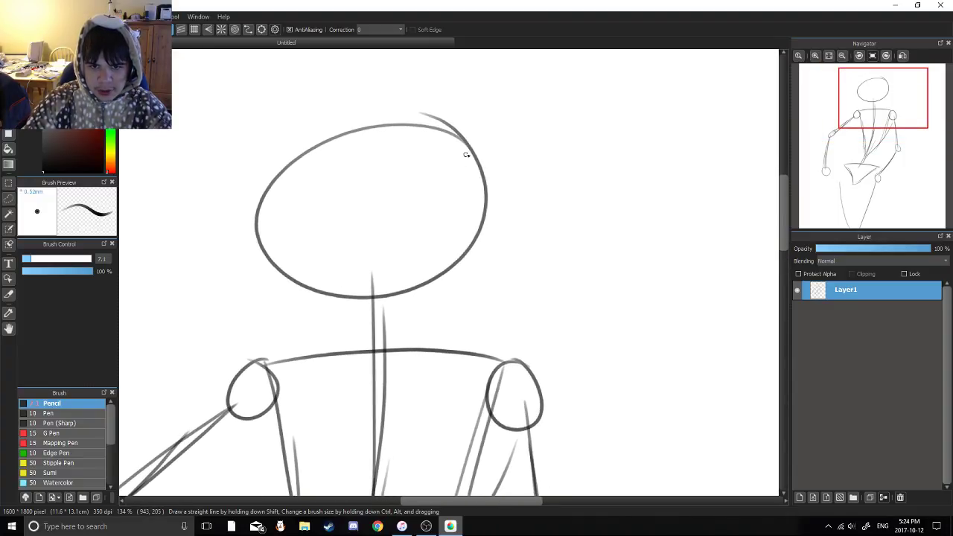
{"action": "mouse_move", "coordinate": [438, 125]}
{"action": "left_mouse_down"}
{"action": "mouse_move", "coordinate": [463, 181]}
{"action": "mouse_move", "coordinate": [475, 172]}
{"action": "left_mouse_up"}
{"action": "key", "text": "ctrl+z"}
{"action": "left_click_drag", "start_coordinate": [291, 236], "coordinate": [496, 211]}
{"action": "left_click_drag", "start_coordinate": [402, 139], "coordinate": [396, 135]}
{"action": "left_click_drag", "start_coordinate": [389, 177], "coordinate": [354, 182]}
{"action": "left_click_drag", "start_coordinate": [418, 172], "coordinate": [411, 149]}
{"action": "scroll", "coordinate": [398, 194], "scroll_direction": "down", "scroll_amount": 3}
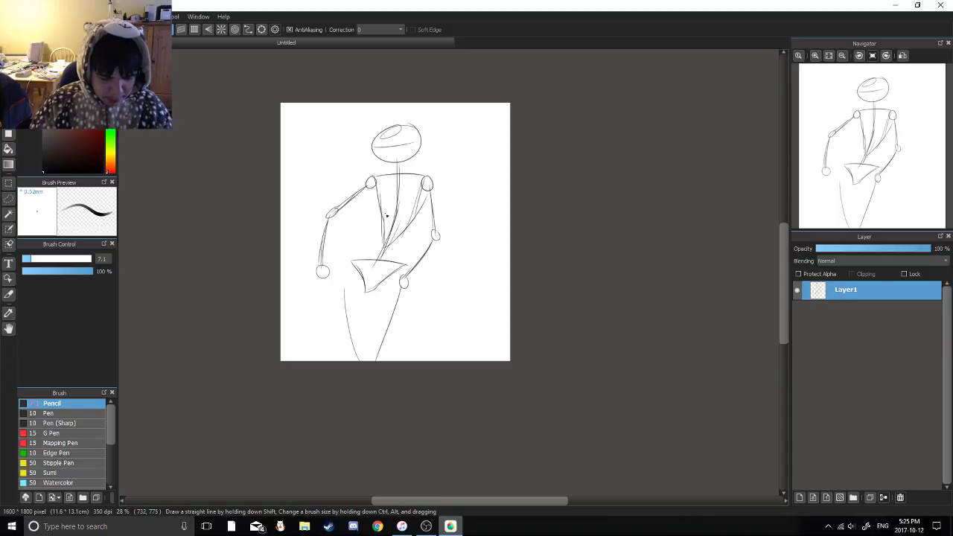
Try a long curved line from the waist through the pelvis to the canvas's lower edge and undo its strokes
{"action": "scroll", "coordinate": [387, 216], "scroll_direction": "up", "scroll_amount": 4}
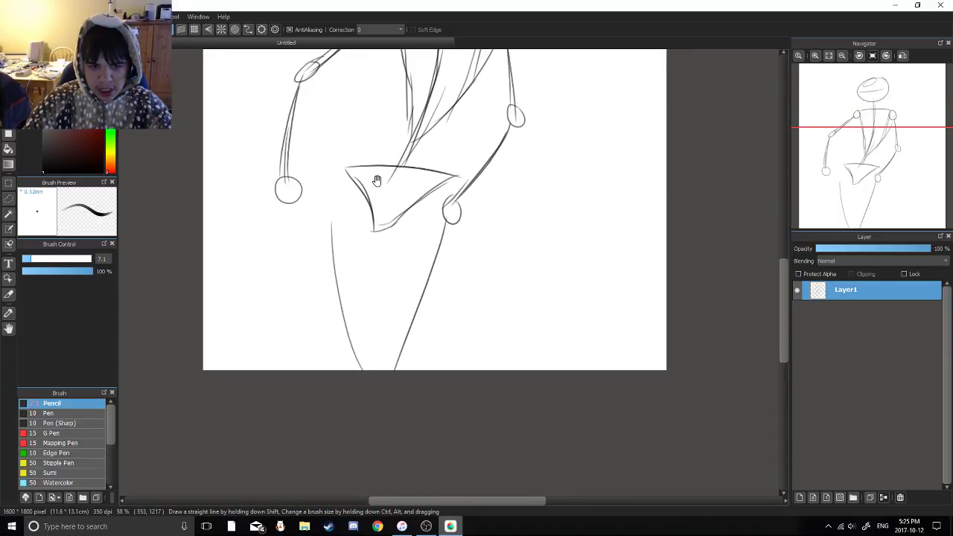
{"action": "scroll", "coordinate": [377, 180], "scroll_direction": "up", "scroll_amount": 1}
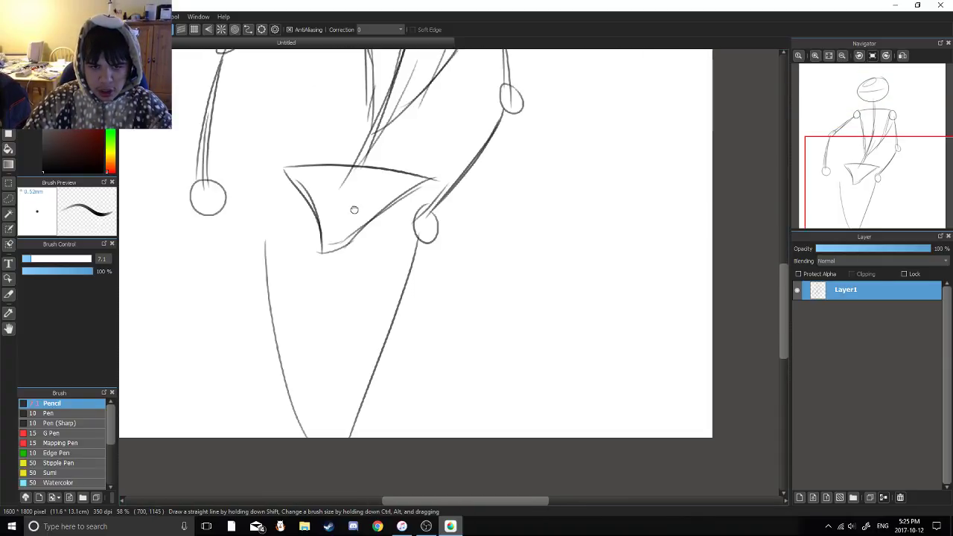
{"action": "left_click_drag", "start_coordinate": [354, 210], "coordinate": [369, 180]}
{"action": "mouse_move", "coordinate": [388, 118]}
{"action": "left_mouse_down"}
{"action": "mouse_move", "coordinate": [367, 193]}
{"action": "mouse_move", "coordinate": [317, 266]}
{"action": "left_mouse_up"}
{"action": "mouse_move", "coordinate": [378, 126]}
{"action": "left_mouse_down"}
{"action": "mouse_move", "coordinate": [338, 178]}
{"action": "mouse_move", "coordinate": [315, 312]}
{"action": "left_mouse_up"}
{"action": "left_click_drag", "start_coordinate": [348, 177], "coordinate": [315, 368]}
{"action": "left_click_drag", "start_coordinate": [330, 222], "coordinate": [325, 407]}
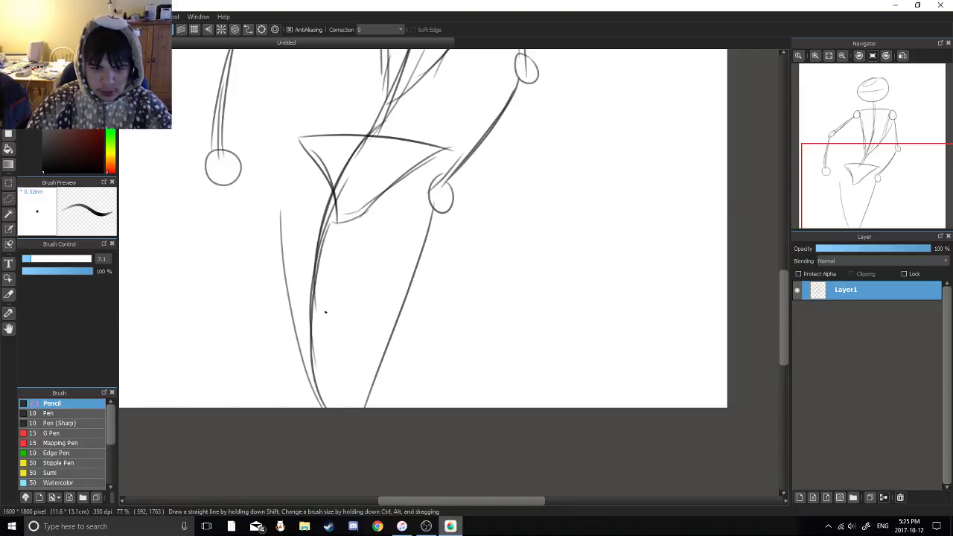
{"action": "key", "text": "ctrl+z"}
{"action": "key", "text": "ctrl+z"}
{"action": "key", "text": "ctrl+z"}
{"action": "key", "text": "ctrl+z"}
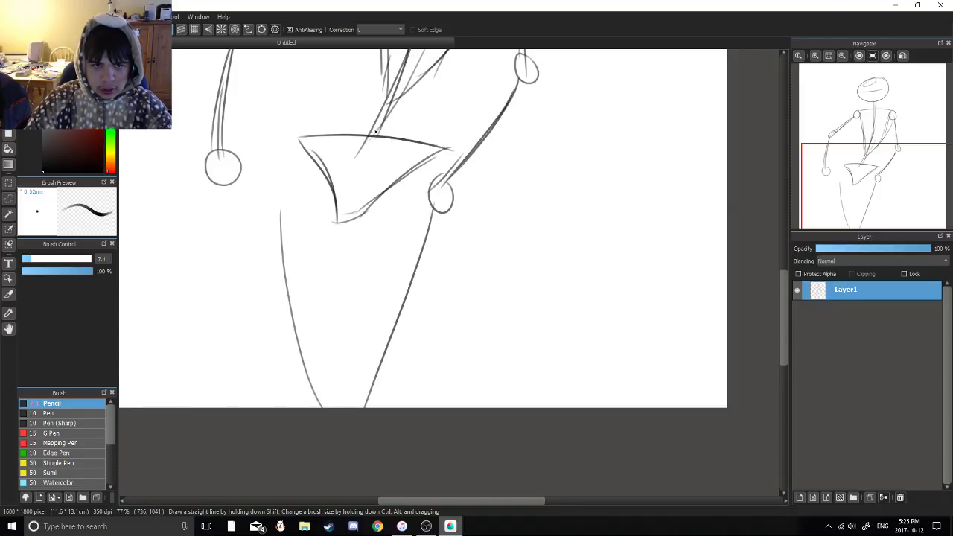
Sketch a long curved line from the waist through the pelvis's lower point down to the canvas's lower edge, reinforced with overlapping strokes
{"action": "left_click_drag", "start_coordinate": [376, 131], "coordinate": [349, 184]}
{"action": "mouse_move", "coordinate": [387, 116]}
{"action": "left_mouse_down"}
{"action": "mouse_move", "coordinate": [353, 195]}
{"action": "mouse_move", "coordinate": [364, 227]}
{"action": "left_mouse_up"}
{"action": "left_click_drag", "start_coordinate": [354, 176], "coordinate": [369, 242]}
{"action": "key", "text": "ctrl+z"}
{"action": "key", "text": "ctrl+z"}
{"action": "key", "text": "ctrl+z"}
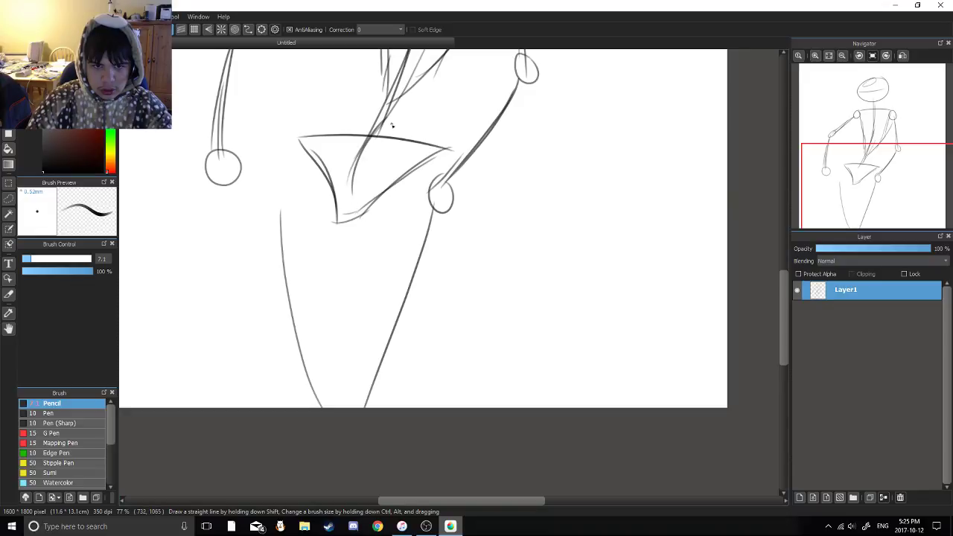
{"action": "mouse_move", "coordinate": [387, 118]}
{"action": "left_mouse_down"}
{"action": "mouse_move", "coordinate": [358, 212]}
{"action": "mouse_move", "coordinate": [330, 227]}
{"action": "mouse_move", "coordinate": [331, 253]}
{"action": "left_mouse_up"}
{"action": "key", "text": "ctrl+z"}
{"action": "left_click_drag", "start_coordinate": [375, 140], "coordinate": [326, 302]}
{"action": "left_click_drag", "start_coordinate": [364, 162], "coordinate": [327, 402]}
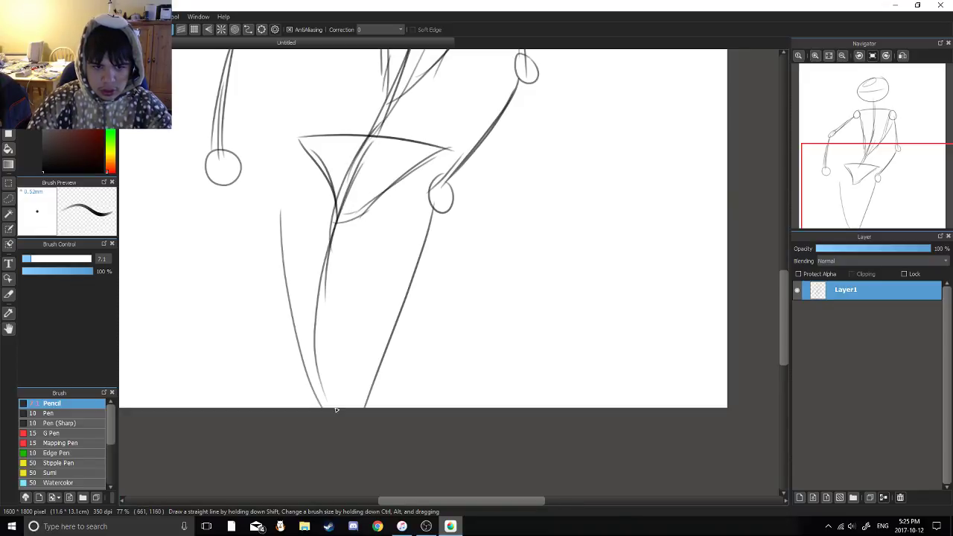
{"action": "left_click_drag", "start_coordinate": [353, 200], "coordinate": [332, 408]}
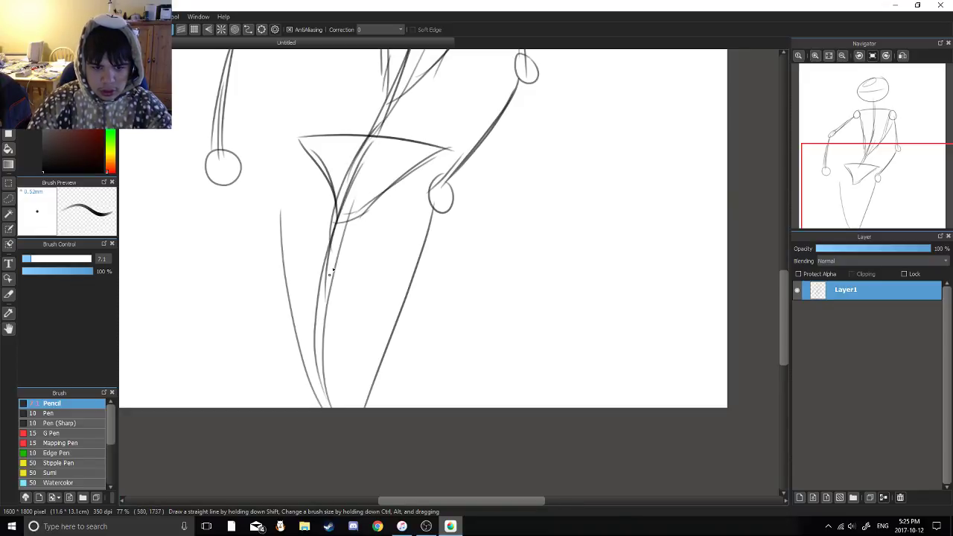
Draw an arc from the waist over the right-hand hip and try an outer thigh line down to the canvas edge
{"action": "left_click_drag", "start_coordinate": [372, 135], "coordinate": [434, 126]}
{"action": "left_click_drag", "start_coordinate": [379, 123], "coordinate": [474, 209]}
{"action": "left_click_drag", "start_coordinate": [462, 186], "coordinate": [460, 159]}
{"action": "mouse_move", "coordinate": [475, 134]}
{"action": "left_mouse_down"}
{"action": "mouse_move", "coordinate": [457, 260]}
{"action": "mouse_move", "coordinate": [431, 304]}
{"action": "left_mouse_up"}
{"action": "key", "text": "ctrl+z"}
{"action": "left_click_drag", "start_coordinate": [475, 178], "coordinate": [403, 381]}
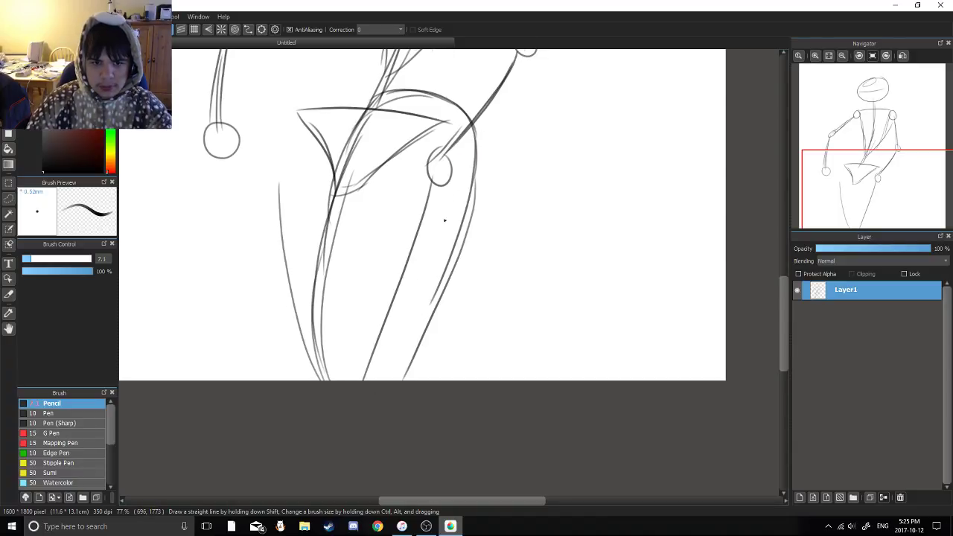
Replace the right-hand leg's outer thigh line with a wider curve from the hip to the canvas's lower edge
{"action": "key", "text": "ctrl+z"}
{"action": "key", "text": "ctrl+z"}
{"action": "left_click_drag", "start_coordinate": [475, 153], "coordinate": [428, 311]}
{"action": "key", "text": "ctrl+z"}
{"action": "key", "text": "ctrl+z"}
{"action": "left_click_drag", "start_coordinate": [456, 102], "coordinate": [489, 226]}
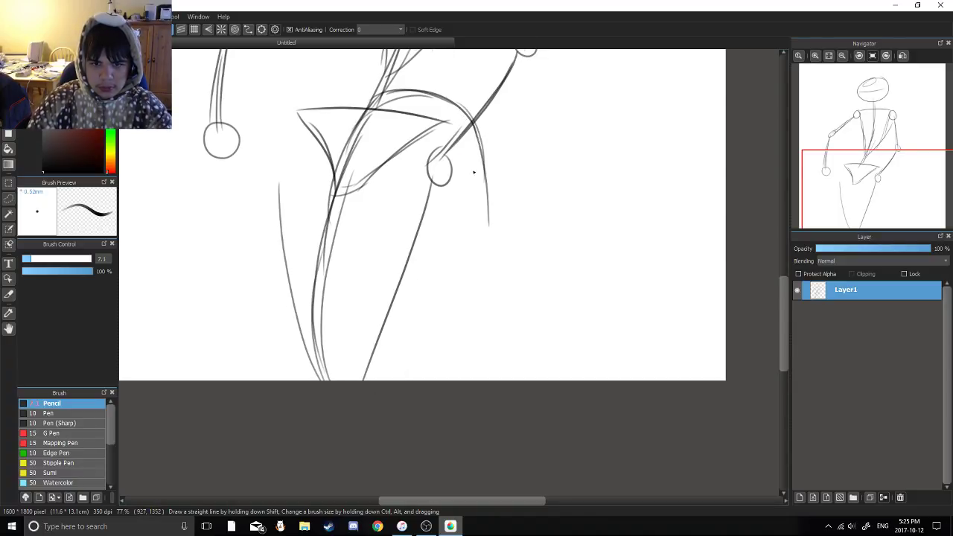
{"action": "left_click_drag", "start_coordinate": [482, 157], "coordinate": [447, 334]}
{"action": "left_click_drag", "start_coordinate": [480, 209], "coordinate": [427, 377]}
{"action": "left_click_drag", "start_coordinate": [480, 252], "coordinate": [418, 380]}
Sketch the left-hand thigh's outer contour as a bowed line running down to the canvas's lower edge
{"action": "left_click_drag", "start_coordinate": [318, 308], "coordinate": [405, 362]}
{"action": "mouse_move", "coordinate": [392, 435]}
{"action": "left_mouse_down"}
{"action": "mouse_move", "coordinate": [317, 330]}
{"action": "mouse_move", "coordinate": [308, 270]}
{"action": "mouse_move", "coordinate": [341, 385]}
{"action": "mouse_move", "coordinate": [317, 304]}
{"action": "left_mouse_up"}
{"action": "key", "text": "ctrl+z"}
{"action": "key", "text": "ctrl+z"}
{"action": "key", "text": "ctrl+z"}
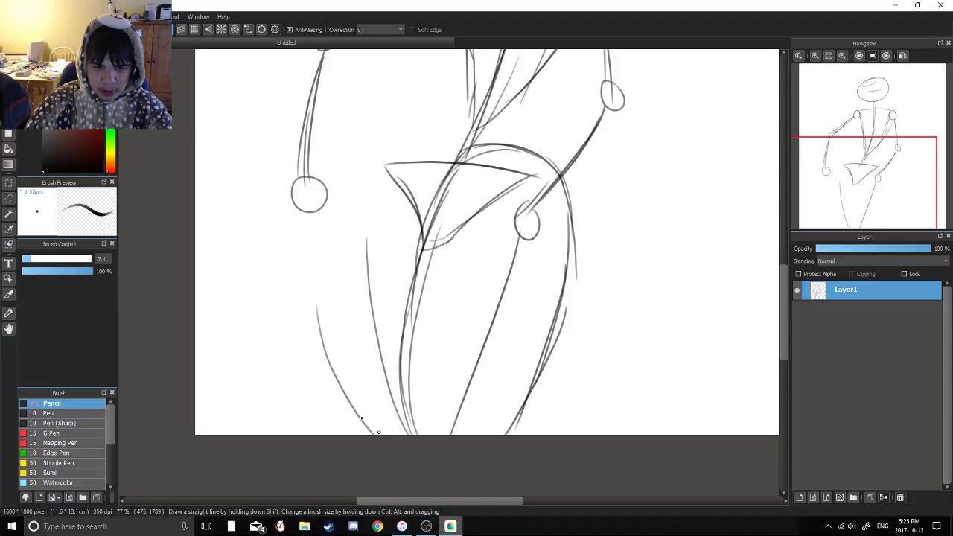
{"action": "left_click_drag", "start_coordinate": [307, 256], "coordinate": [378, 433]}
{"action": "left_click_drag", "start_coordinate": [347, 383], "coordinate": [360, 400]}
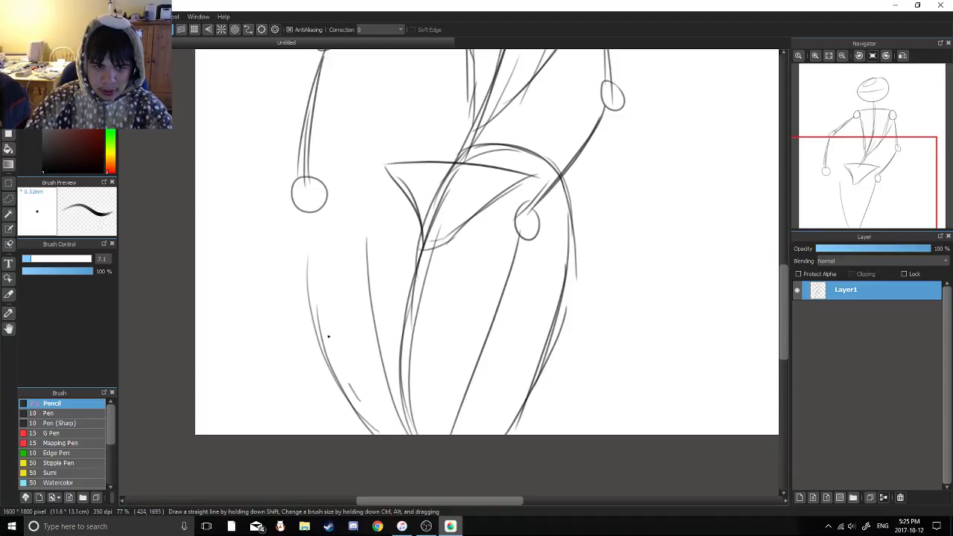
Join the left-hand thigh to the waist with a hip arc and strengthen the line from the waist into the crotch
{"action": "left_click_drag", "start_coordinate": [329, 337], "coordinate": [454, 168]}
{"action": "left_click_drag", "start_coordinate": [383, 141], "coordinate": [455, 170]}
{"action": "mouse_move", "coordinate": [434, 166]}
{"action": "left_mouse_down"}
{"action": "mouse_move", "coordinate": [370, 266]}
{"action": "mouse_move", "coordinate": [427, 179]}
{"action": "mouse_move", "coordinate": [401, 184]}
{"action": "mouse_move", "coordinate": [373, 243]}
{"action": "mouse_move", "coordinate": [364, 294]}
{"action": "left_mouse_up"}
{"action": "scroll", "coordinate": [370, 266], "scroll_direction": "down", "scroll_amount": 2}
{"action": "scroll", "coordinate": [406, 205], "scroll_direction": "up", "scroll_amount": 4}
{"action": "scroll", "coordinate": [426, 180], "scroll_direction": "up", "scroll_amount": 1}
{"action": "key", "text": "ctrl+z"}
{"action": "left_click_drag", "start_coordinate": [428, 169], "coordinate": [367, 334]}
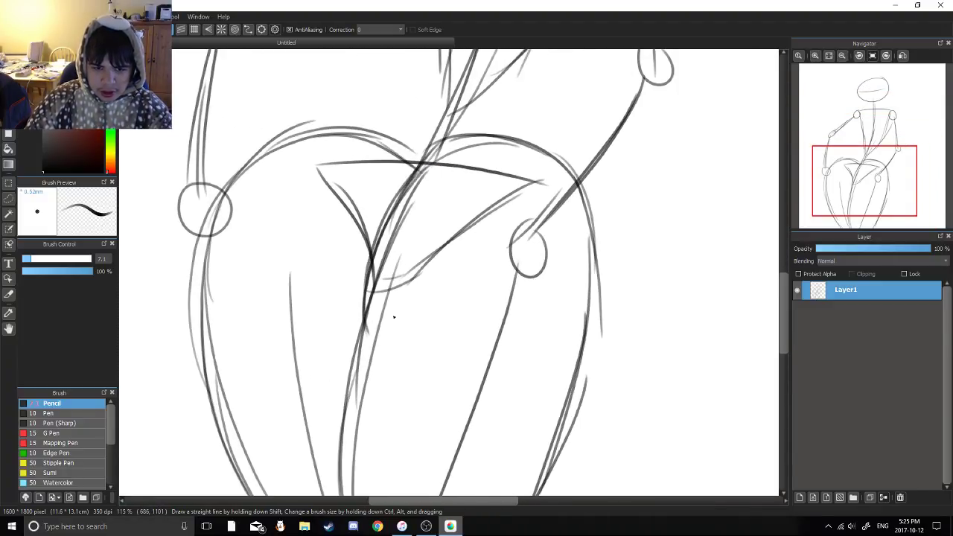
Sketch the right-hand leg's inner thigh with a short diagonal from the crotch and a curve to the canvas's lower edge
{"action": "left_click_drag", "start_coordinate": [382, 230], "coordinate": [379, 342]}
{"action": "left_click_drag", "start_coordinate": [364, 283], "coordinate": [390, 350]}
{"action": "mouse_move", "coordinate": [383, 362]}
{"action": "left_mouse_down"}
{"action": "mouse_move", "coordinate": [404, 223]}
{"action": "mouse_move", "coordinate": [391, 307]}
{"action": "left_mouse_up"}
{"action": "key", "text": "ctrl+z"}
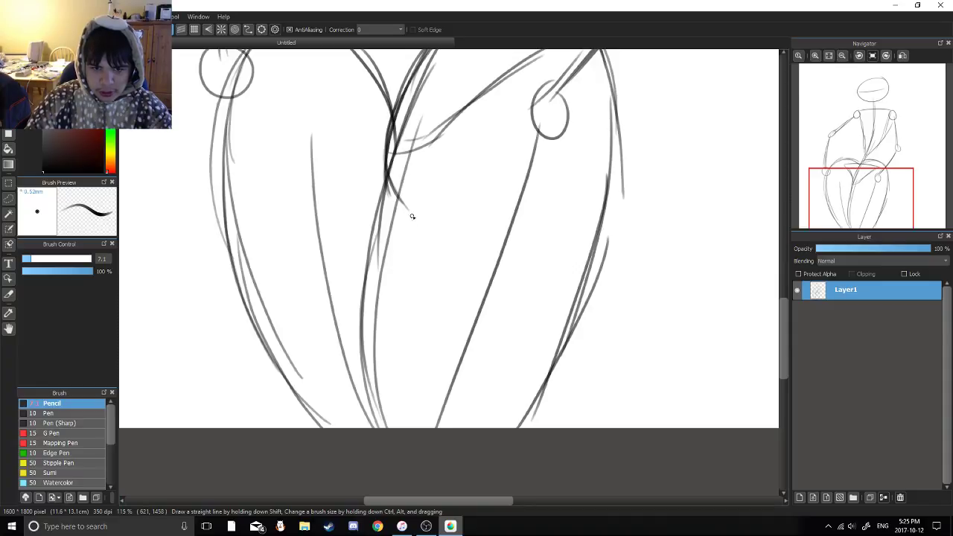
{"action": "left_click_drag", "start_coordinate": [414, 214], "coordinate": [386, 347]}
{"action": "key", "text": "ctrl+z"}
{"action": "mouse_move", "coordinate": [399, 198]}
{"action": "left_mouse_down"}
{"action": "mouse_move", "coordinate": [428, 228]}
{"action": "mouse_move", "coordinate": [394, 335]}
{"action": "left_mouse_up"}
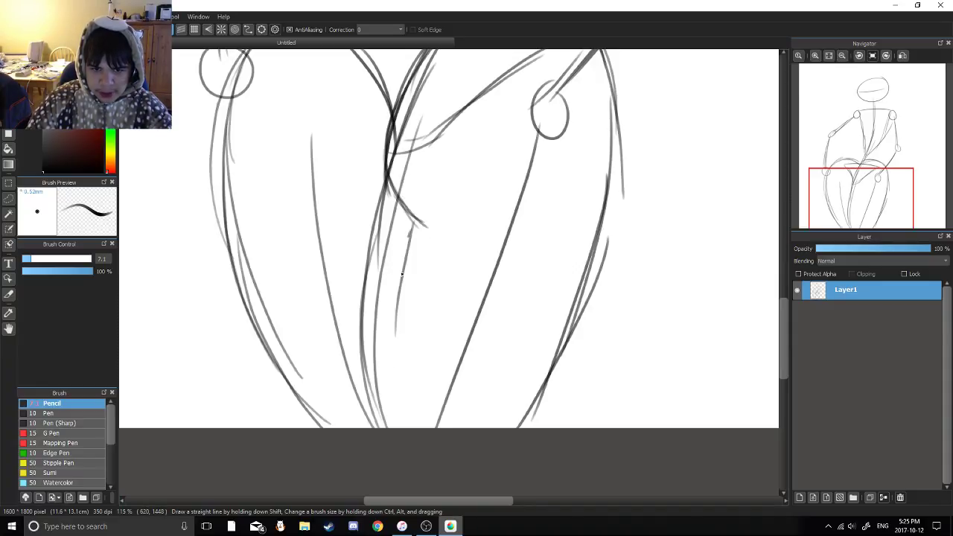
{"action": "left_click_drag", "start_coordinate": [403, 274], "coordinate": [398, 390]}
{"action": "left_click_drag", "start_coordinate": [412, 229], "coordinate": [401, 427]}
{"action": "left_click_drag", "start_coordinate": [401, 196], "coordinate": [402, 291]}
{"action": "key", "text": "ctrl+z"}
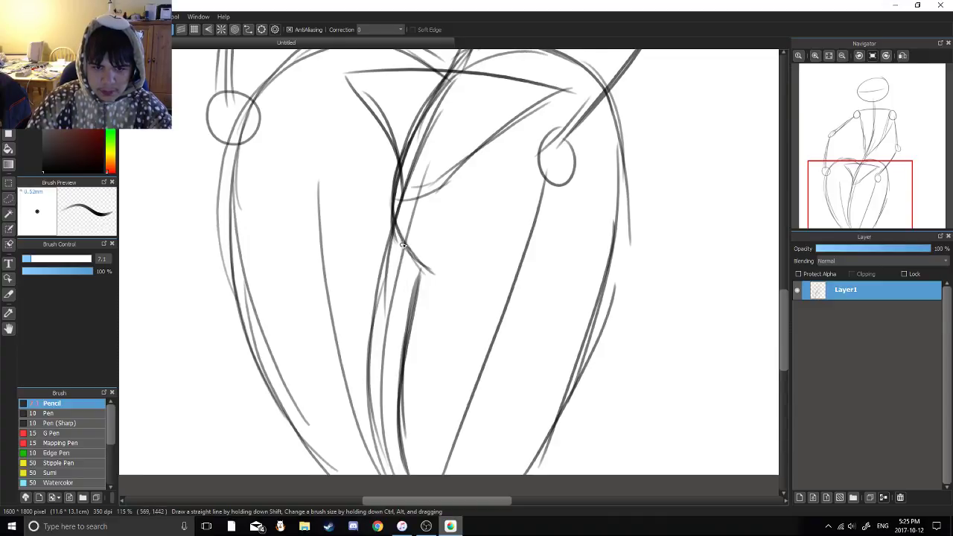
Add a short curved stroke between the thighs, just below the crotch
{"action": "left_click_drag", "start_coordinate": [406, 243], "coordinate": [384, 281]}
{"action": "mouse_move", "coordinate": [404, 247]}
{"action": "left_mouse_down"}
{"action": "mouse_move", "coordinate": [386, 280]}
{"action": "mouse_move", "coordinate": [404, 304]}
{"action": "left_mouse_up"}
{"action": "key", "text": "ctrl+z"}
{"action": "left_click_drag", "start_coordinate": [392, 266], "coordinate": [409, 310]}
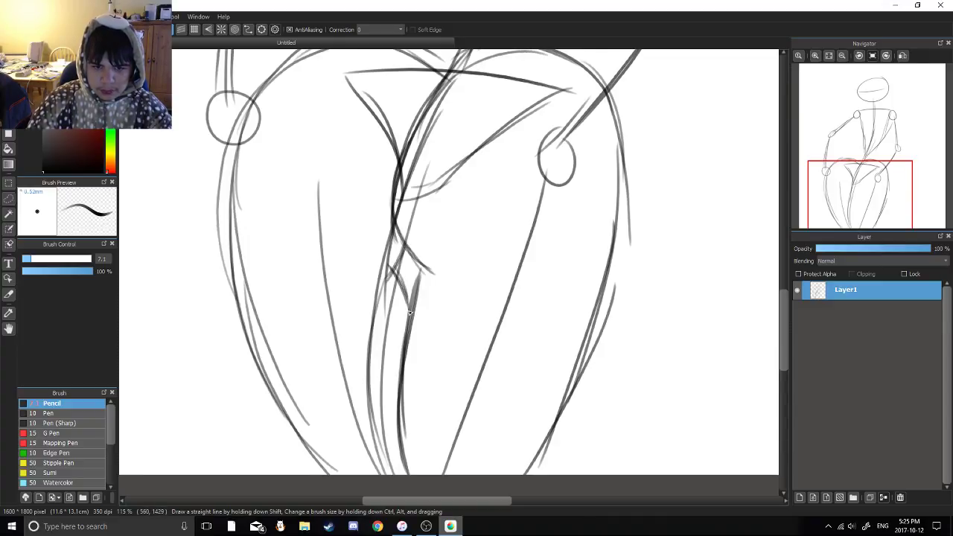
Outline the right-hand upper arm with curved contours on both sides of its segment line, from the shoulder circle to the elbow
{"action": "scroll", "coordinate": [404, 274], "scroll_direction": "down", "scroll_amount": 5}
{"action": "left_click_drag", "start_coordinate": [444, 147], "coordinate": [419, 281]}
{"action": "scroll", "coordinate": [409, 235], "scroll_direction": "up", "scroll_amount": 2}
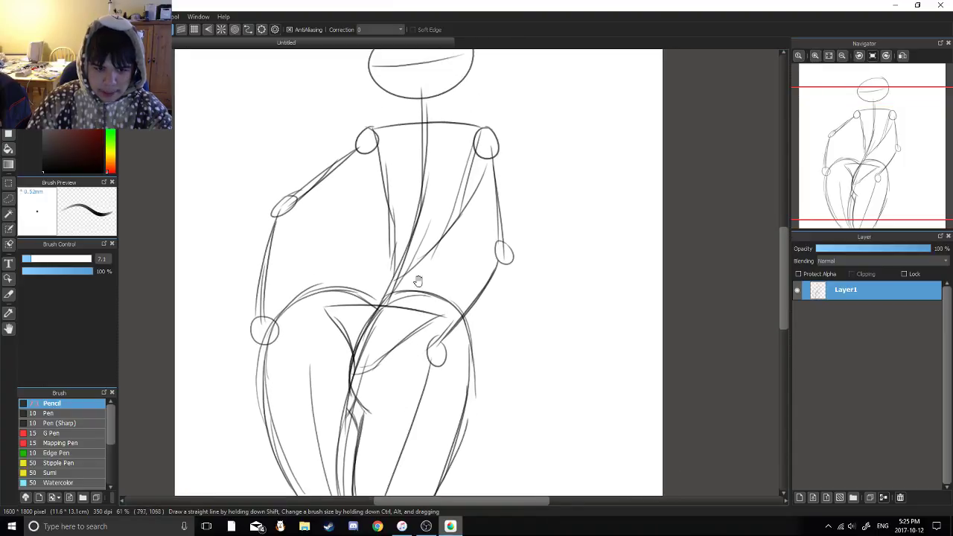
{"action": "scroll", "coordinate": [416, 298], "scroll_direction": "up", "scroll_amount": 3}
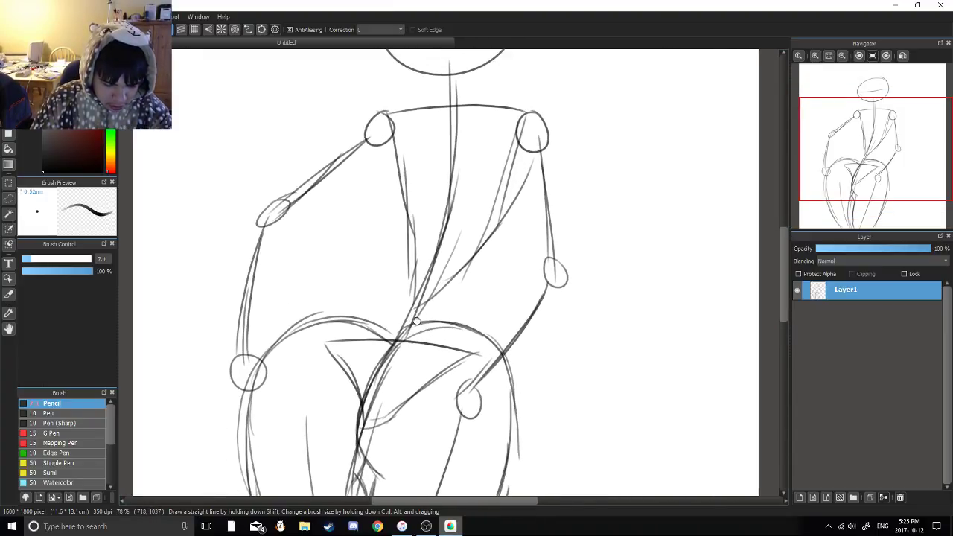
{"action": "left_click_drag", "start_coordinate": [417, 321], "coordinate": [428, 327]}
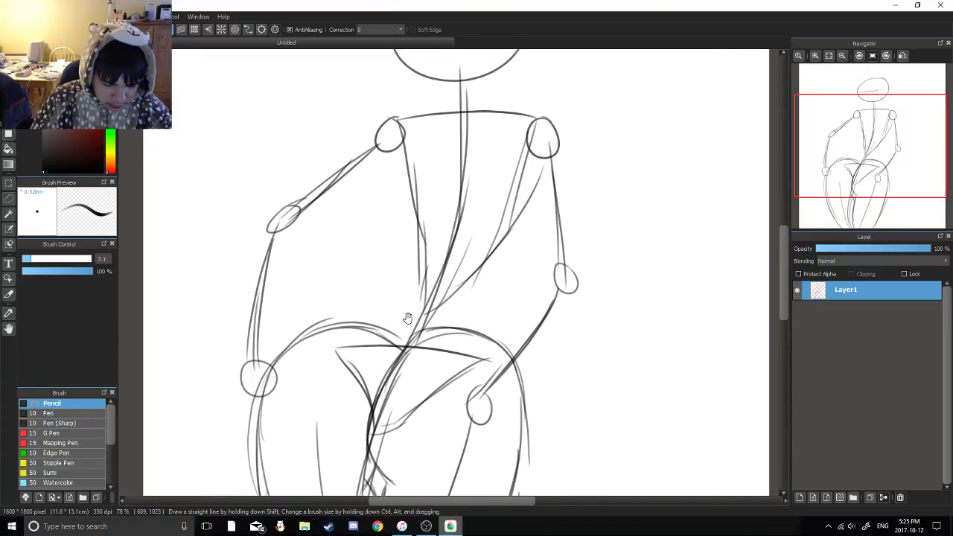
{"action": "mouse_move", "coordinate": [389, 295]}
{"action": "left_mouse_down"}
{"action": "mouse_move", "coordinate": [364, 280]}
{"action": "mouse_move", "coordinate": [355, 253]}
{"action": "left_mouse_up"}
{"action": "left_click_drag", "start_coordinate": [376, 175], "coordinate": [382, 189]}
{"action": "left_click_drag", "start_coordinate": [454, 119], "coordinate": [374, 143]}
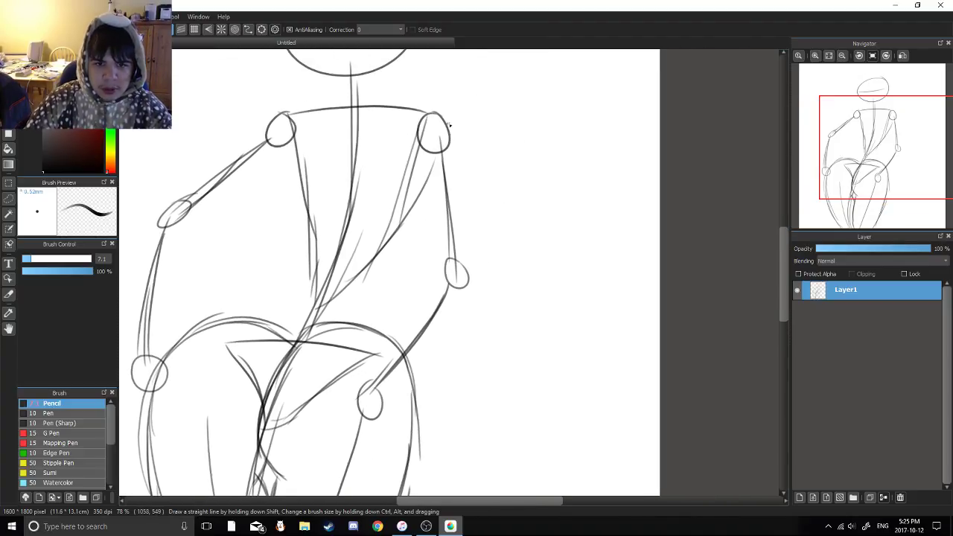
{"action": "mouse_move", "coordinate": [429, 112]}
{"action": "left_mouse_down"}
{"action": "mouse_move", "coordinate": [414, 175]}
{"action": "mouse_move", "coordinate": [418, 228]}
{"action": "left_mouse_up"}
{"action": "mouse_move", "coordinate": [428, 149]}
{"action": "left_mouse_down"}
{"action": "mouse_move", "coordinate": [426, 262]}
{"action": "mouse_move", "coordinate": [421, 230]}
{"action": "left_mouse_up"}
{"action": "mouse_move", "coordinate": [419, 143]}
{"action": "left_mouse_down"}
{"action": "mouse_move", "coordinate": [432, 116]}
{"action": "mouse_move", "coordinate": [462, 182]}
{"action": "left_mouse_up"}
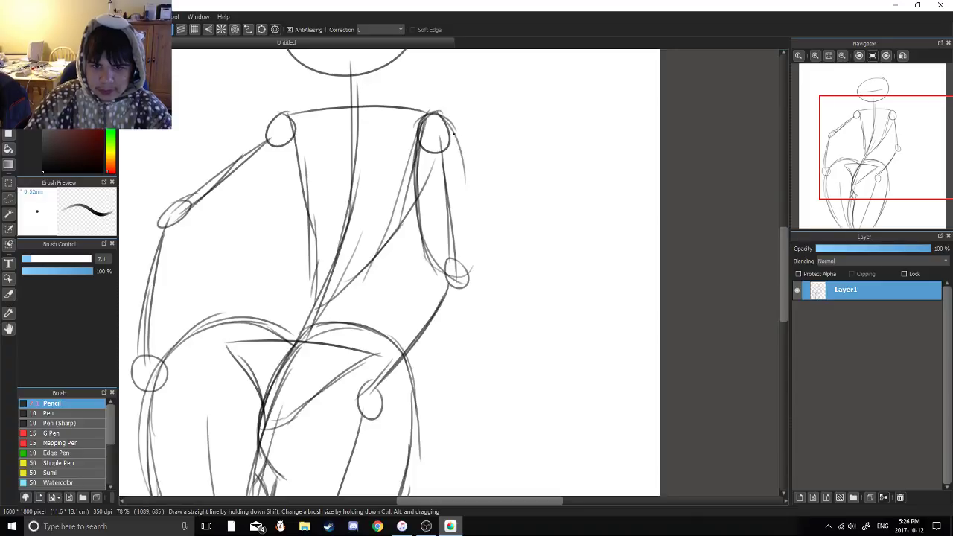
{"action": "left_click_drag", "start_coordinate": [452, 130], "coordinate": [474, 253]}
Outline the right-hand forearm with contours on both sides, from a rounded elbow to the wrist above the hand oval
{"action": "scroll", "coordinate": [470, 266], "scroll_direction": "down", "scroll_amount": 3}
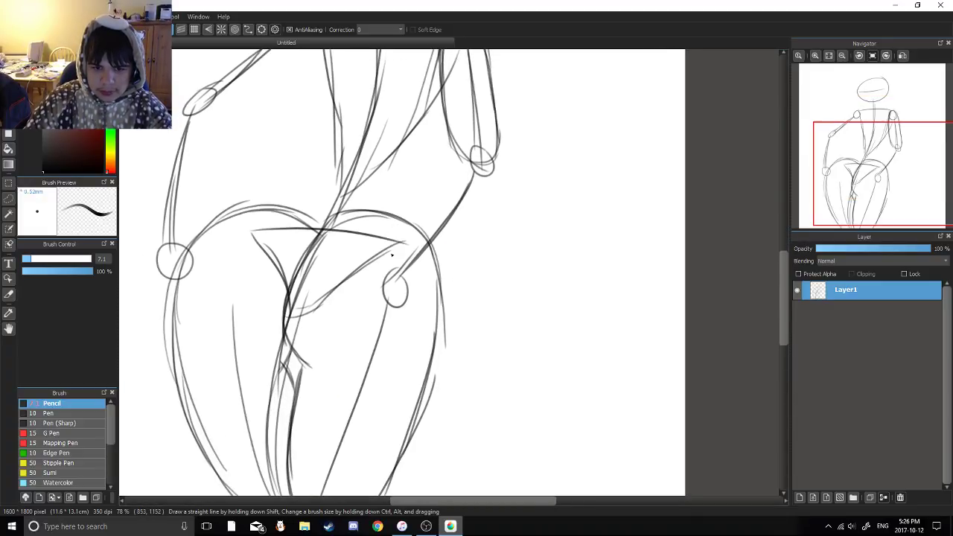
{"action": "mouse_move", "coordinate": [395, 275]}
{"action": "left_mouse_down"}
{"action": "mouse_move", "coordinate": [428, 271]}
{"action": "mouse_move", "coordinate": [416, 217]}
{"action": "mouse_move", "coordinate": [430, 192]}
{"action": "left_mouse_up"}
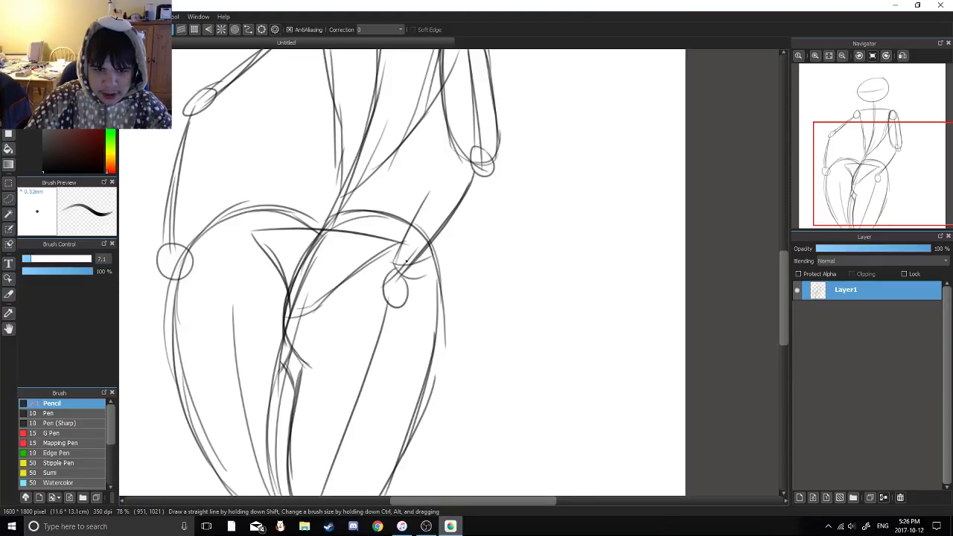
{"action": "key", "text": "ctrl+z"}
{"action": "mouse_move", "coordinate": [405, 247]}
{"action": "left_mouse_down"}
{"action": "mouse_move", "coordinate": [453, 147]}
{"action": "mouse_move", "coordinate": [493, 147]}
{"action": "mouse_move", "coordinate": [468, 239]}
{"action": "left_mouse_up"}
{"action": "left_click_drag", "start_coordinate": [493, 176], "coordinate": [446, 264]}
{"action": "left_click_drag", "start_coordinate": [470, 231], "coordinate": [414, 279]}
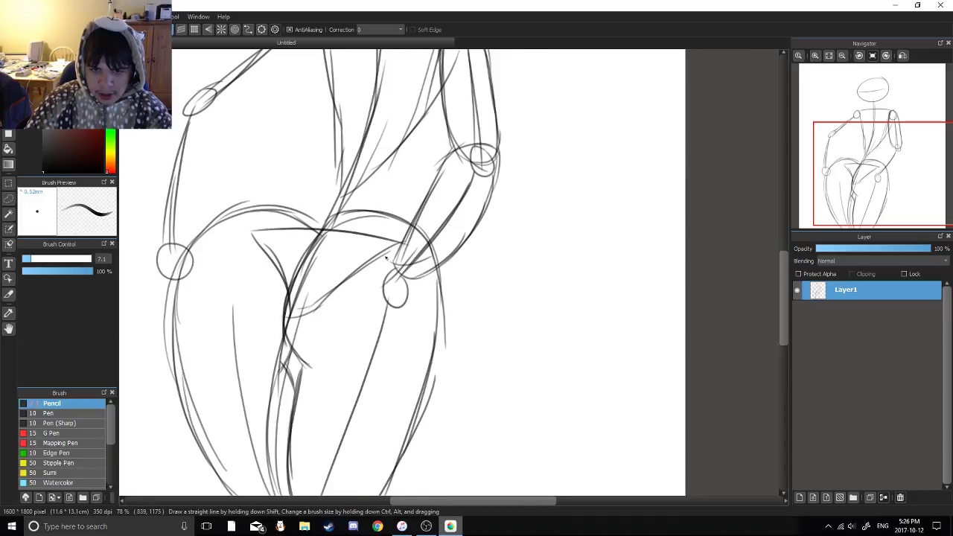
Outline the left-hand upper arm as an elongated shape around its segment line, from the shoulder circle to the elbow
{"action": "mouse_move", "coordinate": [298, 233]}
{"action": "left_mouse_down"}
{"action": "mouse_move", "coordinate": [459, 309]}
{"action": "mouse_move", "coordinate": [482, 352]}
{"action": "left_mouse_up"}
{"action": "mouse_move", "coordinate": [435, 145]}
{"action": "left_mouse_down"}
{"action": "mouse_move", "coordinate": [493, 120]}
{"action": "mouse_move", "coordinate": [395, 168]}
{"action": "left_mouse_up"}
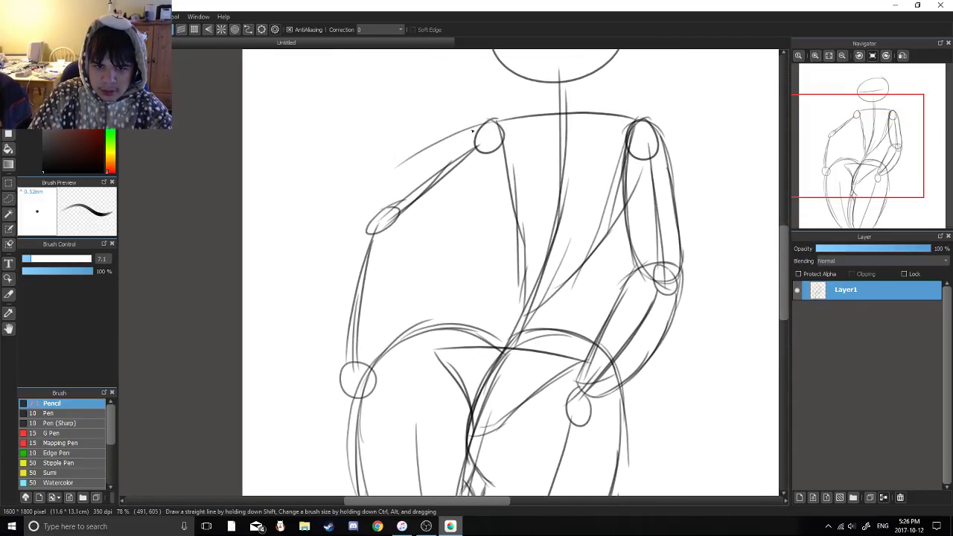
{"action": "left_click_drag", "start_coordinate": [472, 131], "coordinate": [362, 212]}
{"action": "mouse_move", "coordinate": [396, 218]}
{"action": "left_mouse_down"}
{"action": "mouse_move", "coordinate": [477, 156]}
{"action": "mouse_move", "coordinate": [456, 195]}
{"action": "left_mouse_up"}
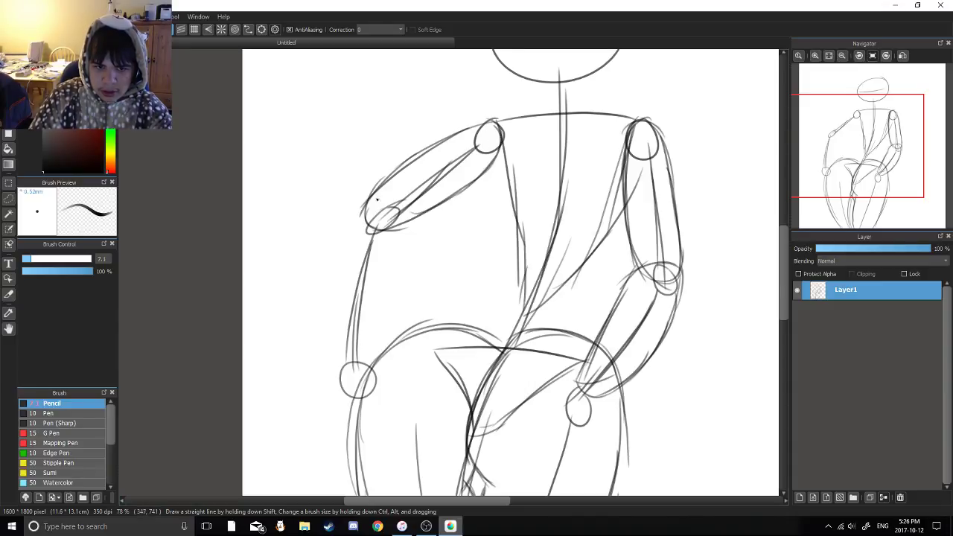
Draw the left-hand forearm's outer contour as a bowed line from the elbow to the hand circle
{"action": "key", "text": "ctrl+z"}
{"action": "left_click_drag", "start_coordinate": [373, 196], "coordinate": [338, 292]}
{"action": "left_click_drag", "start_coordinate": [365, 211], "coordinate": [324, 337]}
{"action": "left_click_drag", "start_coordinate": [354, 243], "coordinate": [336, 344]}
{"action": "key", "text": "ctrl+z"}
{"action": "key", "text": "ctrl+z"}
{"action": "left_click_drag", "start_coordinate": [364, 214], "coordinate": [333, 325]}
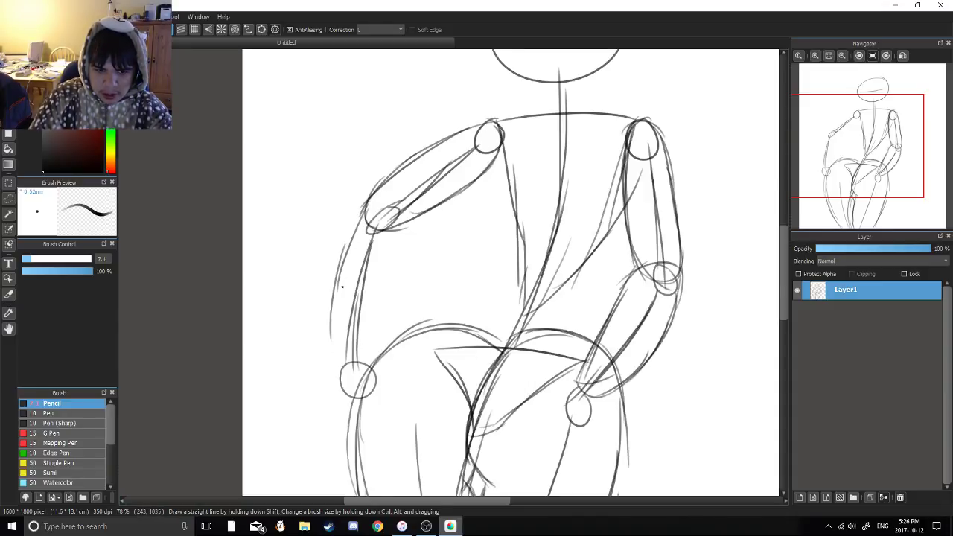
{"action": "left_click_drag", "start_coordinate": [345, 244], "coordinate": [344, 359]}
Close the left-hand forearm with an inner contour from elbow to wrist and a rounder elbow circle
{"action": "mouse_move", "coordinate": [328, 314]}
{"action": "left_mouse_down"}
{"action": "mouse_move", "coordinate": [360, 363]}
{"action": "mouse_move", "coordinate": [389, 304]}
{"action": "left_mouse_up"}
{"action": "left_click_drag", "start_coordinate": [392, 248], "coordinate": [376, 349]}
{"action": "key", "text": "ctrl+z"}
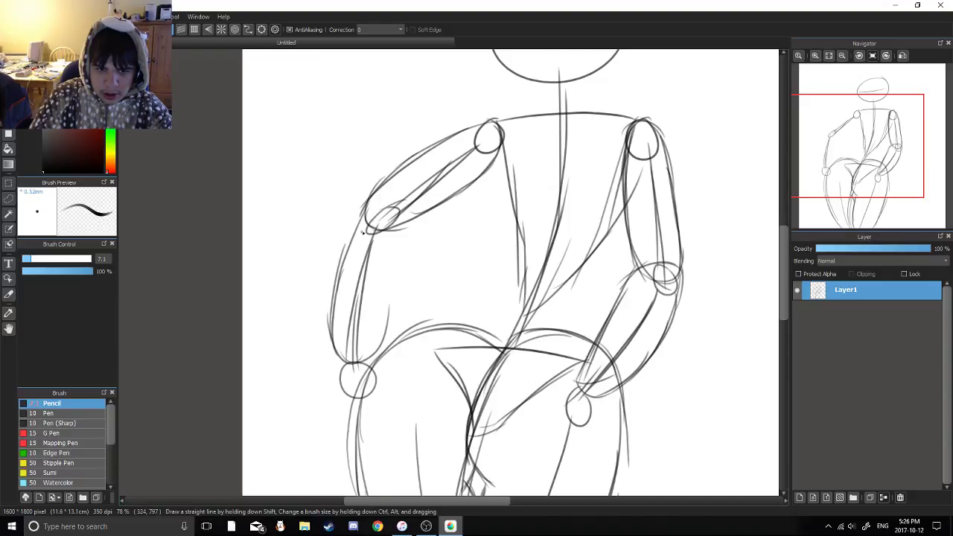
{"action": "mouse_move", "coordinate": [337, 274]}
{"action": "left_mouse_down"}
{"action": "mouse_move", "coordinate": [364, 227]}
{"action": "mouse_move", "coordinate": [396, 268]}
{"action": "mouse_move", "coordinate": [397, 298]}
{"action": "left_mouse_up"}
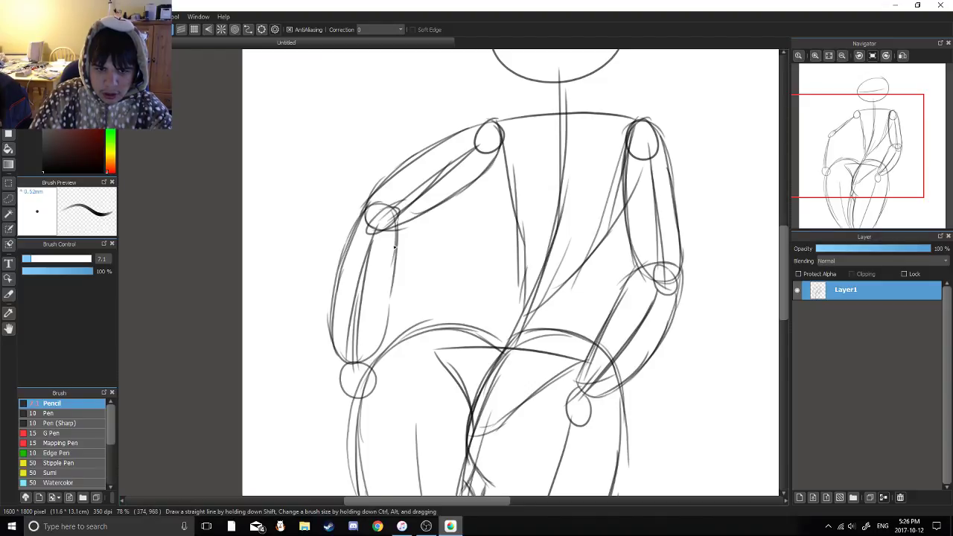
{"action": "left_click_drag", "start_coordinate": [388, 223], "coordinate": [387, 318]}
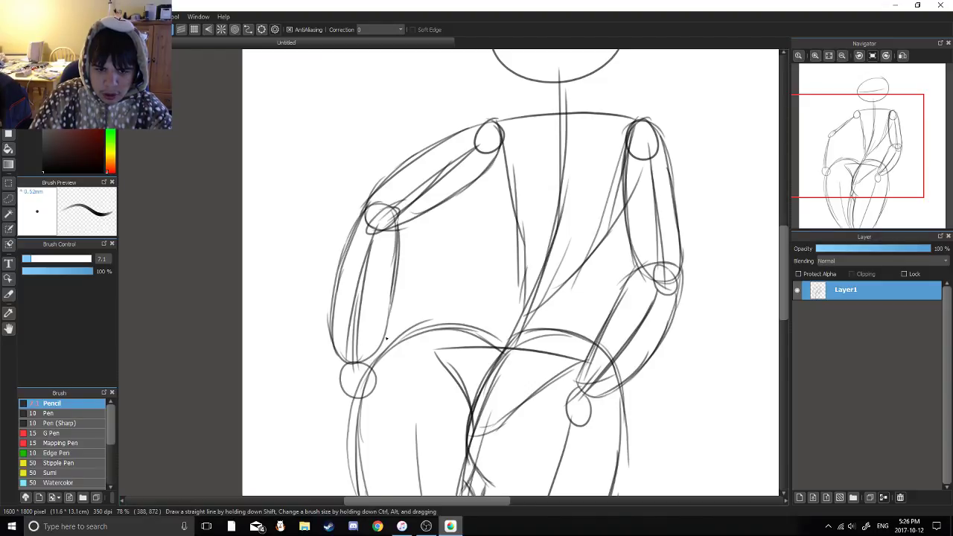
{"action": "key", "text": "ctrl+z"}
{"action": "mouse_move", "coordinate": [394, 239]}
{"action": "left_mouse_down"}
{"action": "mouse_move", "coordinate": [377, 333]}
{"action": "mouse_move", "coordinate": [344, 363]}
{"action": "left_mouse_up"}
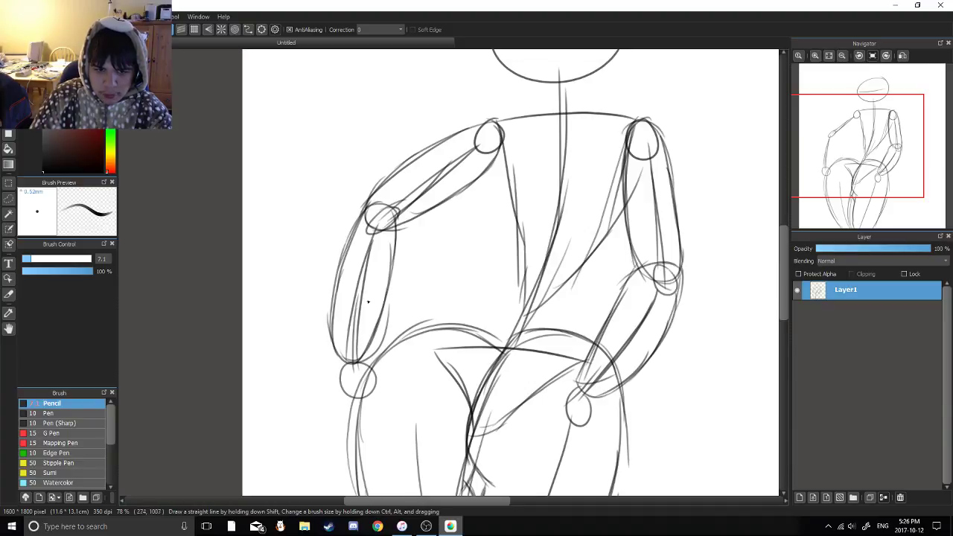
Draw a small tilted oval inside the head, above the eye guideline
{"action": "left_click_drag", "start_coordinate": [402, 287], "coordinate": [292, 267]}
{"action": "mouse_move", "coordinate": [394, 233]}
{"action": "left_mouse_down"}
{"action": "mouse_move", "coordinate": [376, 253]}
{"action": "mouse_move", "coordinate": [388, 241]}
{"action": "left_mouse_up"}
{"action": "left_click_drag", "start_coordinate": [437, 159], "coordinate": [412, 243]}
{"action": "left_click_drag", "start_coordinate": [400, 196], "coordinate": [391, 281]}
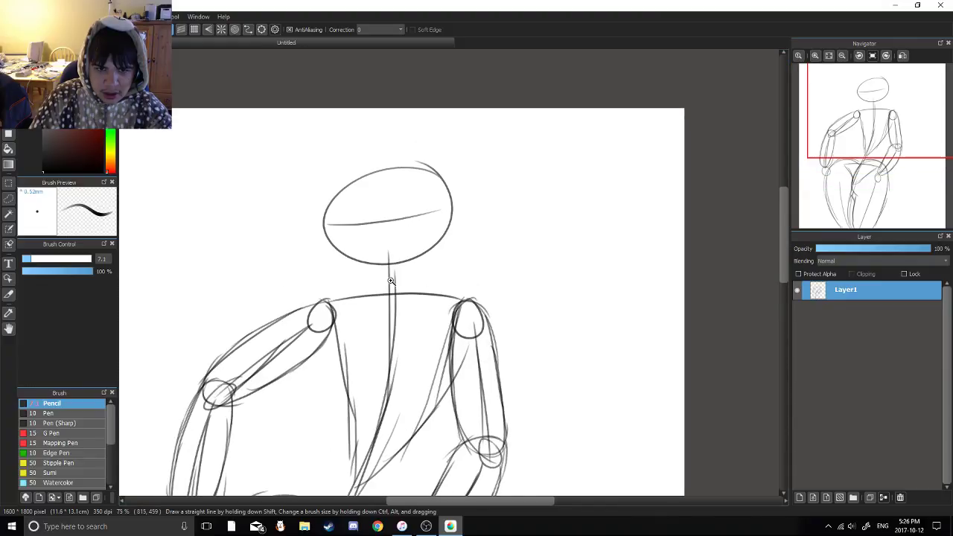
{"action": "scroll", "coordinate": [384, 194], "scroll_direction": "up", "scroll_amount": 3}
{"action": "mouse_move", "coordinate": [411, 138]}
{"action": "left_mouse_down"}
{"action": "mouse_move", "coordinate": [425, 149]}
{"action": "mouse_move", "coordinate": [348, 146]}
{"action": "left_mouse_up"}
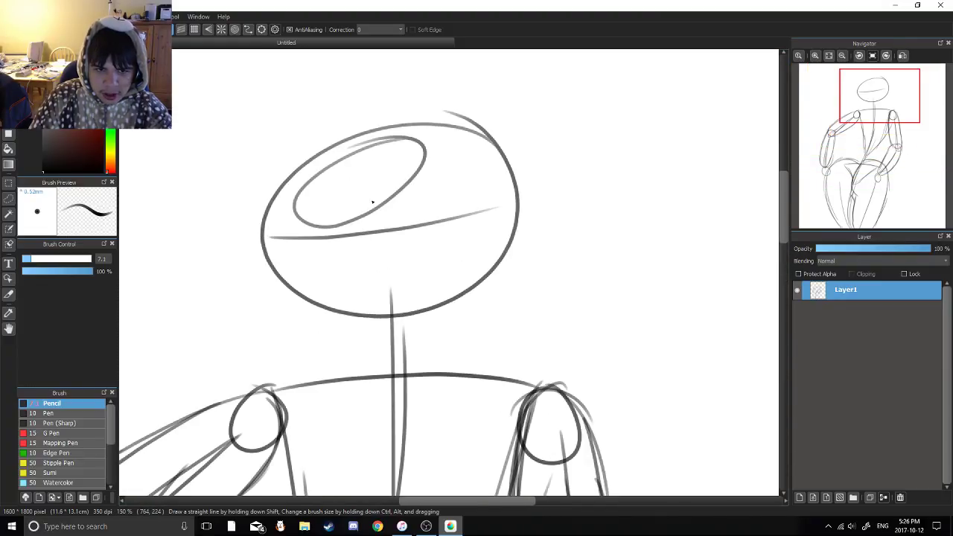
{"action": "scroll", "coordinate": [397, 235], "scroll_direction": "down", "scroll_amount": 3}
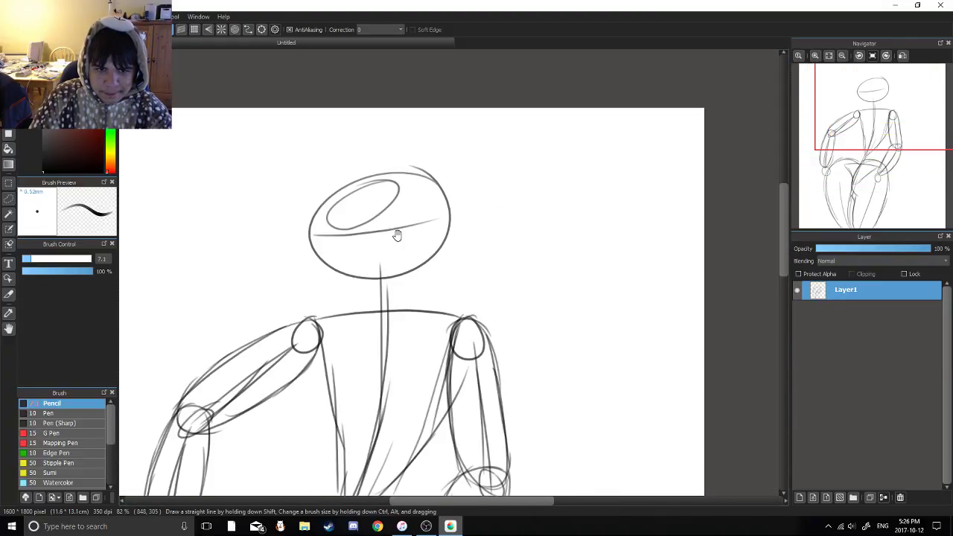
{"action": "scroll", "coordinate": [397, 235], "scroll_direction": "up", "scroll_amount": 3}
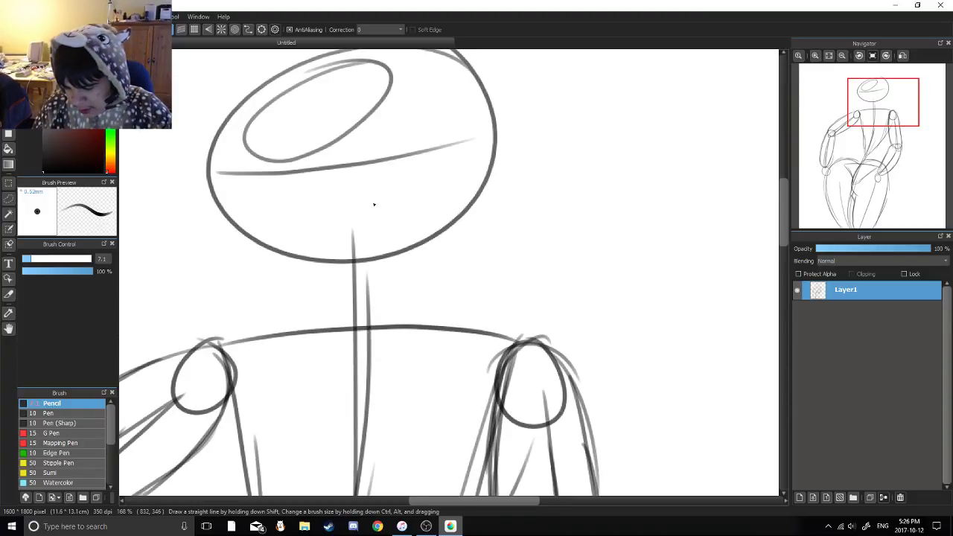
{"action": "scroll", "coordinate": [461, 209], "scroll_direction": "down", "scroll_amount": 3}
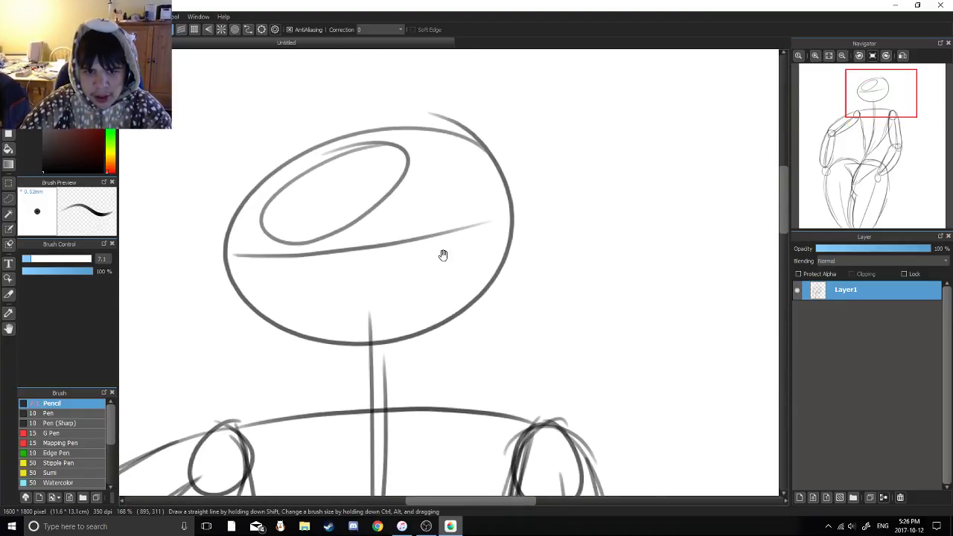
{"action": "scroll", "coordinate": [461, 208], "scroll_direction": "down", "scroll_amount": 4}
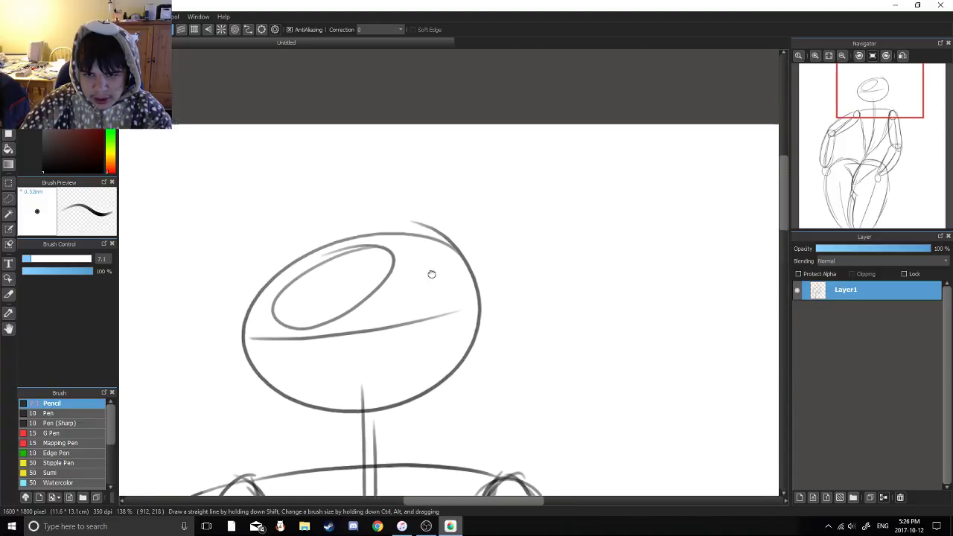
{"action": "scroll", "coordinate": [406, 252], "scroll_direction": "up", "scroll_amount": 5}
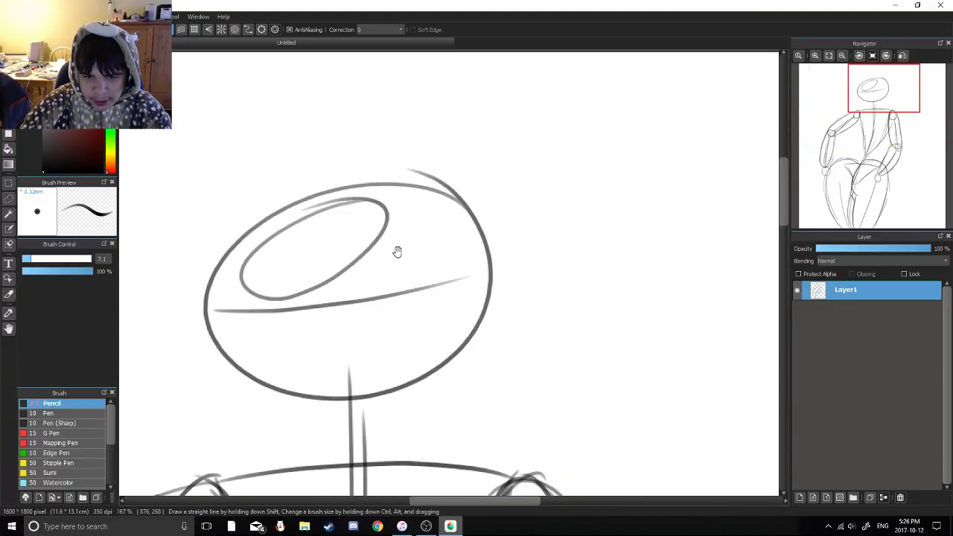
{"action": "scroll", "coordinate": [397, 251], "scroll_direction": "down", "scroll_amount": 5}
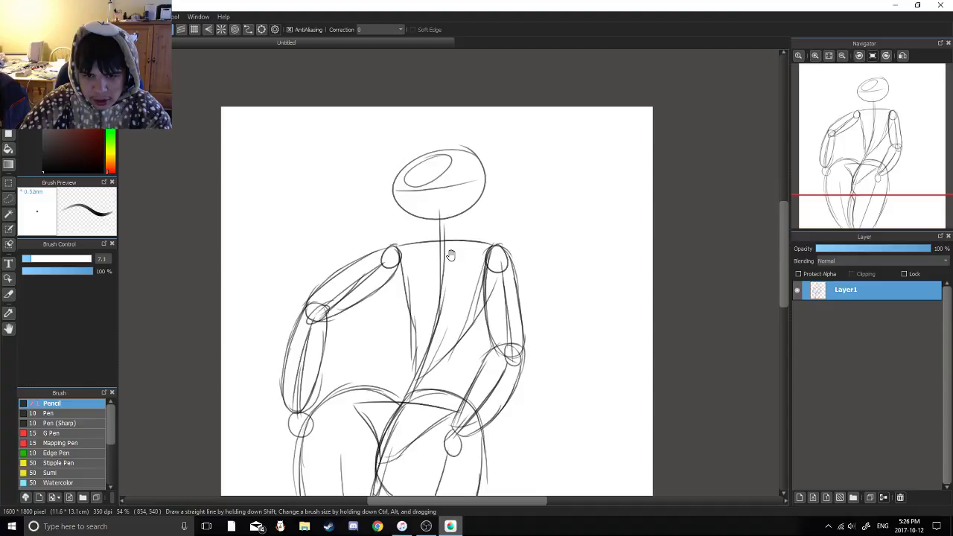
{"action": "scroll", "coordinate": [451, 256], "scroll_direction": "up", "scroll_amount": 3}
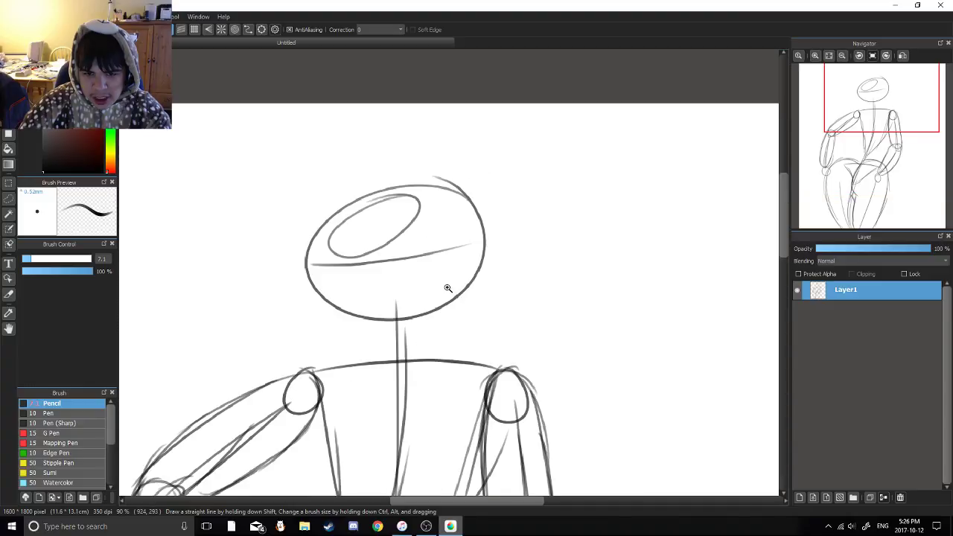
{"action": "scroll", "coordinate": [448, 288], "scroll_direction": "up", "scroll_amount": 3}
{"action": "left_click_drag", "start_coordinate": [453, 221], "coordinate": [518, 249]}
{"action": "key", "text": "ctrl+z"}
{"action": "left_click_drag", "start_coordinate": [455, 222], "coordinate": [533, 238]}
{"action": "mouse_move", "coordinate": [456, 228]}
{"action": "left_mouse_down"}
{"action": "mouse_move", "coordinate": [555, 238]}
{"action": "mouse_move", "coordinate": [597, 216]}
{"action": "left_mouse_up"}
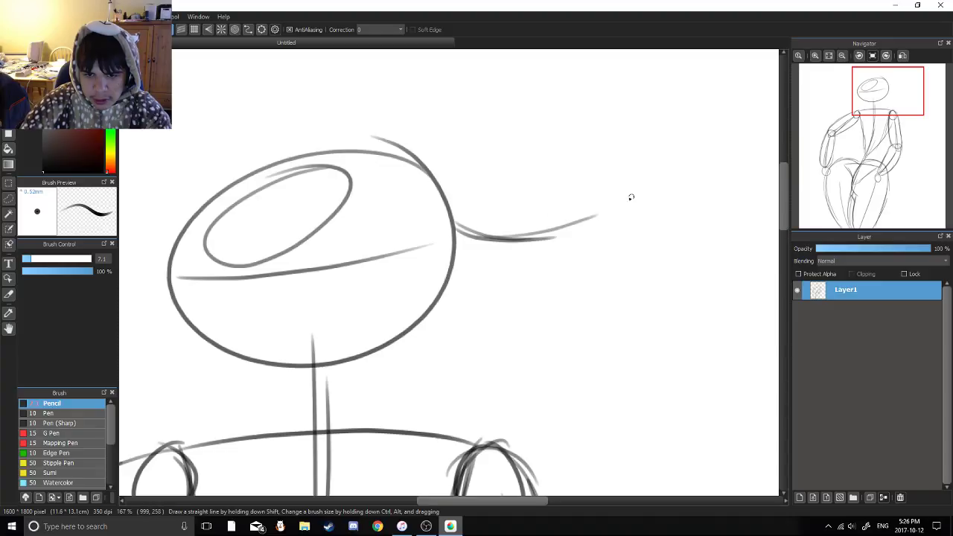
{"action": "left_click_drag", "start_coordinate": [489, 239], "coordinate": [634, 212]}
{"action": "mouse_move", "coordinate": [522, 240]}
{"action": "left_mouse_down"}
{"action": "mouse_move", "coordinate": [452, 216]}
{"action": "mouse_move", "coordinate": [451, 204]}
{"action": "mouse_move", "coordinate": [511, 206]}
{"action": "left_mouse_up"}
{"action": "key", "text": "ctrl+z"}
{"action": "key", "text": "ctrl+z"}
{"action": "key", "text": "ctrl+z"}
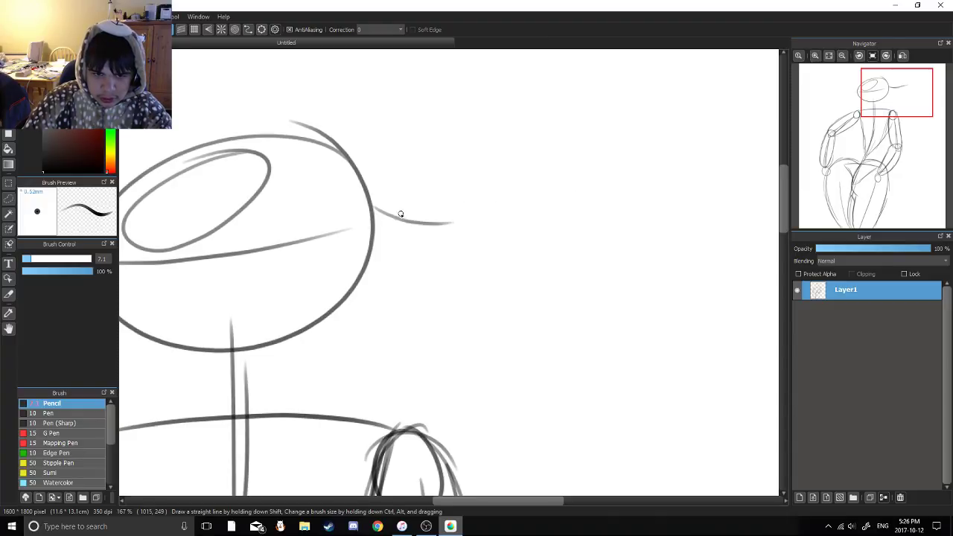
{"action": "key", "text": "ctrl+z"}
Draw the left-hand torso contour from below the armpit, curving in at the waist and out to the hip
{"action": "scroll", "coordinate": [402, 214], "scroll_direction": "down", "scroll_amount": 4}
{"action": "left_click_drag", "start_coordinate": [396, 287], "coordinate": [445, 207]}
{"action": "scroll", "coordinate": [444, 206], "scroll_direction": "down", "scroll_amount": 6}
{"action": "mouse_move", "coordinate": [400, 252]}
{"action": "left_mouse_down"}
{"action": "mouse_move", "coordinate": [436, 198]}
{"action": "mouse_move", "coordinate": [462, 261]}
{"action": "mouse_move", "coordinate": [468, 256]}
{"action": "left_mouse_up"}
{"action": "scroll", "coordinate": [462, 261], "scroll_direction": "up", "scroll_amount": 5}
{"action": "key", "text": "ctrl+z"}
{"action": "left_click_drag", "start_coordinate": [441, 173], "coordinate": [407, 248]}
{"action": "mouse_move", "coordinate": [436, 172]}
{"action": "left_mouse_down"}
{"action": "mouse_move", "coordinate": [409, 258]}
{"action": "mouse_move", "coordinate": [457, 189]}
{"action": "mouse_move", "coordinate": [462, 231]}
{"action": "left_mouse_up"}
{"action": "left_click_drag", "start_coordinate": [454, 188], "coordinate": [464, 315]}
{"action": "key", "text": "ctrl+z"}
{"action": "mouse_move", "coordinate": [457, 205]}
{"action": "left_mouse_down"}
{"action": "mouse_move", "coordinate": [476, 285]}
{"action": "mouse_move", "coordinate": [488, 227]}
{"action": "left_mouse_up"}
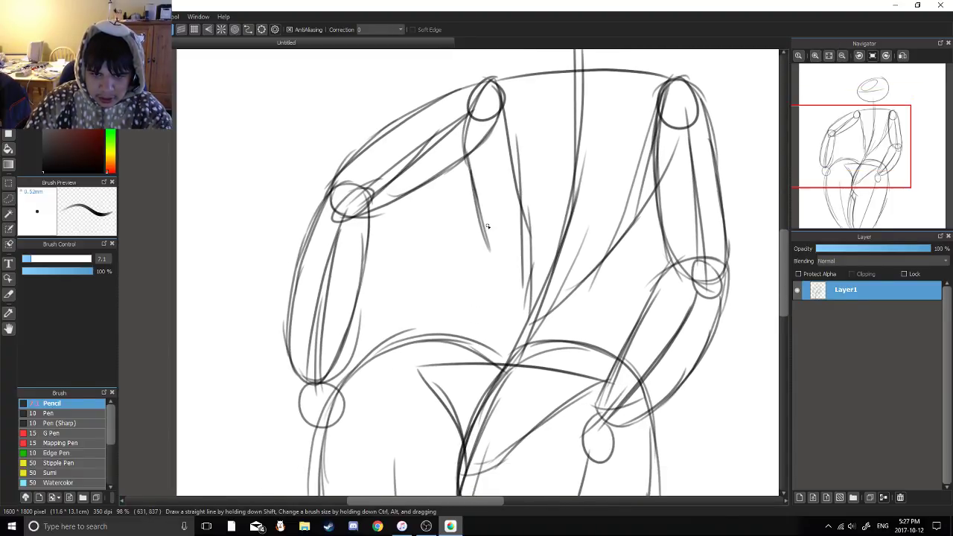
{"action": "scroll", "coordinate": [488, 225], "scroll_direction": "down", "scroll_amount": 3}
{"action": "scroll", "coordinate": [454, 216], "scroll_direction": "up", "scroll_amount": 1}
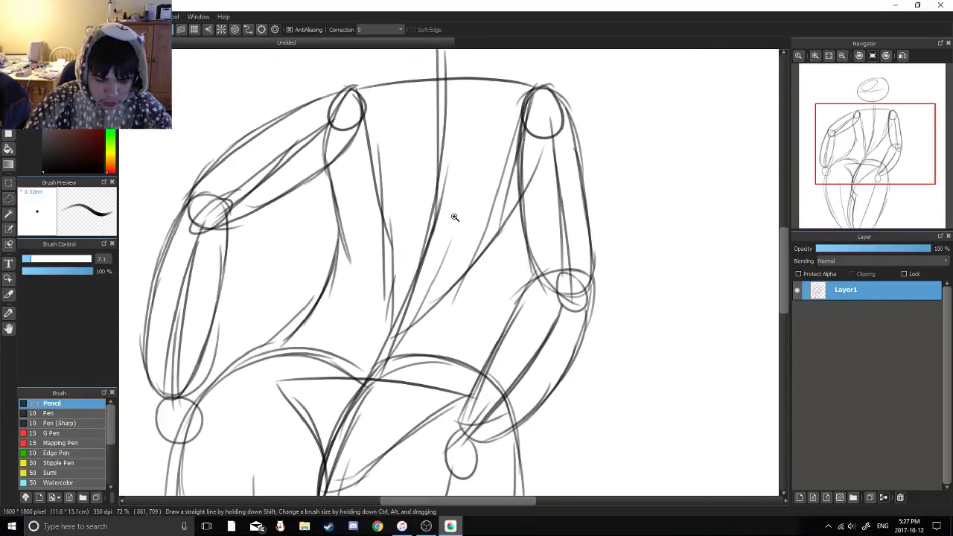
Reinforce the curved shoulder line and start the right-hand torso contour curving down from the shoulder circle
{"action": "left_click_drag", "start_coordinate": [455, 217], "coordinate": [468, 244]}
{"action": "mouse_move", "coordinate": [371, 115]}
{"action": "left_mouse_down"}
{"action": "mouse_move", "coordinate": [429, 101]}
{"action": "mouse_move", "coordinate": [535, 109]}
{"action": "left_mouse_up"}
{"action": "key", "text": "ctrl+z"}
{"action": "key", "text": "ctrl+z"}
{"action": "mouse_move", "coordinate": [433, 109]}
{"action": "left_mouse_down"}
{"action": "mouse_move", "coordinate": [559, 128]}
{"action": "mouse_move", "coordinate": [563, 164]}
{"action": "mouse_move", "coordinate": [516, 265]}
{"action": "left_mouse_up"}
{"action": "left_click_drag", "start_coordinate": [481, 326], "coordinate": [495, 283]}
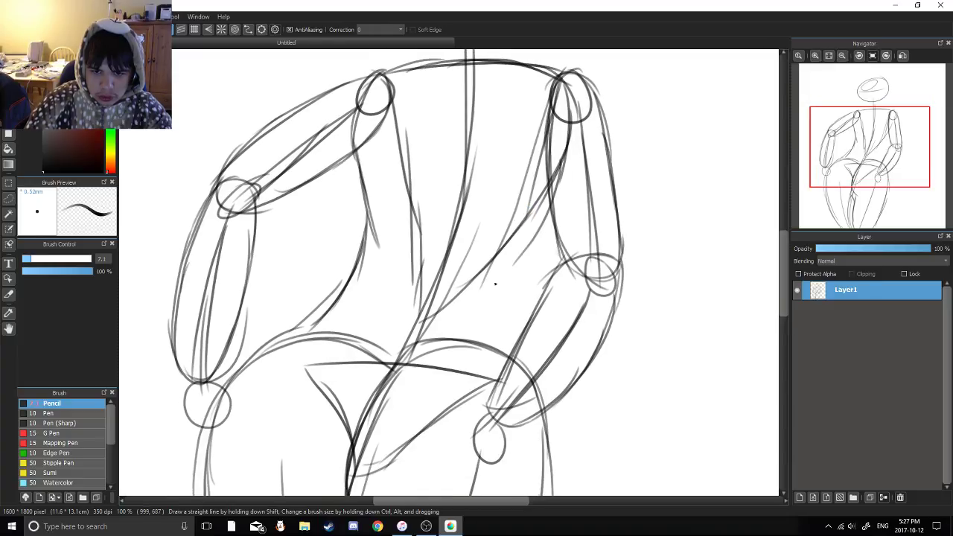
{"action": "left_click_drag", "start_coordinate": [550, 177], "coordinate": [501, 303]}
{"action": "left_click_drag", "start_coordinate": [539, 228], "coordinate": [498, 331]}
{"action": "left_click_drag", "start_coordinate": [525, 255], "coordinate": [497, 339]}
{"action": "key", "text": "ctrl+z"}
{"action": "key", "text": "ctrl+z"}
{"action": "key", "text": "ctrl+z"}
Draw the right-hand waist contour as sloping strokes from beside the upper arm down to the hip curve
{"action": "left_click_drag", "start_coordinate": [552, 198], "coordinate": [500, 316]}
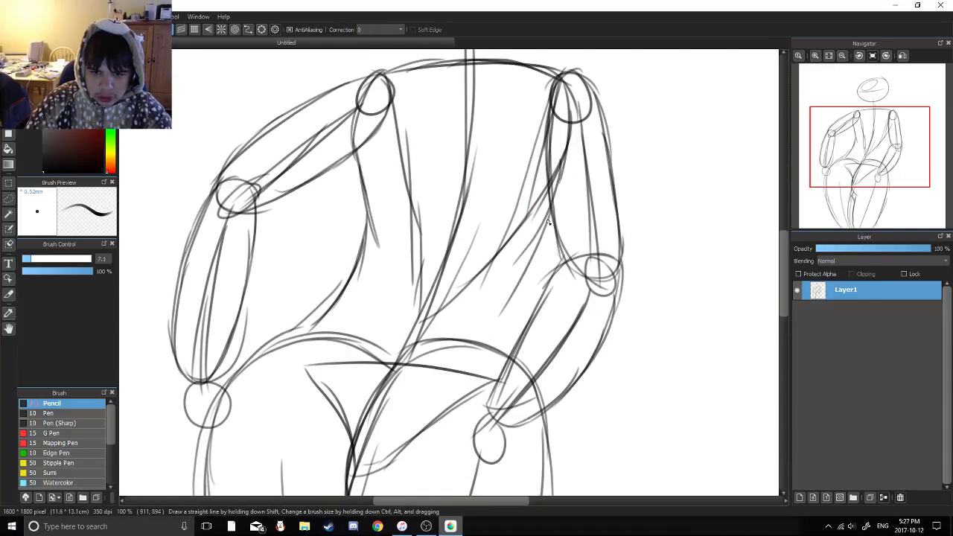
{"action": "left_click_drag", "start_coordinate": [548, 222], "coordinate": [485, 352]}
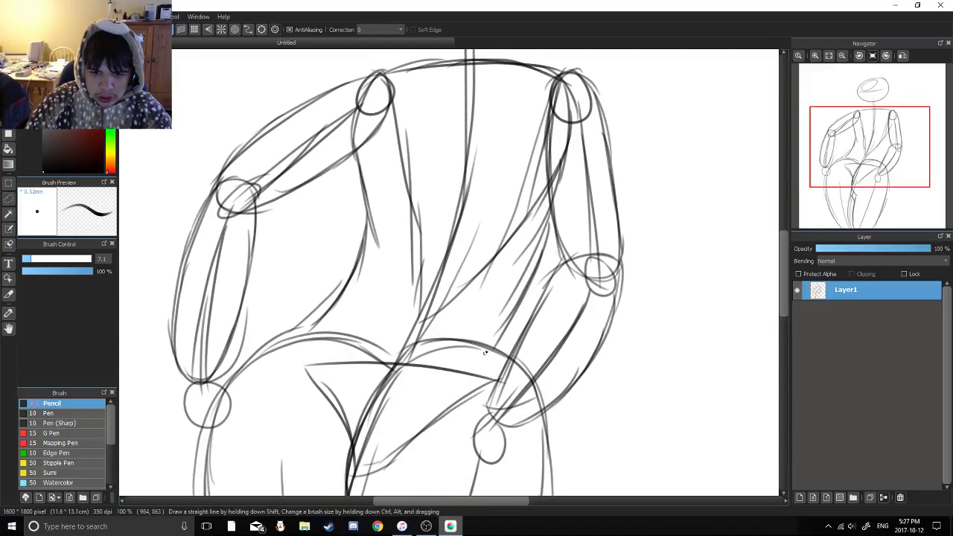
{"action": "scroll", "coordinate": [485, 352], "scroll_direction": "down", "scroll_amount": 5}
{"action": "left_click_drag", "start_coordinate": [475, 146], "coordinate": [450, 250]}
{"action": "scroll", "coordinate": [462, 260], "scroll_direction": "up", "scroll_amount": 4}
{"action": "scroll", "coordinate": [459, 291], "scroll_direction": "down", "scroll_amount": 6}
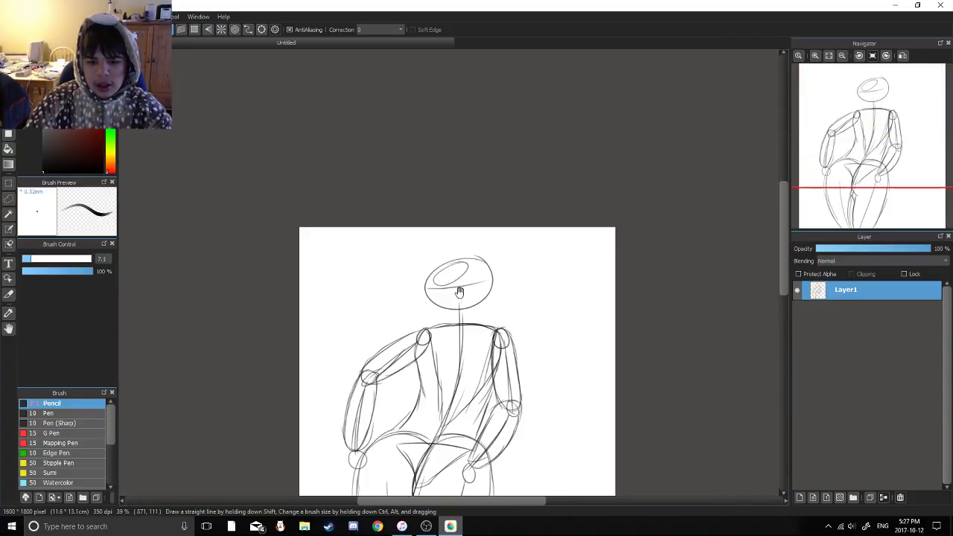
{"action": "scroll", "coordinate": [480, 238], "scroll_direction": "up", "scroll_amount": 6}
{"action": "mouse_move", "coordinate": [460, 291]}
{"action": "left_mouse_down"}
{"action": "mouse_move", "coordinate": [484, 234]}
{"action": "mouse_move", "coordinate": [491, 245]}
{"action": "left_mouse_up"}
{"action": "mouse_move", "coordinate": [487, 238]}
{"action": "left_mouse_down"}
{"action": "mouse_move", "coordinate": [453, 285]}
{"action": "mouse_move", "coordinate": [467, 283]}
{"action": "mouse_move", "coordinate": [448, 287]}
{"action": "left_mouse_up"}
{"action": "key", "text": "ctrl+z"}
{"action": "mouse_move", "coordinate": [485, 234]}
{"action": "left_mouse_down"}
{"action": "mouse_move", "coordinate": [460, 272]}
{"action": "mouse_move", "coordinate": [493, 231]}
{"action": "mouse_move", "coordinate": [415, 284]}
{"action": "left_mouse_up"}
{"action": "key", "text": "ctrl+z"}
{"action": "key", "text": "ctrl+z"}
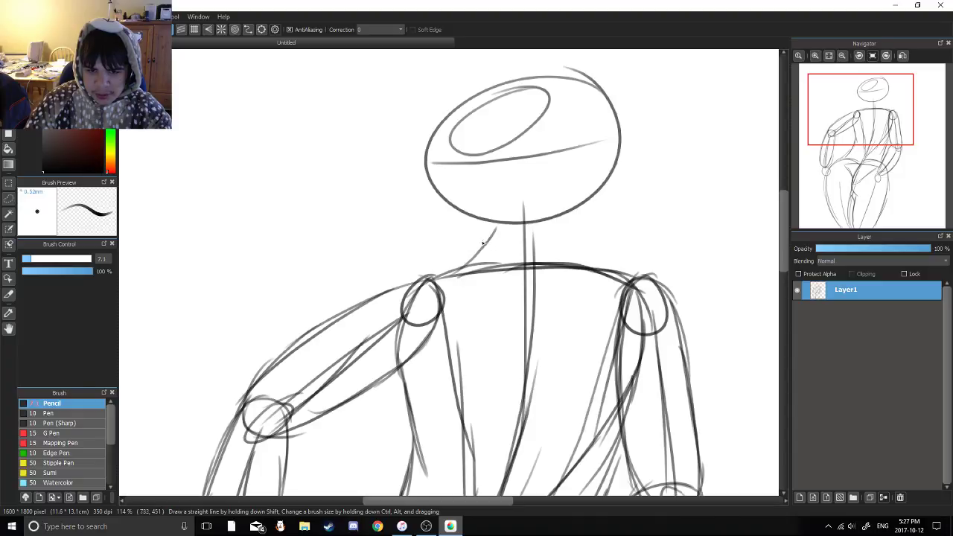
{"action": "key", "text": "ctrl+z"}
Draw the neck's base as two curved strokes sloping from below the head out to both shoulders
{"action": "left_click_drag", "start_coordinate": [482, 233], "coordinate": [427, 284]}
{"action": "left_click_drag", "start_coordinate": [479, 237], "coordinate": [436, 283]}
{"action": "mouse_move", "coordinate": [573, 253]}
{"action": "left_mouse_down"}
{"action": "mouse_move", "coordinate": [457, 248]}
{"action": "mouse_move", "coordinate": [507, 256]}
{"action": "left_mouse_up"}
{"action": "scroll", "coordinate": [459, 248], "scroll_direction": "up", "scroll_amount": 2}
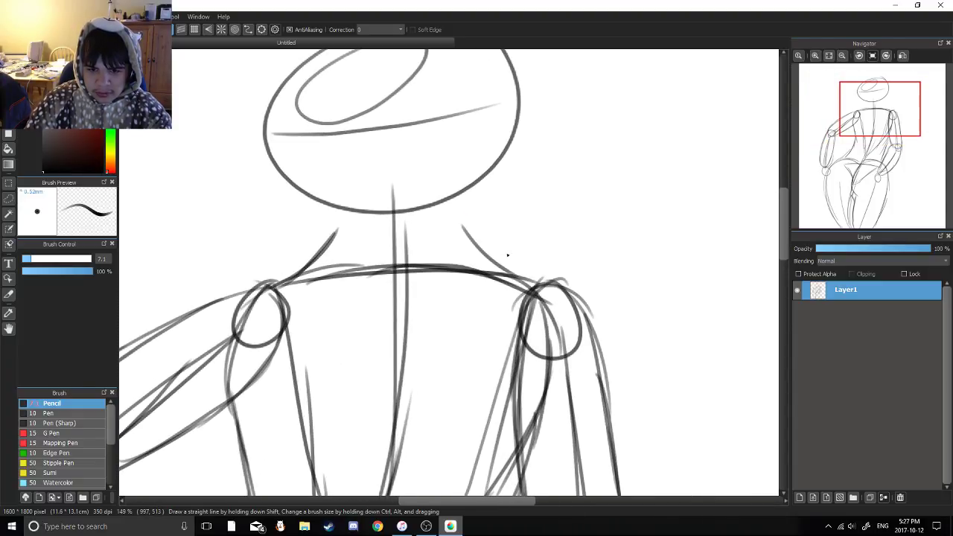
{"action": "left_click_drag", "start_coordinate": [462, 226], "coordinate": [478, 242]}
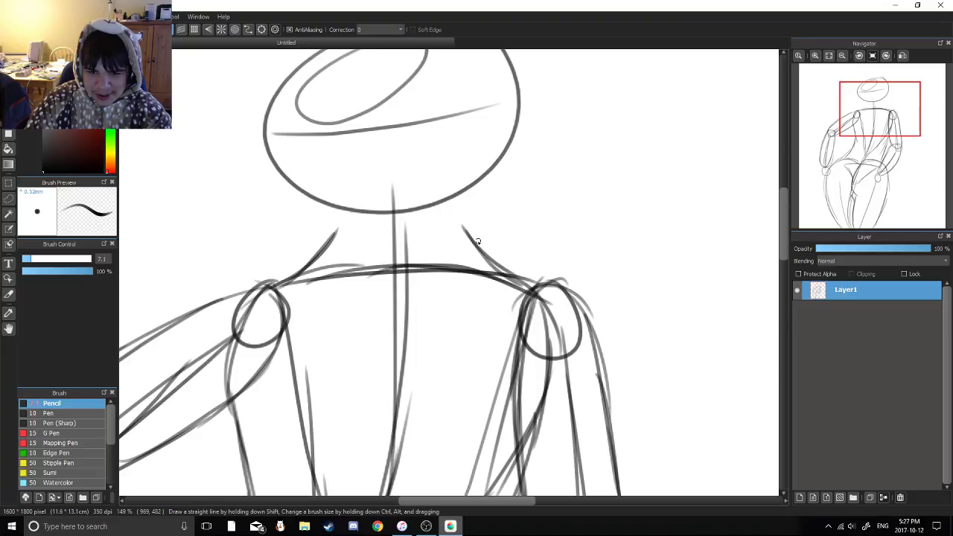
{"action": "scroll", "coordinate": [478, 242], "scroll_direction": "down", "scroll_amount": 3}
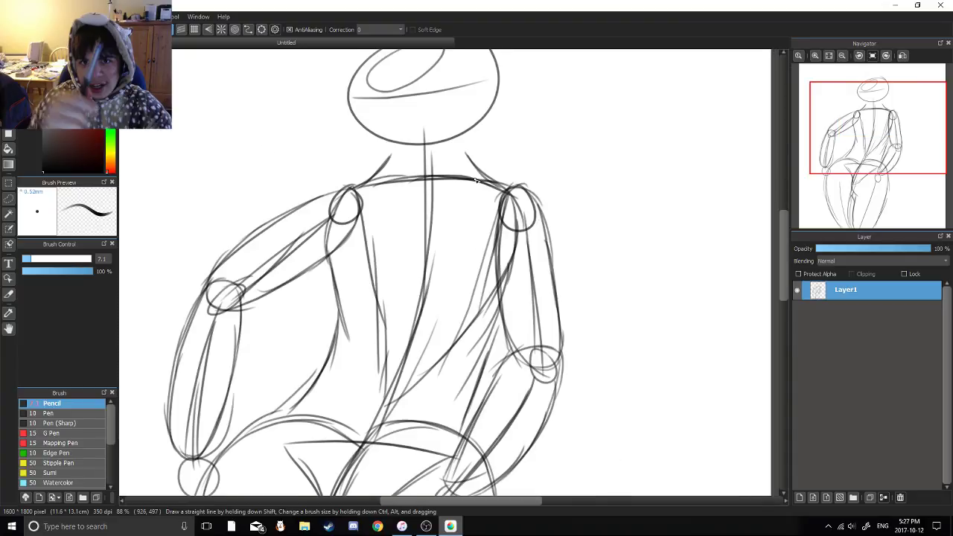
{"action": "left_click", "coordinate": [427, 526]}
{"action": "left_click", "coordinate": [428, 528]}
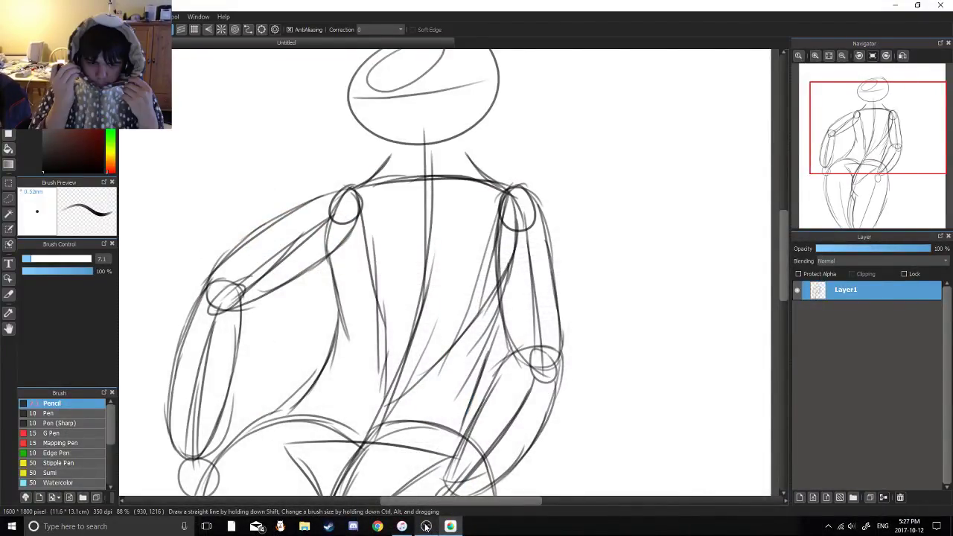
Add a short, slightly curved vertical stroke beside the spine line in the upper back
{"action": "scroll", "coordinate": [451, 275], "scroll_direction": "down", "scroll_amount": 1}
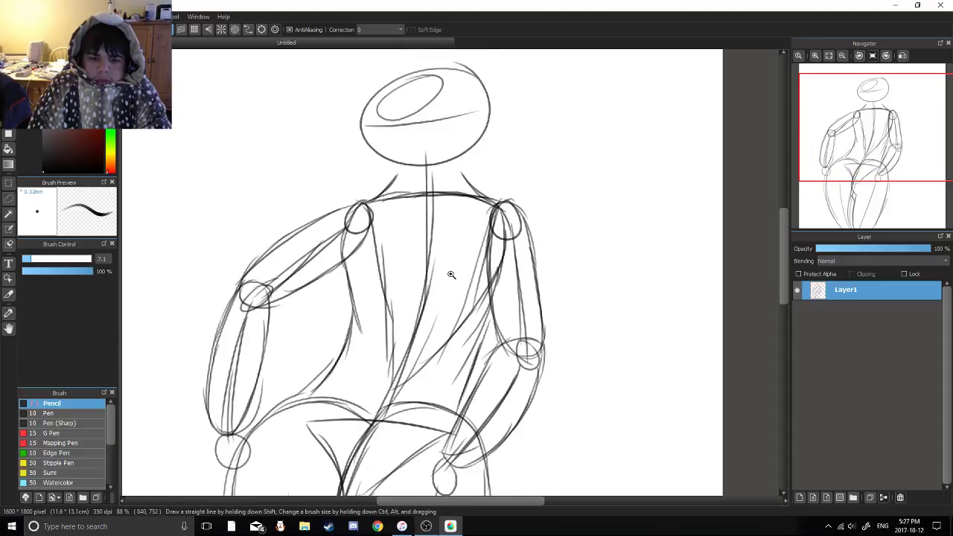
{"action": "left_click_drag", "start_coordinate": [451, 275], "coordinate": [442, 206]}
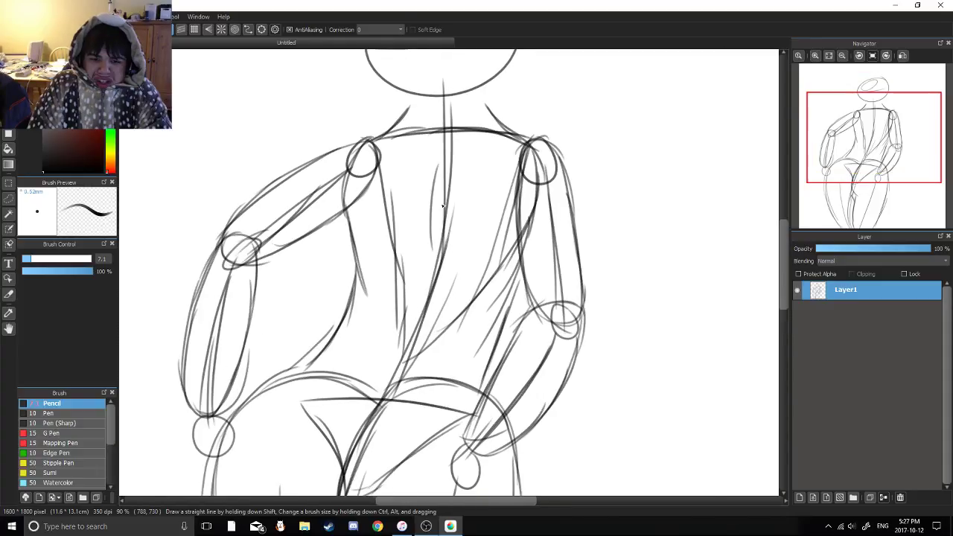
Outline the back of the left-hand hand with angled strokes around its circle, from the wrist down both sides
{"action": "scroll", "coordinate": [394, 246], "scroll_direction": "up", "scroll_amount": 5}
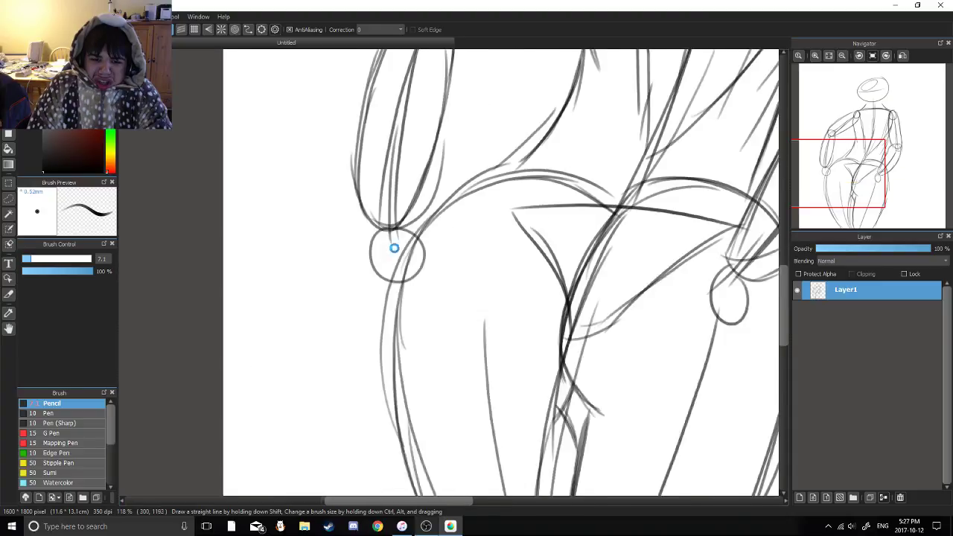
{"action": "mouse_move", "coordinate": [382, 173]}
{"action": "left_mouse_down"}
{"action": "mouse_move", "coordinate": [392, 261]}
{"action": "mouse_move", "coordinate": [459, 191]}
{"action": "left_mouse_up"}
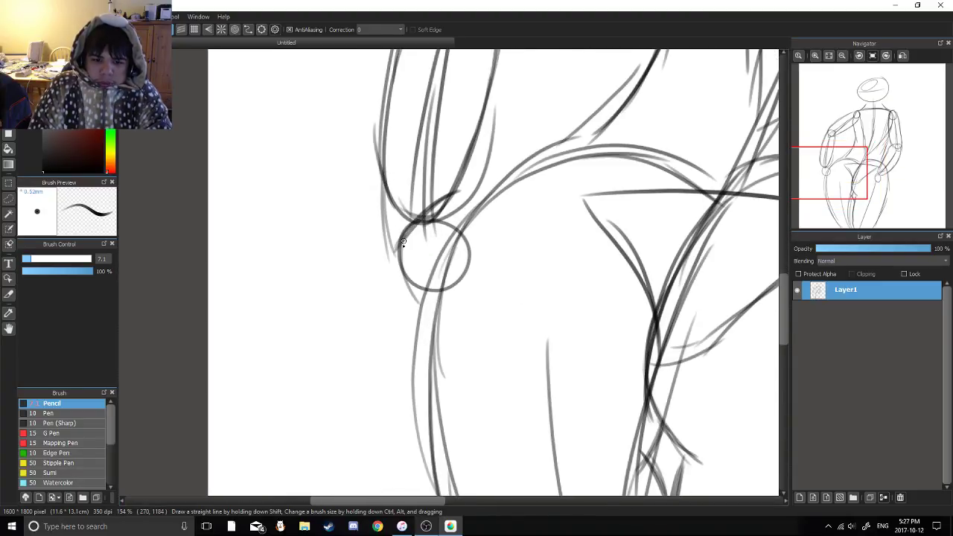
{"action": "left_click_drag", "start_coordinate": [402, 241], "coordinate": [422, 307]}
{"action": "mouse_move", "coordinate": [454, 191]}
{"action": "left_mouse_down"}
{"action": "mouse_move", "coordinate": [472, 211]}
{"action": "mouse_move", "coordinate": [445, 286]}
{"action": "left_mouse_up"}
{"action": "left_click_drag", "start_coordinate": [476, 223], "coordinate": [421, 306]}
Sketch the left-hand hand's fingers as three curved strokes fanning over the hip, plus an outer curve beside the thigh
{"action": "mouse_move", "coordinate": [447, 259]}
{"action": "left_mouse_down"}
{"action": "mouse_move", "coordinate": [410, 246]}
{"action": "mouse_move", "coordinate": [395, 228]}
{"action": "left_mouse_up"}
{"action": "scroll", "coordinate": [446, 236], "scroll_direction": "up", "scroll_amount": 1}
{"action": "left_click_drag", "start_coordinate": [371, 279], "coordinate": [432, 344]}
{"action": "mouse_move", "coordinate": [394, 252]}
{"action": "left_mouse_down"}
{"action": "mouse_move", "coordinate": [458, 306]}
{"action": "mouse_move", "coordinate": [487, 299]}
{"action": "mouse_move", "coordinate": [480, 293]}
{"action": "left_mouse_up"}
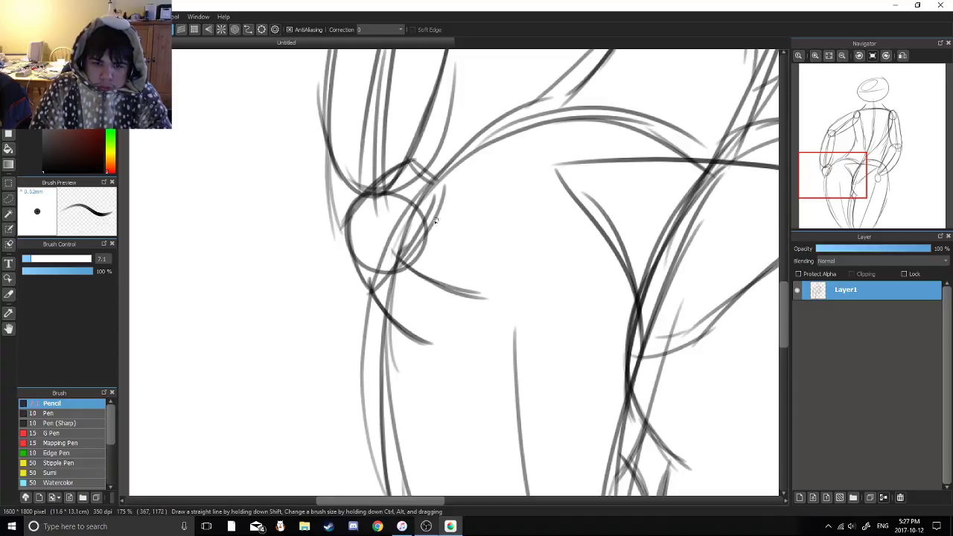
{"action": "mouse_move", "coordinate": [414, 213]}
{"action": "left_mouse_down"}
{"action": "mouse_move", "coordinate": [484, 240]}
{"action": "mouse_move", "coordinate": [475, 242]}
{"action": "left_mouse_up"}
{"action": "left_click_drag", "start_coordinate": [417, 227], "coordinate": [467, 177]}
{"action": "left_click_drag", "start_coordinate": [387, 213], "coordinate": [407, 303]}
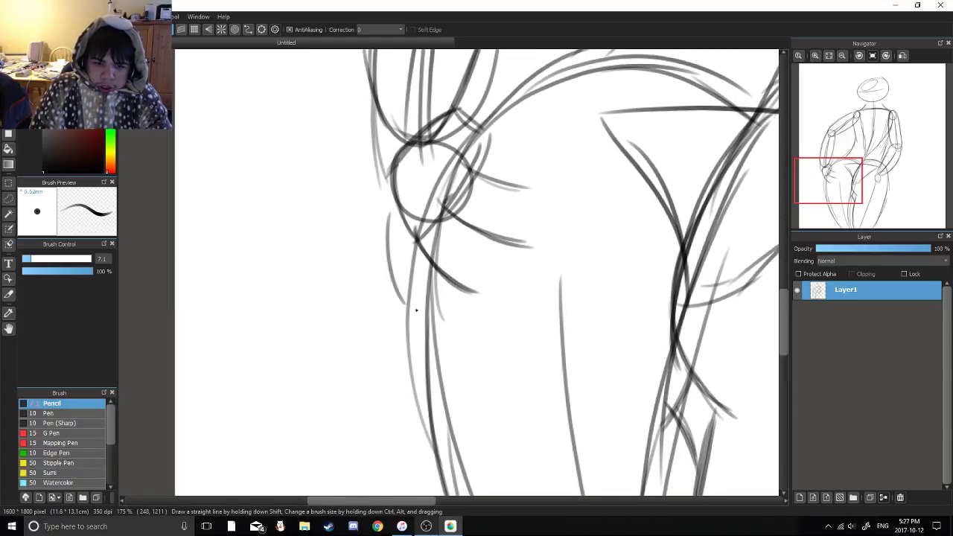
Block in the right-hand hand with a wrist curve, short side strokes and a knuckle line across its circle
{"action": "scroll", "coordinate": [416, 310], "scroll_direction": "down", "scroll_amount": 3}
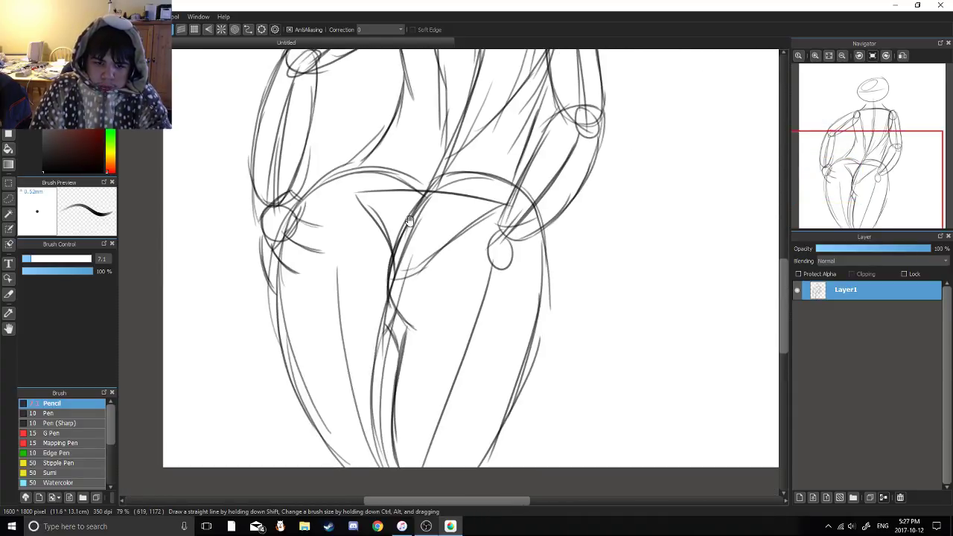
{"action": "scroll", "coordinate": [455, 216], "scroll_direction": "up", "scroll_amount": 4}
{"action": "key", "text": "ctrl+z"}
{"action": "mouse_move", "coordinate": [523, 170]}
{"action": "left_mouse_down"}
{"action": "mouse_move", "coordinate": [575, 213]}
{"action": "mouse_move", "coordinate": [578, 200]}
{"action": "left_mouse_up"}
{"action": "key", "text": "ctrl+z"}
{"action": "key", "text": "ctrl+z"}
{"action": "left_click_drag", "start_coordinate": [525, 167], "coordinate": [595, 198]}
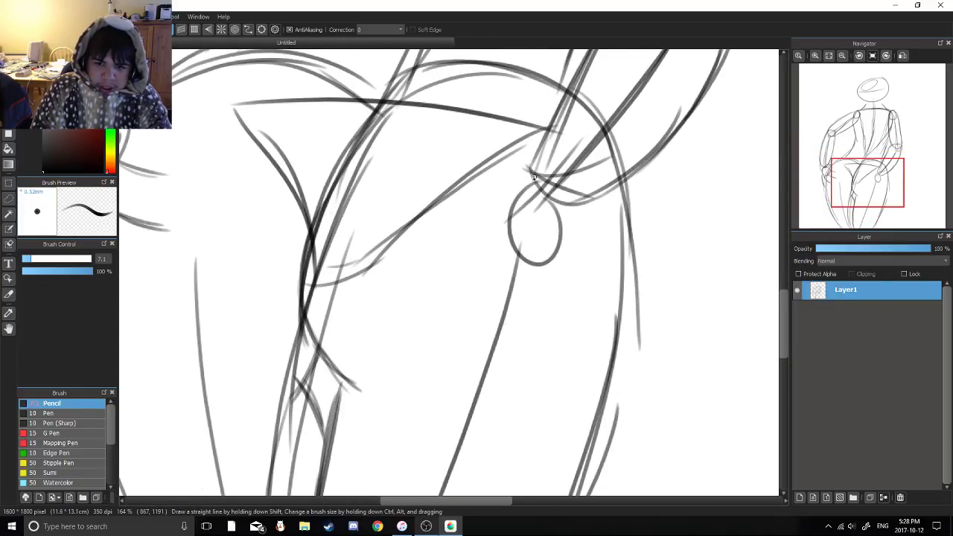
{"action": "left_click_drag", "start_coordinate": [526, 176], "coordinate": [503, 198]}
{"action": "left_click_drag", "start_coordinate": [582, 209], "coordinate": [577, 235]}
{"action": "left_click_drag", "start_coordinate": [499, 195], "coordinate": [563, 239]}
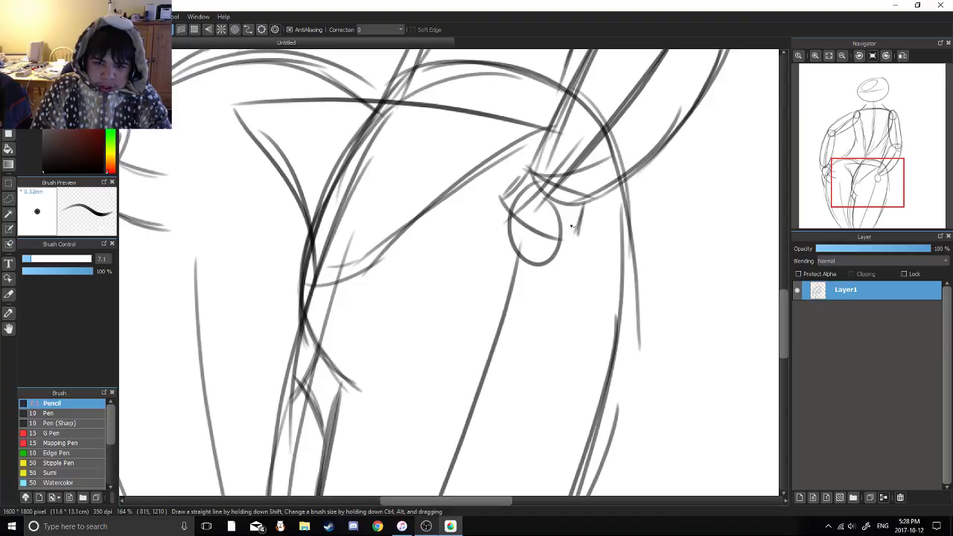
Draw the right-hand hand's two upper fingers as strokes reaching inward from the knuckle line over the hip
{"action": "mouse_move", "coordinate": [520, 209]}
{"action": "left_mouse_down"}
{"action": "mouse_move", "coordinate": [568, 240]}
{"action": "mouse_move", "coordinate": [570, 176]}
{"action": "mouse_move", "coordinate": [465, 206]}
{"action": "left_mouse_up"}
{"action": "scroll", "coordinate": [552, 221], "scroll_direction": "up", "scroll_amount": 1}
{"action": "scroll", "coordinate": [547, 175], "scroll_direction": "up", "scroll_amount": 1}
{"action": "key", "text": "ctrl+z"}
{"action": "left_click_drag", "start_coordinate": [522, 146], "coordinate": [449, 218]}
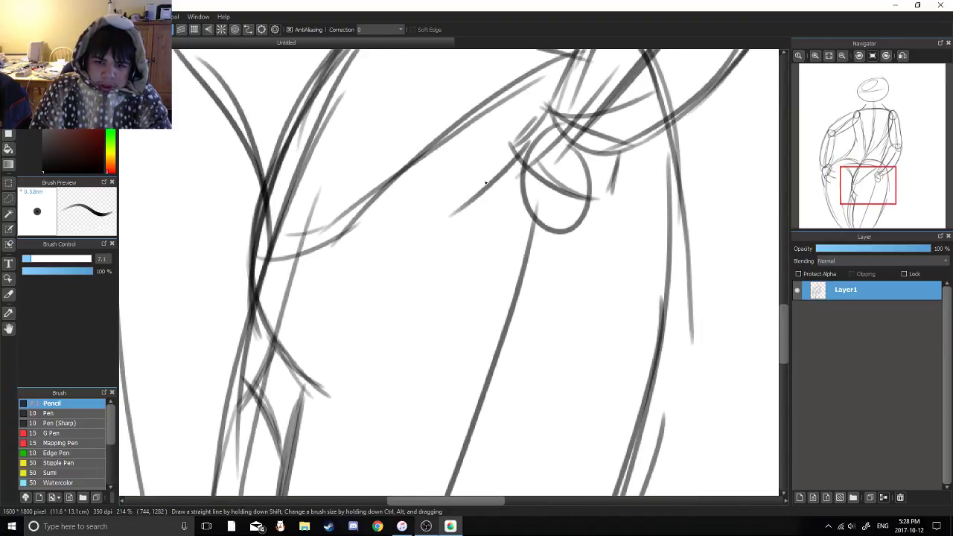
{"action": "key", "text": "ctrl+z"}
{"action": "left_click_drag", "start_coordinate": [524, 151], "coordinate": [472, 183]}
{"action": "left_click_drag", "start_coordinate": [428, 188], "coordinate": [392, 176]}
{"action": "left_click_drag", "start_coordinate": [489, 143], "coordinate": [417, 172]}
{"action": "left_click_drag", "start_coordinate": [516, 168], "coordinate": [447, 227]}
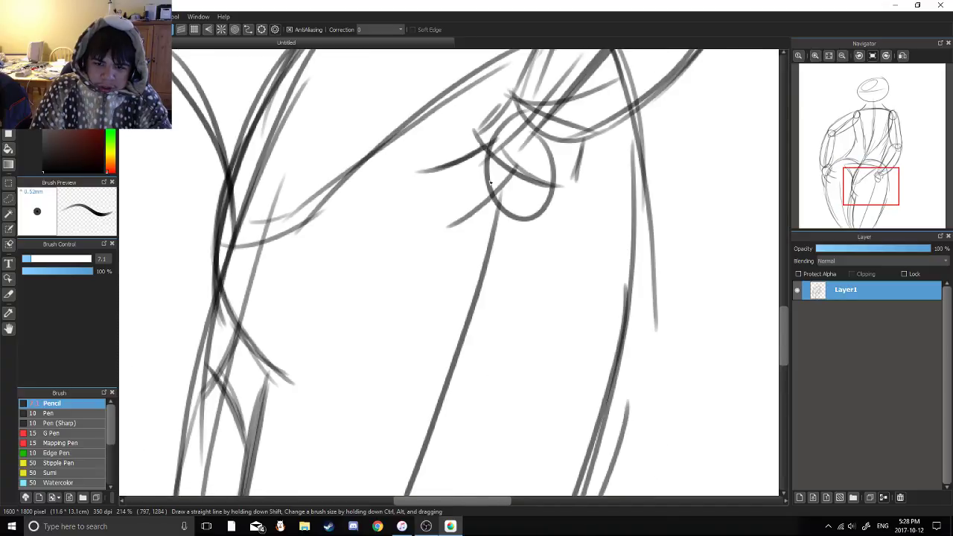
Add a lower finger stroke to the right-hand hand and a short bowed thumb stroke on its outer side
{"action": "left_click_drag", "start_coordinate": [583, 157], "coordinate": [592, 235]}
{"action": "left_click_drag", "start_coordinate": [551, 190], "coordinate": [515, 249]}
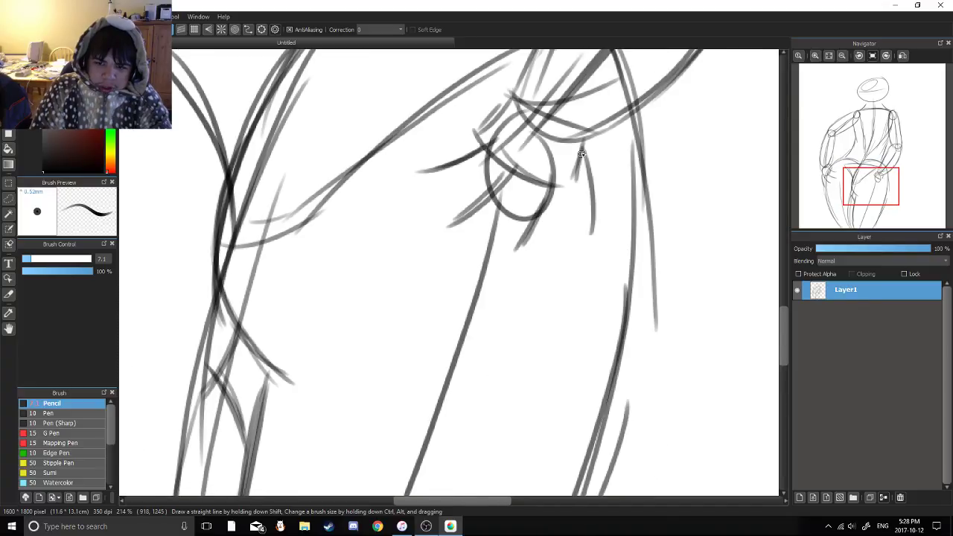
{"action": "key", "text": "ctrl+z"}
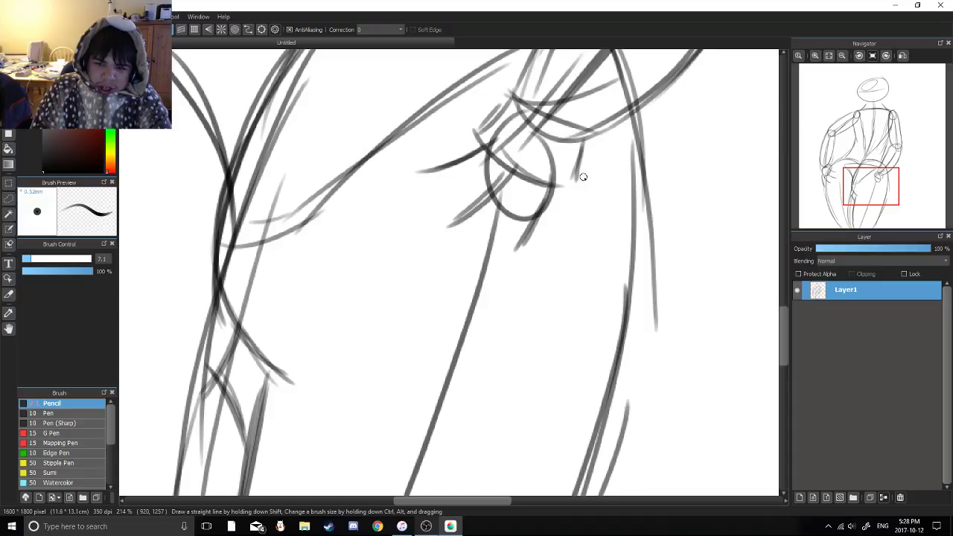
{"action": "left_click_drag", "start_coordinate": [582, 147], "coordinate": [585, 216]}
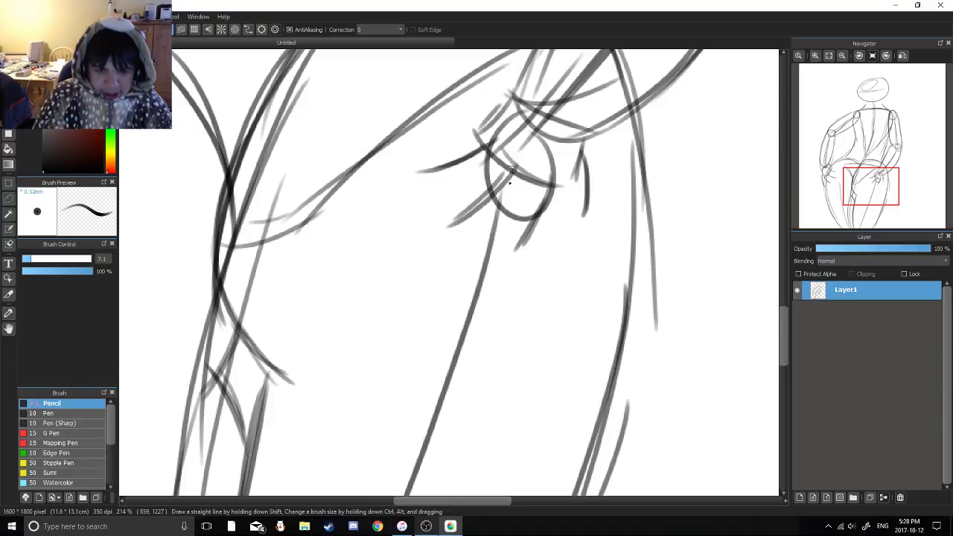
Add a new layer above the sketch, and make Layer1 the active layer again
{"action": "scroll", "coordinate": [511, 169], "scroll_direction": "down", "scroll_amount": 5}
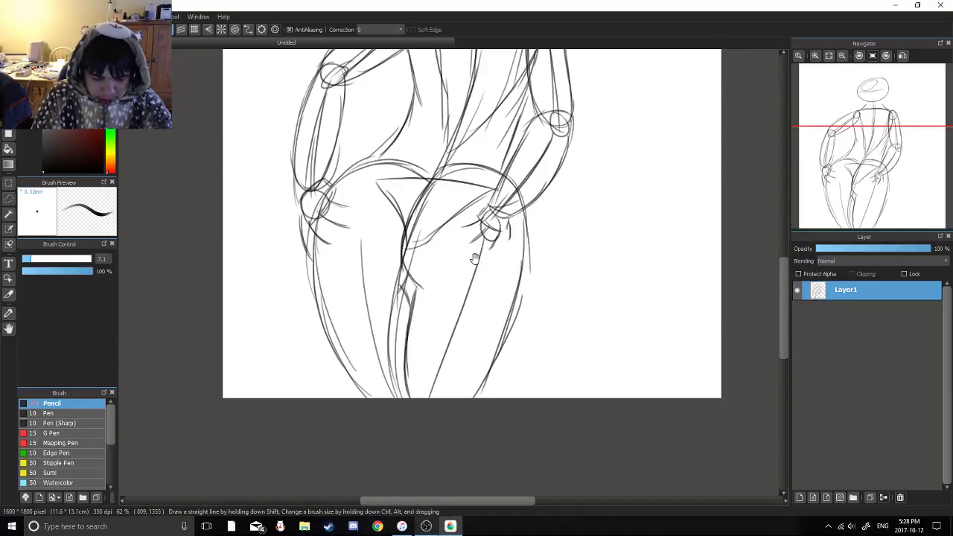
{"action": "scroll", "coordinate": [497, 231], "scroll_direction": "down", "scroll_amount": 3}
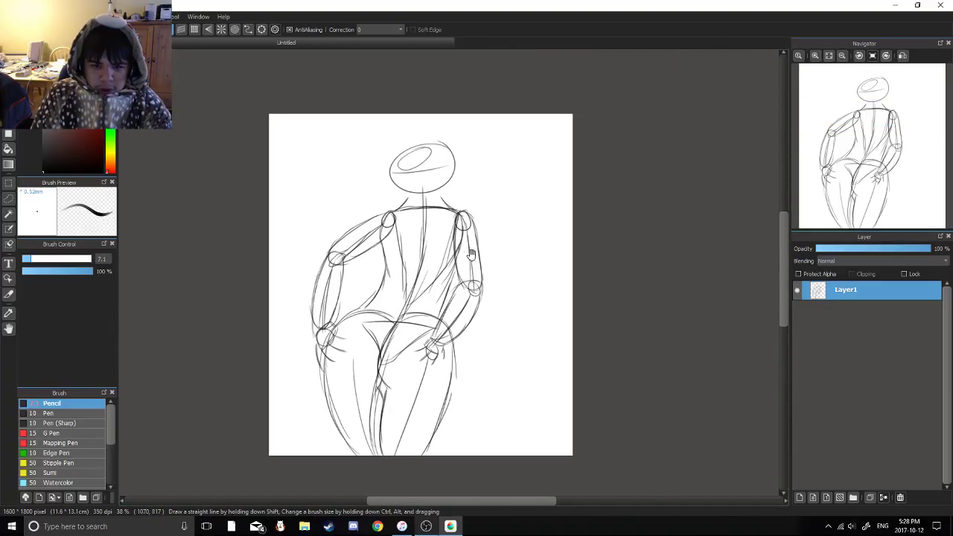
{"action": "scroll", "coordinate": [431, 268], "scroll_direction": "up", "scroll_amount": 2}
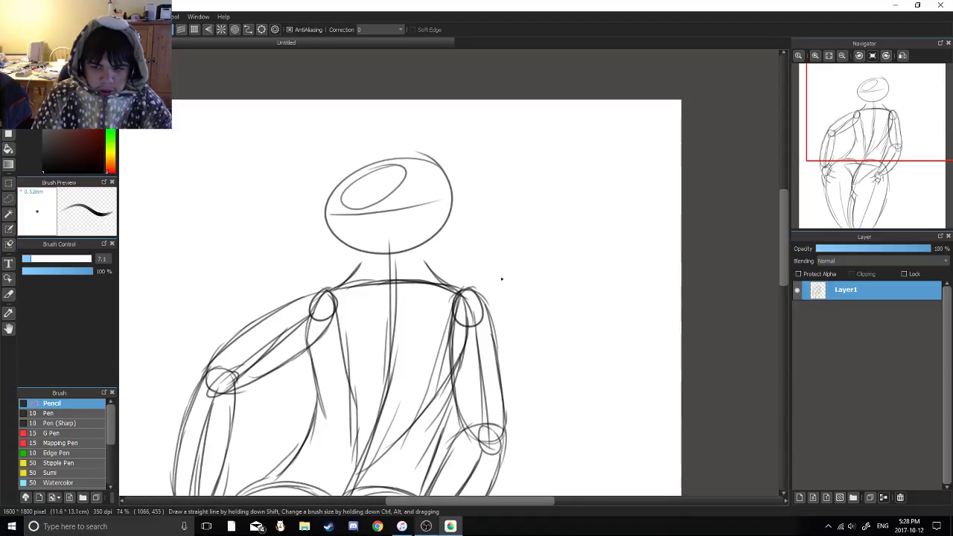
{"action": "left_click", "coordinate": [800, 497]}
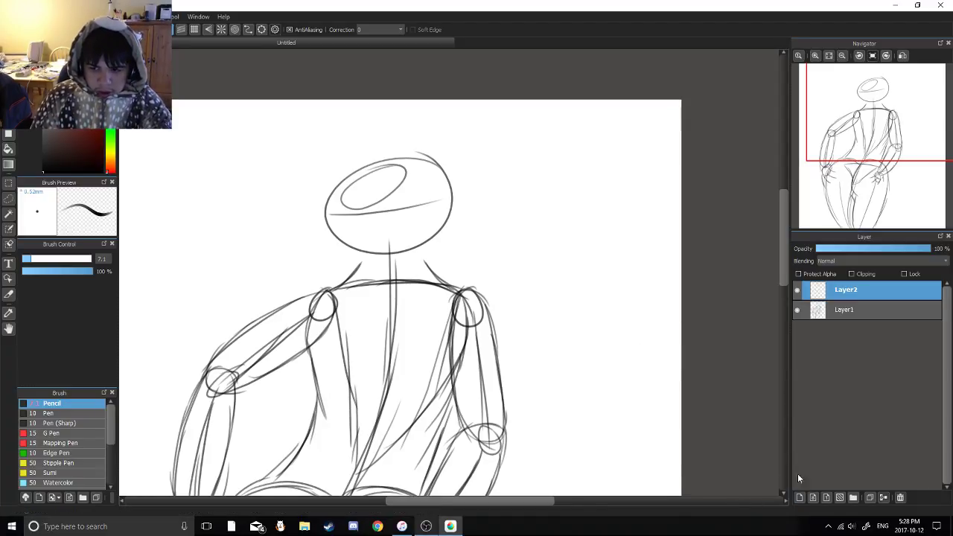
{"action": "left_click", "coordinate": [835, 313]}
Draw a short, steep neck stroke from the head's lower edge toward the left-hand shoulder slope
{"action": "scroll", "coordinate": [387, 298], "scroll_direction": "up", "scroll_amount": 3}
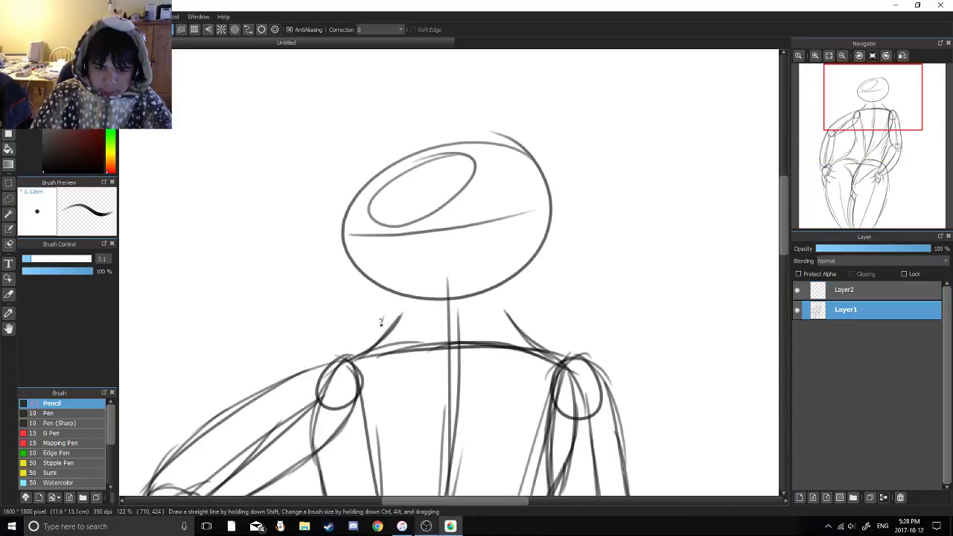
{"action": "mouse_move", "coordinate": [390, 306]}
{"action": "left_mouse_down"}
{"action": "mouse_move", "coordinate": [375, 337]}
{"action": "mouse_move", "coordinate": [385, 295]}
{"action": "mouse_move", "coordinate": [386, 355]}
{"action": "mouse_move", "coordinate": [364, 326]}
{"action": "left_mouse_up"}
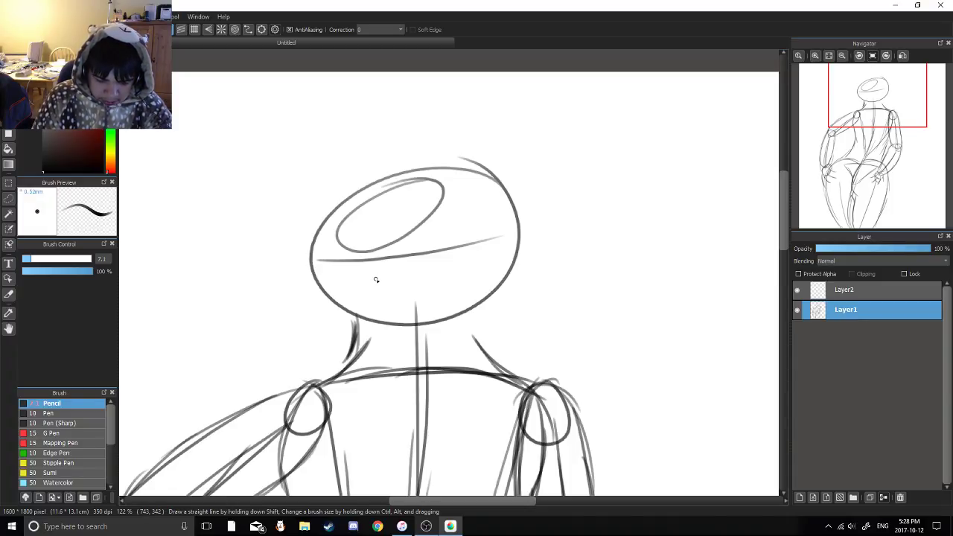
{"action": "left_click_drag", "start_coordinate": [482, 292], "coordinate": [438, 266]}
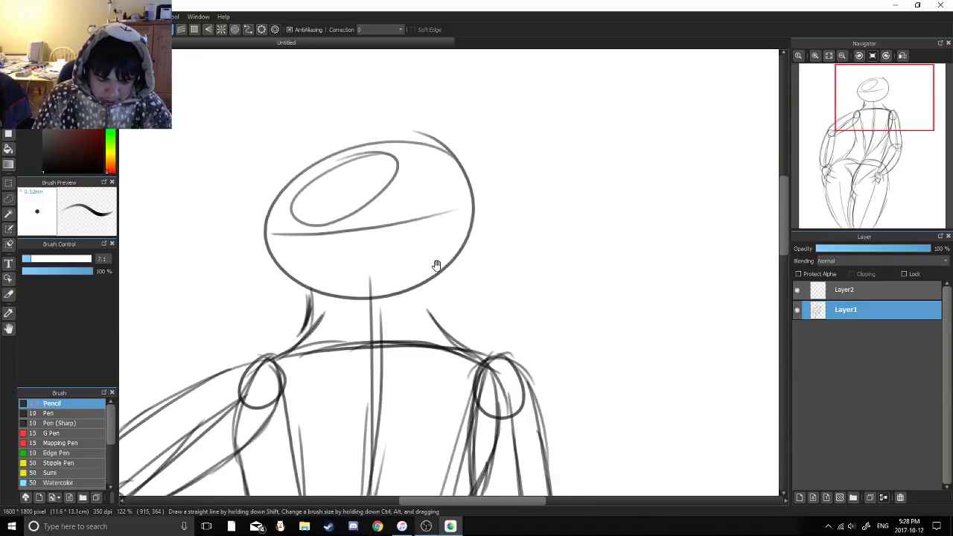
Lower the opacity of the Layer1 sketch to 47% and make Layer2 the active layer
{"action": "scroll", "coordinate": [437, 265], "scroll_direction": "down", "scroll_amount": 2}
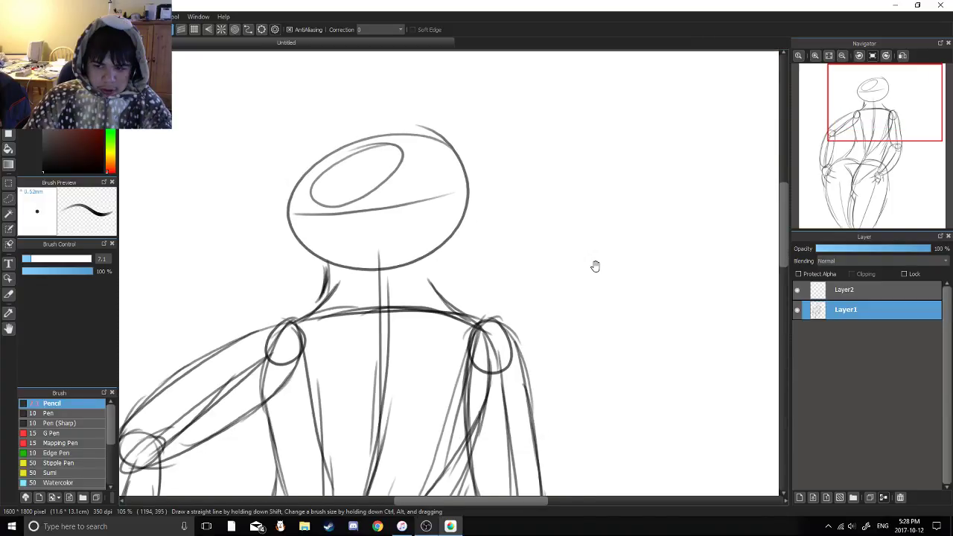
{"action": "left_click", "coordinate": [870, 248]}
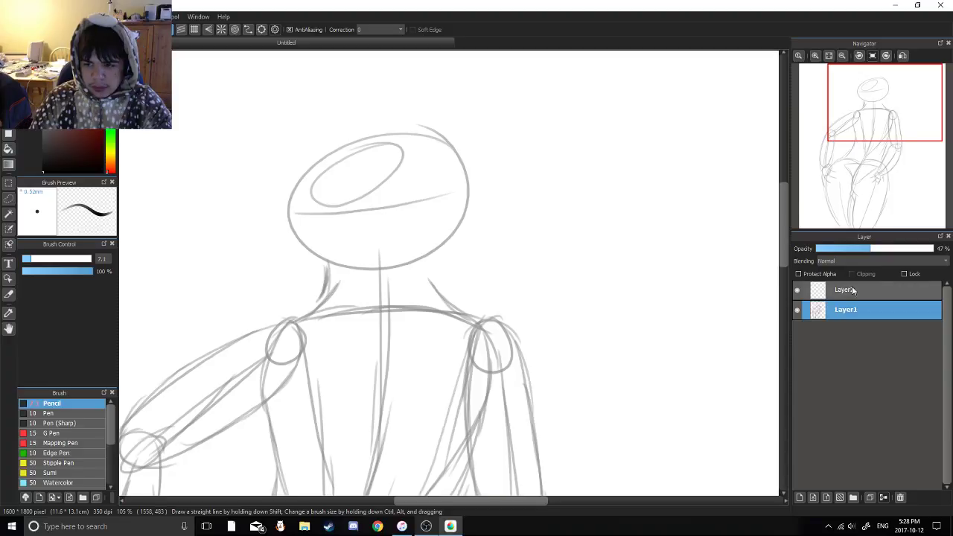
{"action": "left_click", "coordinate": [852, 290]}
{"action": "mouse_move", "coordinate": [465, 320]}
{"action": "left_mouse_down"}
{"action": "mouse_move", "coordinate": [485, 314]}
{"action": "mouse_move", "coordinate": [461, 289]}
{"action": "left_mouse_up"}
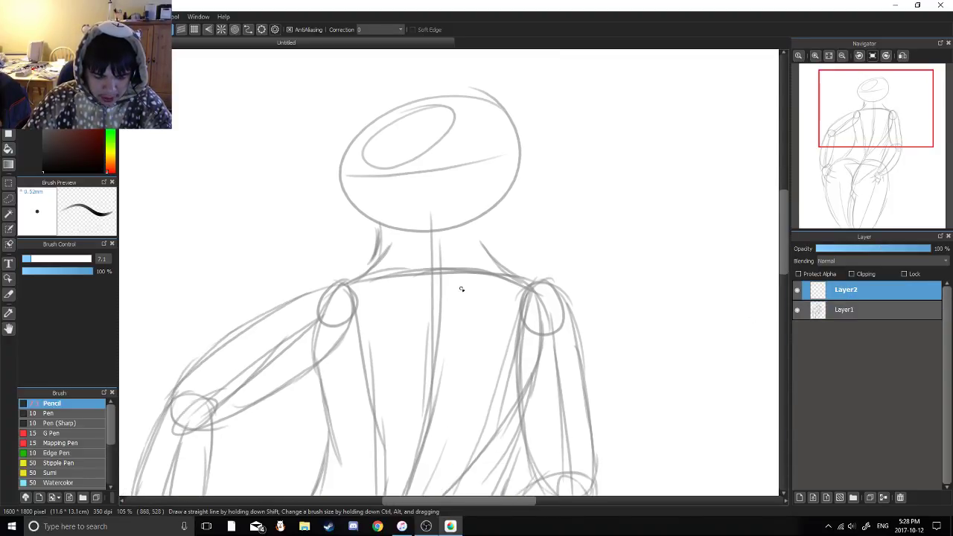
{"action": "left_click_drag", "start_coordinate": [422, 251], "coordinate": [498, 321]}
{"action": "scroll", "coordinate": [506, 278], "scroll_direction": "up", "scroll_amount": 1}
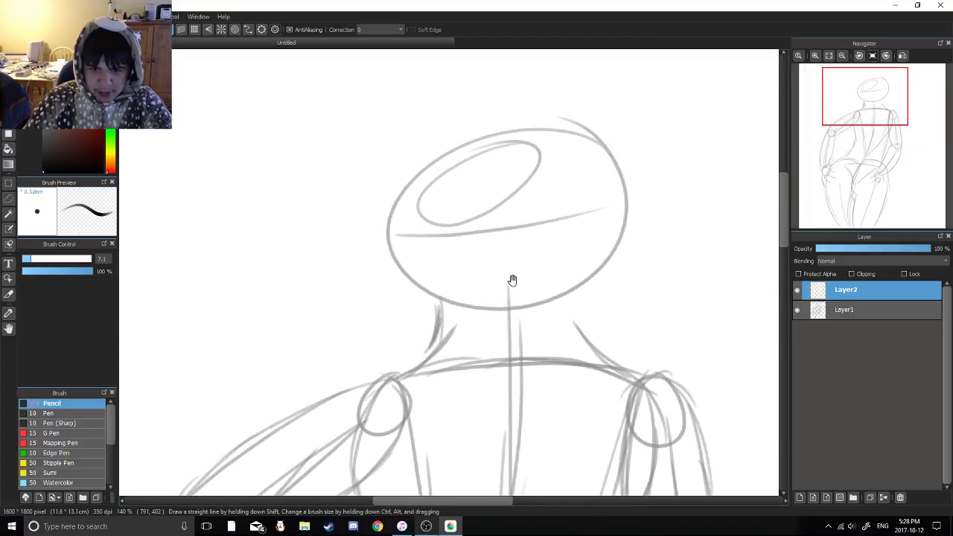
{"action": "left_click_drag", "start_coordinate": [519, 269], "coordinate": [494, 338]}
{"action": "scroll", "coordinate": [447, 277], "scroll_direction": "up", "scroll_amount": 1}
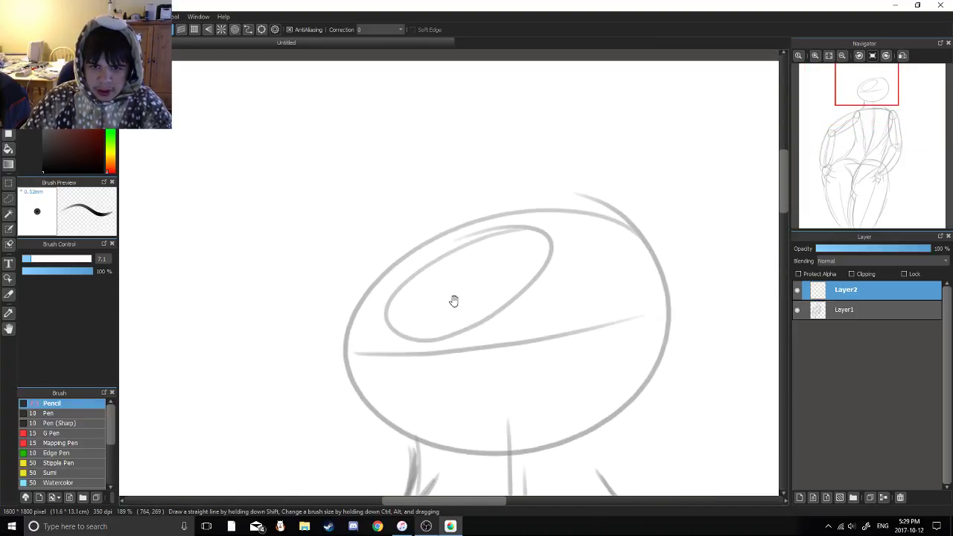
{"action": "left_click_drag", "start_coordinate": [432, 299], "coordinate": [474, 351]}
{"action": "scroll", "coordinate": [449, 336], "scroll_direction": "down", "scroll_amount": 1}
{"action": "left_click_drag", "start_coordinate": [456, 314], "coordinate": [456, 296]}
{"action": "scroll", "coordinate": [447, 293], "scroll_direction": "up", "scroll_amount": 1}
{"action": "scroll", "coordinate": [460, 306], "scroll_direction": "down", "scroll_amount": 4}
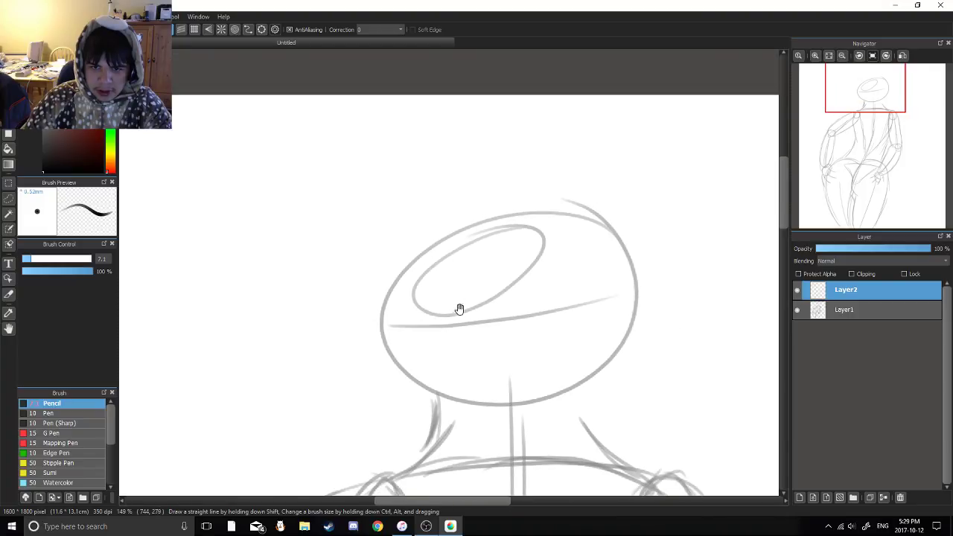
{"action": "left_click_drag", "start_coordinate": [484, 255], "coordinate": [438, 232]}
{"action": "left_click_drag", "start_coordinate": [367, 195], "coordinate": [369, 211]}
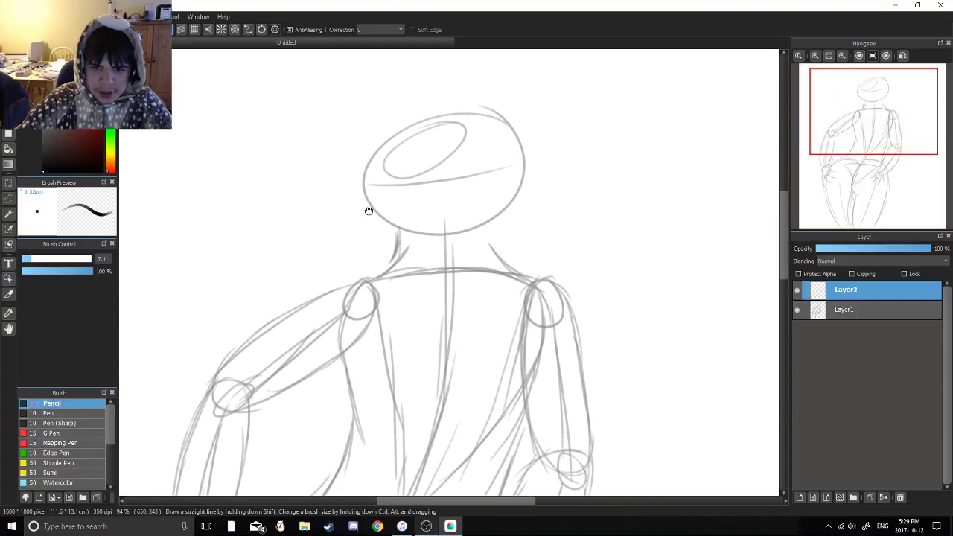
Try a tall ear's outer edge with overlapping strokes from the canvas's upper edge down to the head's left-hand side
{"action": "scroll", "coordinate": [369, 211], "scroll_direction": "up", "scroll_amount": 3}
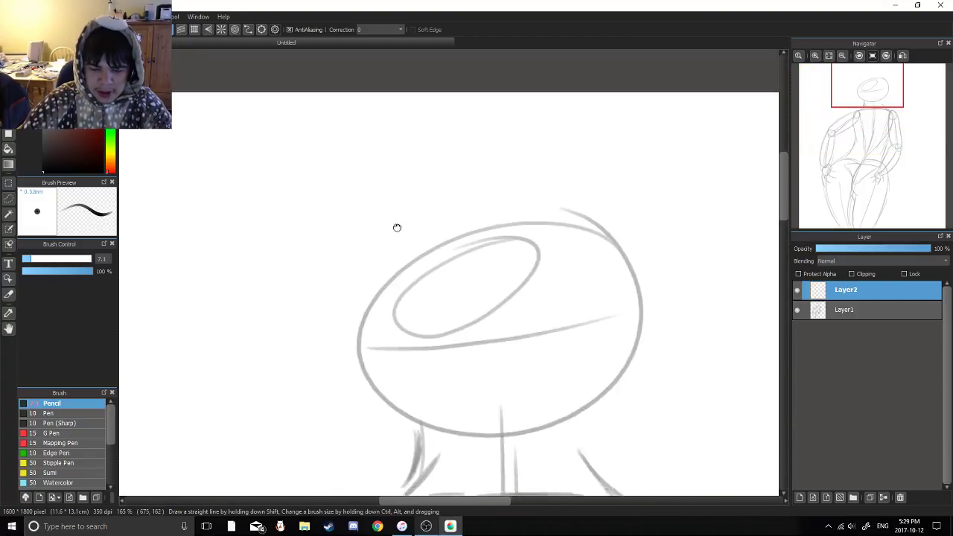
{"action": "mouse_move", "coordinate": [394, 108]}
{"action": "left_mouse_down"}
{"action": "mouse_move", "coordinate": [379, 195]}
{"action": "mouse_move", "coordinate": [338, 233]}
{"action": "left_mouse_up"}
{"action": "key", "text": "ctrl+z"}
{"action": "key", "text": "ctrl+z"}
{"action": "left_click_drag", "start_coordinate": [390, 139], "coordinate": [345, 254]}
{"action": "left_click_drag", "start_coordinate": [390, 165], "coordinate": [344, 279]}
{"action": "left_click_drag", "start_coordinate": [372, 184], "coordinate": [358, 324]}
{"action": "left_click_drag", "start_coordinate": [360, 223], "coordinate": [370, 315]}
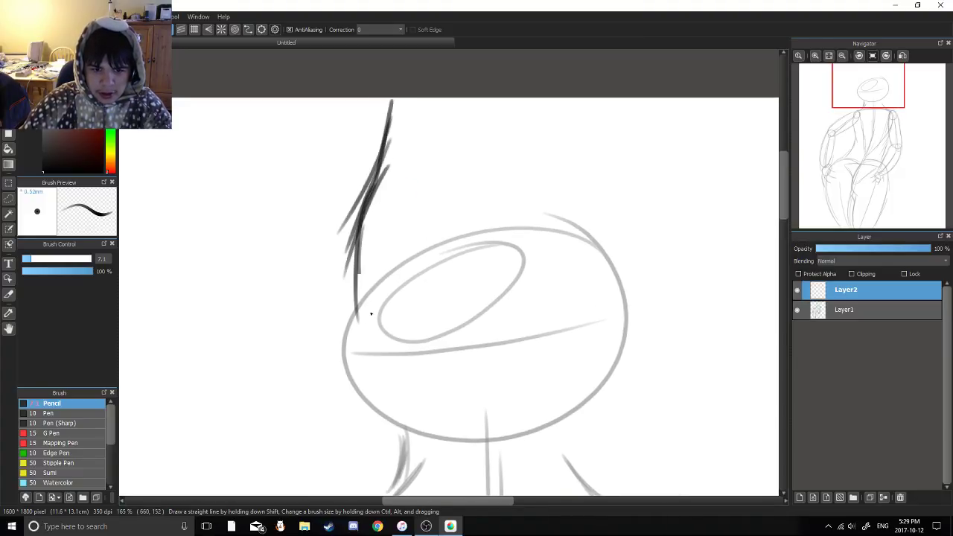
{"action": "left_click_drag", "start_coordinate": [359, 268], "coordinate": [371, 326]}
{"action": "key", "text": "ctrl+z"}
{"action": "key", "text": "ctrl+z"}
{"action": "left_click_drag", "start_coordinate": [365, 199], "coordinate": [362, 317]}
{"action": "left_click_drag", "start_coordinate": [371, 254], "coordinate": [353, 258]}
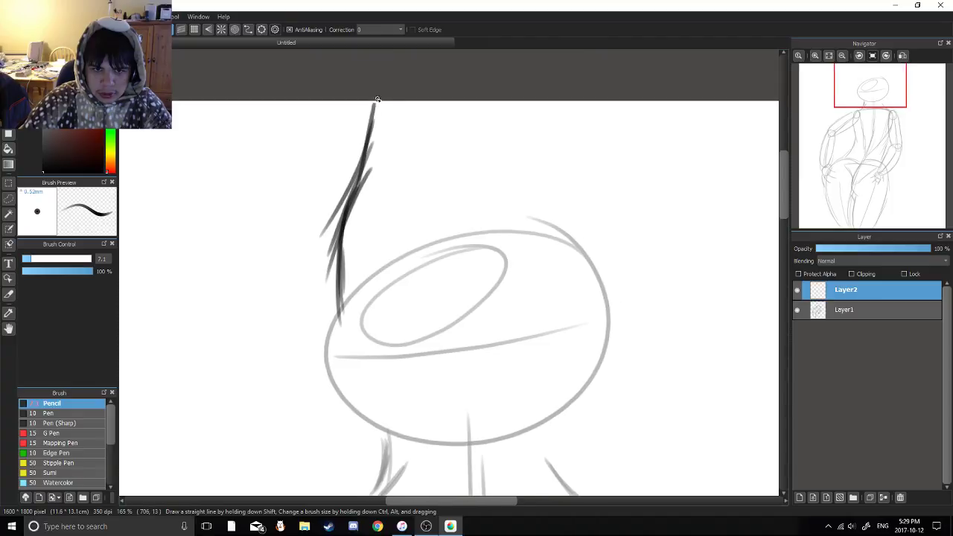
Try the ear's inner edge curving from its tip to the head, with pointed fur tufts beside it
{"action": "left_click_drag", "start_coordinate": [375, 102], "coordinate": [426, 186]}
{"action": "left_click_drag", "start_coordinate": [376, 102], "coordinate": [429, 234]}
{"action": "left_click_drag", "start_coordinate": [413, 145], "coordinate": [428, 227]}
{"action": "mouse_move", "coordinate": [427, 197]}
{"action": "left_mouse_down"}
{"action": "mouse_move", "coordinate": [425, 271]}
{"action": "mouse_move", "coordinate": [415, 247]}
{"action": "left_mouse_up"}
{"action": "left_click_drag", "start_coordinate": [425, 266], "coordinate": [437, 257]}
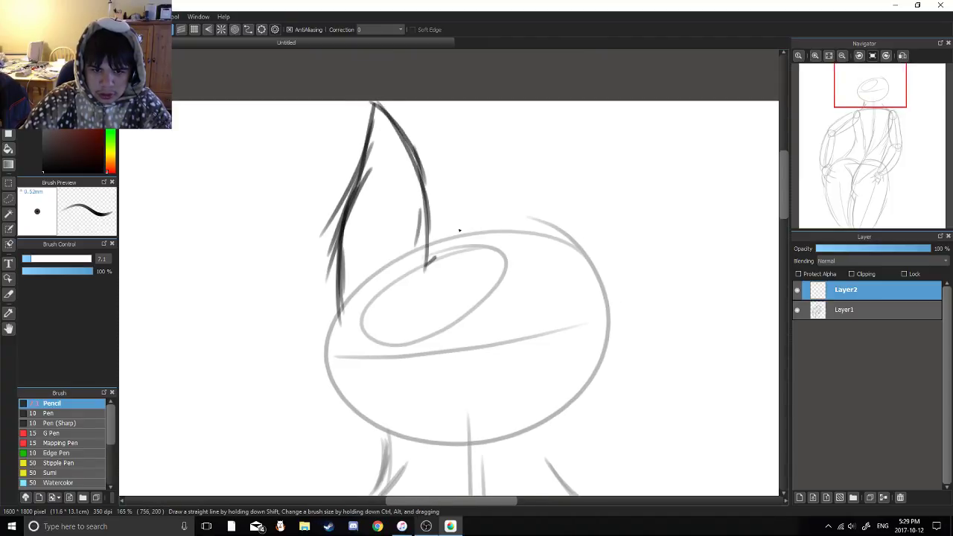
{"action": "left_click_drag", "start_coordinate": [405, 105], "coordinate": [447, 195]}
{"action": "left_click_drag", "start_coordinate": [467, 165], "coordinate": [429, 265]}
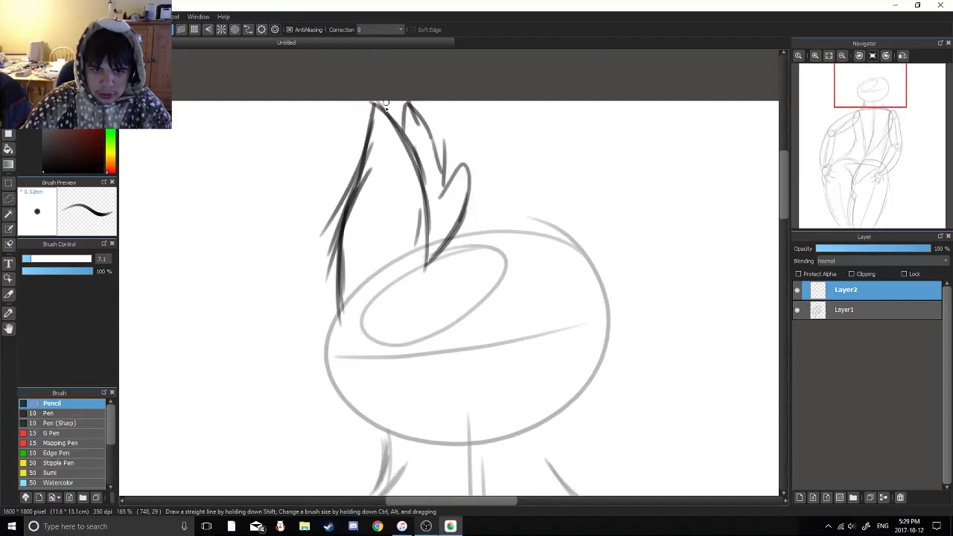
Undo the ear and fur tuft strokes above the head
{"action": "left_click_drag", "start_coordinate": [418, 153], "coordinate": [376, 119]}
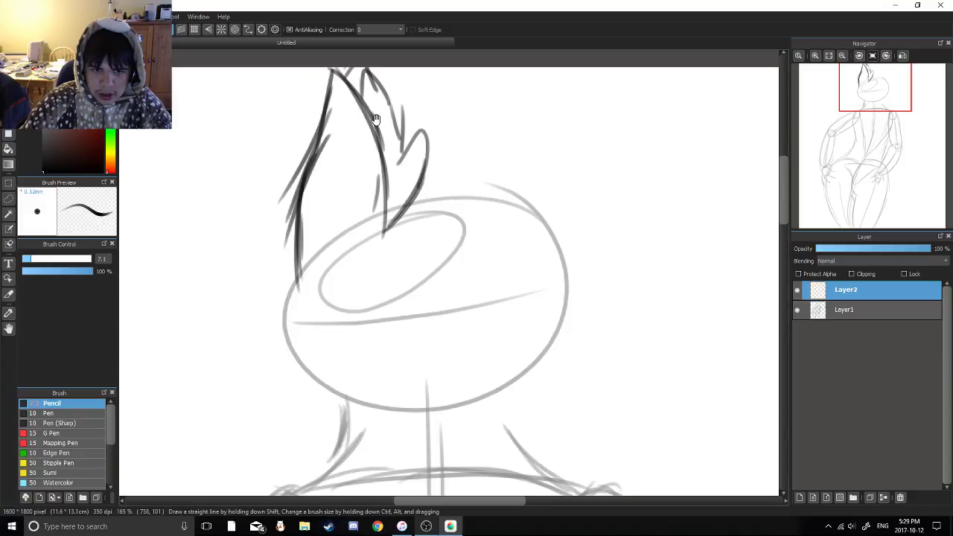
{"action": "scroll", "coordinate": [376, 119], "scroll_direction": "down", "scroll_amount": 4}
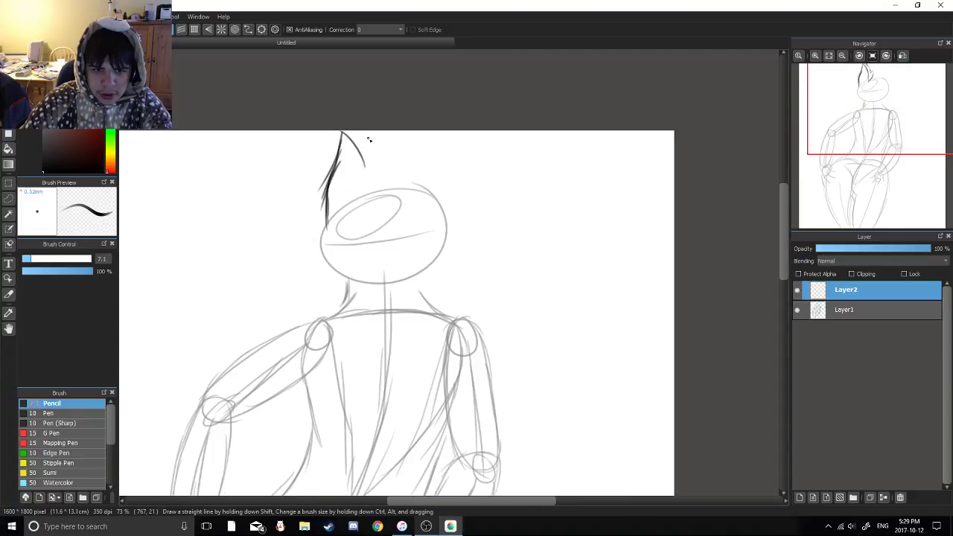
{"action": "key", "text": "ctrl+z"}
{"action": "key", "text": "ctrl+z"}
{"action": "key", "text": "ctrl+z"}
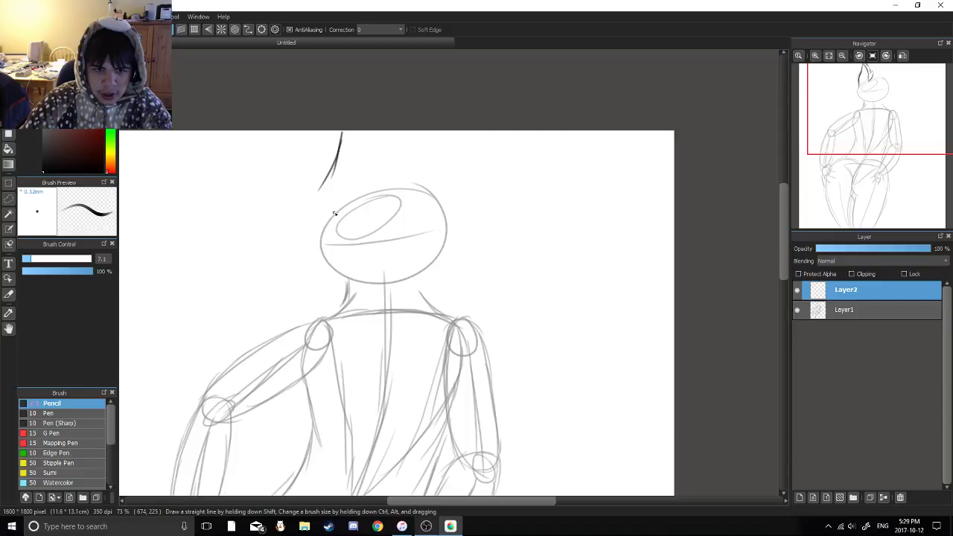
Try a new outer ear edge curving from the canvas's upper edge down toward the head's left-hand side
{"action": "scroll", "coordinate": [335, 219], "scroll_direction": "up", "scroll_amount": 2}
{"action": "scroll", "coordinate": [376, 174], "scroll_direction": "up", "scroll_amount": 2}
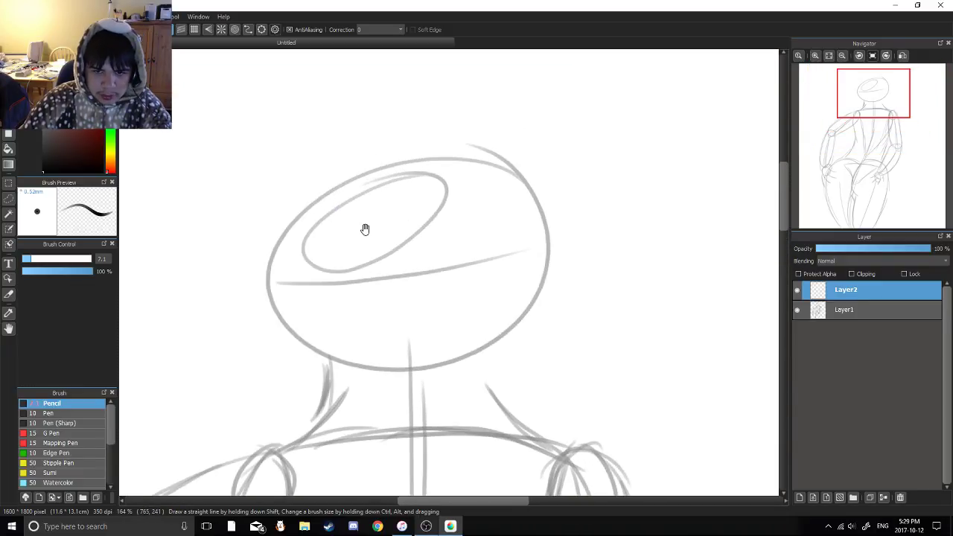
{"action": "left_click_drag", "start_coordinate": [365, 229], "coordinate": [474, 302]}
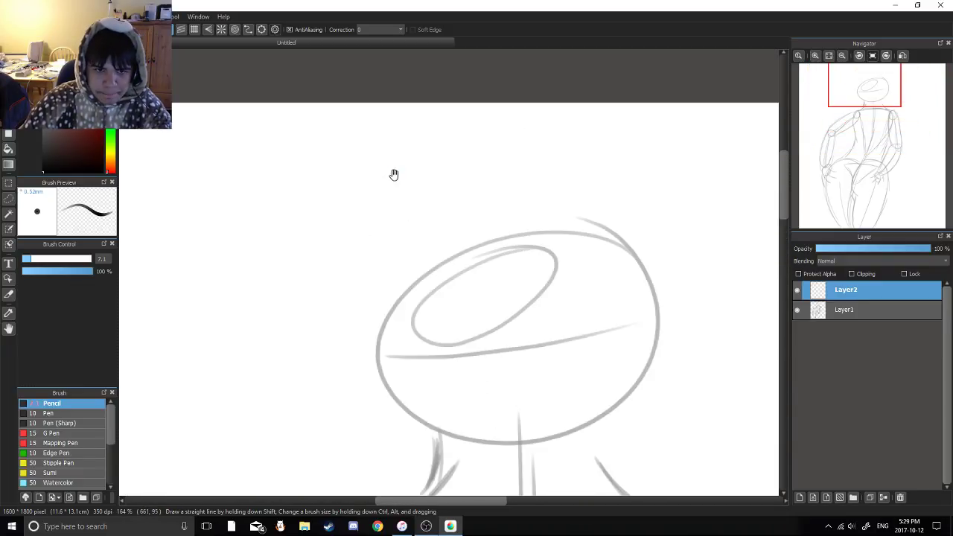
{"action": "left_click_drag", "start_coordinate": [388, 206], "coordinate": [387, 226]}
{"action": "mouse_move", "coordinate": [404, 109]}
{"action": "left_mouse_down"}
{"action": "mouse_move", "coordinate": [396, 169]}
{"action": "mouse_move", "coordinate": [385, 176]}
{"action": "left_mouse_up"}
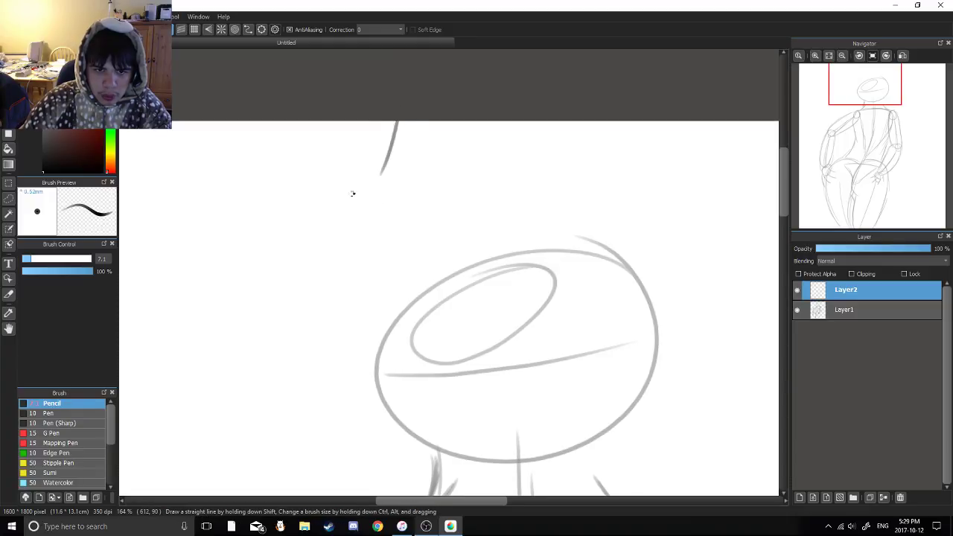
{"action": "left_click_drag", "start_coordinate": [402, 125], "coordinate": [365, 212]}
{"action": "left_click_drag", "start_coordinate": [399, 141], "coordinate": [371, 281]}
{"action": "left_click_drag", "start_coordinate": [371, 224], "coordinate": [384, 306]}
Try a jagged, pointed outline from the ear's base down outside the head's left-hand side to the neck
{"action": "mouse_move", "coordinate": [408, 254]}
{"action": "left_mouse_down"}
{"action": "mouse_move", "coordinate": [432, 176]}
{"action": "mouse_move", "coordinate": [463, 139]}
{"action": "left_mouse_up"}
{"action": "scroll", "coordinate": [433, 177], "scroll_direction": "up", "scroll_amount": 1}
{"action": "mouse_move", "coordinate": [438, 179]}
{"action": "left_mouse_down"}
{"action": "mouse_move", "coordinate": [391, 229]}
{"action": "mouse_move", "coordinate": [440, 202]}
{"action": "mouse_move", "coordinate": [448, 183]}
{"action": "left_mouse_up"}
{"action": "key", "text": "ctrl+z"}
{"action": "key", "text": "ctrl+z"}
{"action": "left_click_drag", "start_coordinate": [443, 175], "coordinate": [403, 224]}
{"action": "left_click_drag", "start_coordinate": [407, 218], "coordinate": [466, 239]}
{"action": "mouse_move", "coordinate": [459, 228]}
{"action": "left_mouse_down"}
{"action": "mouse_move", "coordinate": [428, 198]}
{"action": "mouse_move", "coordinate": [424, 250]}
{"action": "mouse_move", "coordinate": [502, 252]}
{"action": "mouse_move", "coordinate": [509, 262]}
{"action": "left_mouse_up"}
{"action": "key", "text": "ctrl+z"}
{"action": "left_click_drag", "start_coordinate": [470, 194], "coordinate": [397, 263]}
{"action": "scroll", "coordinate": [398, 264], "scroll_direction": "down", "scroll_amount": 2}
{"action": "mouse_move", "coordinate": [432, 185]}
{"action": "left_mouse_down"}
{"action": "mouse_move", "coordinate": [382, 259]}
{"action": "mouse_move", "coordinate": [378, 301]}
{"action": "left_mouse_up"}
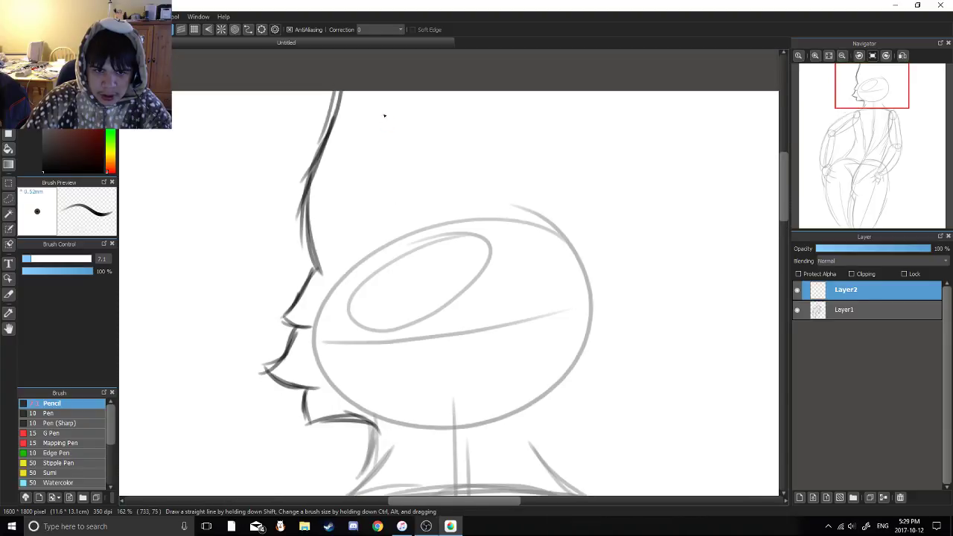
Try the ear's inner edge curving down to the head, with zigzag tuft strokes beside it
{"action": "left_click_drag", "start_coordinate": [367, 92], "coordinate": [426, 229]}
{"action": "mouse_move", "coordinate": [393, 125]}
{"action": "left_mouse_down"}
{"action": "mouse_move", "coordinate": [414, 236]}
{"action": "mouse_move", "coordinate": [439, 192]}
{"action": "mouse_move", "coordinate": [424, 220]}
{"action": "left_mouse_up"}
{"action": "left_click_drag", "start_coordinate": [426, 201], "coordinate": [430, 131]}
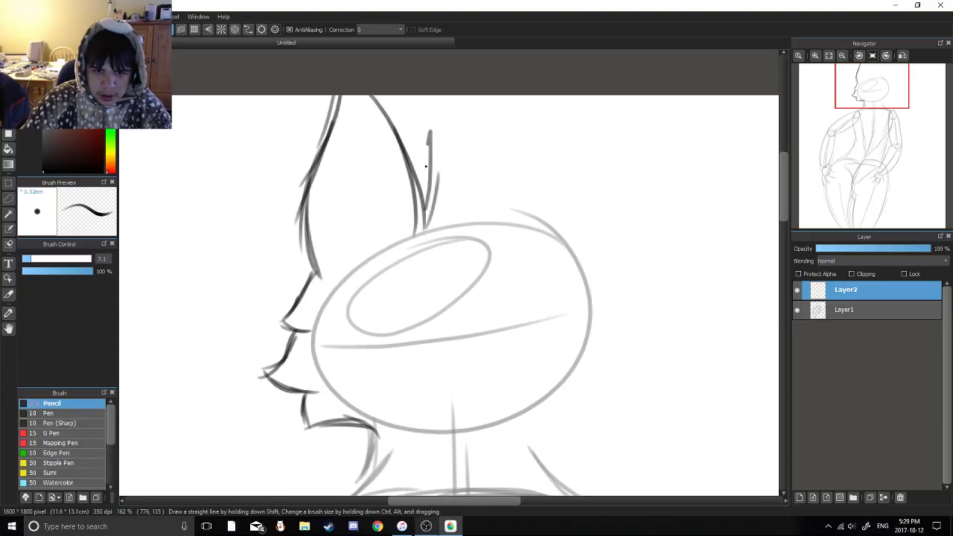
{"action": "left_click_drag", "start_coordinate": [427, 166], "coordinate": [406, 123]}
Try a curved stroke along the upper edge of the head, starting at the ear's base
{"action": "left_click_drag", "start_coordinate": [477, 223], "coordinate": [410, 175]}
{"action": "left_click_drag", "start_coordinate": [359, 159], "coordinate": [446, 169]}
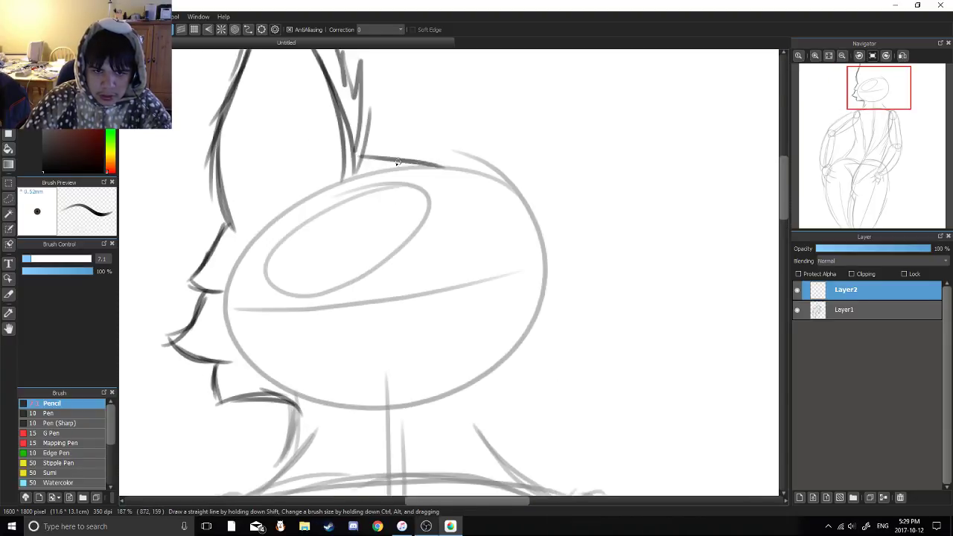
{"action": "key", "text": "ctrl+z"}
{"action": "key", "text": "ctrl+z"}
{"action": "mouse_move", "coordinate": [363, 170]}
{"action": "left_mouse_down"}
{"action": "mouse_move", "coordinate": [480, 184]}
{"action": "mouse_move", "coordinate": [496, 203]}
{"action": "left_mouse_up"}
{"action": "left_click_drag", "start_coordinate": [480, 201], "coordinate": [495, 134]}
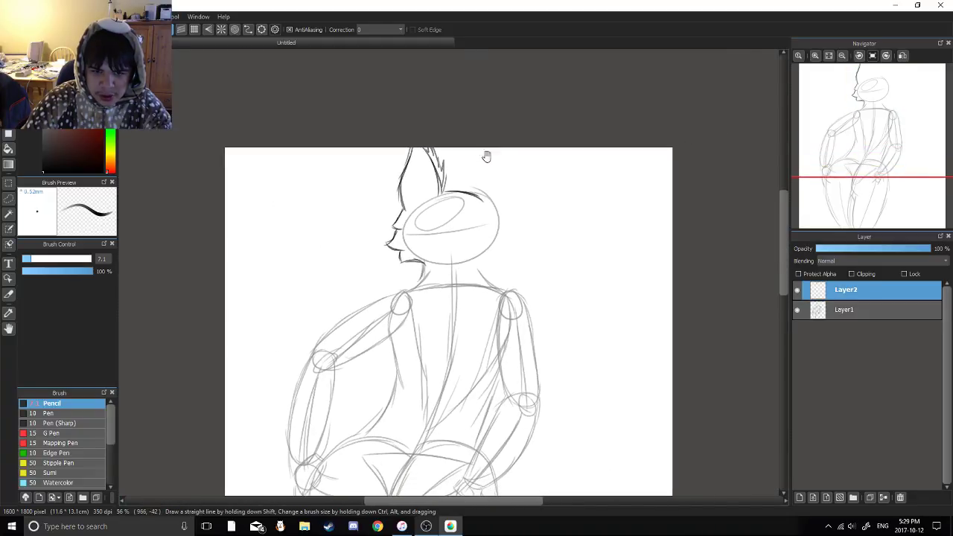
Undo all ear, face and head outline strokes drawn on Layer2
{"action": "left_click_drag", "start_coordinate": [421, 194], "coordinate": [419, 227]}
{"action": "key", "text": "ctrl+z"}
{"action": "key", "text": "ctrl+z"}
{"action": "key", "text": "ctrl+z"}
{"action": "key", "text": "ctrl+z"}
{"action": "key", "text": "ctrl+z"}
{"action": "key", "text": "ctrl+z"}
{"action": "key", "text": "ctrl+z"}
{"action": "key", "text": "ctrl+z"}
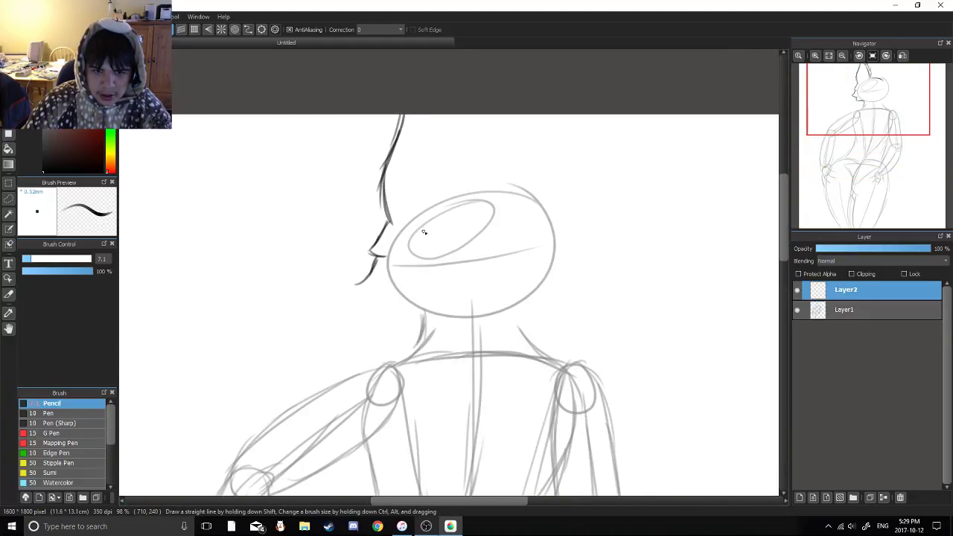
{"action": "key", "text": "ctrl+z"}
{"action": "key", "text": "ctrl+z"}
{"action": "key", "text": "ctrl+z"}
{"action": "key", "text": "ctrl+z"}
{"action": "key", "text": "ctrl+z"}
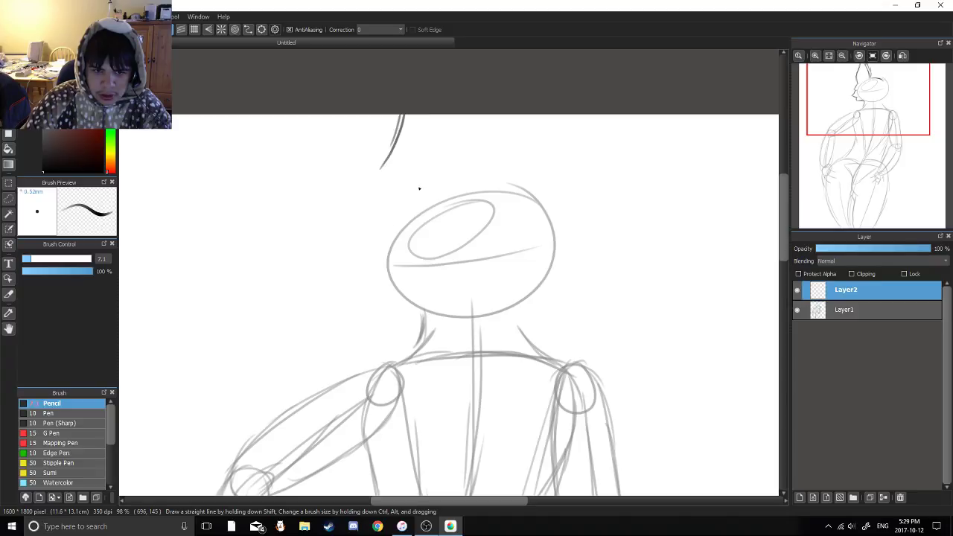
{"action": "key", "text": "ctrl+z"}
{"action": "key", "text": "ctrl+z"}
{"action": "left_click_drag", "start_coordinate": [528, 248], "coordinate": [474, 224]}
Set the eraser size to 154 and erase the entire head construction from Layer1
{"action": "left_click", "coordinate": [77, 260]}
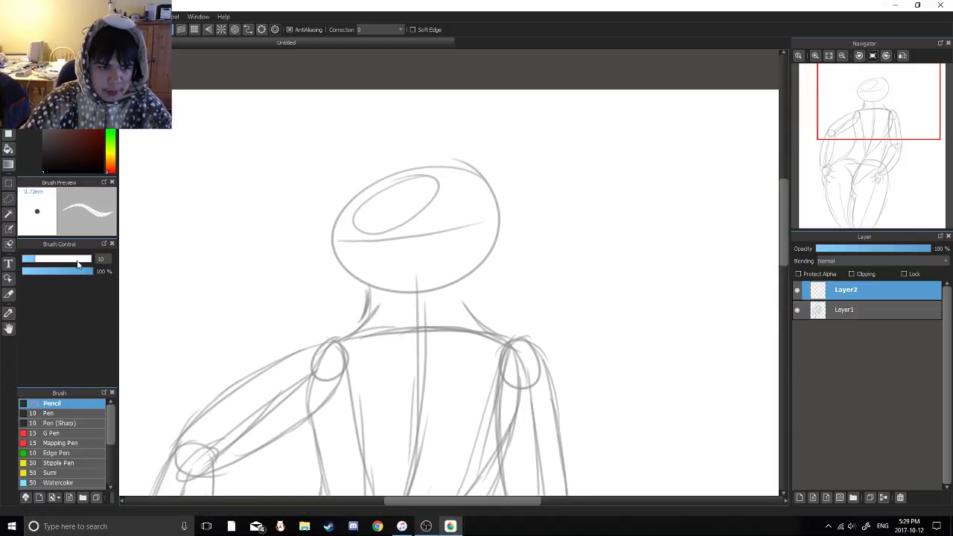
{"action": "left_click_drag", "start_coordinate": [69, 260], "coordinate": [91, 259]}
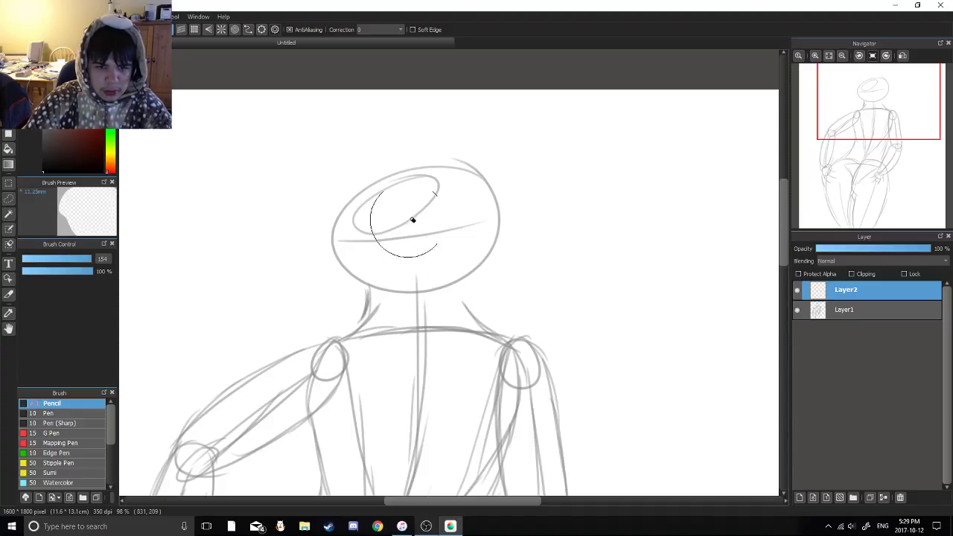
{"action": "left_click", "coordinate": [845, 310]}
{"action": "mouse_move", "coordinate": [462, 186]}
{"action": "left_mouse_down"}
{"action": "mouse_move", "coordinate": [430, 156]}
{"action": "mouse_move", "coordinate": [397, 242]}
{"action": "mouse_move", "coordinate": [398, 270]}
{"action": "mouse_move", "coordinate": [447, 261]}
{"action": "mouse_move", "coordinate": [530, 202]}
{"action": "left_mouse_up"}
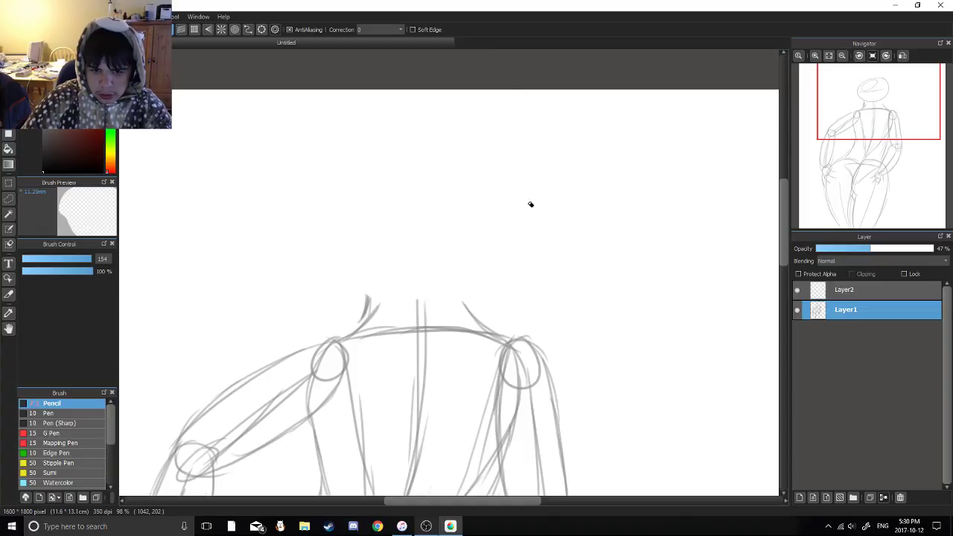
Set the eraser size to 25 and switch back to the Pencil brush
{"action": "key", "text": "e"}
{"action": "key", "text": "e"}
{"action": "left_click_drag", "start_coordinate": [80, 260], "coordinate": [58, 261]}
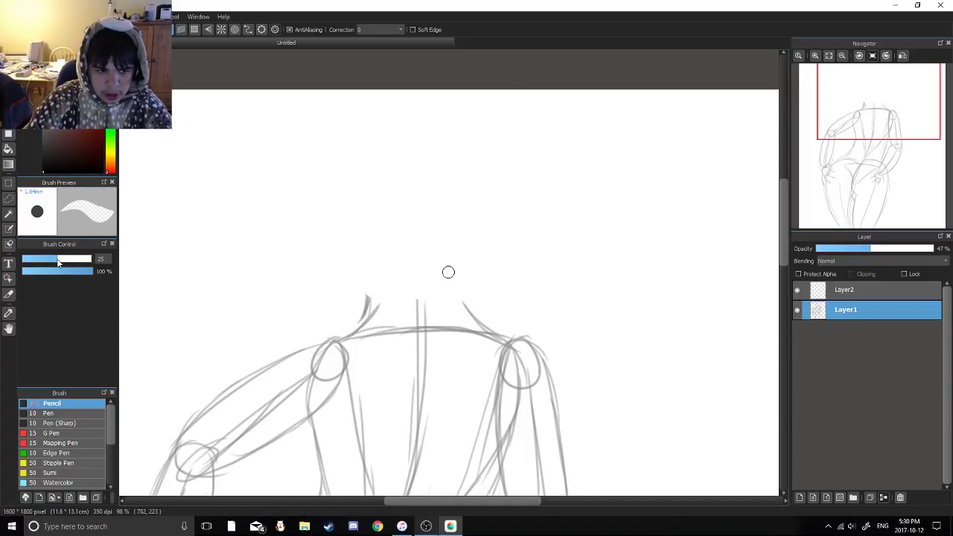
{"action": "key", "text": "e"}
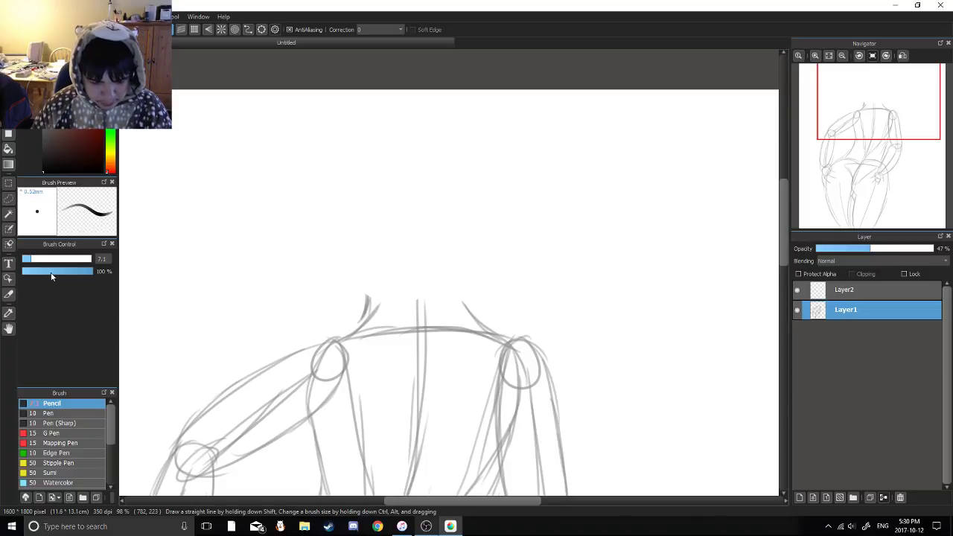
Sketch the left-hand side, crown and right-hand edge of a new round head above the neck on Layer1
{"action": "mouse_move", "coordinate": [434, 248]}
{"action": "left_mouse_down"}
{"action": "mouse_move", "coordinate": [447, 253]}
{"action": "mouse_move", "coordinate": [417, 225]}
{"action": "mouse_move", "coordinate": [423, 216]}
{"action": "left_mouse_up"}
{"action": "scroll", "coordinate": [414, 248], "scroll_direction": "up", "scroll_amount": 2}
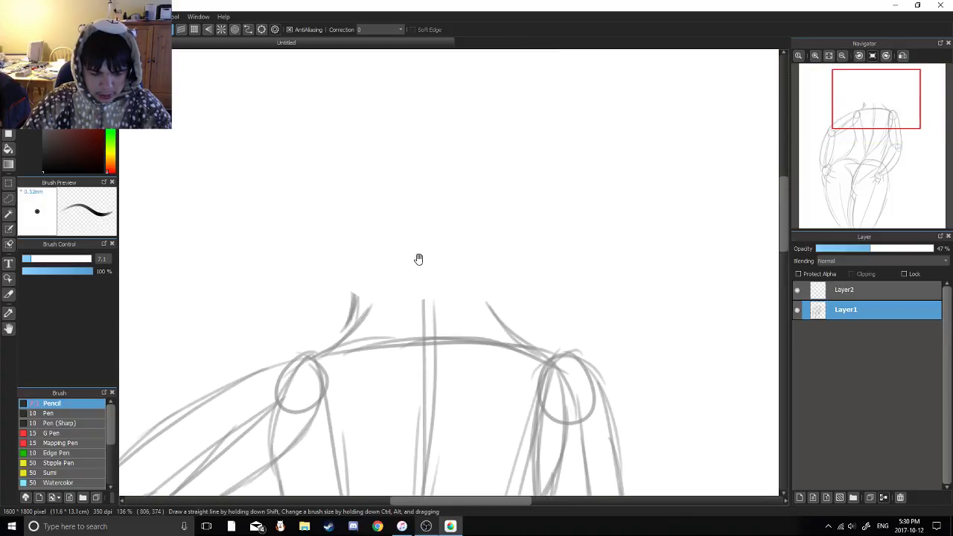
{"action": "scroll", "coordinate": [419, 266], "scroll_direction": "up", "scroll_amount": 1}
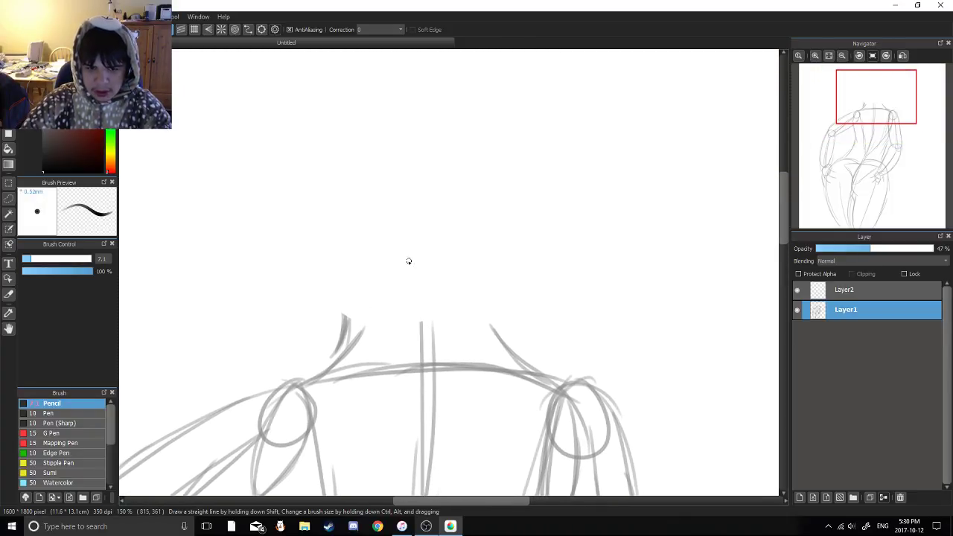
{"action": "mouse_move", "coordinate": [382, 260]}
{"action": "left_mouse_down"}
{"action": "mouse_move", "coordinate": [423, 339]}
{"action": "mouse_move", "coordinate": [421, 299]}
{"action": "mouse_move", "coordinate": [438, 342]}
{"action": "mouse_move", "coordinate": [365, 303]}
{"action": "left_mouse_up"}
{"action": "key", "text": "ctrl+z"}
{"action": "key", "text": "ctrl+z"}
{"action": "key", "text": "ctrl+z"}
{"action": "mouse_move", "coordinate": [431, 325]}
{"action": "left_mouse_down"}
{"action": "mouse_move", "coordinate": [340, 294]}
{"action": "mouse_move", "coordinate": [323, 216]}
{"action": "mouse_move", "coordinate": [436, 123]}
{"action": "mouse_move", "coordinate": [514, 189]}
{"action": "mouse_move", "coordinate": [526, 222]}
{"action": "left_mouse_up"}
{"action": "key", "text": "ctrl+z"}
{"action": "left_click_drag", "start_coordinate": [507, 158], "coordinate": [496, 306]}
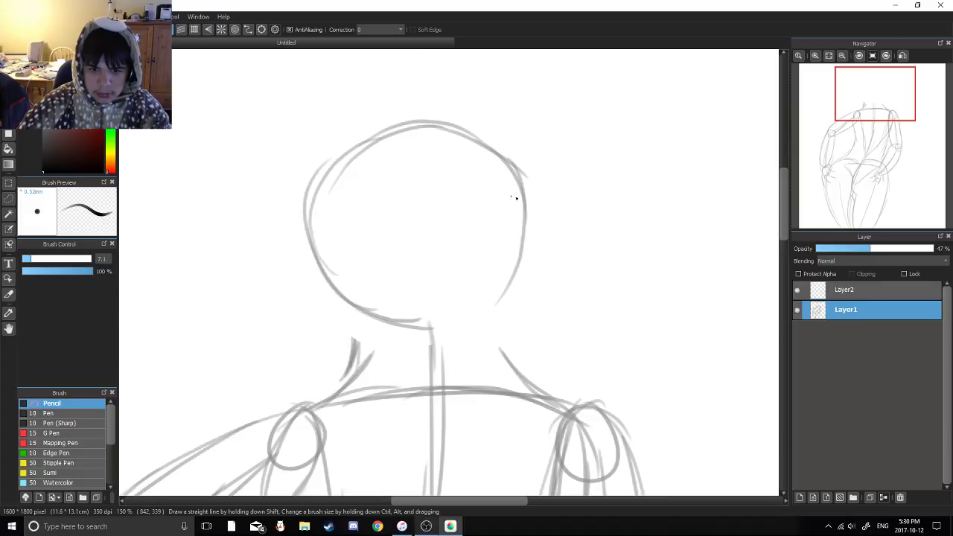
Close the round head with curved strokes along its lower right-hand side down to the neck line
{"action": "left_click_drag", "start_coordinate": [519, 197], "coordinate": [450, 320]}
{"action": "left_click_drag", "start_coordinate": [511, 248], "coordinate": [462, 321]}
{"action": "key", "text": "ctrl+z"}
{"action": "key", "text": "ctrl+z"}
{"action": "mouse_move", "coordinate": [525, 202]}
{"action": "left_mouse_down"}
{"action": "mouse_move", "coordinate": [526, 260]}
{"action": "mouse_move", "coordinate": [432, 328]}
{"action": "left_mouse_up"}
{"action": "left_click_drag", "start_coordinate": [522, 246], "coordinate": [420, 328]}
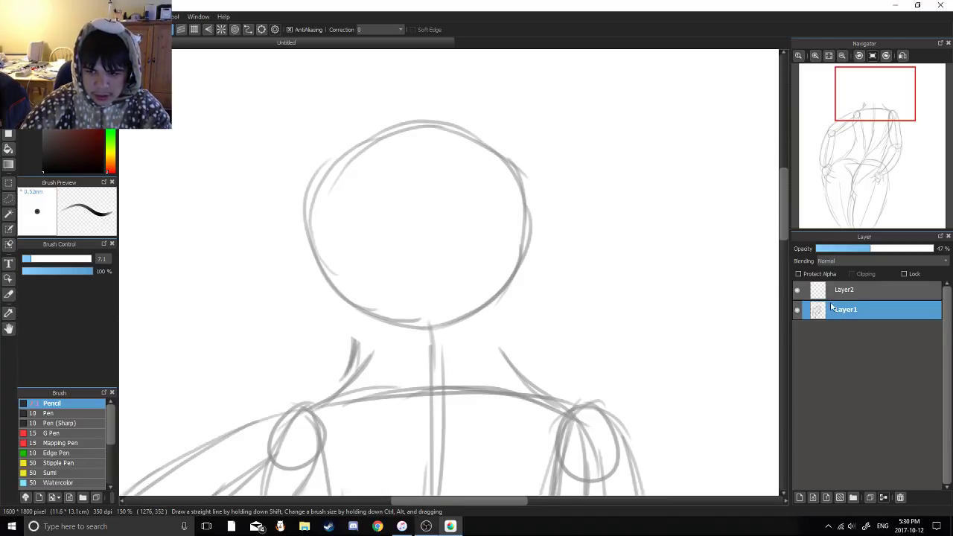
Draw a narrow, slanted leaf-shaped ear base along the round head's upper left-hand edge on Layer1
{"action": "left_click", "coordinate": [879, 292]}
{"action": "left_click", "coordinate": [810, 311]}
{"action": "left_click_drag", "start_coordinate": [455, 183], "coordinate": [600, 242]}
{"action": "scroll", "coordinate": [532, 214], "scroll_direction": "up", "scroll_amount": 1}
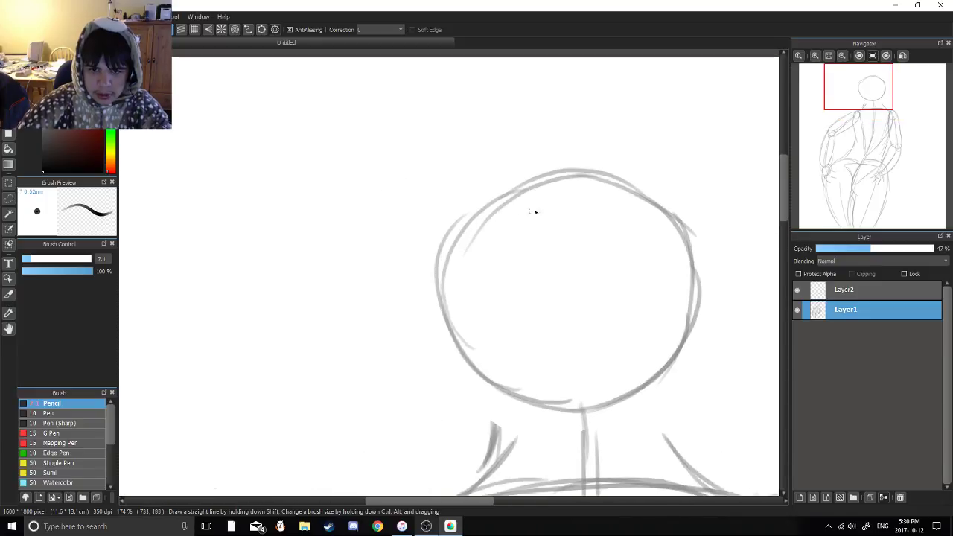
{"action": "mouse_move", "coordinate": [536, 192]}
{"action": "left_mouse_down"}
{"action": "mouse_move", "coordinate": [485, 210]}
{"action": "mouse_move", "coordinate": [462, 260]}
{"action": "mouse_move", "coordinate": [549, 186]}
{"action": "left_mouse_up"}
{"action": "key", "text": "ctrl+z"}
{"action": "left_click_drag", "start_coordinate": [536, 217], "coordinate": [419, 220]}
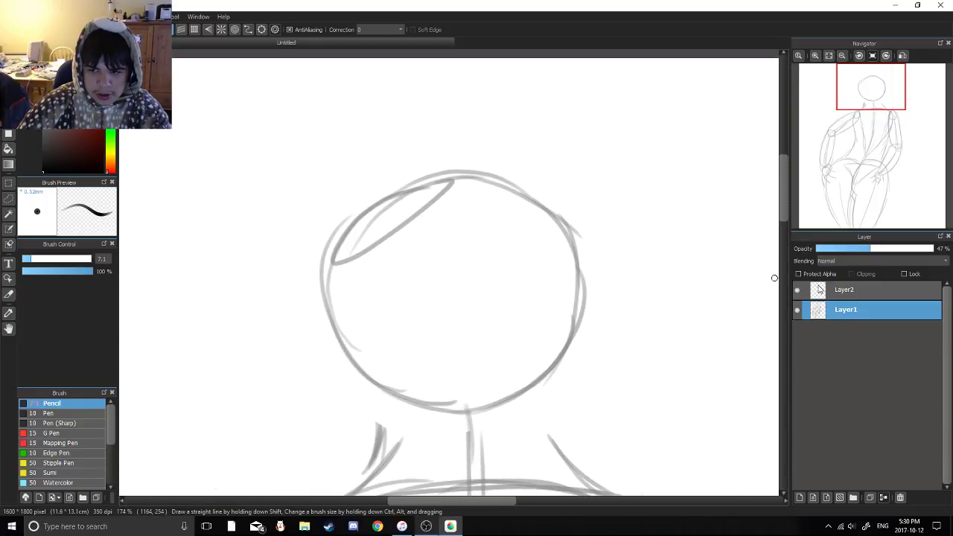
Switch to Layer2 and sketch a tall pointed ear with a jagged fur tuft beside it above the round head's crown
{"action": "left_click", "coordinate": [820, 289]}
{"action": "left_click_drag", "start_coordinate": [447, 179], "coordinate": [564, 258]}
{"action": "left_click_drag", "start_coordinate": [468, 138], "coordinate": [426, 229]}
{"action": "left_click_drag", "start_coordinate": [468, 139], "coordinate": [436, 289]}
{"action": "left_click_drag", "start_coordinate": [459, 172], "coordinate": [445, 323]}
{"action": "left_click_drag", "start_coordinate": [438, 230], "coordinate": [456, 337]}
{"action": "left_click_drag", "start_coordinate": [520, 196], "coordinate": [451, 189]}
{"action": "mouse_move", "coordinate": [457, 132]}
{"action": "left_mouse_down"}
{"action": "mouse_move", "coordinate": [489, 236]}
{"action": "mouse_move", "coordinate": [483, 261]}
{"action": "left_mouse_up"}
{"action": "mouse_move", "coordinate": [491, 189]}
{"action": "left_mouse_down"}
{"action": "mouse_move", "coordinate": [488, 251]}
{"action": "mouse_move", "coordinate": [455, 269]}
{"action": "mouse_move", "coordinate": [468, 131]}
{"action": "left_mouse_up"}
{"action": "left_click_drag", "start_coordinate": [488, 205], "coordinate": [414, 119]}
Draw the forehead along the head circle and sweep it outward into a long, upturned snout bridge
{"action": "mouse_move", "coordinate": [415, 155]}
{"action": "left_mouse_down"}
{"action": "mouse_move", "coordinate": [479, 160]}
{"action": "mouse_move", "coordinate": [498, 179]}
{"action": "left_mouse_up"}
{"action": "key", "text": "ctrl+z"}
{"action": "mouse_move", "coordinate": [430, 172]}
{"action": "left_mouse_down"}
{"action": "mouse_move", "coordinate": [498, 186]}
{"action": "mouse_move", "coordinate": [539, 239]}
{"action": "mouse_move", "coordinate": [572, 259]}
{"action": "left_mouse_up"}
{"action": "mouse_move", "coordinate": [526, 220]}
{"action": "left_mouse_down"}
{"action": "mouse_move", "coordinate": [481, 210]}
{"action": "mouse_move", "coordinate": [542, 250]}
{"action": "left_mouse_up"}
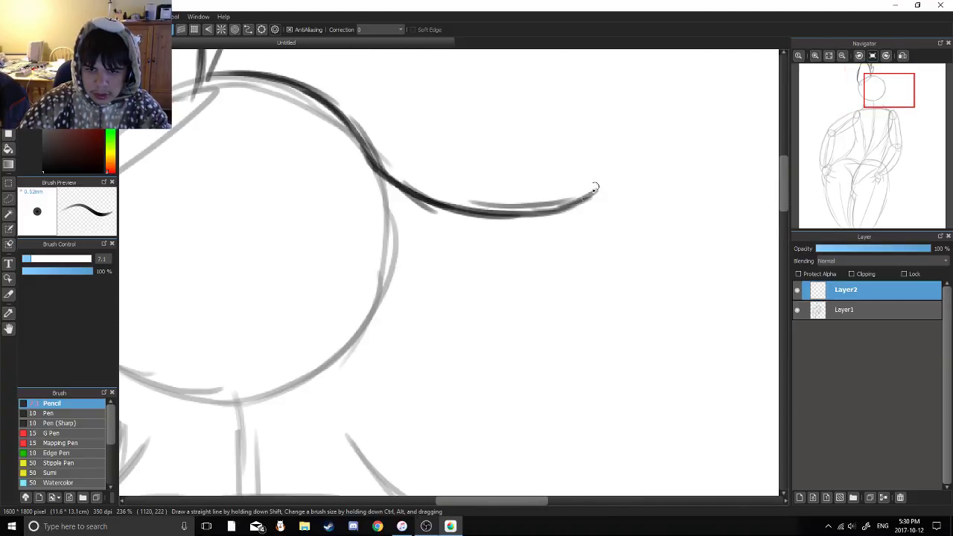
{"action": "left_click_drag", "start_coordinate": [573, 204], "coordinate": [601, 187]}
Sketch the front of the snout, erasing and redrawing the tip with the Pencil so it curves down toward the chin
{"action": "mouse_move", "coordinate": [607, 189]}
{"action": "left_mouse_down"}
{"action": "mouse_move", "coordinate": [612, 232]}
{"action": "mouse_move", "coordinate": [588, 282]}
{"action": "left_mouse_up"}
{"action": "mouse_move", "coordinate": [608, 239]}
{"action": "left_mouse_down"}
{"action": "mouse_move", "coordinate": [615, 206]}
{"action": "mouse_move", "coordinate": [594, 292]}
{"action": "mouse_move", "coordinate": [558, 311]}
{"action": "left_mouse_up"}
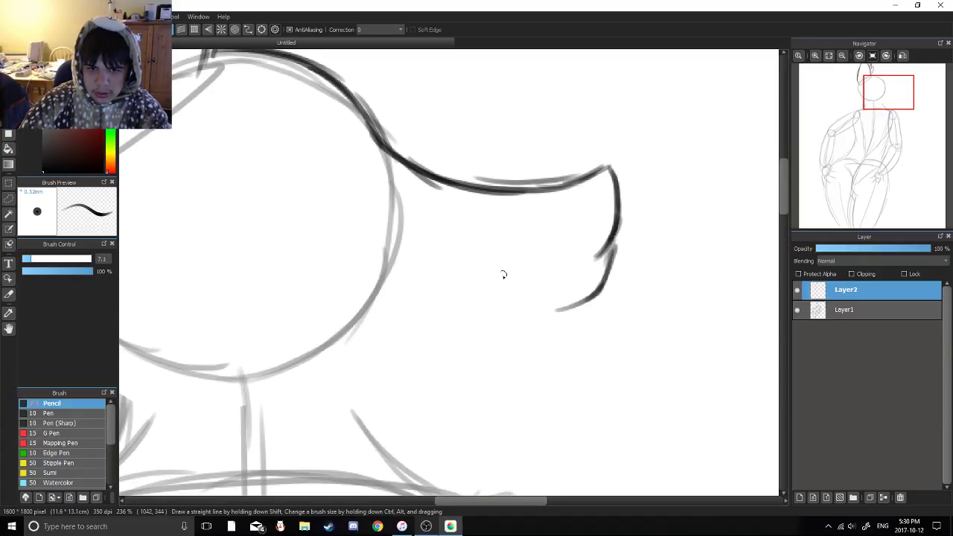
{"action": "left_click_drag", "start_coordinate": [573, 249], "coordinate": [615, 223]}
{"action": "key", "text": "ctrl+z"}
{"action": "key", "text": "e"}
{"action": "left_click_drag", "start_coordinate": [609, 160], "coordinate": [611, 180]}
{"action": "mouse_move", "coordinate": [617, 219]}
{"action": "left_mouse_down"}
{"action": "mouse_move", "coordinate": [653, 284]}
{"action": "mouse_move", "coordinate": [662, 186]}
{"action": "left_mouse_up"}
{"action": "key", "text": "b"}
{"action": "mouse_move", "coordinate": [600, 150]}
{"action": "left_mouse_down"}
{"action": "mouse_move", "coordinate": [612, 151]}
{"action": "mouse_move", "coordinate": [624, 182]}
{"action": "mouse_move", "coordinate": [620, 214]}
{"action": "left_mouse_up"}
{"action": "left_click_drag", "start_coordinate": [627, 204], "coordinate": [602, 266]}
Draw the lower jaw line from the front of the snout back to the underside of the head circle
{"action": "mouse_move", "coordinate": [617, 236]}
{"action": "left_mouse_down"}
{"action": "mouse_move", "coordinate": [657, 208]}
{"action": "mouse_move", "coordinate": [780, 180]}
{"action": "left_mouse_up"}
{"action": "left_click_drag", "start_coordinate": [775, 202], "coordinate": [674, 242]}
{"action": "left_click_drag", "start_coordinate": [757, 216], "coordinate": [630, 246]}
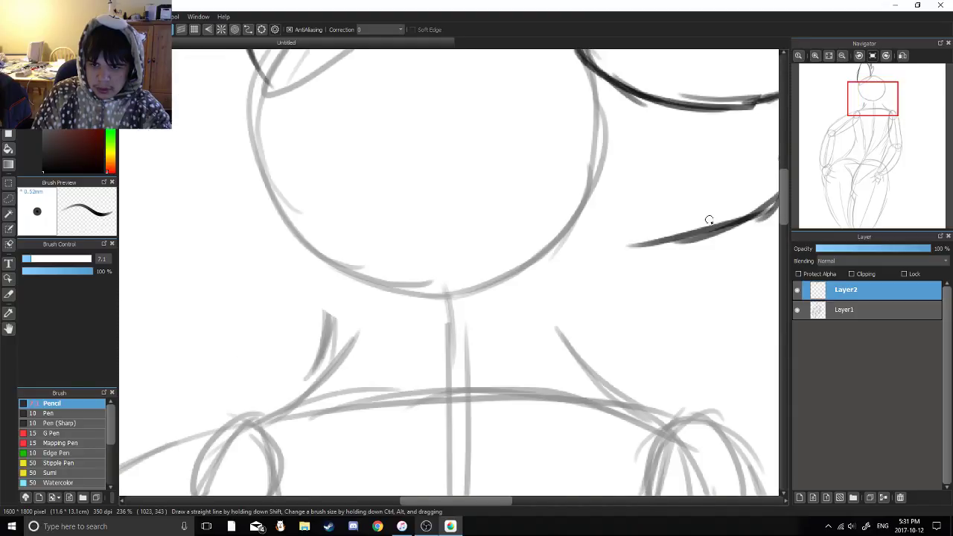
{"action": "left_click_drag", "start_coordinate": [701, 228], "coordinate": [534, 257]}
Outline both sides of the neck, adding small fur tufts where they meet the head
{"action": "mouse_move", "coordinate": [562, 252]}
{"action": "left_mouse_down"}
{"action": "mouse_move", "coordinate": [547, 297]}
{"action": "mouse_move", "coordinate": [584, 357]}
{"action": "left_mouse_up"}
{"action": "left_click_drag", "start_coordinate": [557, 304], "coordinate": [595, 374]}
{"action": "key", "text": "space"}
{"action": "left_click_drag", "start_coordinate": [426, 278], "coordinate": [538, 260]}
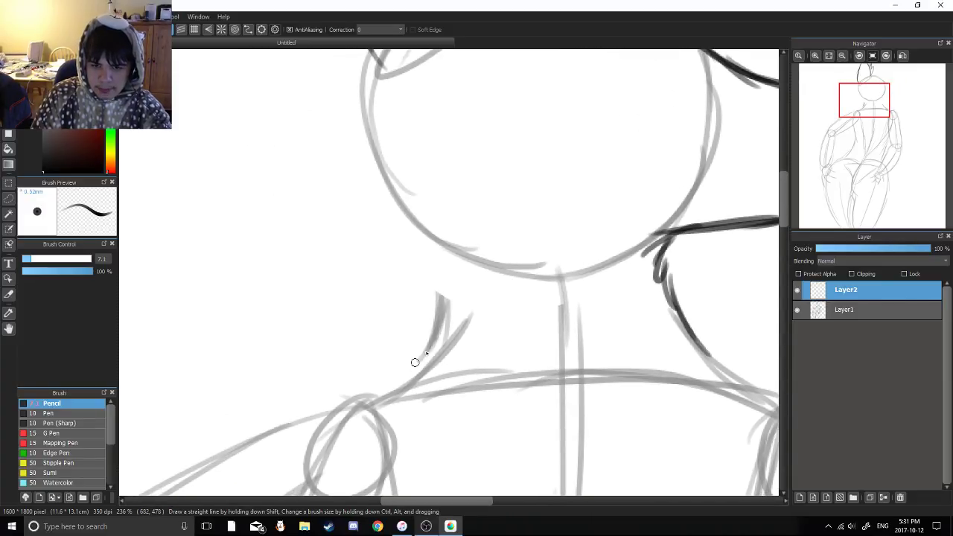
{"action": "left_click_drag", "start_coordinate": [415, 362], "coordinate": [442, 273]}
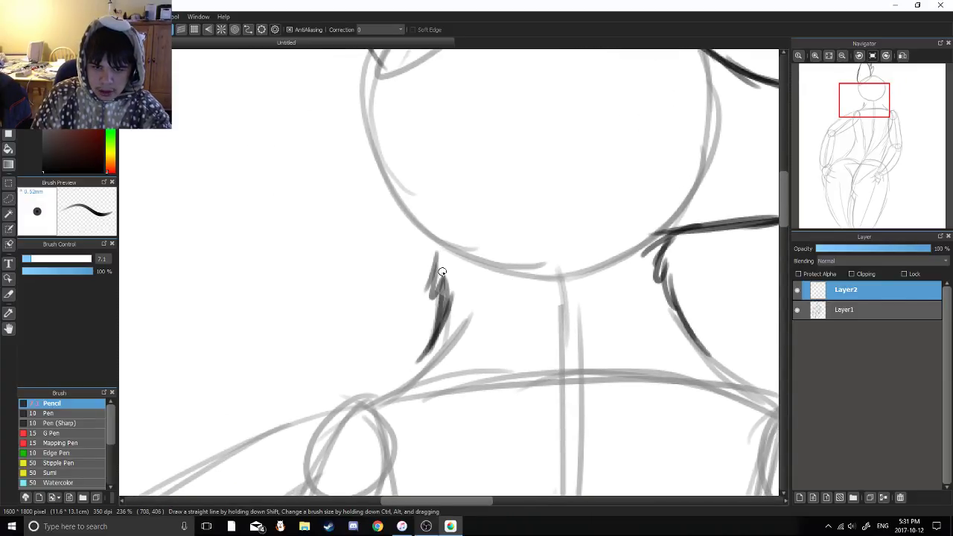
Draw jagged cheek fur along the back of the head from the ear base down to the neck
{"action": "key", "text": "space"}
{"action": "left_click_drag", "start_coordinate": [387, 112], "coordinate": [470, 204]}
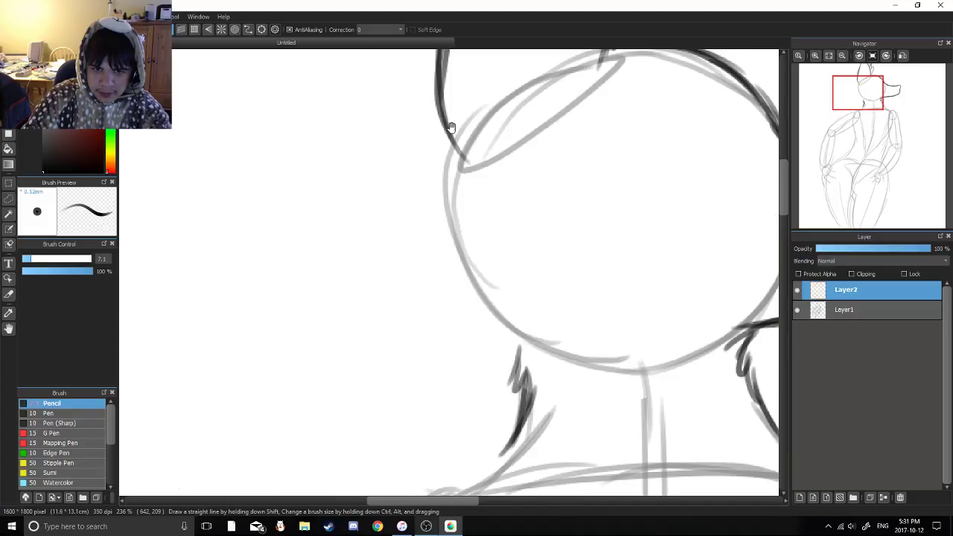
{"action": "left_click_drag", "start_coordinate": [451, 128], "coordinate": [466, 87]}
{"action": "mouse_move", "coordinate": [454, 88]}
{"action": "left_mouse_down"}
{"action": "mouse_move", "coordinate": [425, 176]}
{"action": "mouse_move", "coordinate": [414, 140]}
{"action": "left_mouse_up"}
{"action": "mouse_move", "coordinate": [417, 149]}
{"action": "left_mouse_down"}
{"action": "mouse_move", "coordinate": [447, 216]}
{"action": "mouse_move", "coordinate": [417, 291]}
{"action": "mouse_move", "coordinate": [524, 291]}
{"action": "left_mouse_up"}
Add a triangular nose at the tip of the snout by drawing its slanted inner edge
{"action": "scroll", "coordinate": [523, 291], "scroll_direction": "down", "scroll_amount": 2}
{"action": "key", "text": "space"}
{"action": "left_click_drag", "start_coordinate": [517, 242], "coordinate": [362, 277]}
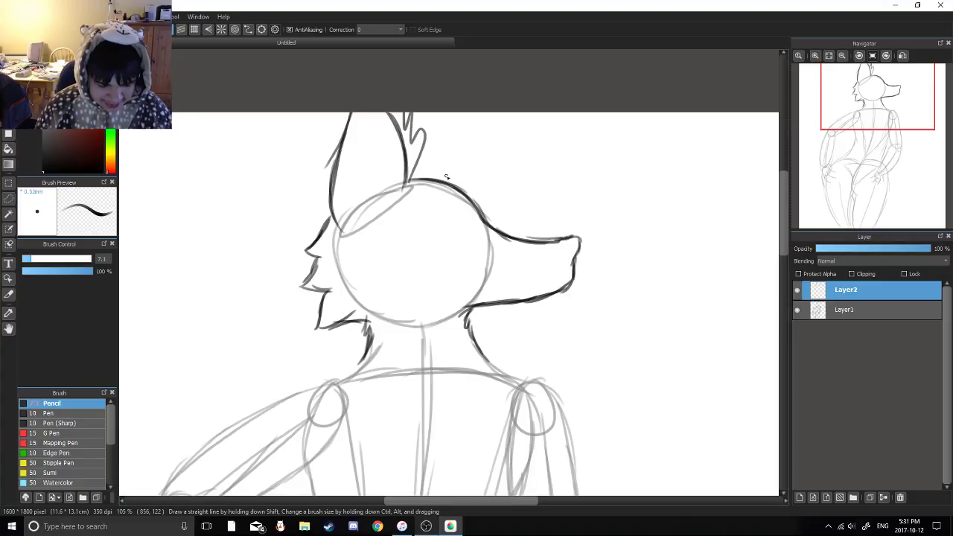
{"action": "left_click_drag", "start_coordinate": [467, 193], "coordinate": [423, 192]}
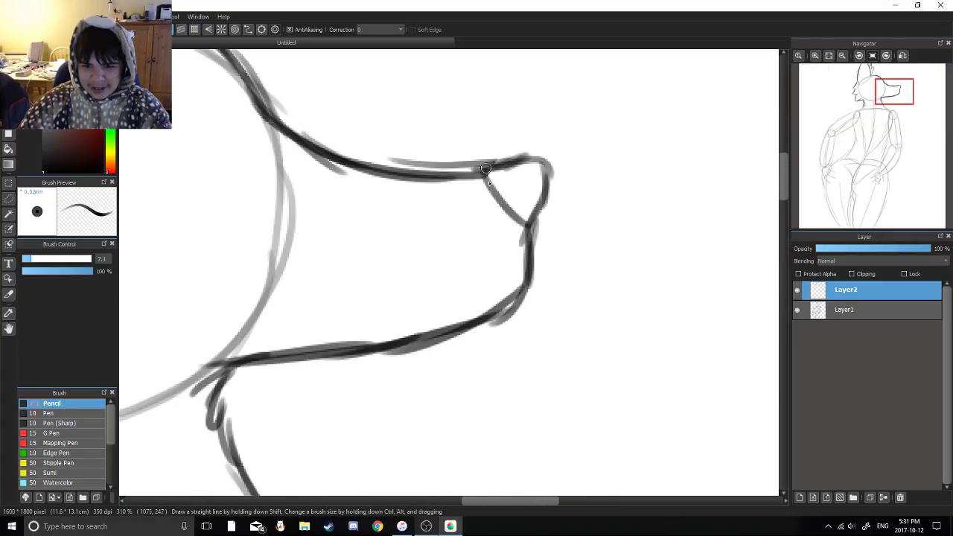
{"action": "left_click_drag", "start_coordinate": [486, 172], "coordinate": [506, 215]}
Erase the nose's rounded front edge and redraw it as a straighter slanted line, undoing the unwanted versions
{"action": "key", "text": "e"}
{"action": "left_click_drag", "start_coordinate": [554, 185], "coordinate": [544, 219]}
{"action": "key", "text": "b"}
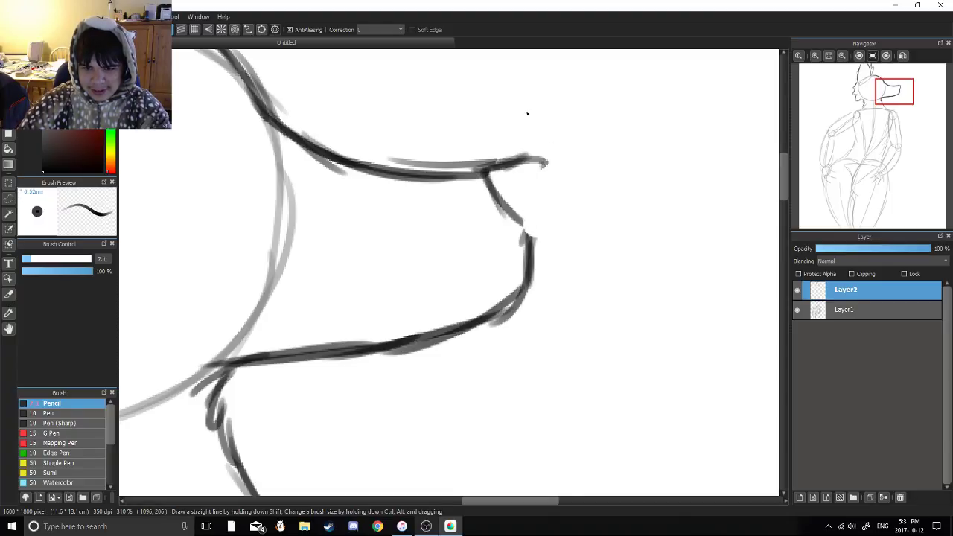
{"action": "left_click_drag", "start_coordinate": [545, 162], "coordinate": [523, 223]}
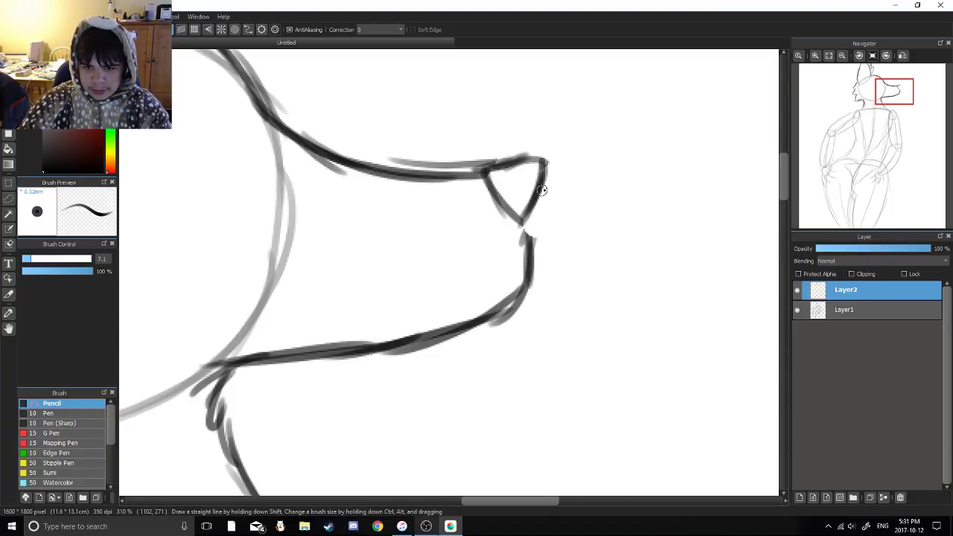
{"action": "key", "text": "ctrl+z"}
{"action": "key", "text": "ctrl+z"}
{"action": "key", "text": "ctrl+z"}
{"action": "left_click_drag", "start_coordinate": [547, 165], "coordinate": [526, 219]}
{"action": "key", "text": "ctrl+z"}
{"action": "key", "text": "ctrl+z"}
{"action": "mouse_move", "coordinate": [545, 177]}
{"action": "left_mouse_down"}
{"action": "mouse_move", "coordinate": [525, 218]}
{"action": "mouse_move", "coordinate": [527, 192]}
{"action": "left_mouse_up"}
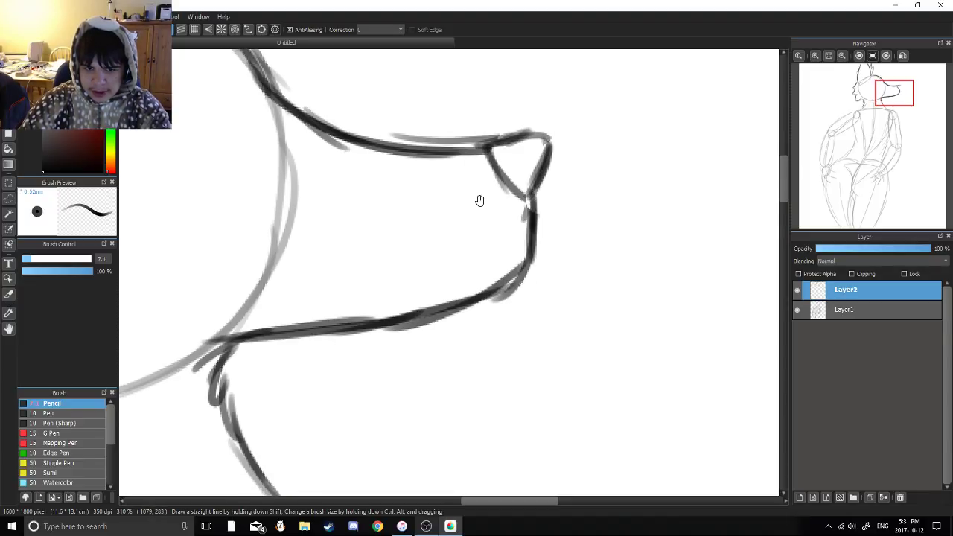
Sketch the hair's upper curve from beside the ear forward over the forehead, undoing the unwanted strokes
{"action": "scroll", "coordinate": [480, 201], "scroll_direction": "down", "scroll_amount": 2}
{"action": "left_click_drag", "start_coordinate": [202, 100], "coordinate": [455, 232]}
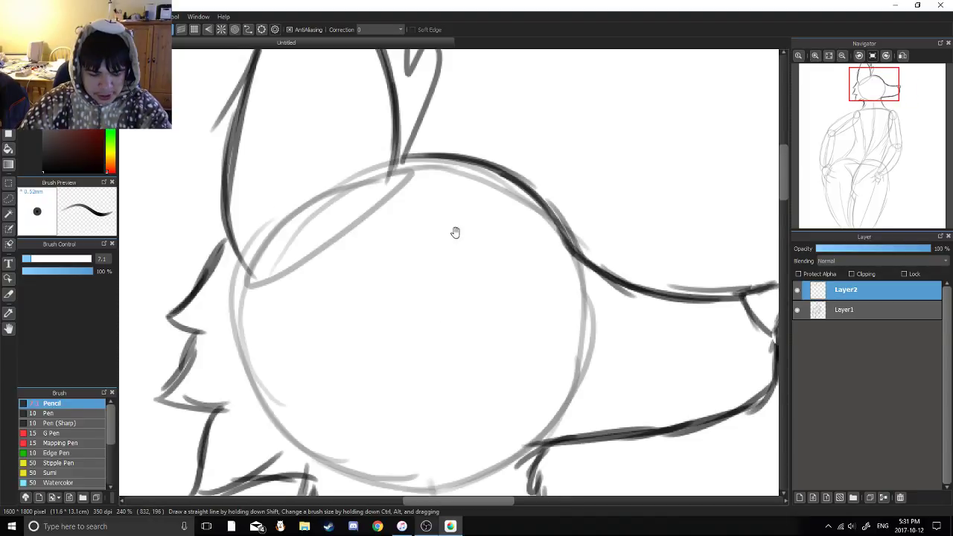
{"action": "left_click_drag", "start_coordinate": [460, 166], "coordinate": [452, 215]}
{"action": "left_click_drag", "start_coordinate": [453, 91], "coordinate": [451, 156]}
{"action": "mouse_move", "coordinate": [390, 143]}
{"action": "left_mouse_down"}
{"action": "mouse_move", "coordinate": [532, 125]}
{"action": "mouse_move", "coordinate": [539, 153]}
{"action": "left_mouse_up"}
{"action": "key", "text": "ctrl+z"}
{"action": "key", "text": "ctrl+z"}
{"action": "left_click_drag", "start_coordinate": [441, 140], "coordinate": [548, 180]}
{"action": "left_click_drag", "start_coordinate": [517, 182], "coordinate": [465, 163]}
{"action": "key", "text": "ctrl+z"}
Add jagged hair locks stepping down in front of the forehead to the bridge of the snout
{"action": "mouse_move", "coordinate": [460, 123]}
{"action": "left_mouse_down"}
{"action": "mouse_move", "coordinate": [490, 137]}
{"action": "mouse_move", "coordinate": [520, 175]}
{"action": "mouse_move", "coordinate": [459, 165]}
{"action": "left_mouse_up"}
{"action": "mouse_move", "coordinate": [503, 188]}
{"action": "left_mouse_down"}
{"action": "mouse_move", "coordinate": [481, 165]}
{"action": "mouse_move", "coordinate": [519, 222]}
{"action": "left_mouse_up"}
{"action": "key", "text": "ctrl+z"}
{"action": "mouse_move", "coordinate": [475, 153]}
{"action": "left_mouse_down"}
{"action": "mouse_move", "coordinate": [508, 209]}
{"action": "mouse_move", "coordinate": [557, 223]}
{"action": "left_mouse_up"}
{"action": "mouse_move", "coordinate": [509, 196]}
{"action": "left_mouse_down"}
{"action": "mouse_move", "coordinate": [551, 220]}
{"action": "mouse_move", "coordinate": [496, 235]}
{"action": "mouse_move", "coordinate": [528, 247]}
{"action": "mouse_move", "coordinate": [463, 188]}
{"action": "left_mouse_up"}
{"action": "mouse_move", "coordinate": [459, 188]}
{"action": "left_mouse_down"}
{"action": "mouse_move", "coordinate": [477, 193]}
{"action": "mouse_move", "coordinate": [507, 264]}
{"action": "left_mouse_up"}
{"action": "left_click_drag", "start_coordinate": [489, 205], "coordinate": [514, 288]}
{"action": "scroll", "coordinate": [504, 244], "scroll_direction": "down", "scroll_amount": 1}
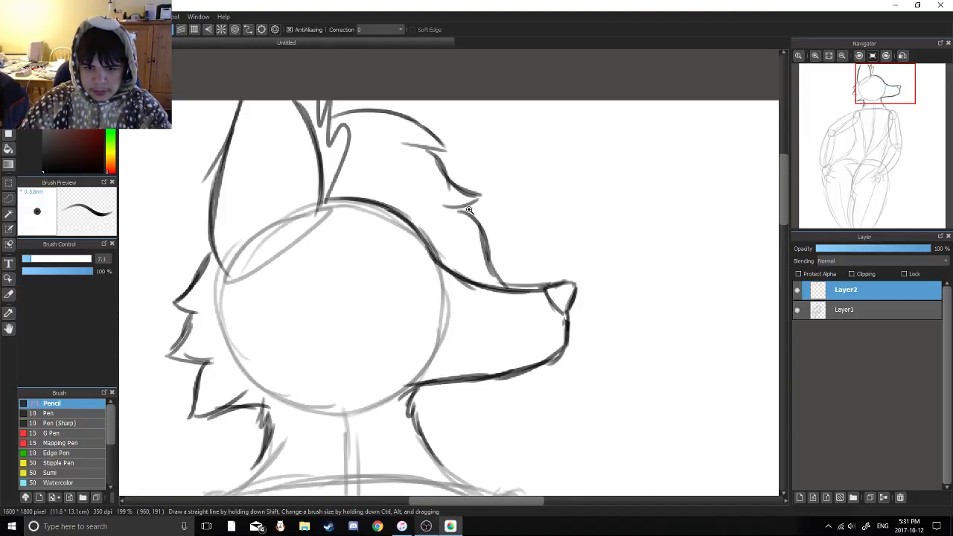
Sketch large hair locks behind the ear, running down outside the cheek fur and curving back into it
{"action": "scroll", "coordinate": [512, 122], "scroll_direction": "up", "scroll_amount": 1}
{"action": "mouse_move", "coordinate": [211, 152]}
{"action": "left_mouse_down"}
{"action": "mouse_move", "coordinate": [512, 122]}
{"action": "mouse_move", "coordinate": [386, 256]}
{"action": "left_mouse_up"}
{"action": "mouse_move", "coordinate": [402, 250]}
{"action": "left_mouse_down"}
{"action": "mouse_move", "coordinate": [454, 286]}
{"action": "mouse_move", "coordinate": [498, 126]}
{"action": "left_mouse_up"}
{"action": "left_click_drag", "start_coordinate": [456, 132], "coordinate": [440, 242]}
{"action": "left_click_drag", "start_coordinate": [446, 163], "coordinate": [425, 310]}
{"action": "left_click_drag", "start_coordinate": [438, 299], "coordinate": [516, 294]}
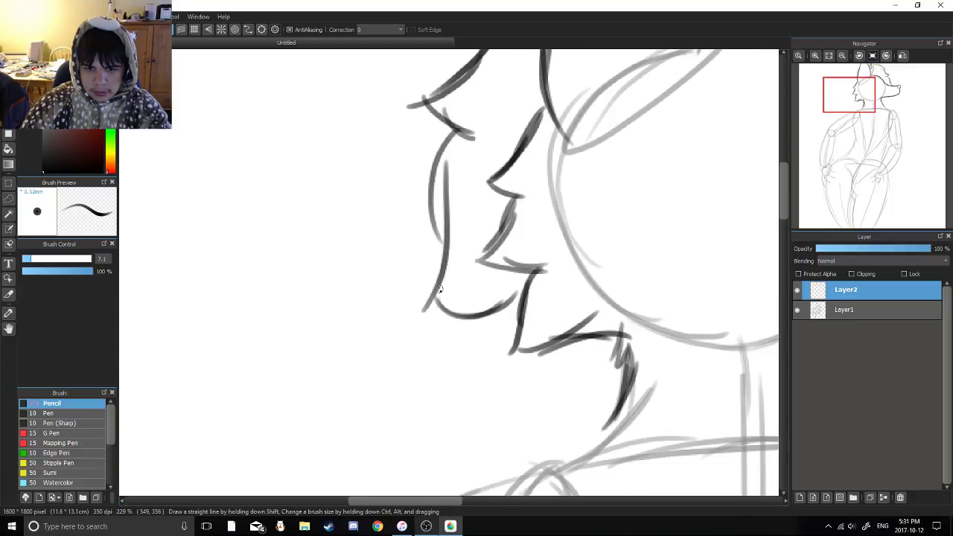
Draw pointed fur tufts hanging beneath the lower jaw in front of the neck
{"action": "scroll", "coordinate": [439, 289], "scroll_direction": "down", "scroll_amount": 1}
{"action": "left_click_drag", "start_coordinate": [662, 306], "coordinate": [239, 229]}
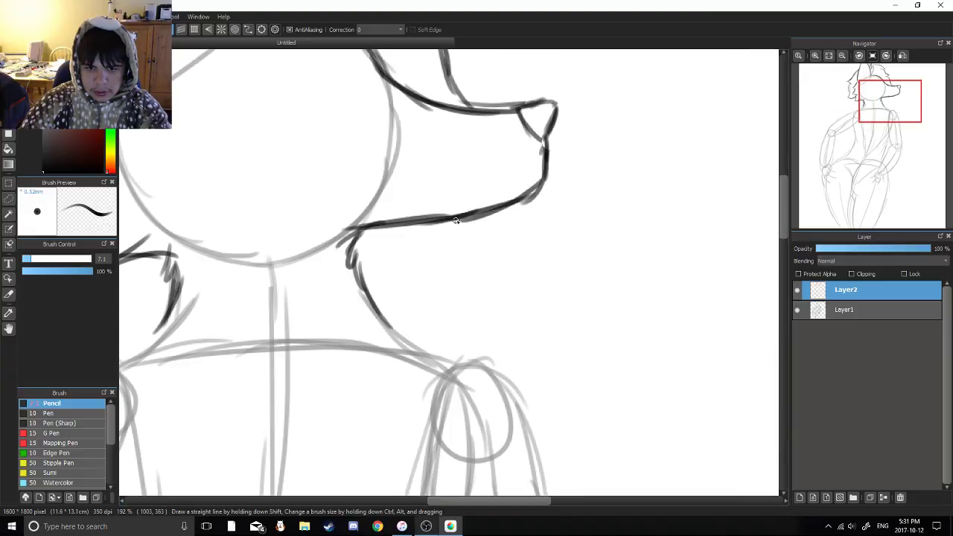
{"action": "left_click_drag", "start_coordinate": [450, 222], "coordinate": [463, 270]}
{"action": "key", "text": "ctrl+z"}
{"action": "mouse_move", "coordinate": [463, 240]}
{"action": "left_mouse_down"}
{"action": "mouse_move", "coordinate": [451, 277]}
{"action": "mouse_move", "coordinate": [423, 237]}
{"action": "mouse_move", "coordinate": [417, 314]}
{"action": "left_mouse_up"}
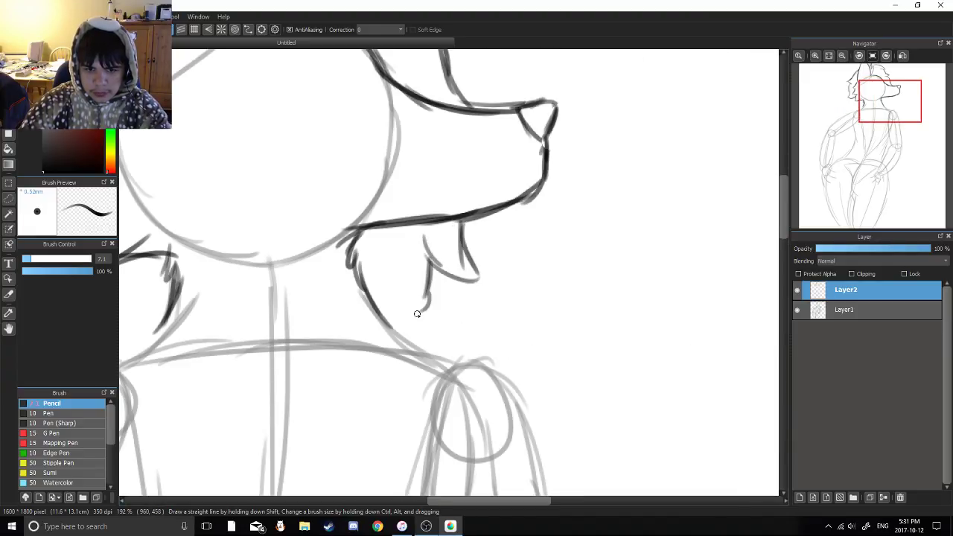
{"action": "scroll", "coordinate": [417, 313], "scroll_direction": "down", "scroll_amount": 3}
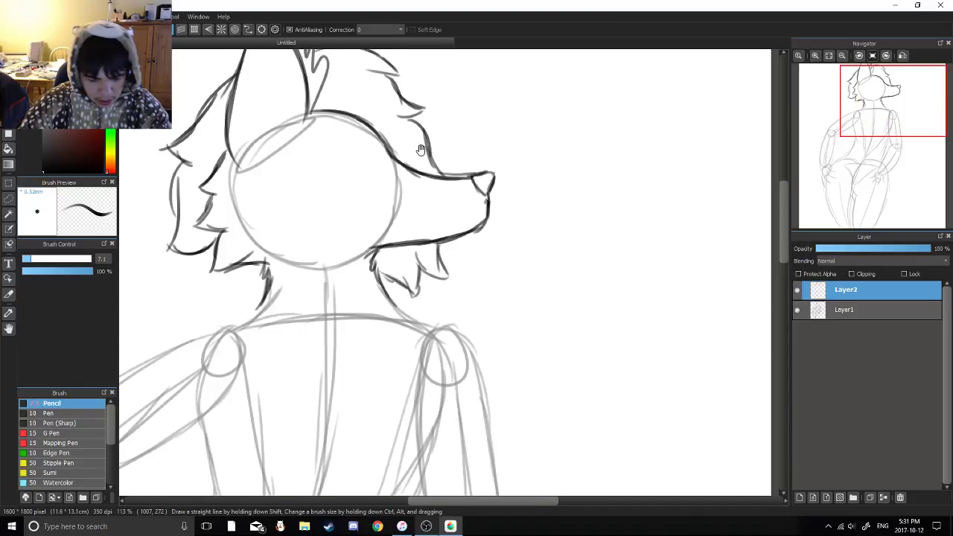
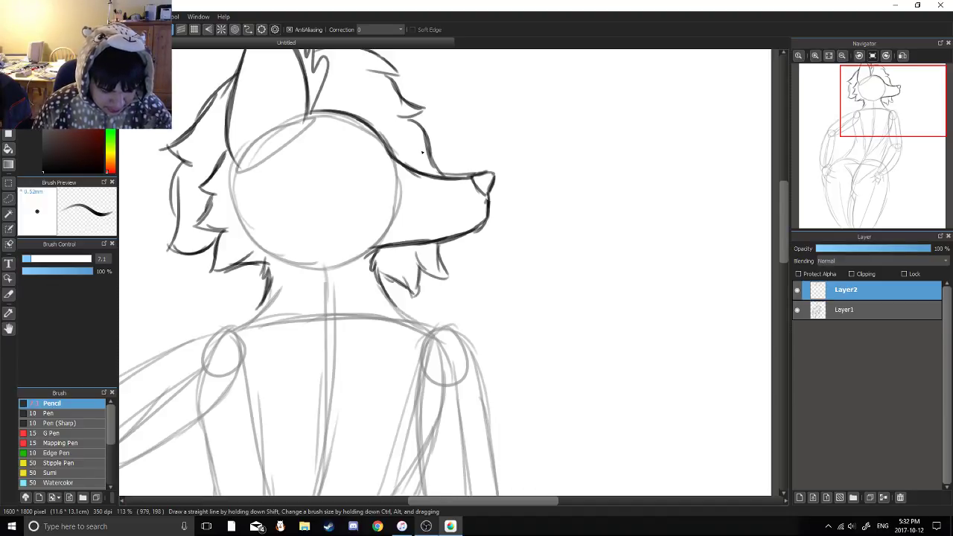
Shade the triangular nose dark with the Pencil
{"action": "scroll", "coordinate": [474, 149], "scroll_direction": "up", "scroll_amount": 4}
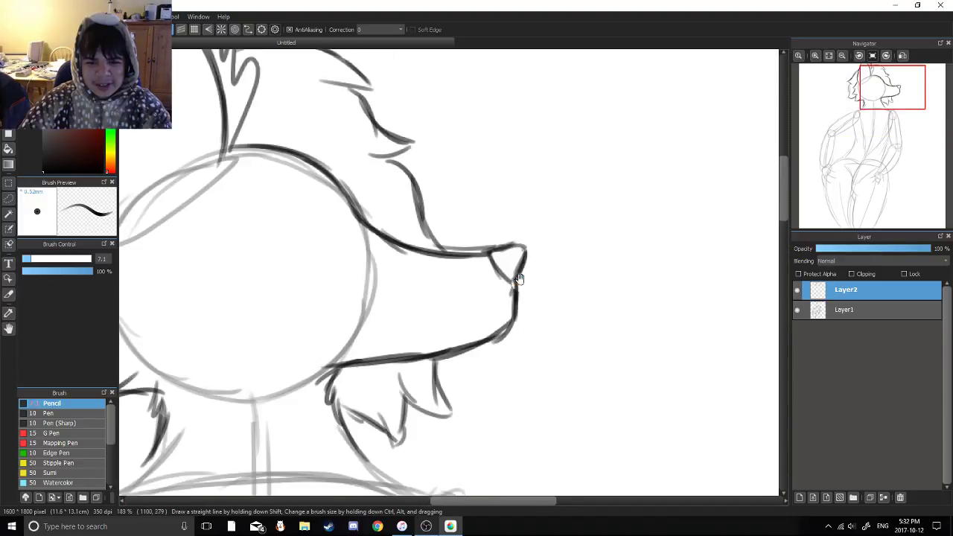
{"action": "mouse_move", "coordinate": [474, 210]}
{"action": "left_mouse_down"}
{"action": "mouse_move", "coordinate": [493, 240]}
{"action": "mouse_move", "coordinate": [506, 216]}
{"action": "mouse_move", "coordinate": [490, 227]}
{"action": "left_mouse_up"}
{"action": "scroll", "coordinate": [552, 196], "scroll_direction": "down", "scroll_amount": 2}
Try several mouth curves from beneath the nose back toward the head, undoing each one
{"action": "mouse_move", "coordinate": [549, 201]}
{"action": "left_mouse_down"}
{"action": "mouse_move", "coordinate": [479, 229]}
{"action": "mouse_move", "coordinate": [405, 208]}
{"action": "left_mouse_up"}
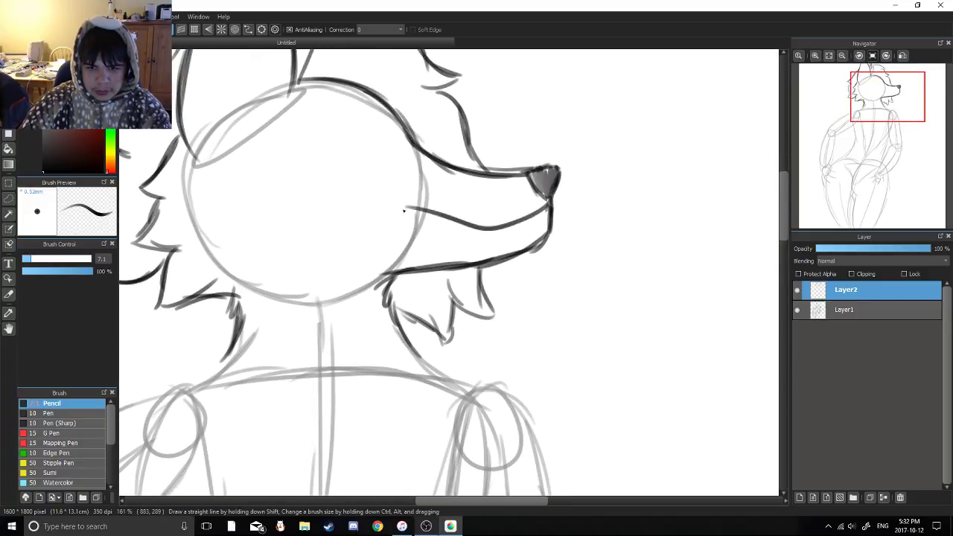
{"action": "key", "text": "ctrl+z"}
{"action": "mouse_move", "coordinate": [550, 202]}
{"action": "left_mouse_down"}
{"action": "mouse_move", "coordinate": [516, 231]}
{"action": "mouse_move", "coordinate": [375, 213]}
{"action": "left_mouse_up"}
{"action": "key", "text": "ctrl+z"}
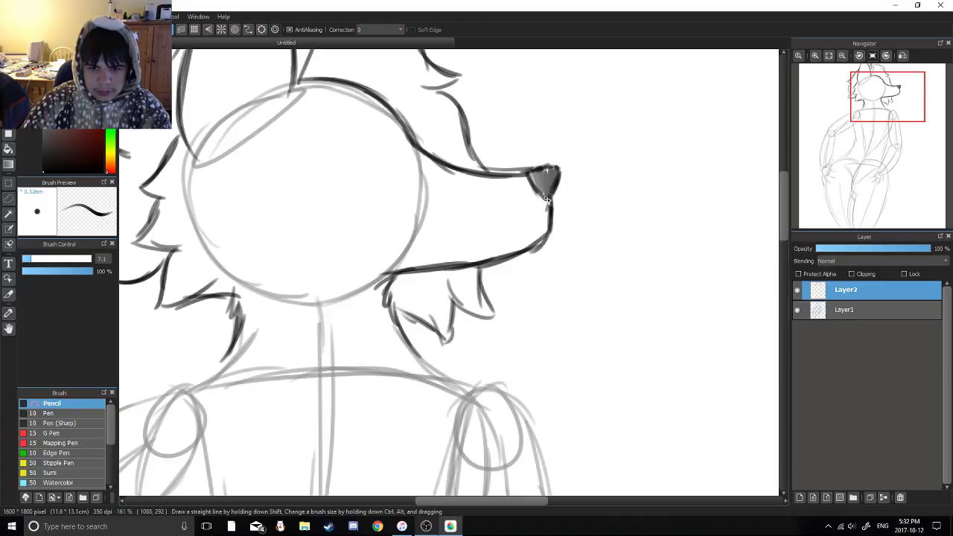
{"action": "mouse_move", "coordinate": [550, 199]}
{"action": "left_mouse_down"}
{"action": "mouse_move", "coordinate": [414, 215]}
{"action": "mouse_move", "coordinate": [382, 205]}
{"action": "mouse_move", "coordinate": [412, 214]}
{"action": "mouse_move", "coordinate": [533, 209]}
{"action": "mouse_move", "coordinate": [404, 281]}
{"action": "left_mouse_up"}
{"action": "key", "text": "ctrl+z"}
{"action": "key", "text": "ctrl+z"}
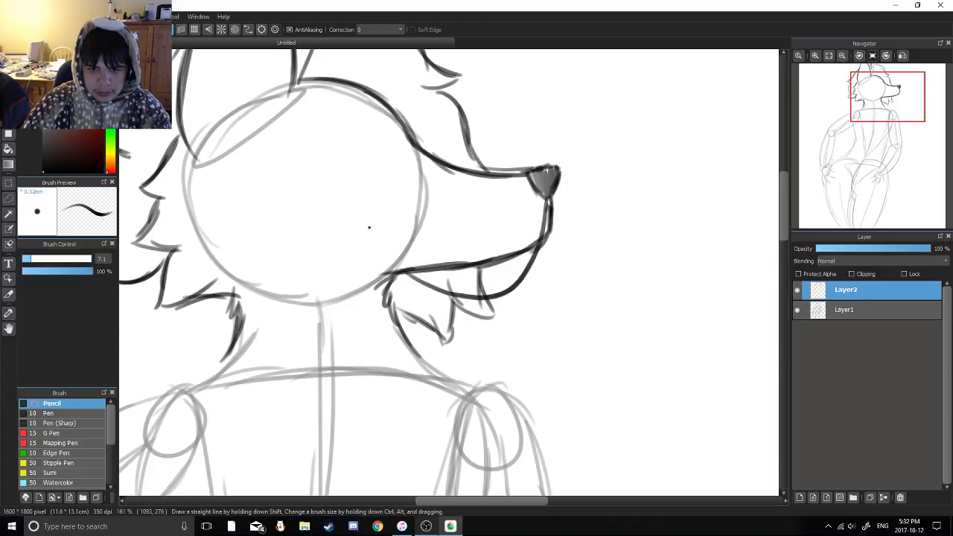
{"action": "key", "text": "ctrl+z"}
{"action": "left_click_drag", "start_coordinate": [551, 204], "coordinate": [324, 183]}
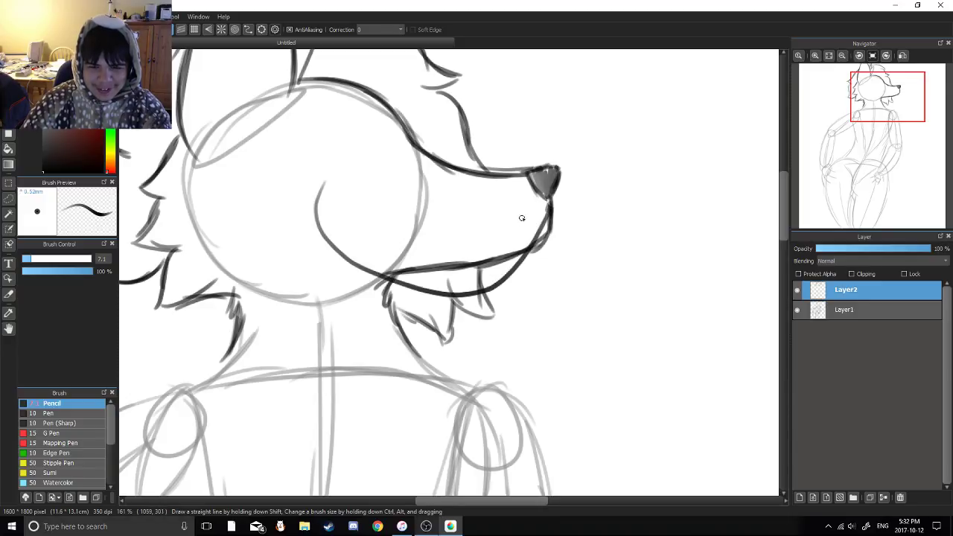
{"action": "key", "text": "ctrl+z"}
{"action": "scroll", "coordinate": [553, 230], "scroll_direction": "up", "scroll_amount": 2}
{"action": "mouse_move", "coordinate": [521, 217]}
{"action": "left_mouse_down"}
{"action": "mouse_move", "coordinate": [553, 230]}
{"action": "mouse_move", "coordinate": [410, 237]}
{"action": "left_mouse_up"}
{"action": "key", "text": "ctrl+z"}
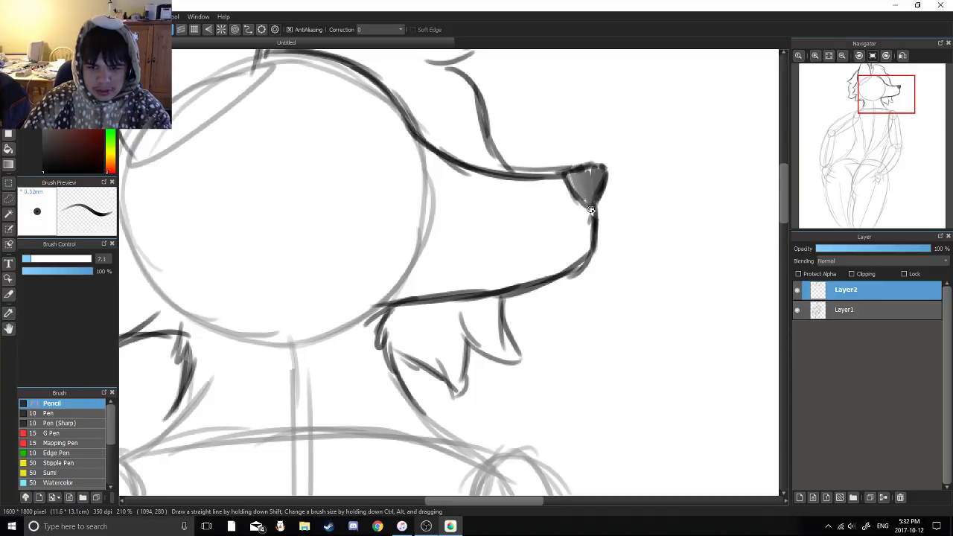
Try a long mouth line ending in an eye-like loop with curved brow strokes above it, and undo it all
{"action": "mouse_move", "coordinate": [590, 211]}
{"action": "left_mouse_down"}
{"action": "mouse_move", "coordinate": [402, 219]}
{"action": "mouse_move", "coordinate": [428, 181]}
{"action": "left_mouse_up"}
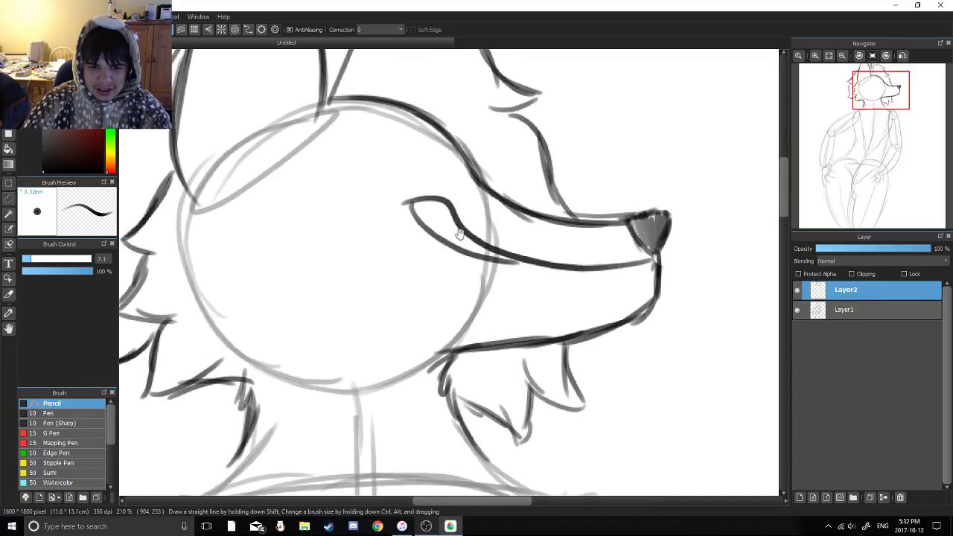
{"action": "scroll", "coordinate": [434, 236], "scroll_direction": "up", "scroll_amount": 2}
{"action": "left_click_drag", "start_coordinate": [340, 186], "coordinate": [463, 170]}
{"action": "key", "text": "ctrl+z"}
{"action": "left_click_drag", "start_coordinate": [272, 222], "coordinate": [490, 173]}
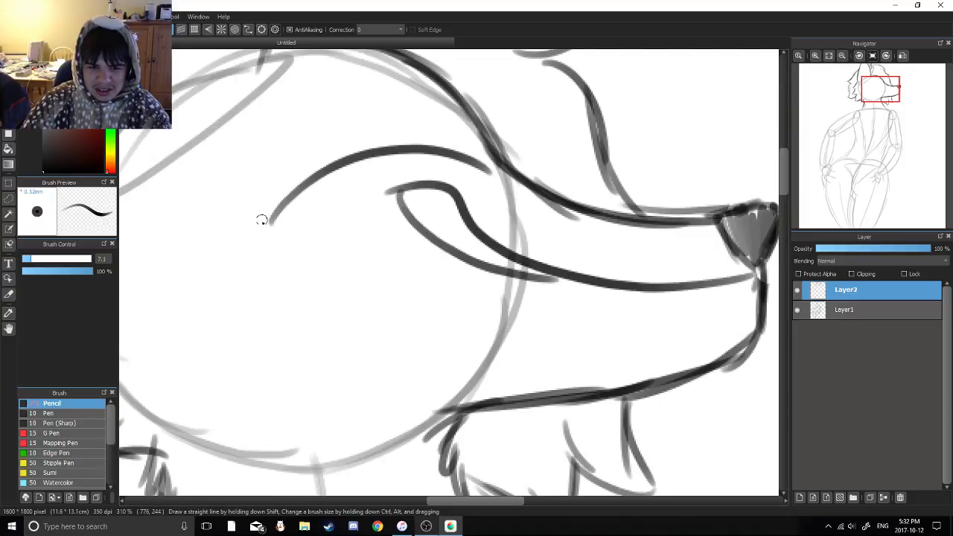
{"action": "mouse_move", "coordinate": [259, 223]}
{"action": "left_mouse_down"}
{"action": "mouse_move", "coordinate": [407, 97]}
{"action": "mouse_move", "coordinate": [456, 159]}
{"action": "left_mouse_up"}
{"action": "left_click_drag", "start_coordinate": [385, 122], "coordinate": [378, 135]}
{"action": "mouse_move", "coordinate": [304, 146]}
{"action": "left_mouse_down"}
{"action": "mouse_move", "coordinate": [449, 143]}
{"action": "mouse_move", "coordinate": [450, 73]}
{"action": "left_mouse_up"}
{"action": "key", "text": "ctrl+z"}
{"action": "key", "text": "ctrl+z"}
{"action": "key", "text": "ctrl+z"}
{"action": "key", "text": "ctrl+z"}
{"action": "key", "text": "ctrl+z"}
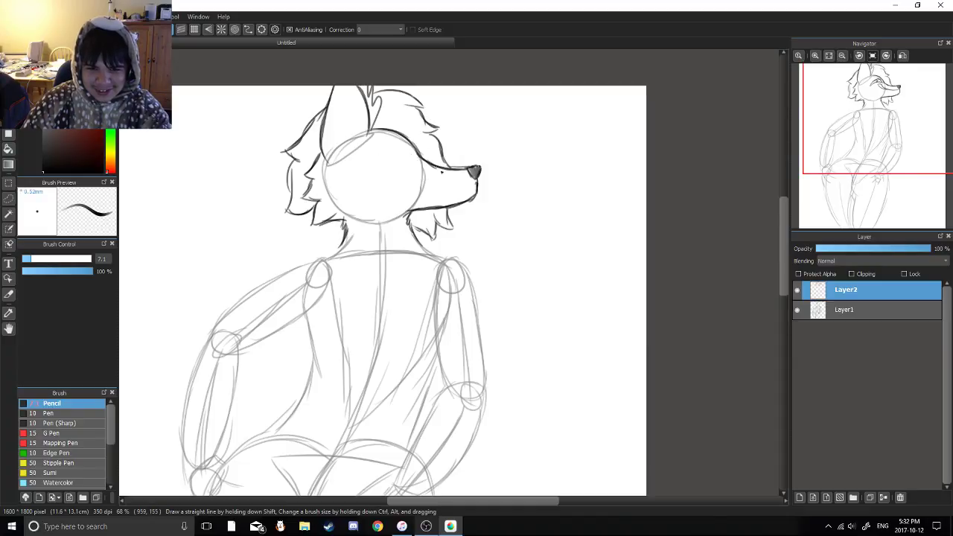
Draw a gently curved mouth line from beneath the nose to just inside the head circle, undoing the rejected versions
{"action": "scroll", "coordinate": [466, 184], "scroll_direction": "up", "scroll_amount": 5}
{"action": "left_click_drag", "start_coordinate": [461, 214], "coordinate": [563, 215]}
{"action": "left_click_drag", "start_coordinate": [594, 173], "coordinate": [388, 161]}
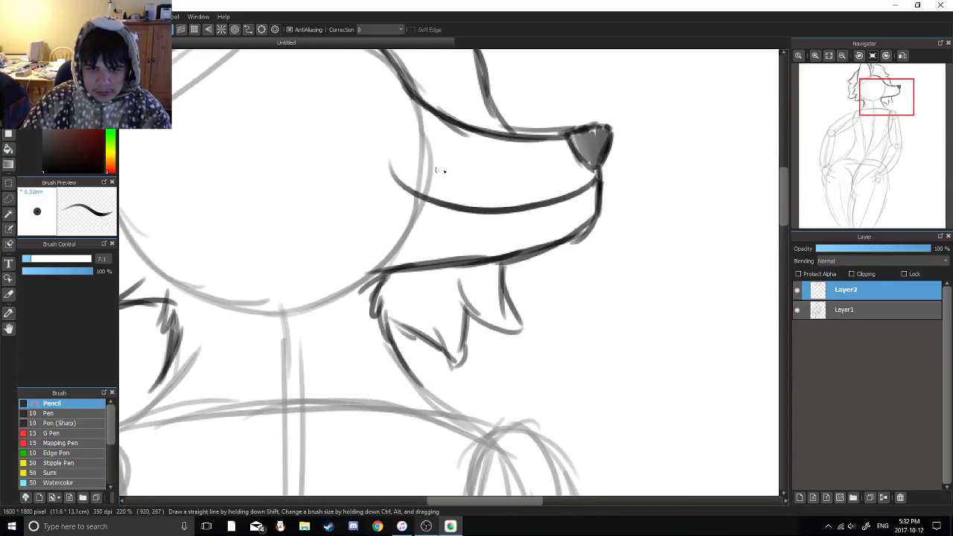
{"action": "key", "text": "ctrl+z"}
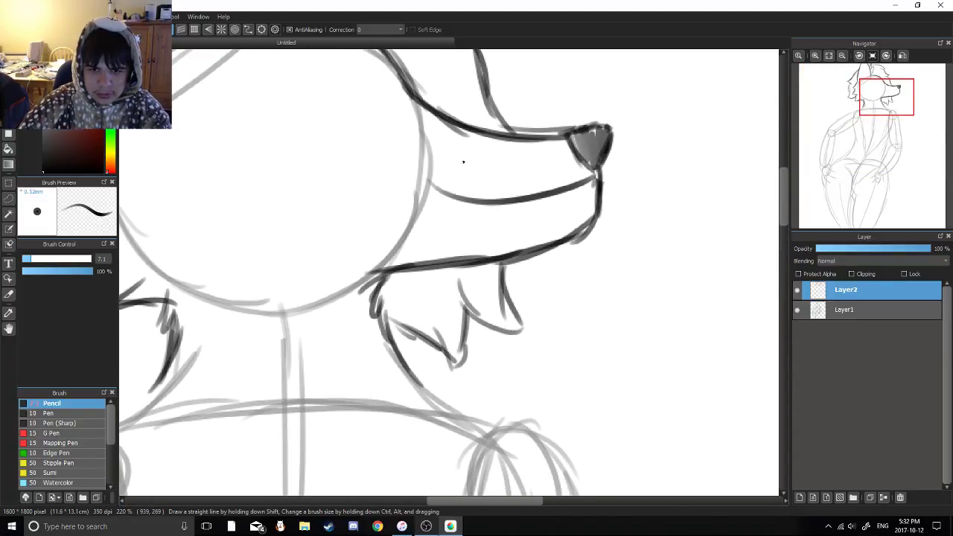
{"action": "left_click_drag", "start_coordinate": [499, 172], "coordinate": [535, 196]}
{"action": "key", "text": "ctrl+z"}
{"action": "mouse_move", "coordinate": [635, 201]}
{"action": "left_mouse_down"}
{"action": "mouse_move", "coordinate": [448, 223]}
{"action": "mouse_move", "coordinate": [519, 231]}
{"action": "left_mouse_up"}
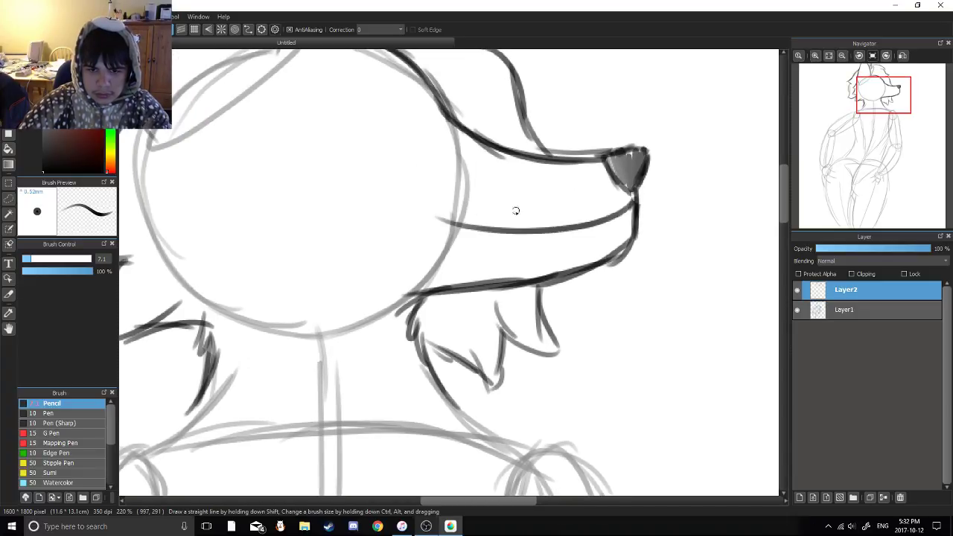
Sketch a half-closed eye inside the head circle with an arched upper crease, a nearly straight lid and a rounded lower edge
{"action": "scroll", "coordinate": [480, 219], "scroll_direction": "up", "scroll_amount": 3}
{"action": "scroll", "coordinate": [462, 248], "scroll_direction": "up", "scroll_amount": 3}
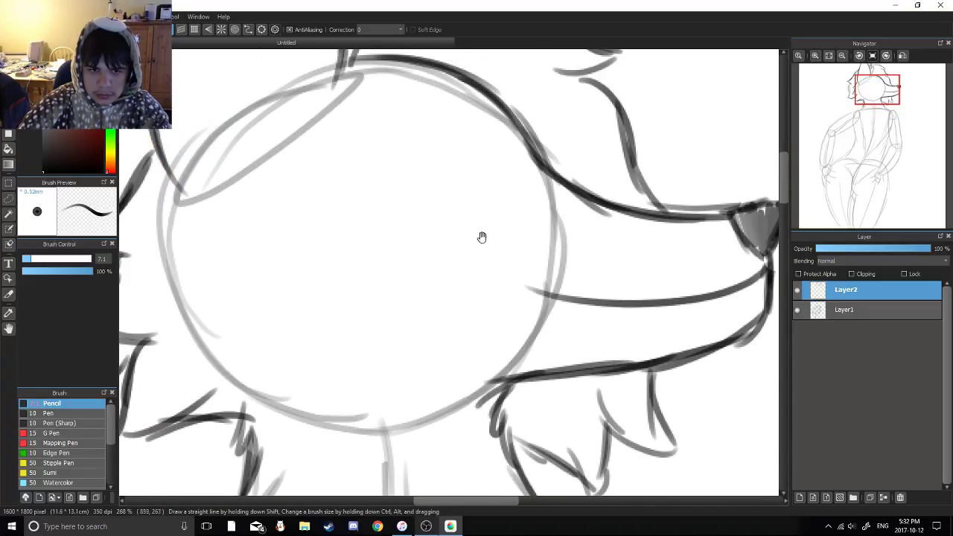
{"action": "left_click_drag", "start_coordinate": [361, 223], "coordinate": [576, 200]}
{"action": "key", "text": "ctrl+z"}
{"action": "mouse_move", "coordinate": [342, 191]}
{"action": "left_mouse_down"}
{"action": "mouse_move", "coordinate": [434, 140]}
{"action": "mouse_move", "coordinate": [563, 168]}
{"action": "left_mouse_up"}
{"action": "mouse_move", "coordinate": [389, 248]}
{"action": "left_mouse_down"}
{"action": "mouse_move", "coordinate": [419, 199]}
{"action": "mouse_move", "coordinate": [577, 155]}
{"action": "left_mouse_up"}
{"action": "left_click_drag", "start_coordinate": [449, 209], "coordinate": [442, 229]}
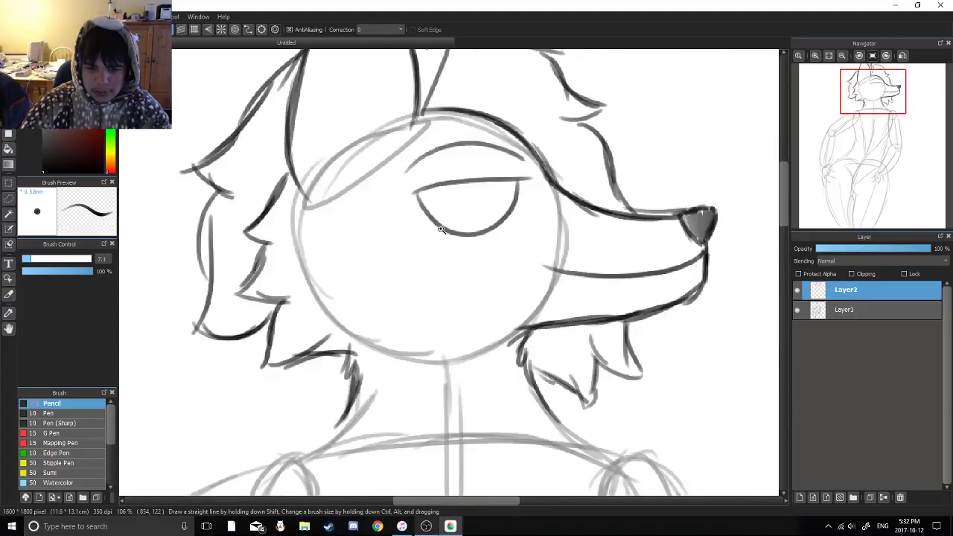
Join the arched crease to the eyelid line with short curves at both ends, redrawing the one nearer the snout
{"action": "scroll", "coordinate": [441, 229], "scroll_direction": "up", "scroll_amount": 4}
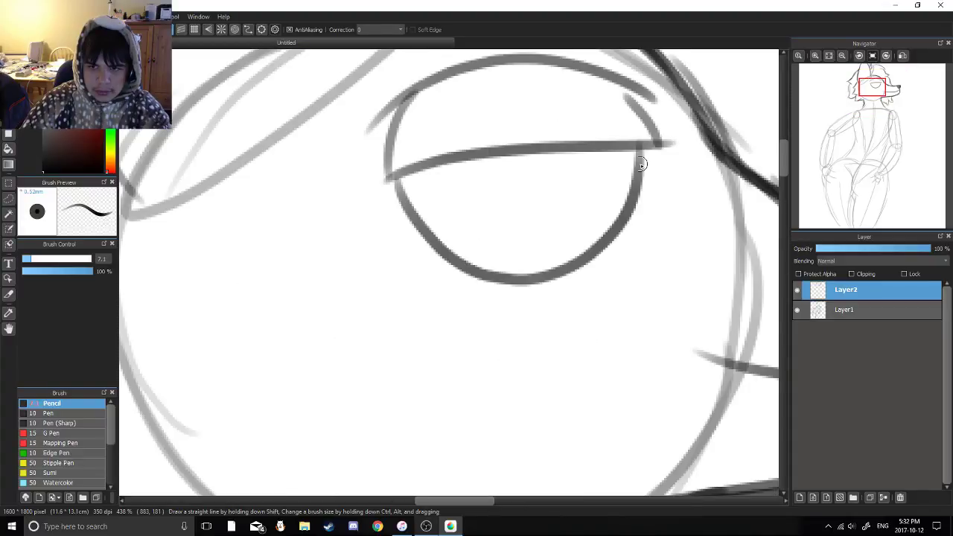
{"action": "key", "text": "ctrl+z"}
{"action": "left_click_drag", "start_coordinate": [637, 93], "coordinate": [653, 143]}
{"action": "left_click_drag", "start_coordinate": [642, 164], "coordinate": [539, 182]}
Draw a tall iris with a shaded slit pupil and a small highlight loop beneath the eyelid line, redoing rejected strokes
{"action": "left_click_drag", "start_coordinate": [388, 176], "coordinate": [404, 281]}
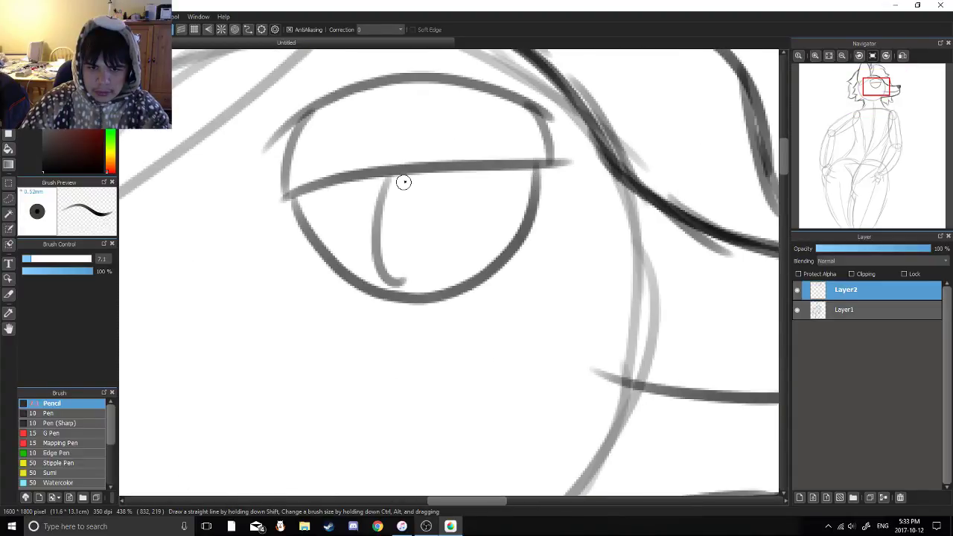
{"action": "key", "text": "ctrl+z"}
{"action": "left_click_drag", "start_coordinate": [391, 172], "coordinate": [403, 289]}
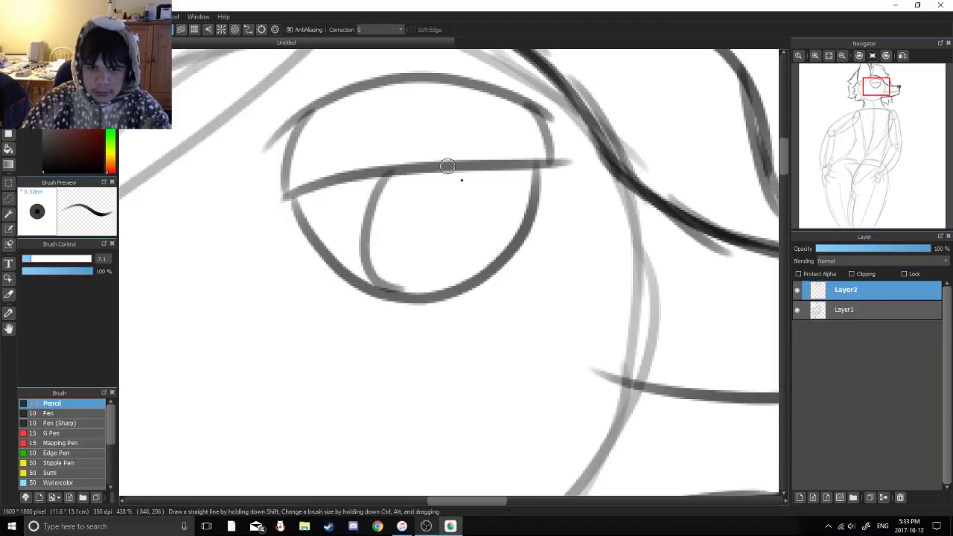
{"action": "mouse_move", "coordinate": [451, 166]}
{"action": "left_mouse_down"}
{"action": "mouse_move", "coordinate": [437, 291]}
{"action": "mouse_move", "coordinate": [449, 222]}
{"action": "mouse_move", "coordinate": [440, 210]}
{"action": "left_mouse_up"}
{"action": "key", "text": "ctrl+z"}
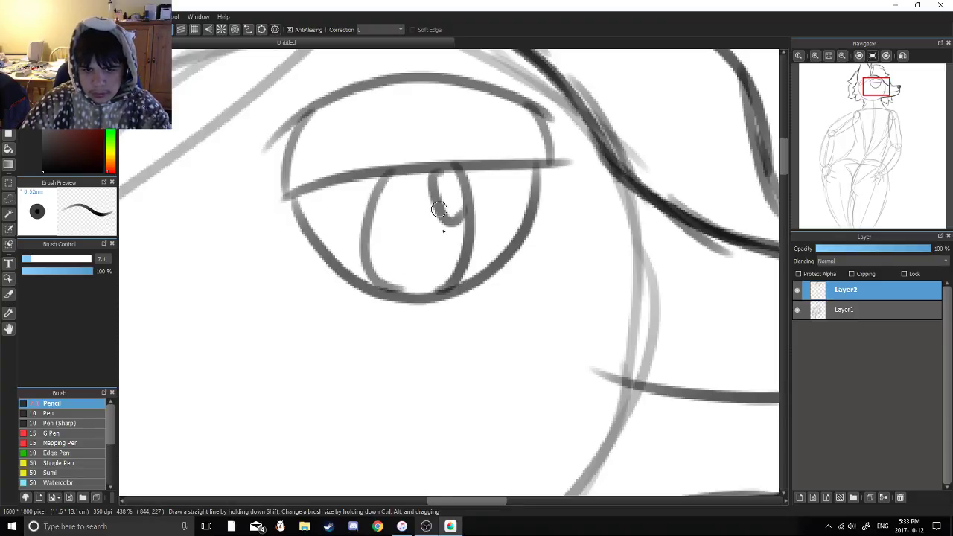
{"action": "left_click_drag", "start_coordinate": [402, 178], "coordinate": [411, 299]}
{"action": "left_click_drag", "start_coordinate": [443, 220], "coordinate": [415, 299]}
{"action": "mouse_move", "coordinate": [411, 298]}
{"action": "left_mouse_down"}
{"action": "mouse_move", "coordinate": [404, 206]}
{"action": "mouse_move", "coordinate": [425, 213]}
{"action": "mouse_move", "coordinate": [431, 246]}
{"action": "mouse_move", "coordinate": [410, 208]}
{"action": "mouse_move", "coordinate": [407, 241]}
{"action": "left_mouse_up"}
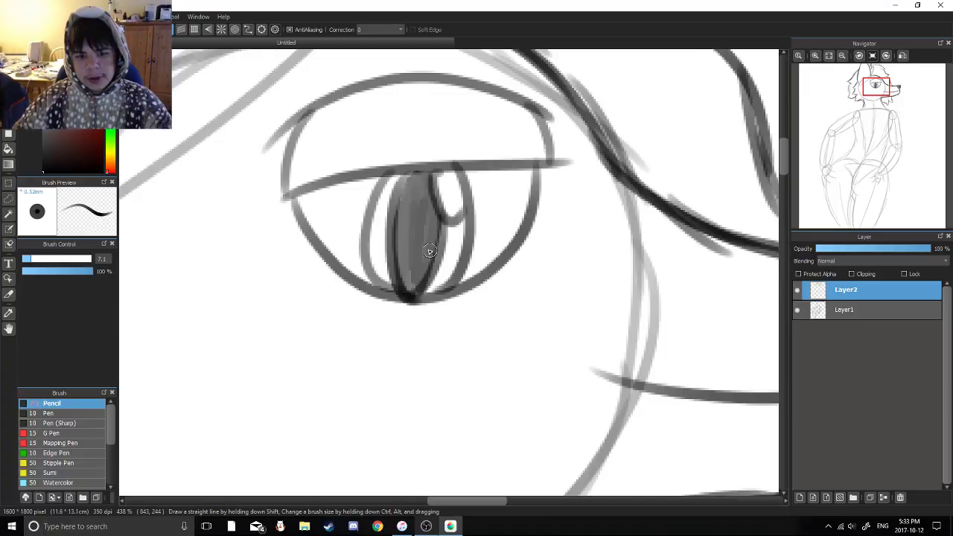
Add three short upright crease lines across the upper eyelid between the arch and the lid line
{"action": "mouse_move", "coordinate": [376, 105]}
{"action": "left_mouse_down"}
{"action": "mouse_move", "coordinate": [411, 187]}
{"action": "mouse_move", "coordinate": [383, 252]}
{"action": "left_mouse_up"}
{"action": "left_click_drag", "start_coordinate": [444, 170], "coordinate": [433, 253]}
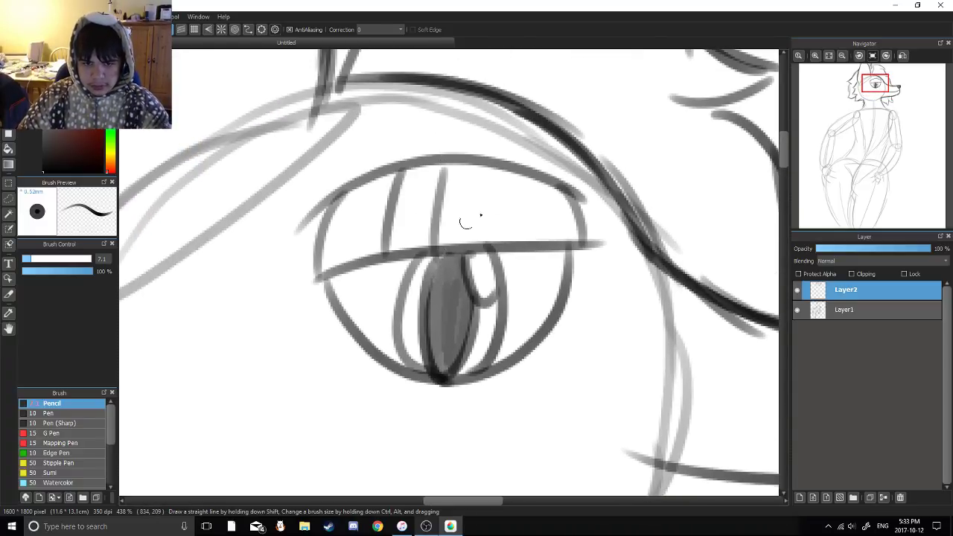
{"action": "mouse_move", "coordinate": [525, 198]}
{"action": "left_mouse_down"}
{"action": "mouse_move", "coordinate": [537, 239]}
{"action": "mouse_move", "coordinate": [507, 212]}
{"action": "left_mouse_up"}
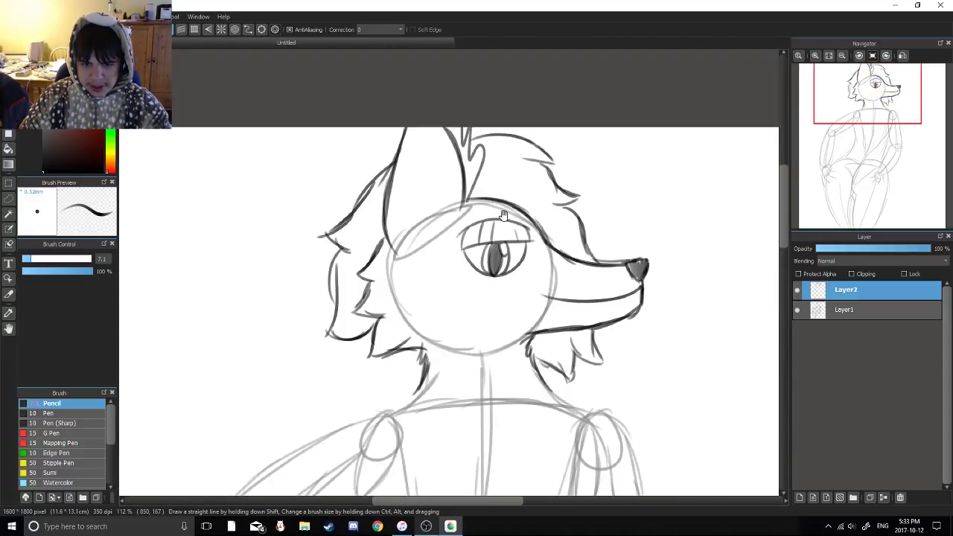
Examine the eye up close and against the whole head and upper body to judge how it fits
{"action": "left_click_drag", "start_coordinate": [466, 242], "coordinate": [475, 264]}
{"action": "scroll", "coordinate": [476, 276], "scroll_direction": "up", "scroll_amount": 1}
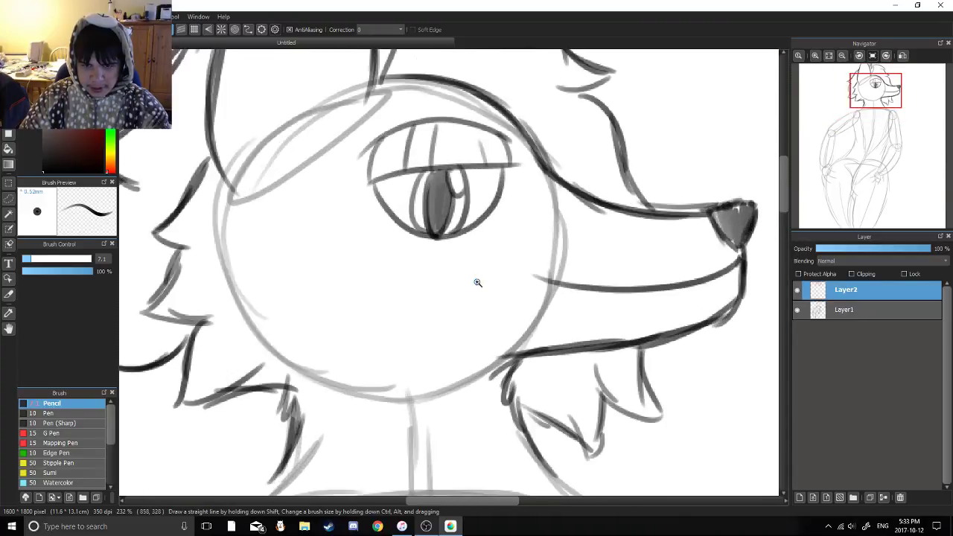
{"action": "scroll", "coordinate": [517, 179], "scroll_direction": "down", "scroll_amount": 3}
{"action": "scroll", "coordinate": [461, 217], "scroll_direction": "up", "scroll_amount": 3}
{"action": "scroll", "coordinate": [461, 217], "scroll_direction": "up", "scroll_amount": 1}
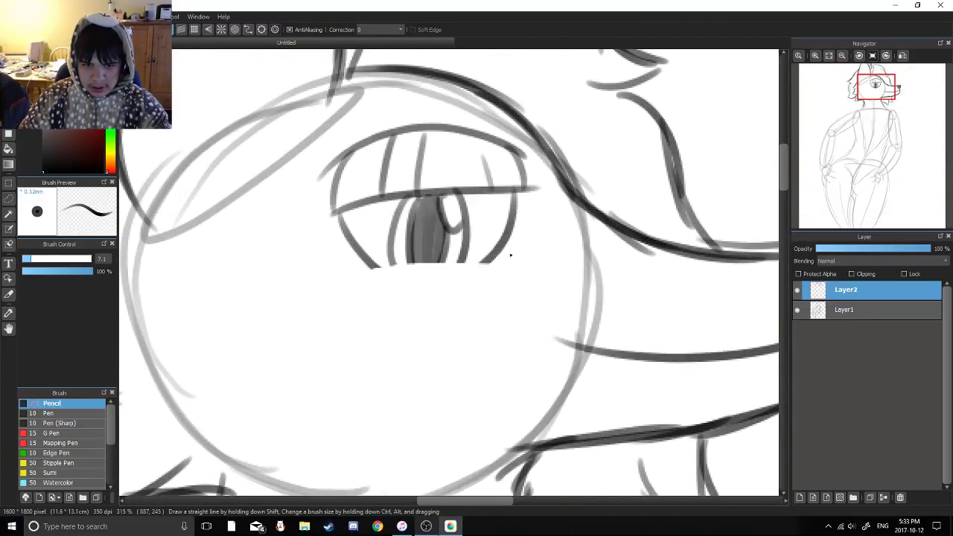
{"action": "scroll", "coordinate": [369, 229], "scroll_direction": "up", "scroll_amount": 1}
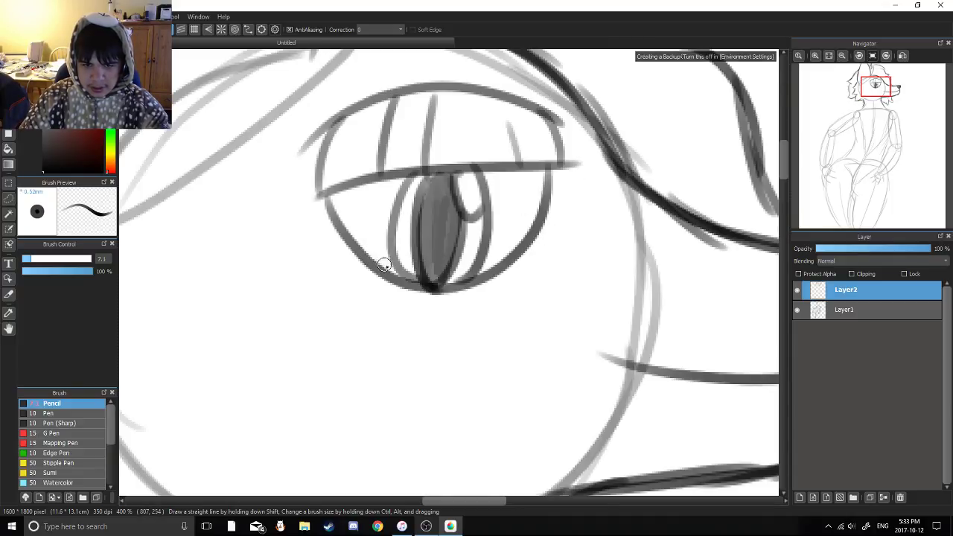
{"action": "scroll", "coordinate": [436, 230], "scroll_direction": "down", "scroll_amount": 5}
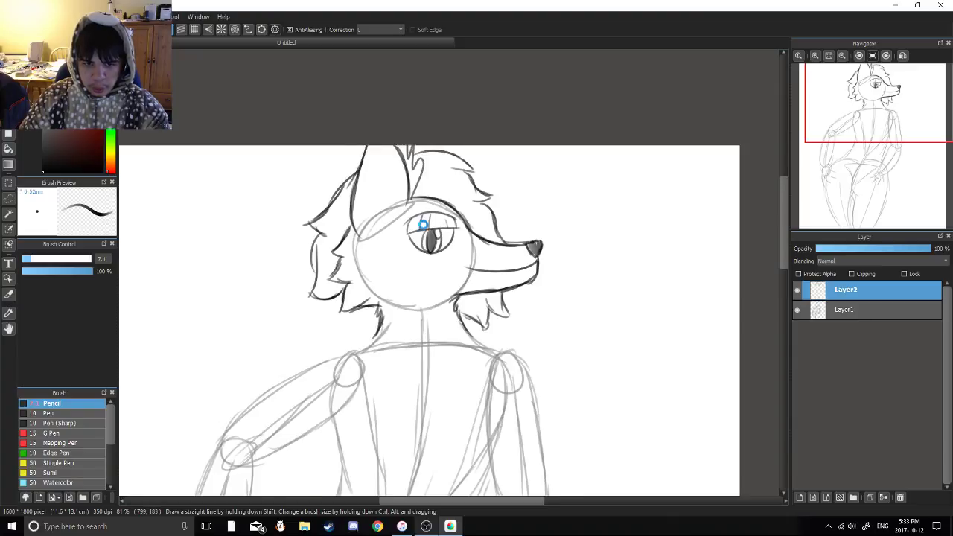
{"action": "scroll", "coordinate": [437, 227], "scroll_direction": "up", "scroll_amount": 2}
{"action": "scroll", "coordinate": [417, 168], "scroll_direction": "down", "scroll_amount": 2}
{"action": "left_click_drag", "start_coordinate": [420, 173], "coordinate": [491, 142]}
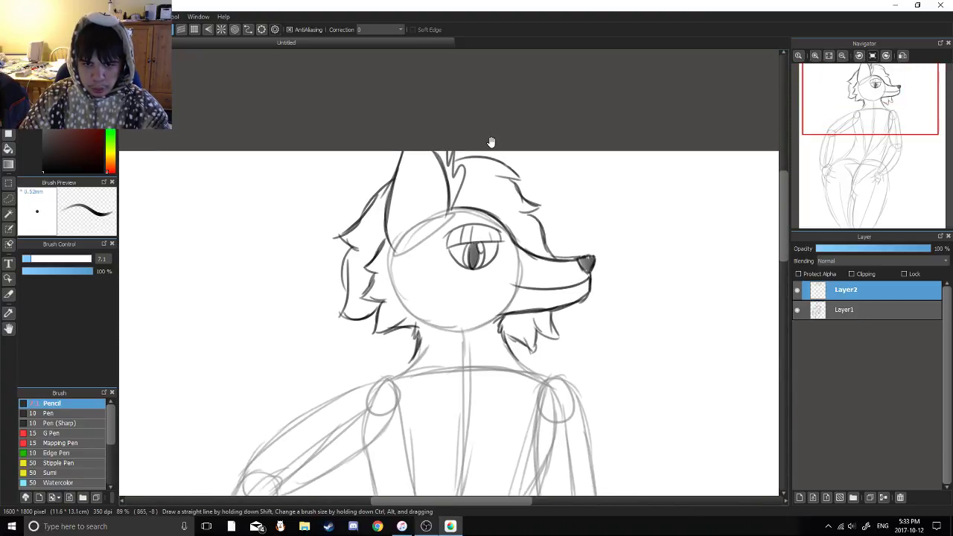
{"action": "scroll", "coordinate": [488, 149], "scroll_direction": "up", "scroll_amount": 2}
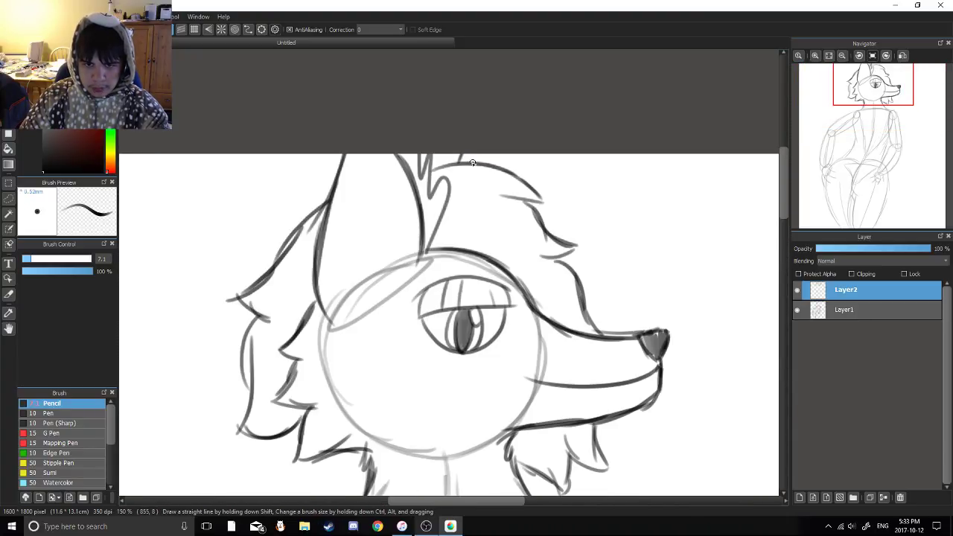
{"action": "scroll", "coordinate": [477, 156], "scroll_direction": "down", "scroll_amount": 3}
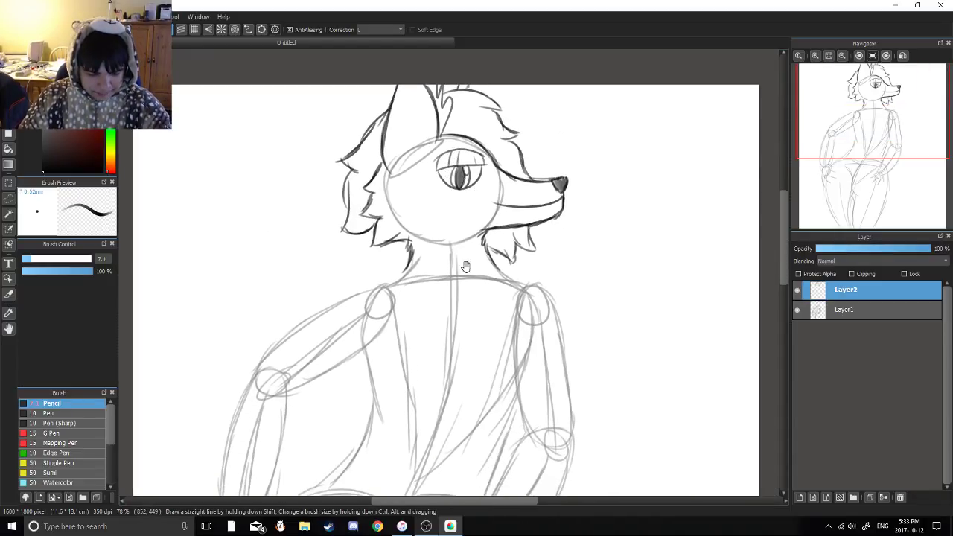
{"action": "left_click_drag", "start_coordinate": [460, 272], "coordinate": [455, 246]}
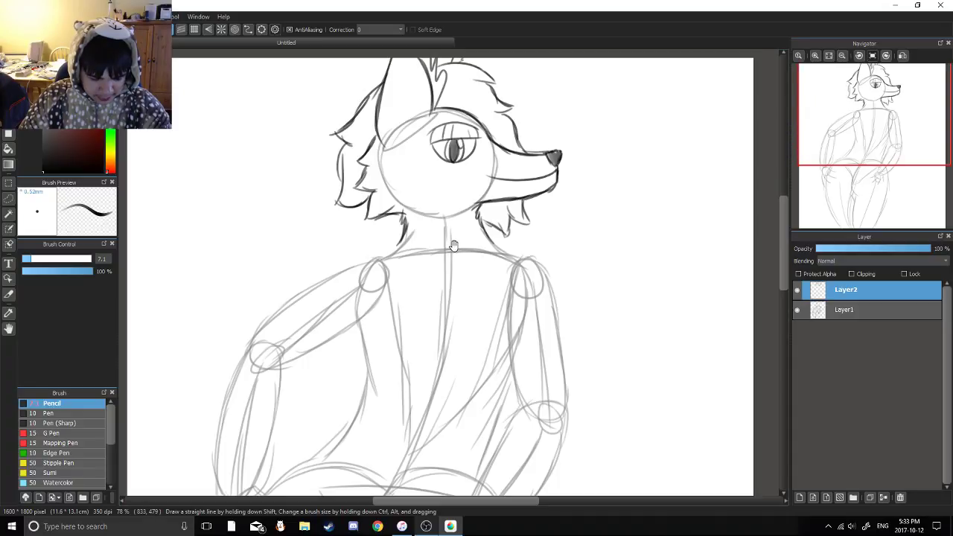
{"action": "scroll", "coordinate": [458, 257], "scroll_direction": "down", "scroll_amount": 2}
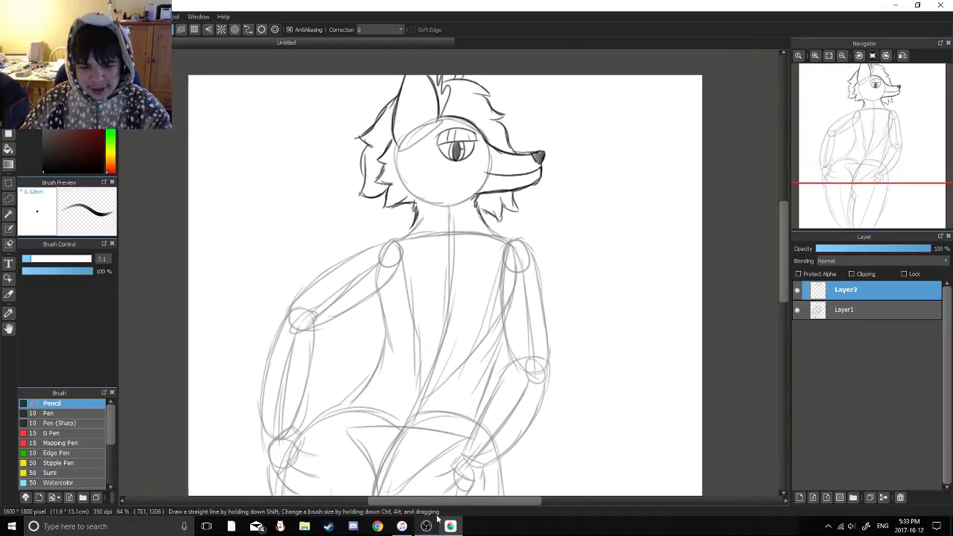
Switch to Chrome and open the Google home page
{"action": "left_click", "coordinate": [377, 527]}
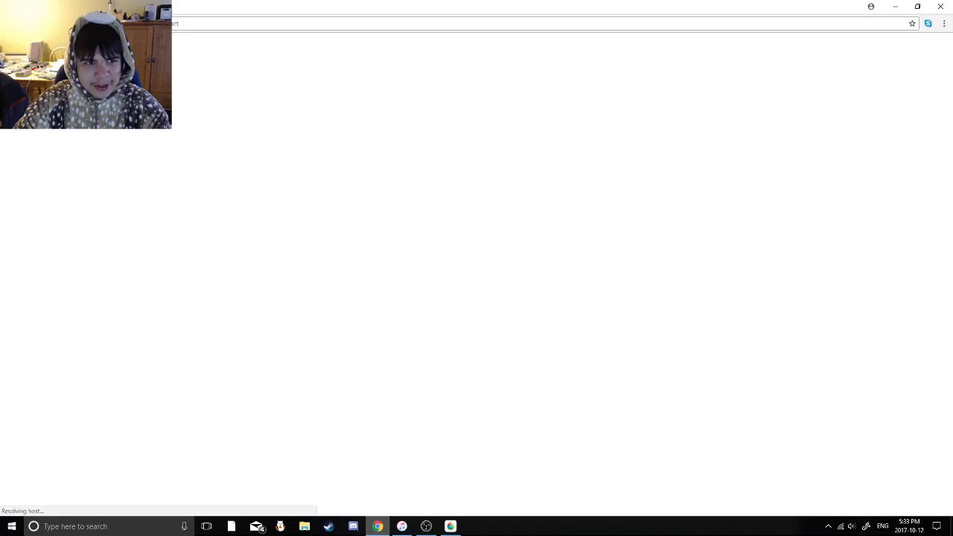
{"action": "left_click", "coordinate": [187, 24]}
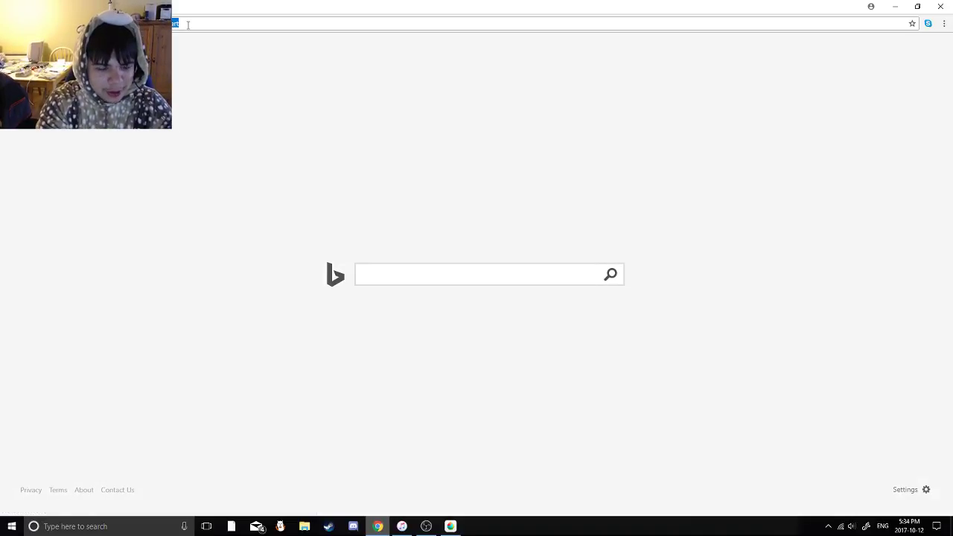
{"action": "type", "text": "g"}
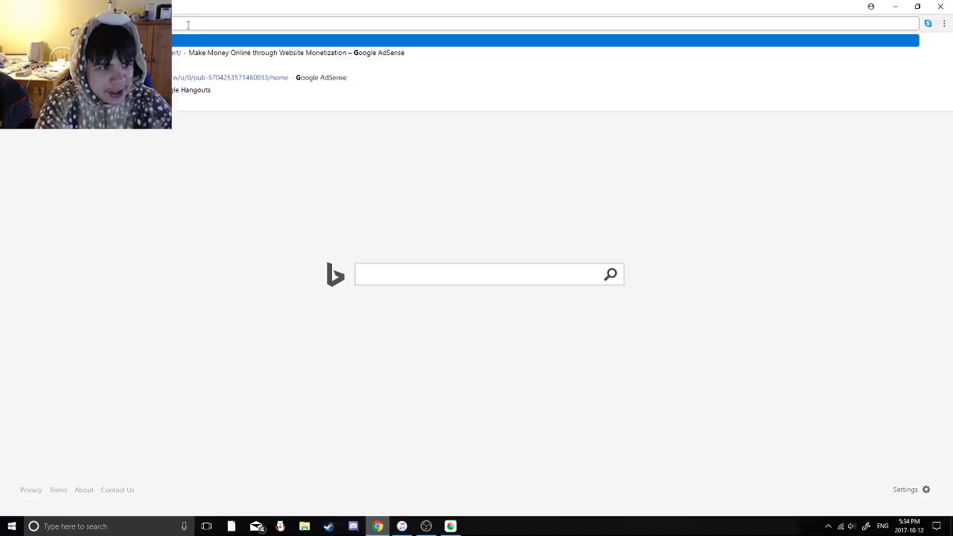
{"action": "key", "text": "Return"}
Search Google for "open season deer" and show the image results
{"action": "left_click", "coordinate": [449, 205]}
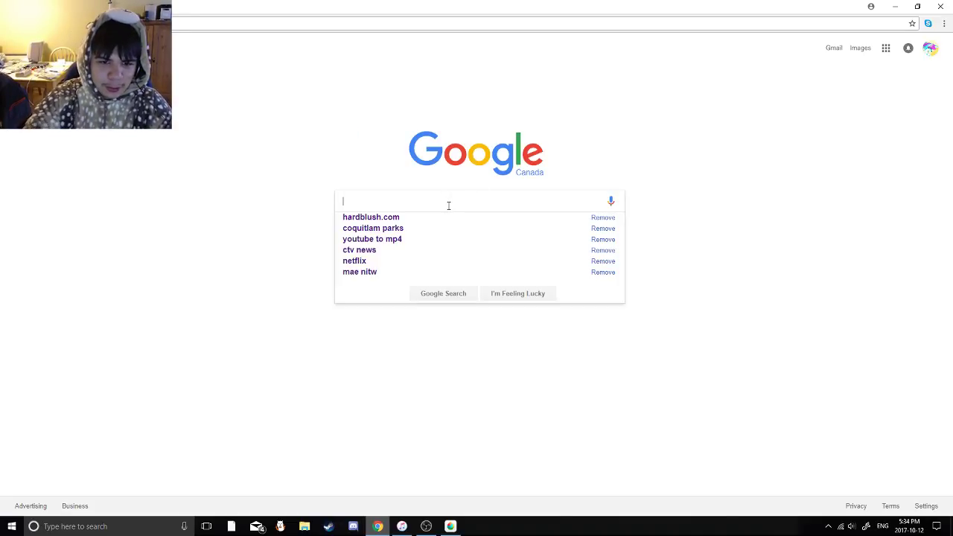
{"action": "type", "text": "ope"}
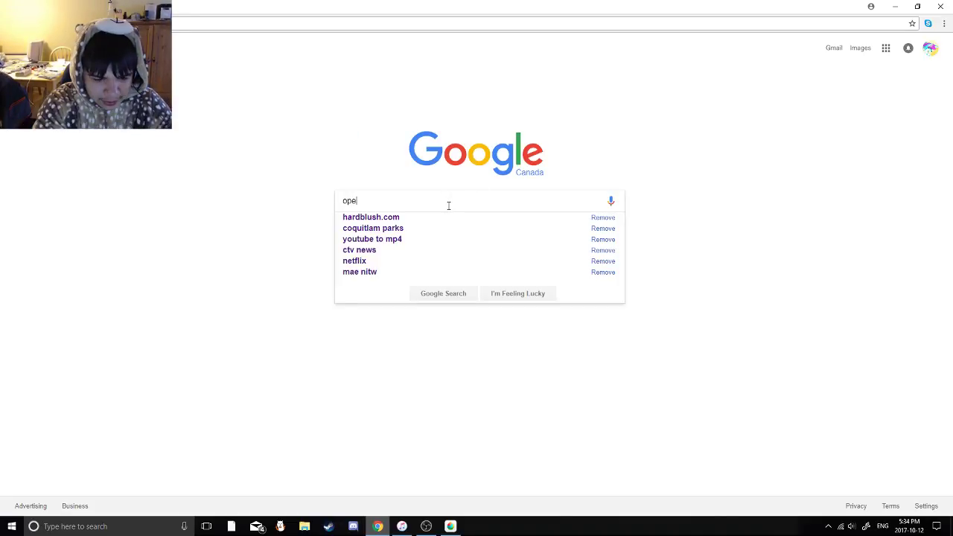
{"action": "type", "text": "n season derer"}
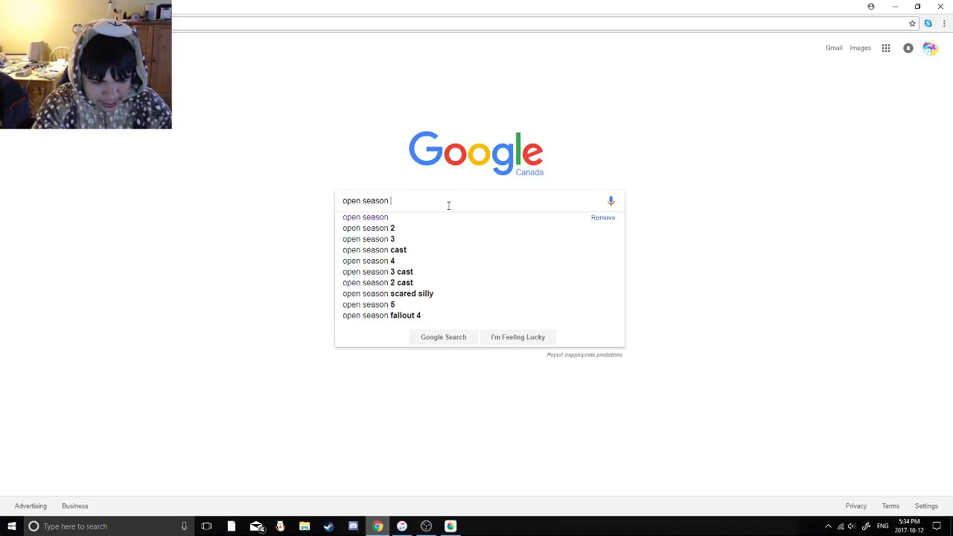
{"action": "key", "text": "BackSpace"}
{"action": "key", "text": "BackSpace"}
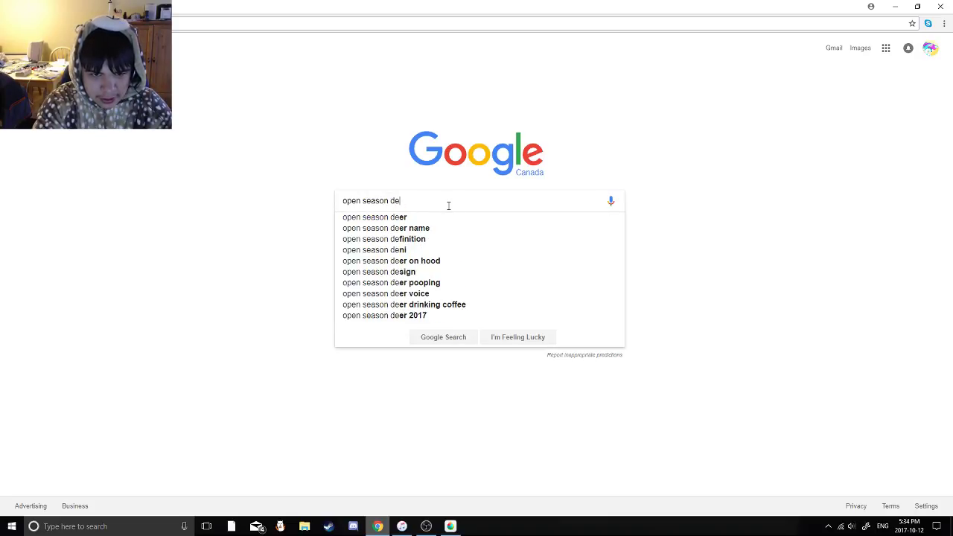
{"action": "type", "text": "er"}
{"action": "key", "text": "Return"}
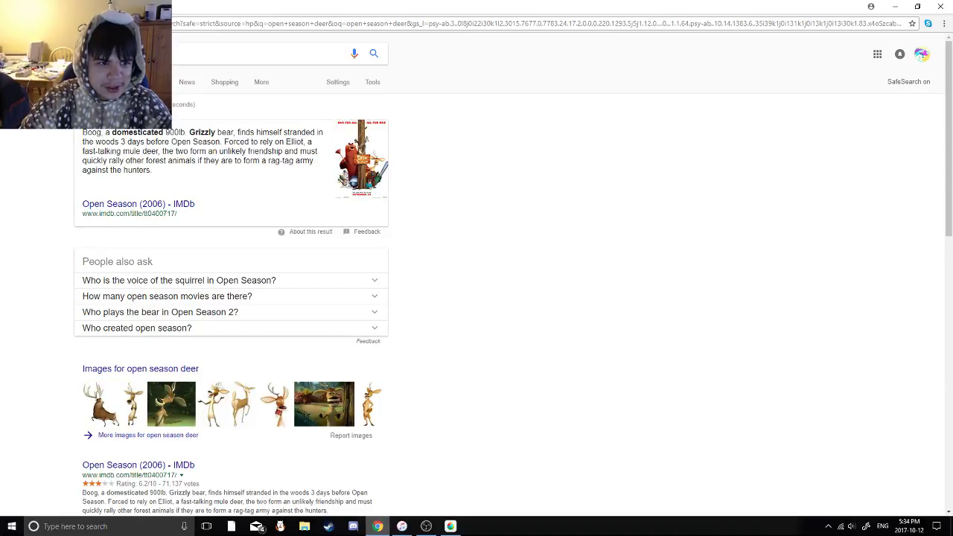
{"action": "left_click", "coordinate": [114, 82]}
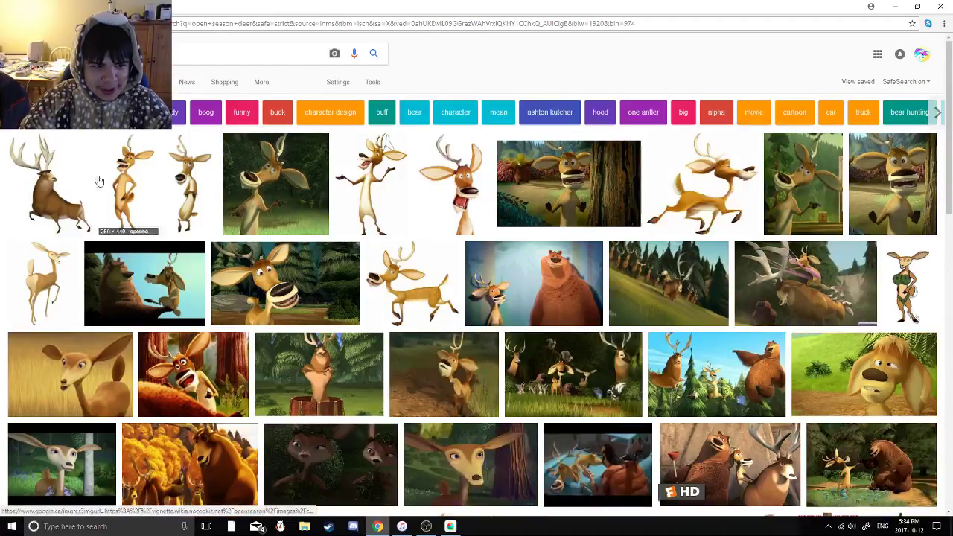
View the large-antlered deer's picture enlarged on its Open Season Wiki page, and close the page
{"action": "left_click", "coordinate": [99, 181]}
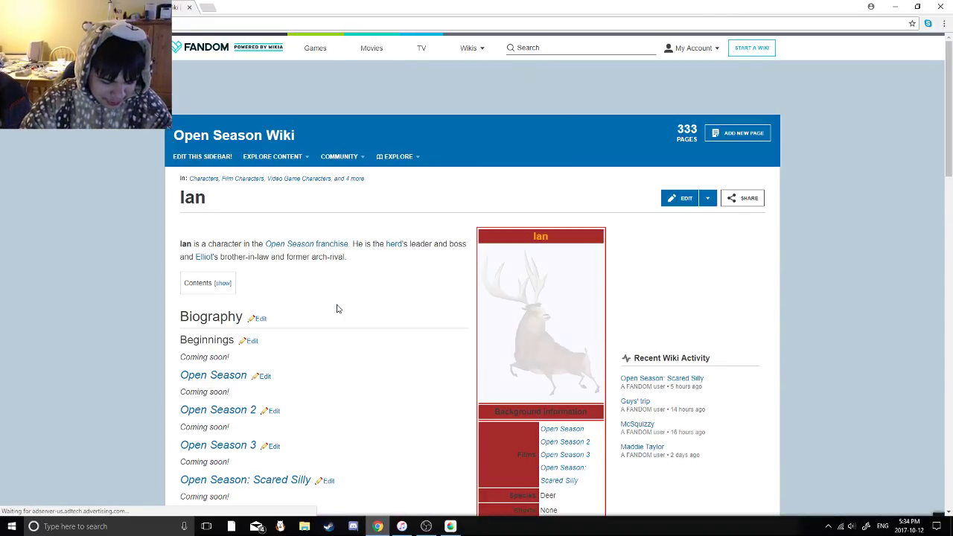
{"action": "scroll", "coordinate": [542, 211], "scroll_direction": "down", "scroll_amount": 2}
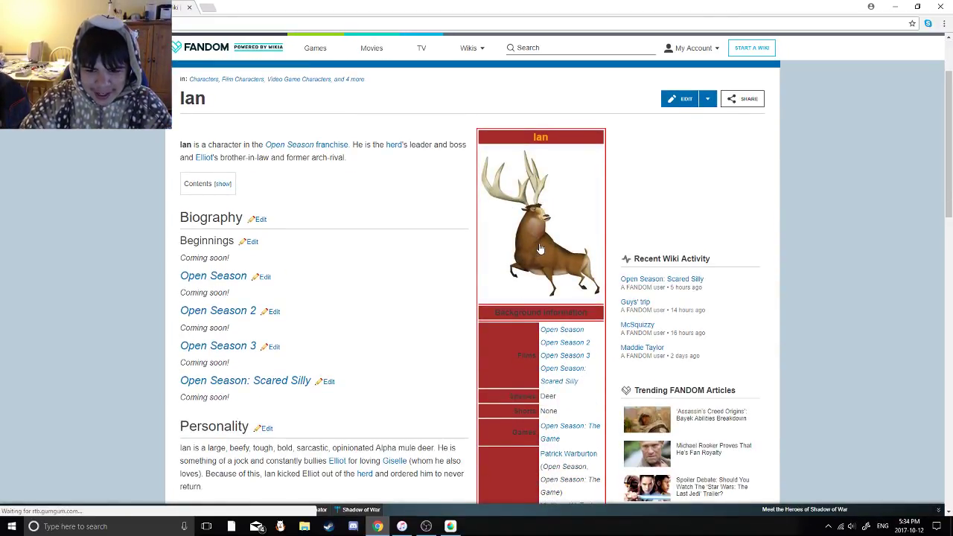
{"action": "left_click", "coordinate": [542, 211]}
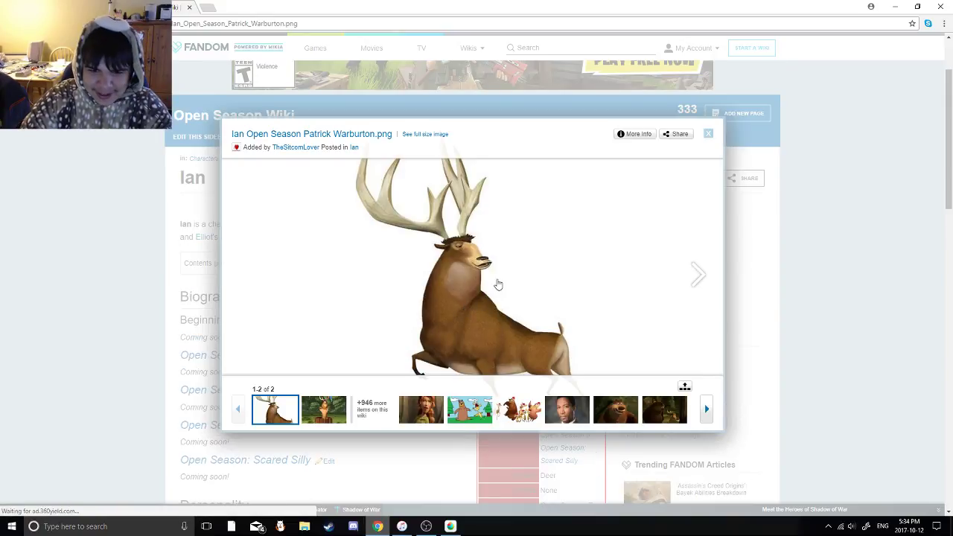
{"action": "left_click", "coordinate": [158, 227]}
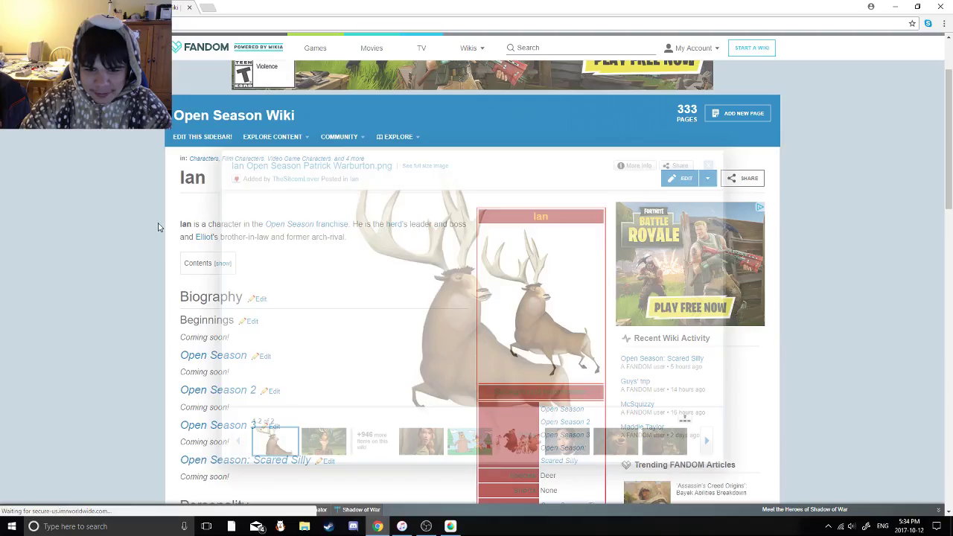
{"action": "left_click", "coordinate": [189, 7]}
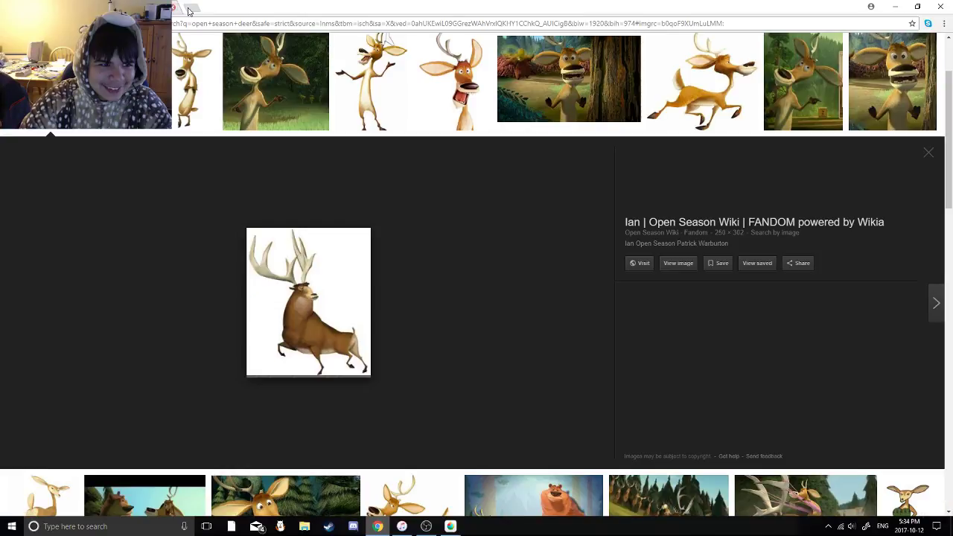
Switch back to MediBang Paint and erase the entire eye inside the head circle, returning to the pencil brush
{"action": "mouse_move", "coordinate": [447, 529]}
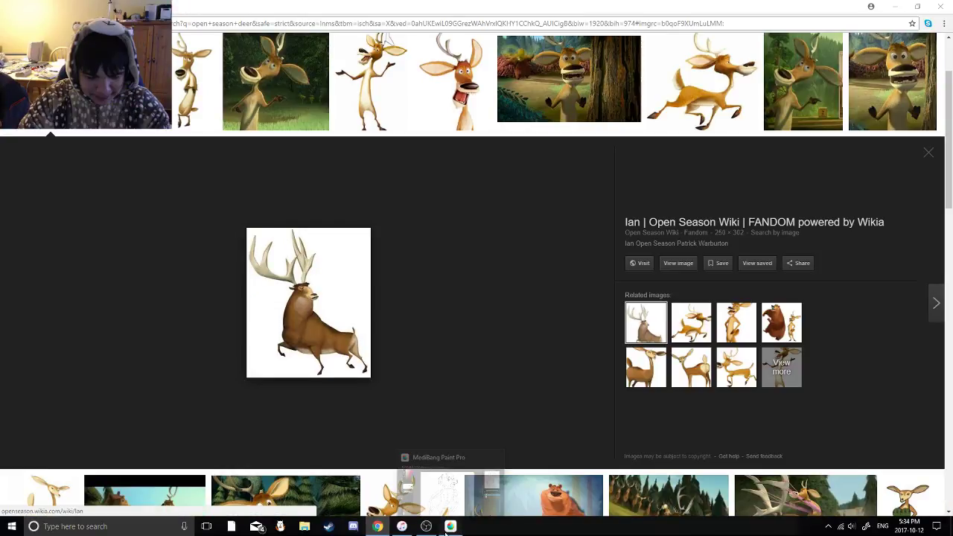
{"action": "left_click", "coordinate": [450, 527]}
{"action": "scroll", "coordinate": [318, 246], "scroll_direction": "up", "scroll_amount": 5}
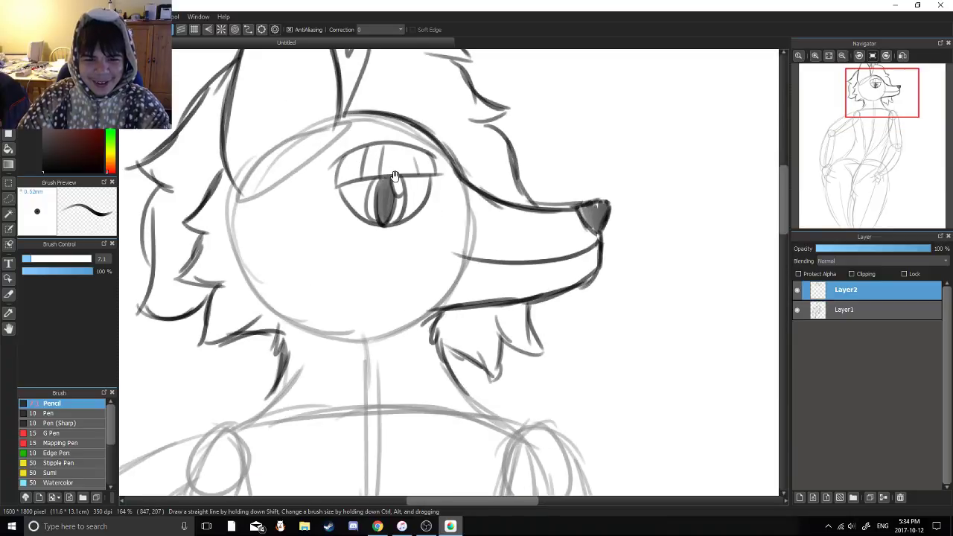
{"action": "scroll", "coordinate": [317, 246], "scroll_direction": "up", "scroll_amount": 3}
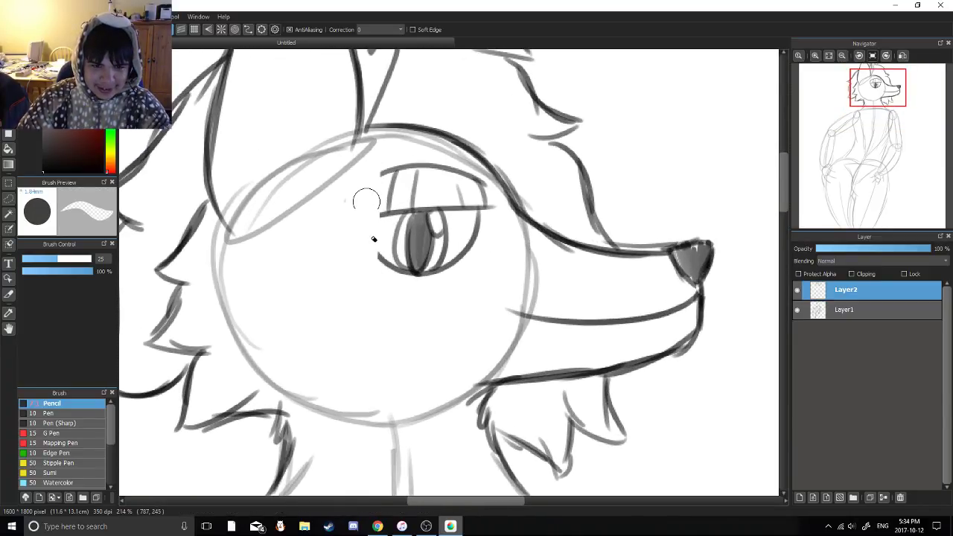
{"action": "mouse_move", "coordinate": [366, 200]}
{"action": "left_mouse_down"}
{"action": "mouse_move", "coordinate": [446, 296]}
{"action": "mouse_move", "coordinate": [473, 186]}
{"action": "mouse_move", "coordinate": [469, 202]}
{"action": "mouse_move", "coordinate": [531, 187]}
{"action": "left_mouse_up"}
{"action": "key", "text": "b"}
Try several versions of a new eyelid line across the upper part of the head circle, undoing each one
{"action": "scroll", "coordinate": [481, 242], "scroll_direction": "up", "scroll_amount": 2}
{"action": "scroll", "coordinate": [498, 201], "scroll_direction": "up", "scroll_amount": 2}
{"action": "key", "text": "ctrl+z"}
{"action": "left_click_drag", "start_coordinate": [388, 216], "coordinate": [548, 203]}
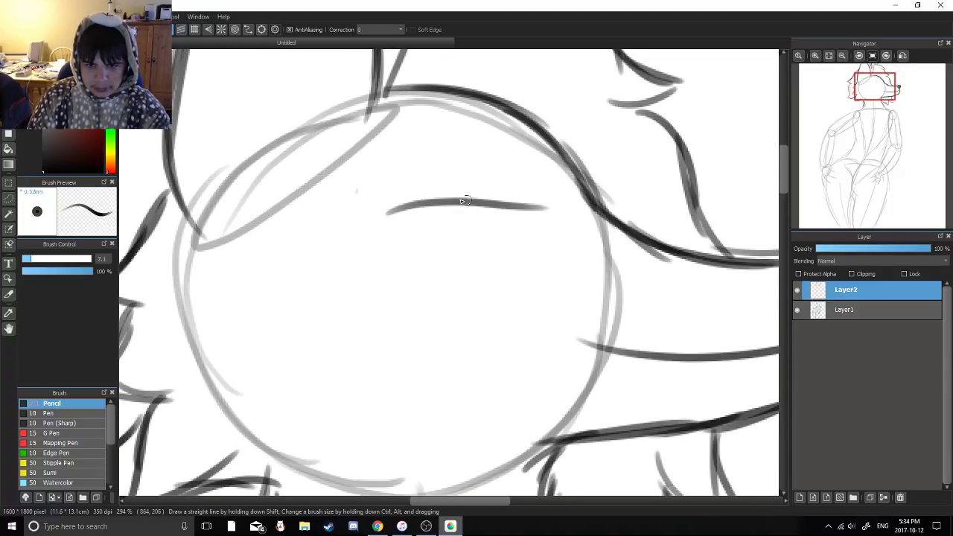
{"action": "key", "text": "ctrl+z"}
{"action": "mouse_move", "coordinate": [352, 221]}
{"action": "left_mouse_down"}
{"action": "mouse_move", "coordinate": [468, 191]}
{"action": "mouse_move", "coordinate": [546, 204]}
{"action": "mouse_move", "coordinate": [363, 209]}
{"action": "left_mouse_up"}
{"action": "key", "text": "ctrl+z"}
{"action": "key", "text": "ctrl+z"}
{"action": "mouse_move", "coordinate": [556, 192]}
{"action": "left_mouse_down"}
{"action": "mouse_move", "coordinate": [534, 204]}
{"action": "mouse_move", "coordinate": [353, 228]}
{"action": "left_mouse_up"}
{"action": "left_click_drag", "start_coordinate": [463, 215], "coordinate": [477, 215]}
{"action": "key", "text": "ctrl+z"}
Draw a gently S-curved eyelid line in the upper head circle with a rounded lower eye edge beneath it
{"action": "left_click_drag", "start_coordinate": [572, 193], "coordinate": [383, 197]}
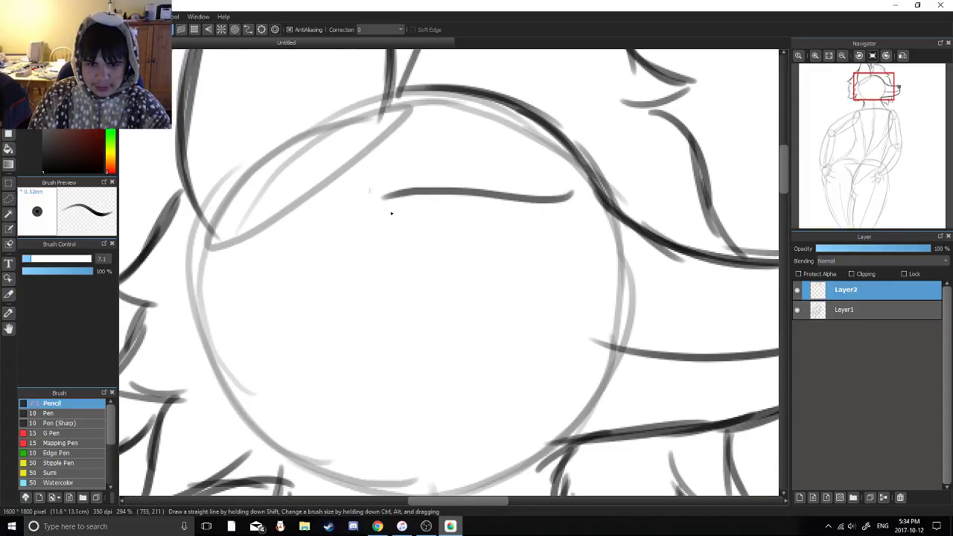
{"action": "scroll", "coordinate": [392, 212], "scroll_direction": "up", "scroll_amount": 3}
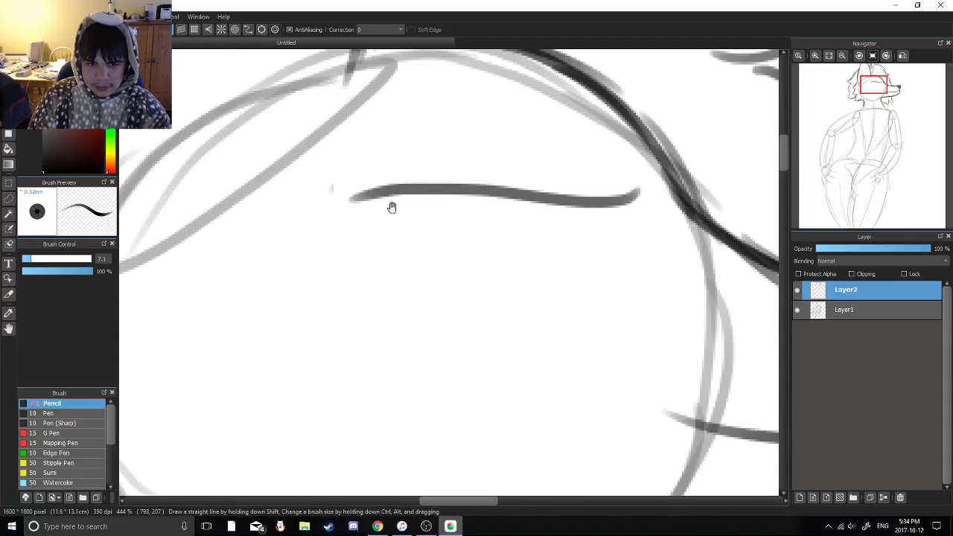
{"action": "scroll", "coordinate": [523, 131], "scroll_direction": "down", "scroll_amount": 5}
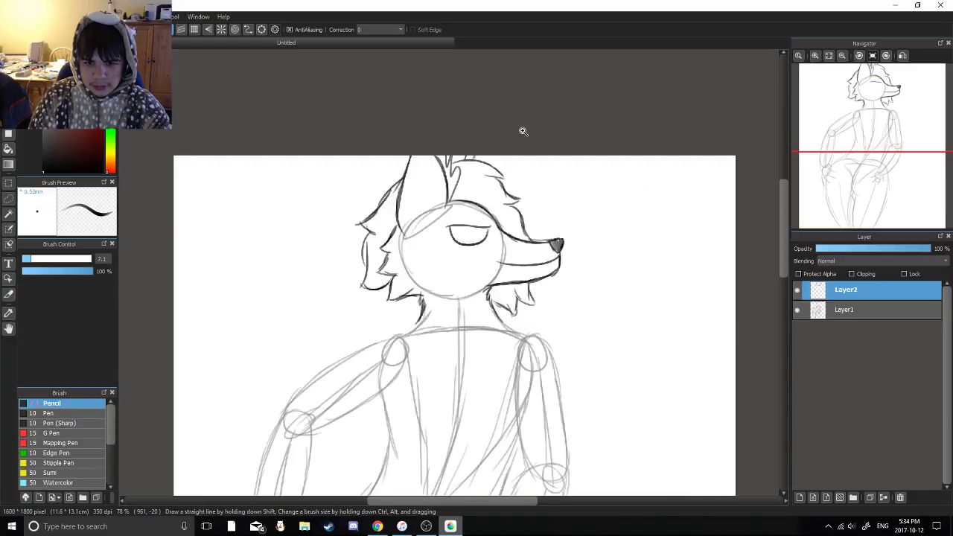
Draw the arched upper eyelid above the fox's eye and add three short crease strokes inside it with the Pencil
{"action": "scroll", "coordinate": [439, 220], "scroll_direction": "up", "scroll_amount": 5}
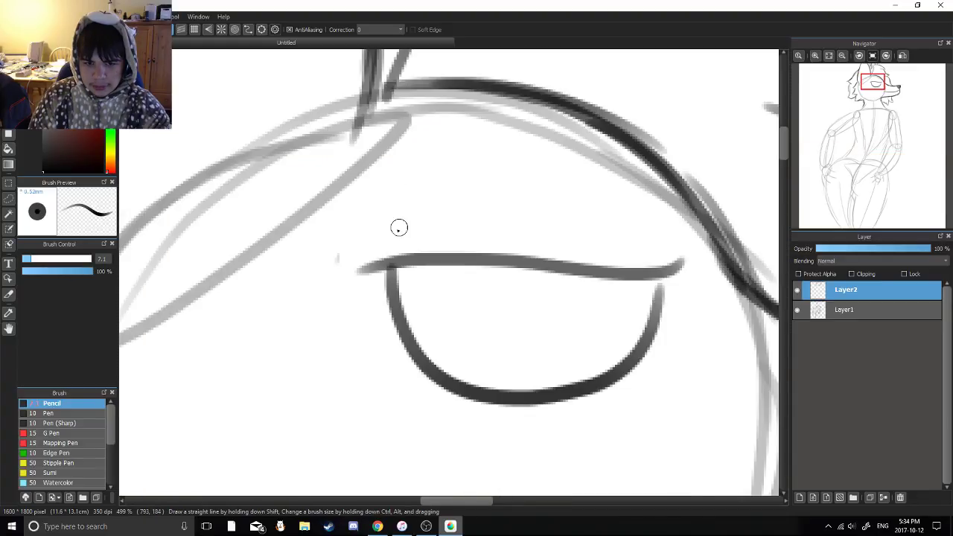
{"action": "left_click_drag", "start_coordinate": [681, 257], "coordinate": [357, 271]}
{"action": "scroll", "coordinate": [417, 228], "scroll_direction": "up", "scroll_amount": 1}
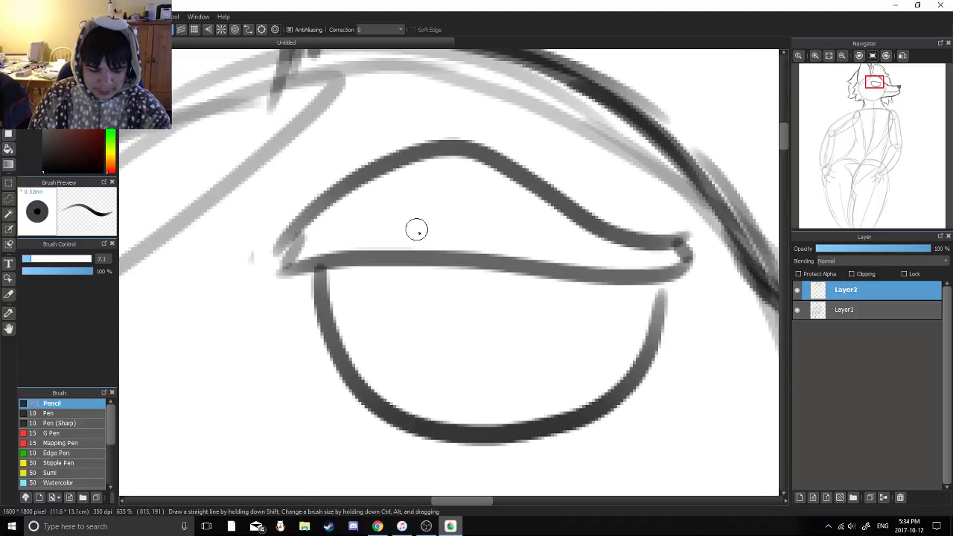
{"action": "left_click_drag", "start_coordinate": [408, 165], "coordinate": [362, 250]}
{"action": "left_click_drag", "start_coordinate": [500, 162], "coordinate": [467, 233]}
{"action": "left_click_drag", "start_coordinate": [565, 225], "coordinate": [549, 286]}
{"action": "left_click_drag", "start_coordinate": [521, 255], "coordinate": [475, 192]}
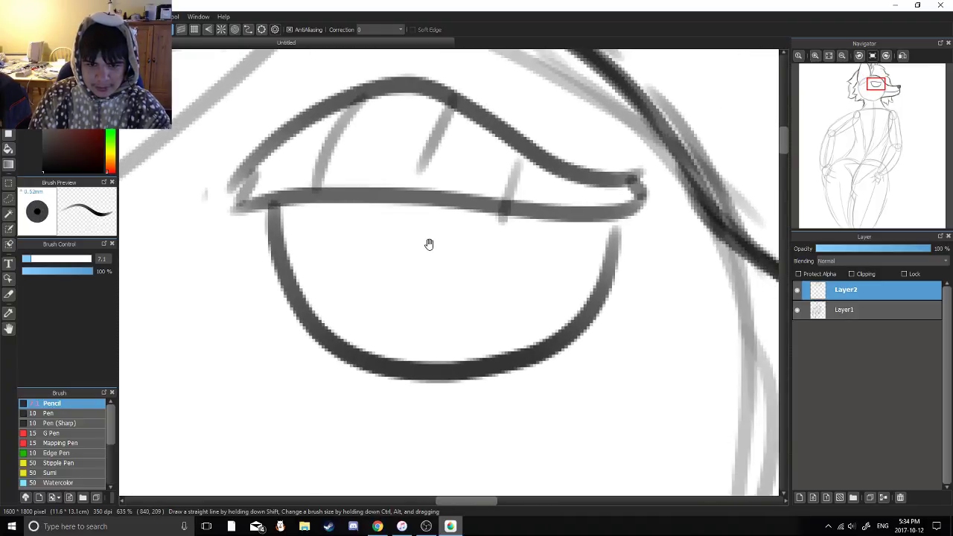
{"action": "left_click_drag", "start_coordinate": [284, 195], "coordinate": [497, 211]}
{"action": "left_click_drag", "start_coordinate": [432, 206], "coordinate": [454, 207]}
{"action": "mouse_move", "coordinate": [455, 287]}
{"action": "left_mouse_down"}
{"action": "mouse_move", "coordinate": [478, 158]}
{"action": "mouse_move", "coordinate": [454, 257]}
{"action": "left_mouse_up"}
{"action": "key", "text": "ctrl+z"}
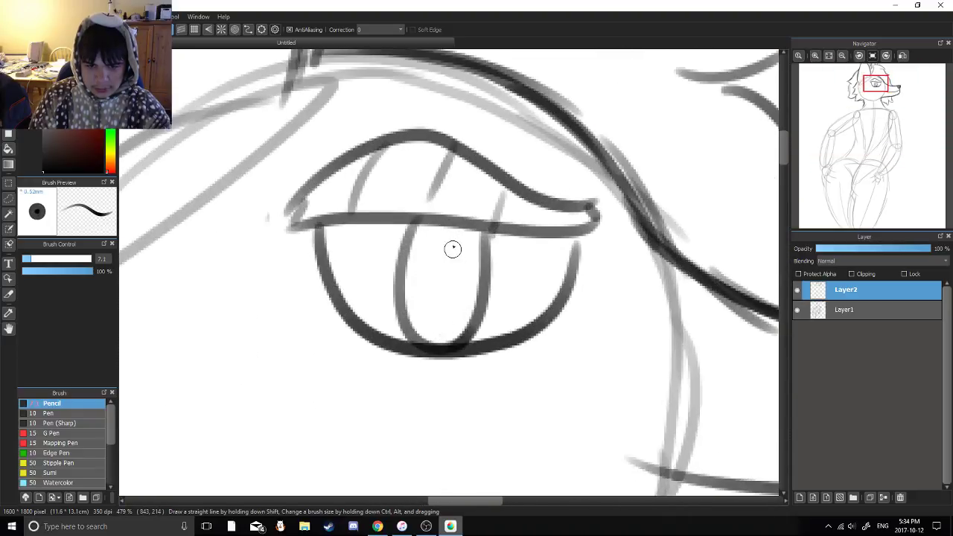
{"action": "mouse_move", "coordinate": [447, 222]}
{"action": "left_mouse_down"}
{"action": "mouse_move", "coordinate": [428, 360]}
{"action": "mouse_move", "coordinate": [439, 343]}
{"action": "mouse_move", "coordinate": [428, 357]}
{"action": "mouse_move", "coordinate": [429, 316]}
{"action": "left_mouse_up"}
{"action": "left_click_drag", "start_coordinate": [453, 298], "coordinate": [487, 166]}
{"action": "scroll", "coordinate": [487, 165], "scroll_direction": "down", "scroll_amount": 1}
{"action": "scroll", "coordinate": [484, 155], "scroll_direction": "up", "scroll_amount": 7}
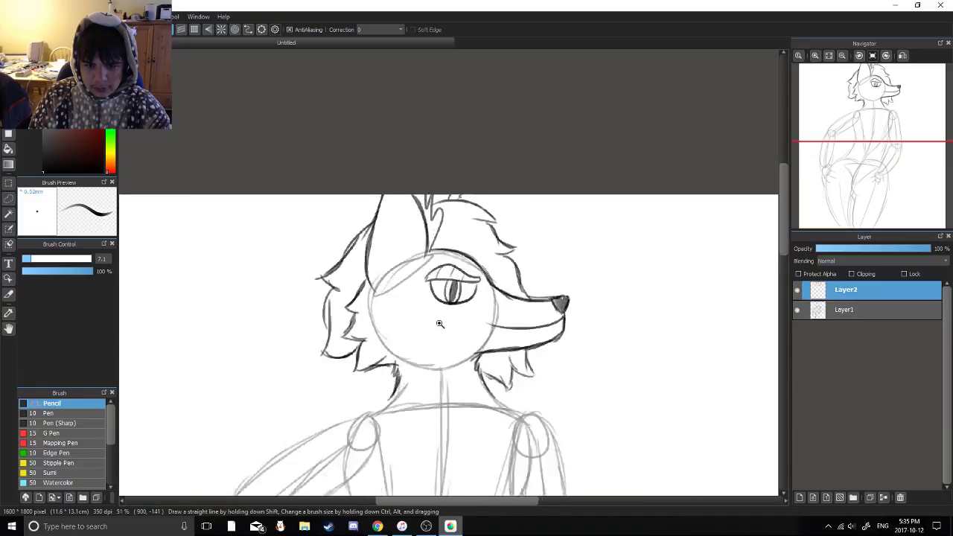
{"action": "key", "text": "ctrl+z"}
{"action": "key", "text": "ctrl+z"}
{"action": "key", "text": "ctrl+z"}
{"action": "key", "text": "ctrl+z"}
{"action": "key", "text": "ctrl+z"}
Draw the iris sides, a small highlight and a shaded oval pupil inside the fox's eye
{"action": "mouse_move", "coordinate": [402, 229]}
{"action": "left_mouse_down"}
{"action": "mouse_move", "coordinate": [380, 259]}
{"action": "mouse_move", "coordinate": [399, 346]}
{"action": "left_mouse_up"}
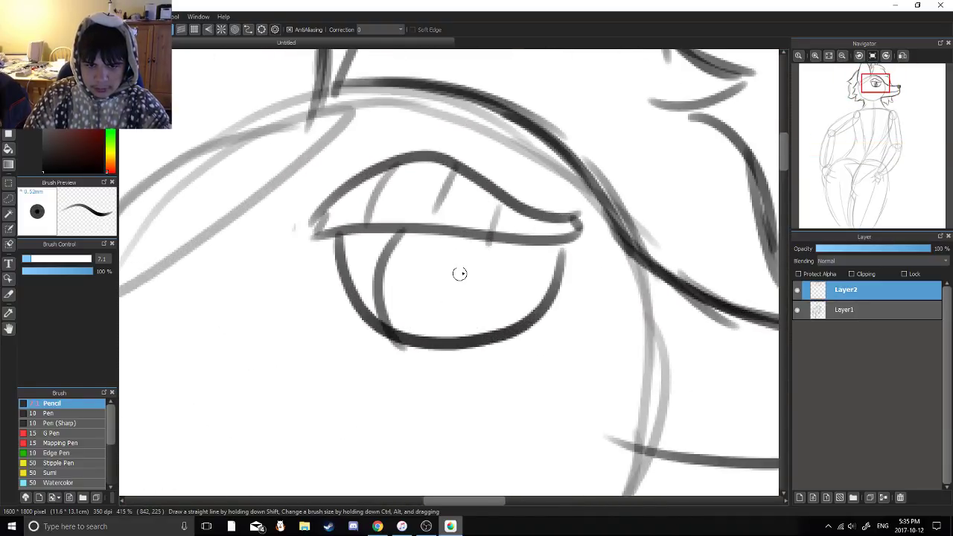
{"action": "left_click_drag", "start_coordinate": [498, 237], "coordinate": [504, 336]}
{"action": "left_click_drag", "start_coordinate": [477, 237], "coordinate": [489, 282]}
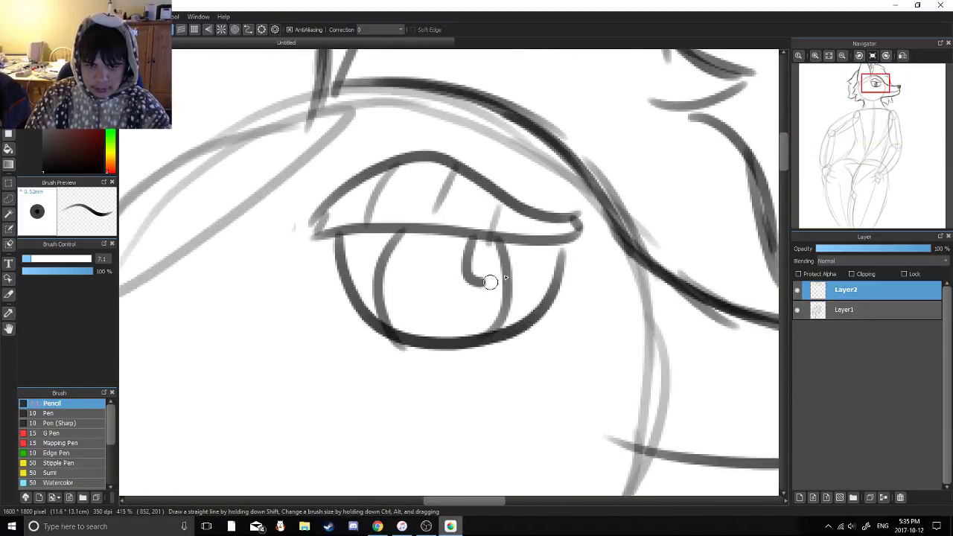
{"action": "scroll", "coordinate": [490, 281], "scroll_direction": "up", "scroll_amount": 1}
{"action": "mouse_move", "coordinate": [410, 273]}
{"action": "left_mouse_down"}
{"action": "mouse_move", "coordinate": [425, 234]}
{"action": "mouse_move", "coordinate": [451, 269]}
{"action": "mouse_move", "coordinate": [463, 245]}
{"action": "mouse_move", "coordinate": [471, 286]}
{"action": "mouse_move", "coordinate": [452, 340]}
{"action": "mouse_move", "coordinate": [426, 252]}
{"action": "mouse_move", "coordinate": [437, 244]}
{"action": "mouse_move", "coordinate": [457, 283]}
{"action": "mouse_move", "coordinate": [458, 239]}
{"action": "mouse_move", "coordinate": [468, 231]}
{"action": "mouse_move", "coordinate": [449, 290]}
{"action": "left_mouse_up"}
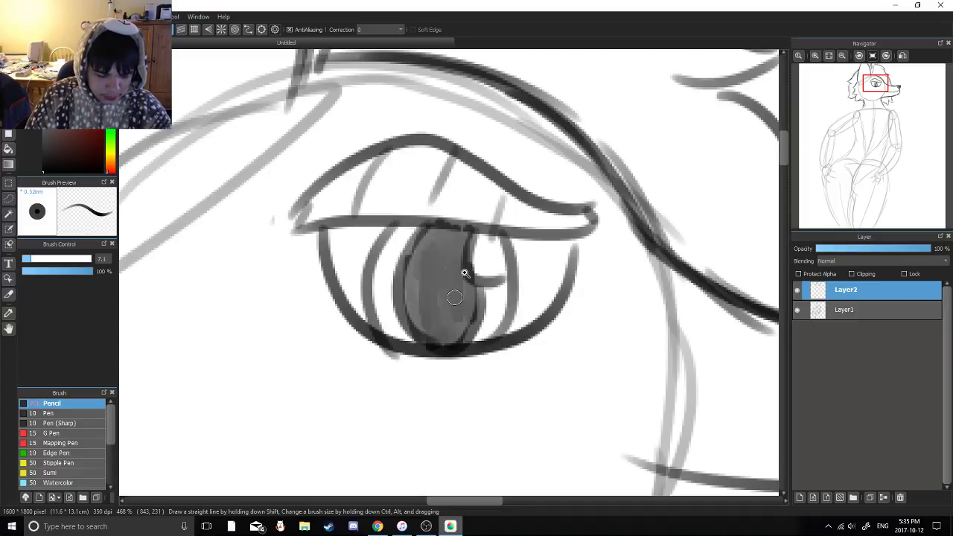
Hide the sketch on Layer1 to check the head's line art alone, and show it again
{"action": "scroll", "coordinate": [464, 274], "scroll_direction": "down", "scroll_amount": 10}
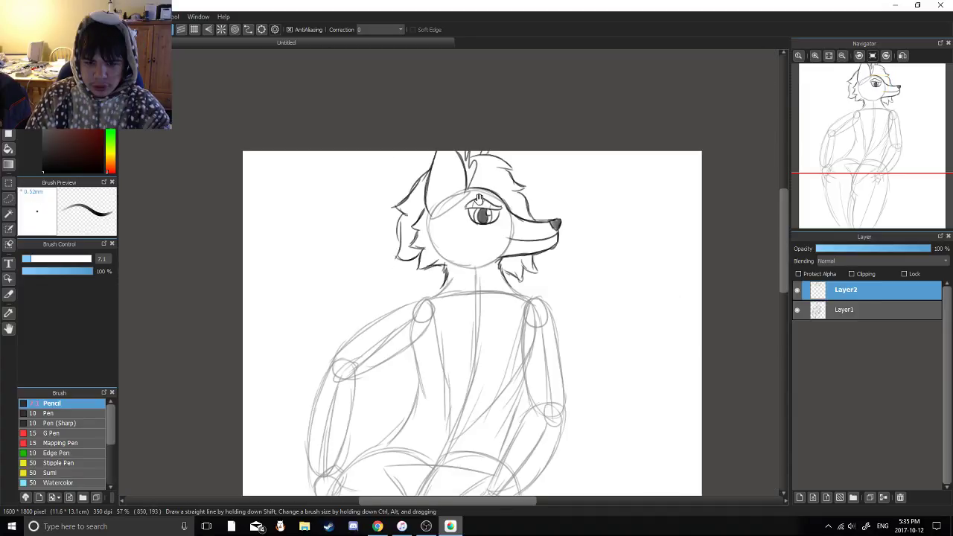
{"action": "scroll", "coordinate": [479, 199], "scroll_direction": "down", "scroll_amount": 2}
{"action": "left_click", "coordinate": [798, 310]}
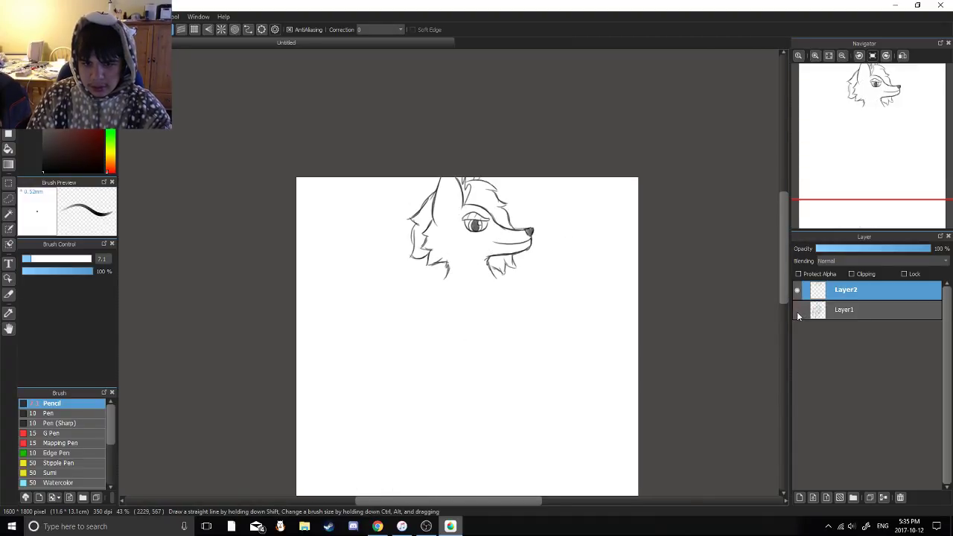
{"action": "left_click", "coordinate": [797, 310]}
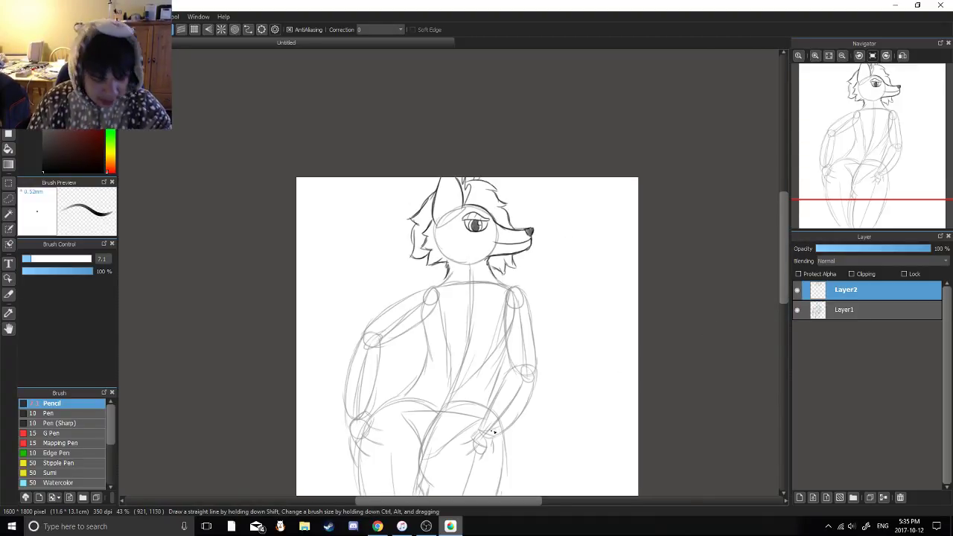
Darken and thicken the upper lash line and the side outline of the fox's eye on Layer2
{"action": "scroll", "coordinate": [454, 271], "scroll_direction": "up", "scroll_amount": 5}
{"action": "scroll", "coordinate": [453, 172], "scroll_direction": "up", "scroll_amount": 5}
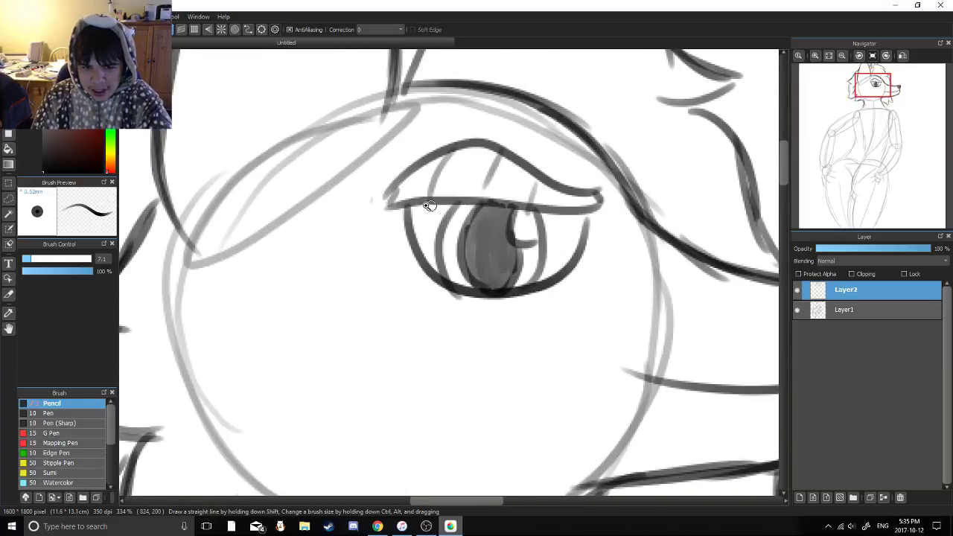
{"action": "mouse_move", "coordinate": [409, 202]}
{"action": "left_mouse_down"}
{"action": "mouse_move", "coordinate": [377, 206]}
{"action": "mouse_move", "coordinate": [400, 233]}
{"action": "mouse_move", "coordinate": [389, 211]}
{"action": "mouse_move", "coordinate": [480, 197]}
{"action": "mouse_move", "coordinate": [405, 240]}
{"action": "mouse_move", "coordinate": [407, 227]}
{"action": "mouse_move", "coordinate": [511, 210]}
{"action": "left_mouse_up"}
{"action": "key", "text": "ctrl+z"}
{"action": "left_click_drag", "start_coordinate": [387, 207], "coordinate": [548, 200]}
{"action": "mouse_move", "coordinate": [471, 195]}
{"action": "left_mouse_down"}
{"action": "mouse_move", "coordinate": [633, 202]}
{"action": "mouse_move", "coordinate": [619, 249]}
{"action": "mouse_move", "coordinate": [580, 290]}
{"action": "left_mouse_up"}
{"action": "scroll", "coordinate": [569, 262], "scroll_direction": "down", "scroll_amount": 5}
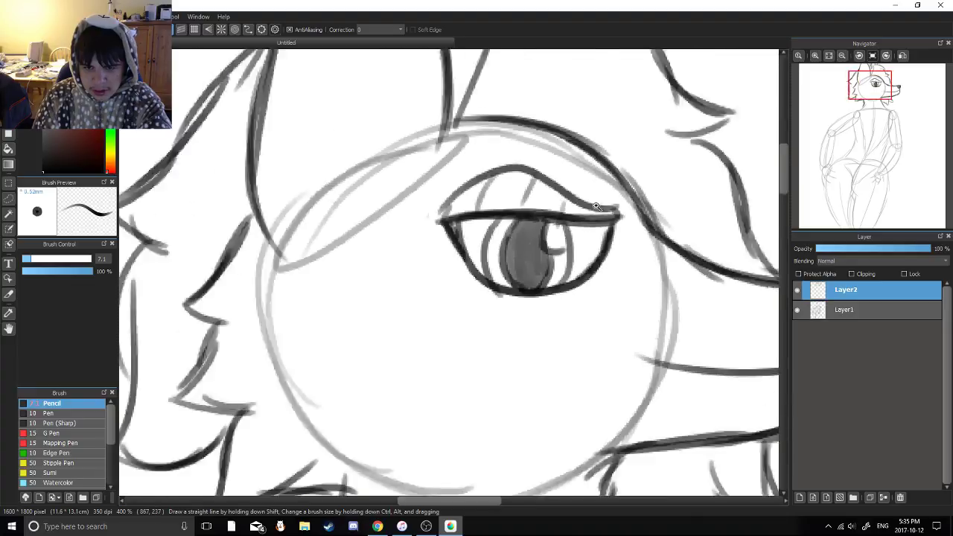
Draw the line from the neck fur under the muzzle out to the right-hand shoulder
{"action": "scroll", "coordinate": [603, 190], "scroll_direction": "down", "scroll_amount": 1}
{"action": "left_click_drag", "start_coordinate": [603, 190], "coordinate": [494, 143]}
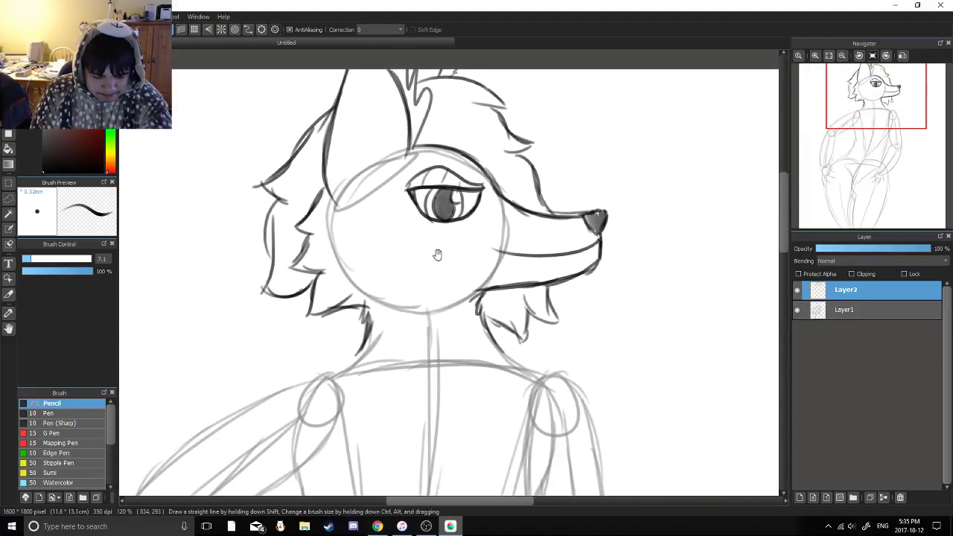
{"action": "scroll", "coordinate": [440, 283], "scroll_direction": "down", "scroll_amount": 3}
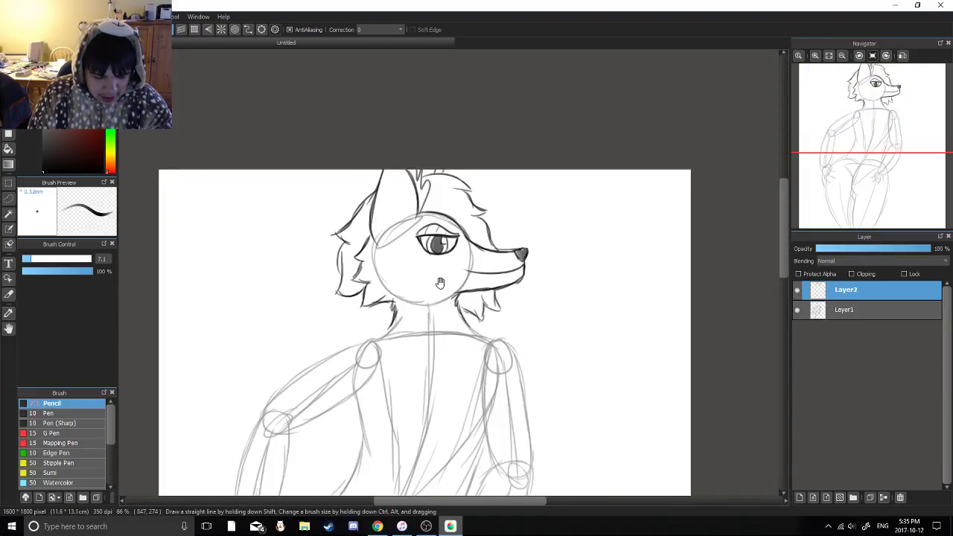
{"action": "scroll", "coordinate": [440, 283], "scroll_direction": "up", "scroll_amount": 3}
{"action": "left_click_drag", "start_coordinate": [429, 198], "coordinate": [521, 237]}
Draw the inner contour of the right-hand upper arm from the armpit down to the elbow
{"action": "scroll", "coordinate": [512, 252], "scroll_direction": "down", "scroll_amount": 3}
{"action": "scroll", "coordinate": [485, 187], "scroll_direction": "up", "scroll_amount": 2}
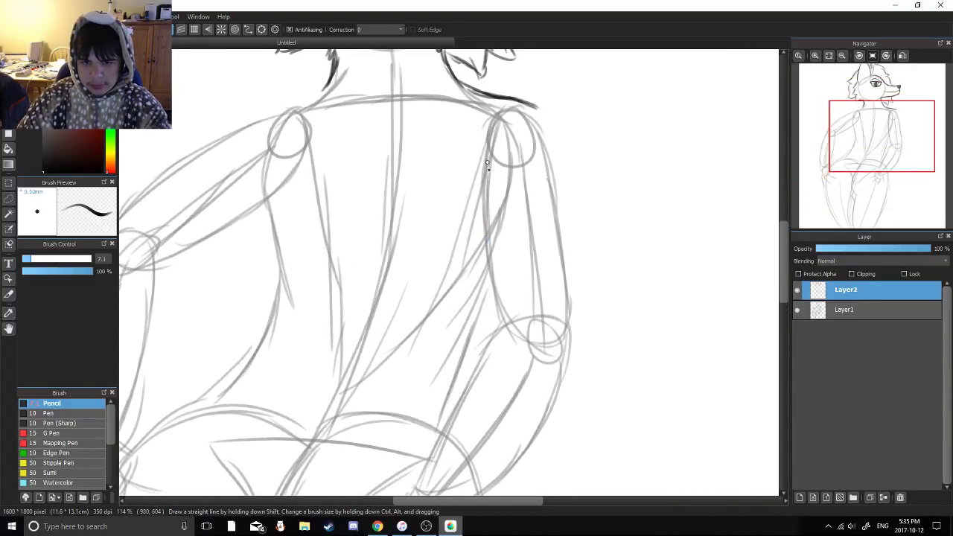
{"action": "left_click_drag", "start_coordinate": [486, 276], "coordinate": [488, 281]}
{"action": "mouse_move", "coordinate": [486, 176]}
{"action": "left_mouse_down"}
{"action": "mouse_move", "coordinate": [495, 303]}
{"action": "mouse_move", "coordinate": [508, 315]}
{"action": "left_mouse_up"}
{"action": "key", "text": "ctrl+z"}
{"action": "key", "text": "ctrl+z"}
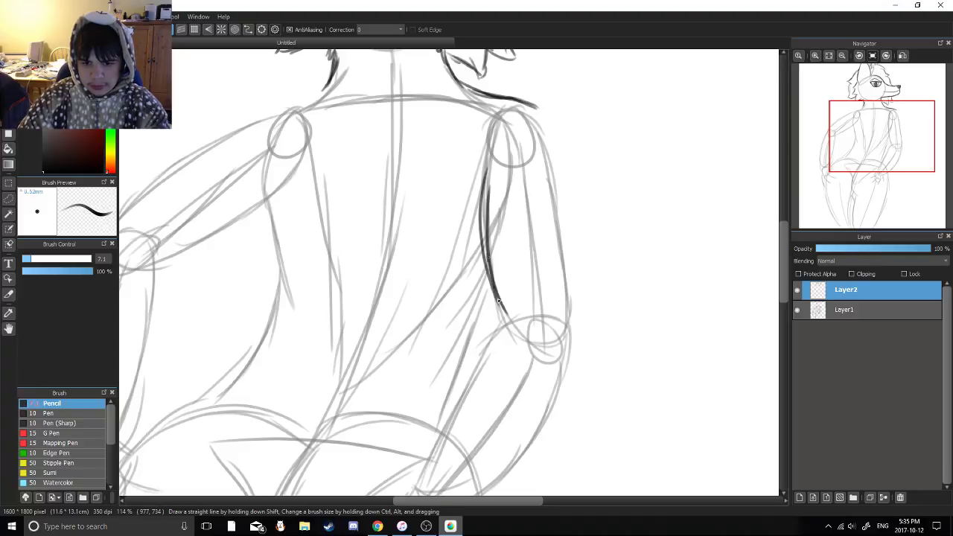
{"action": "left_click_drag", "start_coordinate": [488, 261], "coordinate": [510, 319]}
Draw the inner contour of the right-hand forearm from the wrist up to the elbow crease
{"action": "mouse_move", "coordinate": [498, 274]}
{"action": "left_mouse_down"}
{"action": "mouse_move", "coordinate": [483, 199]}
{"action": "mouse_move", "coordinate": [490, 135]}
{"action": "left_mouse_up"}
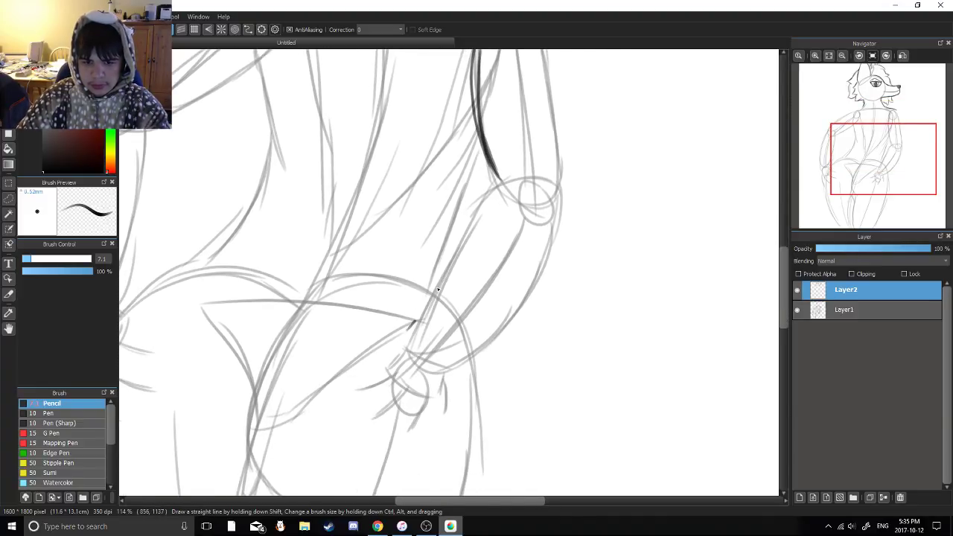
{"action": "left_click_drag", "start_coordinate": [414, 332], "coordinate": [457, 255]}
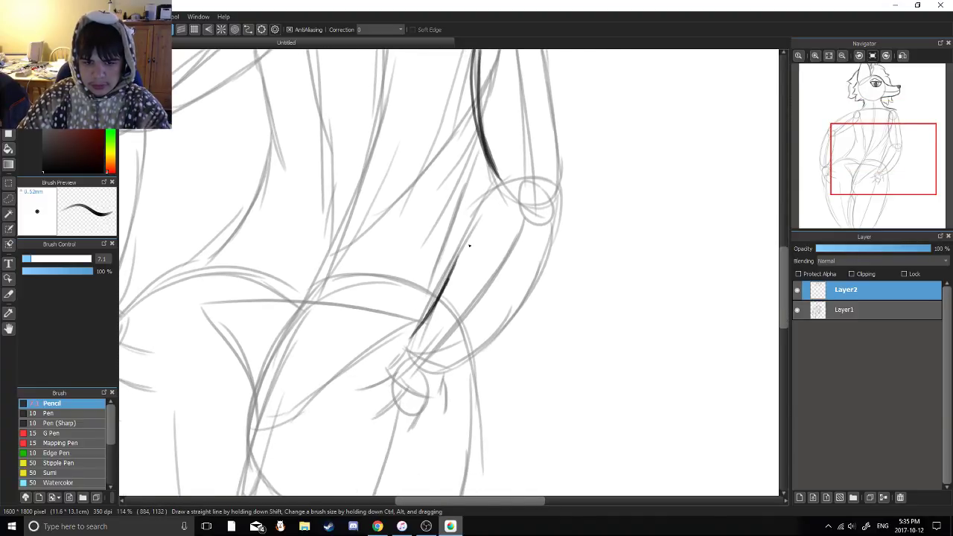
{"action": "key", "text": "ctrl+z"}
{"action": "left_click_drag", "start_coordinate": [419, 327], "coordinate": [514, 175]}
{"action": "left_click_drag", "start_coordinate": [464, 229], "coordinate": [513, 173]}
{"action": "scroll", "coordinate": [523, 176], "scroll_direction": "up", "scroll_amount": 3}
{"action": "scroll", "coordinate": [528, 171], "scroll_direction": "down", "scroll_amount": 3}
{"action": "left_click_drag", "start_coordinate": [546, 77], "coordinate": [495, 211]}
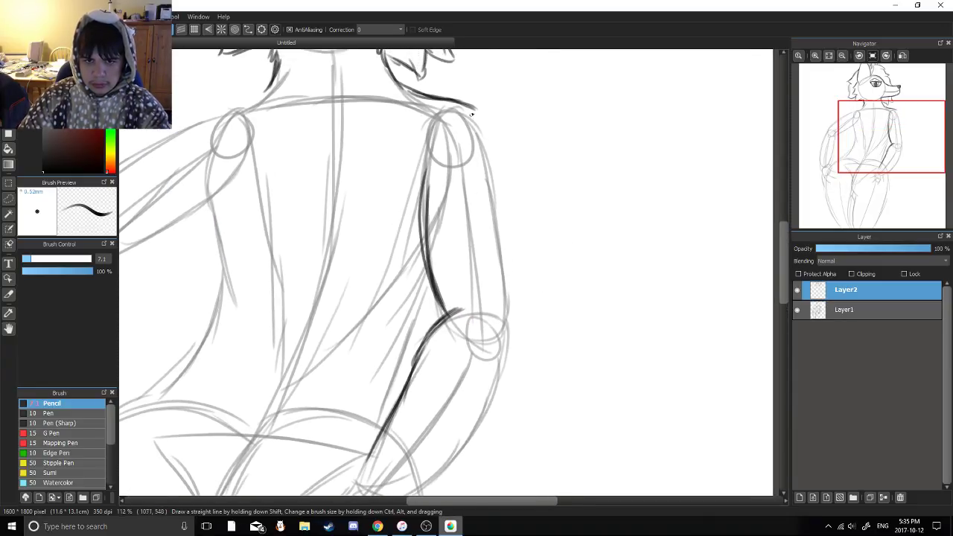
{"action": "key", "text": "ctrl+z"}
{"action": "mouse_move", "coordinate": [474, 109]}
{"action": "left_mouse_down"}
{"action": "mouse_move", "coordinate": [507, 169]}
{"action": "mouse_move", "coordinate": [504, 200]}
{"action": "left_mouse_up"}
{"action": "key", "text": "ctrl+z"}
{"action": "left_click_drag", "start_coordinate": [491, 140], "coordinate": [510, 244]}
{"action": "key", "text": "ctrl+z"}
{"action": "key", "text": "ctrl+z"}
{"action": "left_click_drag", "start_coordinate": [474, 108], "coordinate": [490, 140]}
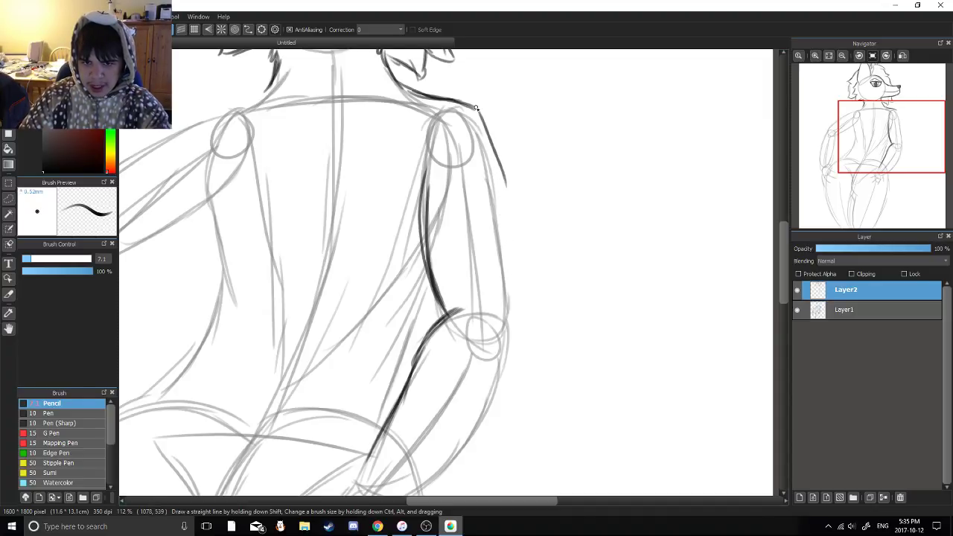
{"action": "key", "text": "ctrl+z"}
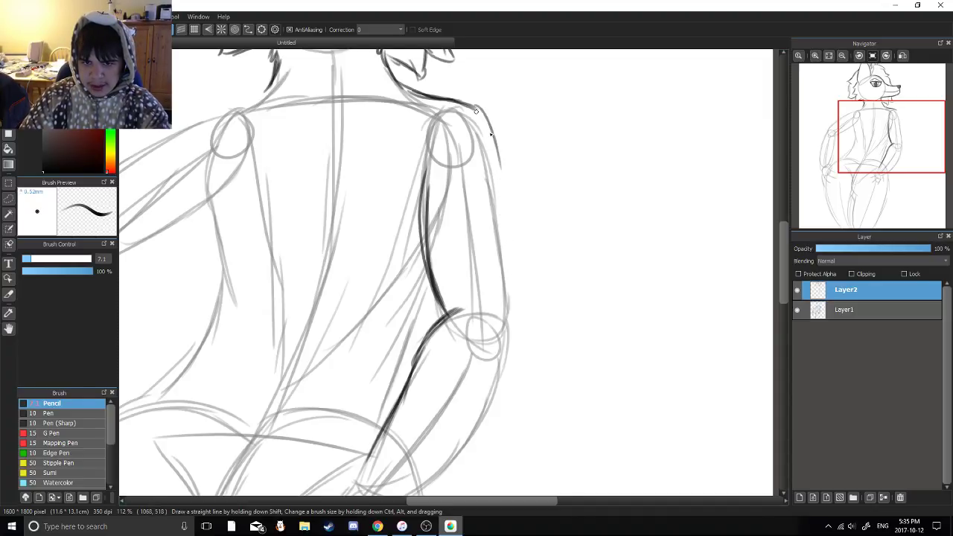
Draw the outer contour of the right-hand upper arm from the shoulder down to the elbow
{"action": "left_click_drag", "start_coordinate": [476, 111], "coordinate": [505, 184]}
{"action": "left_click_drag", "start_coordinate": [500, 166], "coordinate": [511, 238]}
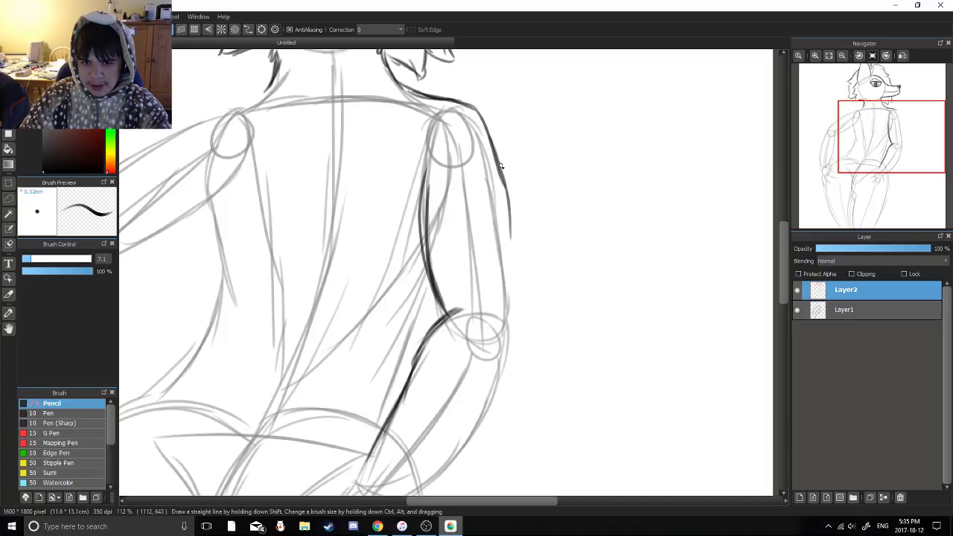
{"action": "left_click_drag", "start_coordinate": [501, 166], "coordinate": [514, 319]}
{"action": "left_click_drag", "start_coordinate": [518, 272], "coordinate": [513, 341]}
{"action": "left_click_drag", "start_coordinate": [507, 326], "coordinate": [512, 271]}
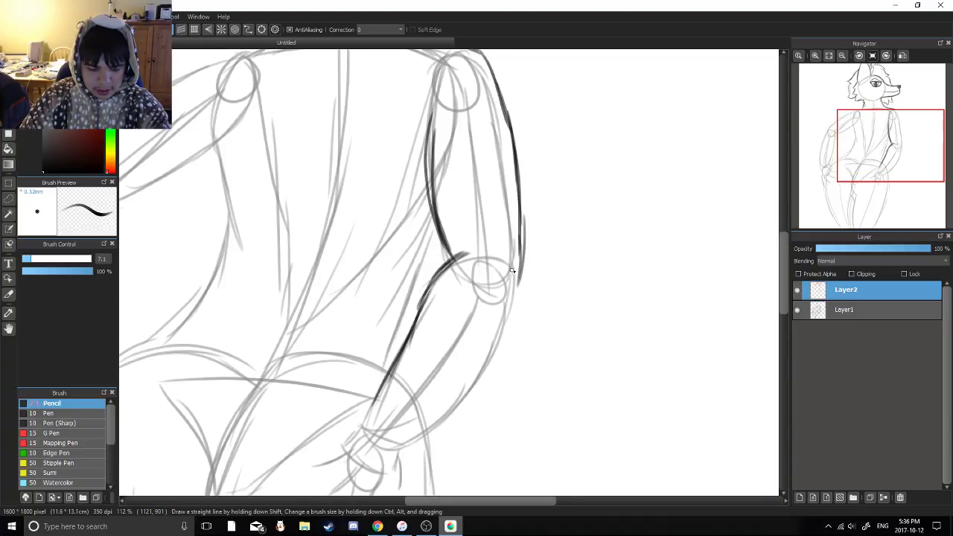
{"action": "key", "text": "ctrl+z"}
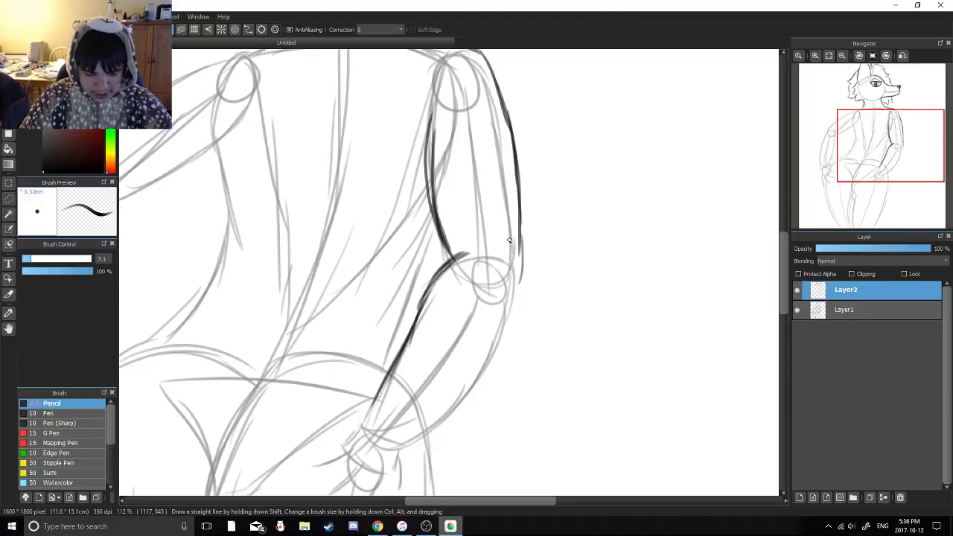
Continue the right-hand arm's outer contour from the elbow along the forearm to the wrist
{"action": "scroll", "coordinate": [472, 267], "scroll_direction": "down", "scroll_amount": 4}
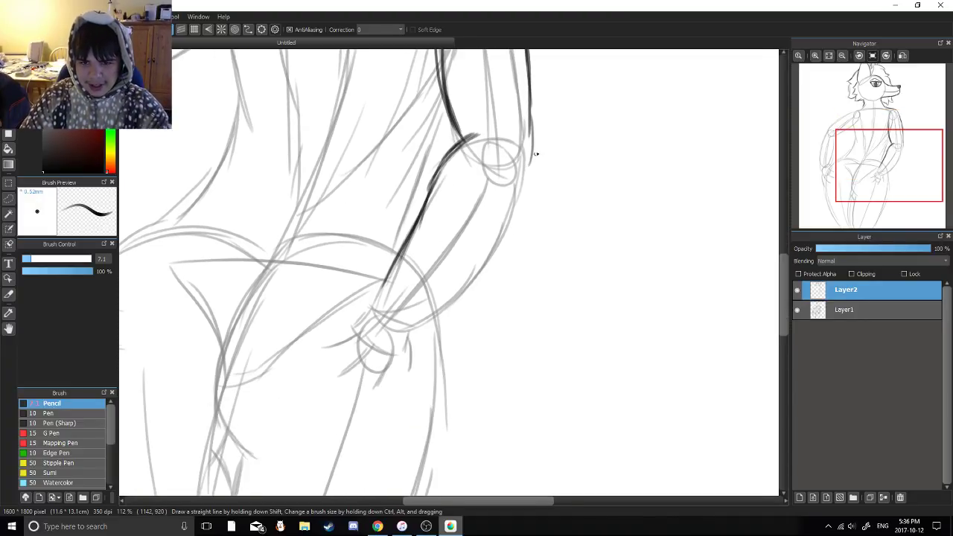
{"action": "left_click_drag", "start_coordinate": [532, 132], "coordinate": [511, 234]}
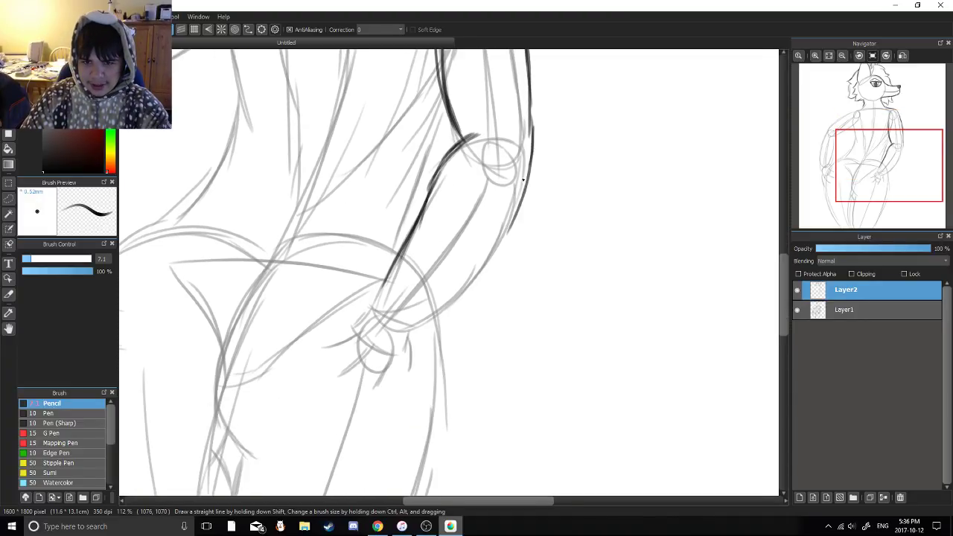
{"action": "left_click_drag", "start_coordinate": [529, 181], "coordinate": [418, 318]}
{"action": "left_click_drag", "start_coordinate": [490, 258], "coordinate": [423, 318]}
Draw the outer contour of the left-hand forearm from above the wrist up to the elbow
{"action": "mouse_move", "coordinate": [345, 259]}
{"action": "left_mouse_down"}
{"action": "mouse_move", "coordinate": [462, 298]}
{"action": "mouse_move", "coordinate": [631, 268]}
{"action": "left_mouse_up"}
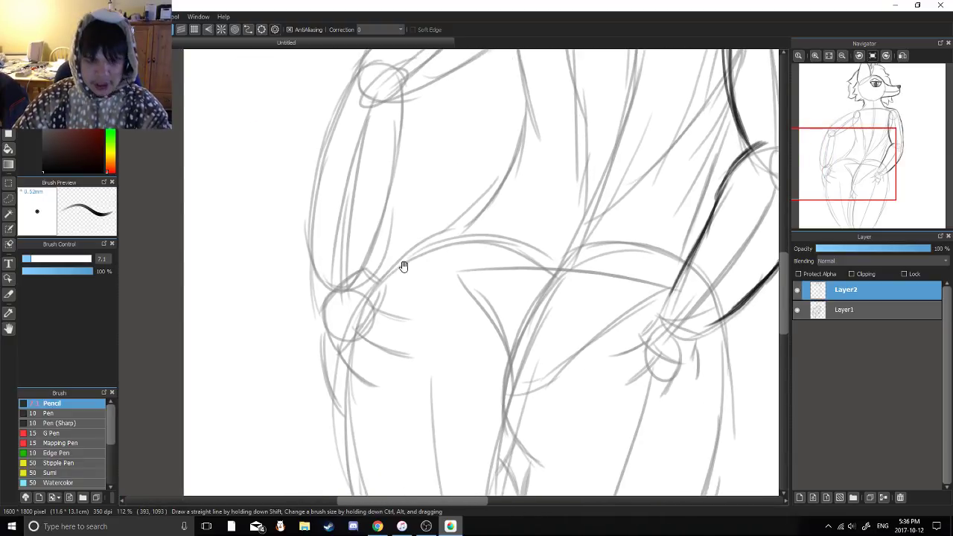
{"action": "left_click_drag", "start_coordinate": [342, 231], "coordinate": [329, 345]}
{"action": "mouse_move", "coordinate": [300, 394]}
{"action": "left_mouse_down"}
{"action": "mouse_move", "coordinate": [304, 286]}
{"action": "mouse_move", "coordinate": [321, 230]}
{"action": "left_mouse_up"}
{"action": "key", "text": "ctrl+z"}
{"action": "key", "text": "ctrl+z"}
{"action": "key", "text": "ctrl+z"}
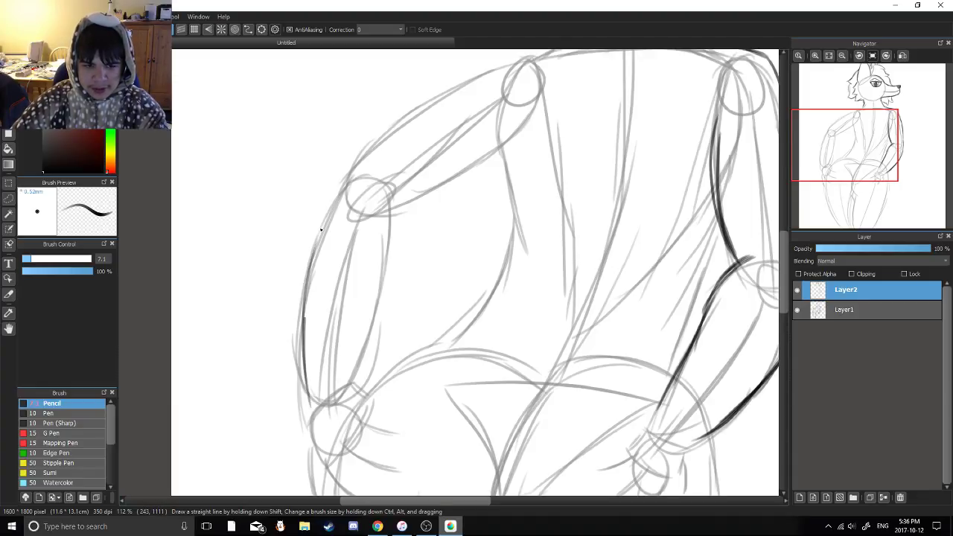
{"action": "left_click_drag", "start_coordinate": [304, 319], "coordinate": [350, 185]}
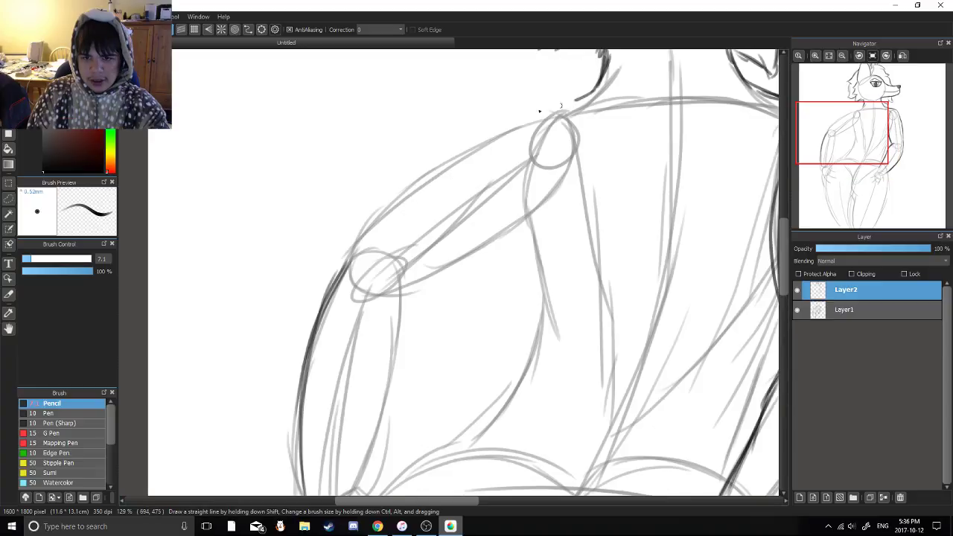
Draw a curve from the back of the neck out onto the left-hand shoulder
{"action": "left_click_drag", "start_coordinate": [592, 99], "coordinate": [520, 106]}
{"action": "key", "text": "ctrl+z"}
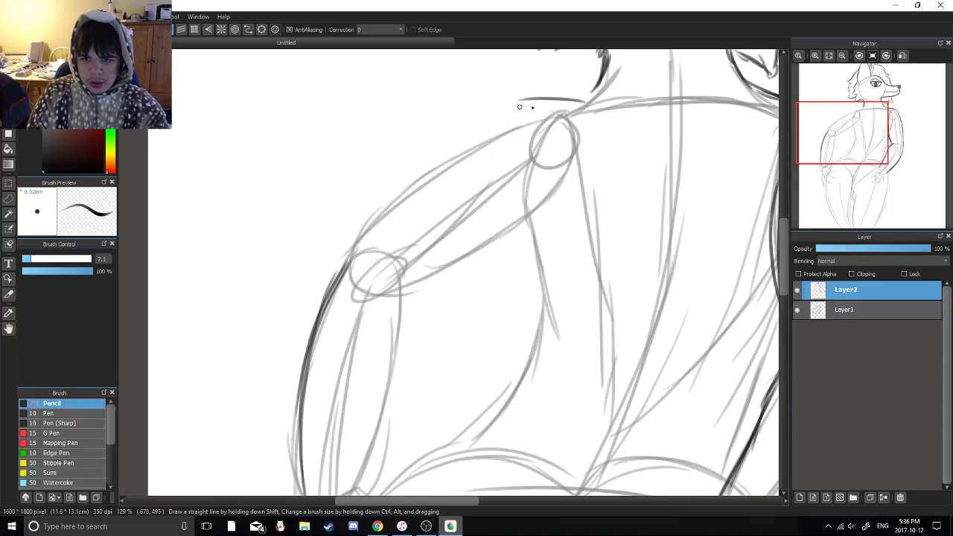
{"action": "key", "text": "ctrl+z"}
{"action": "left_click_drag", "start_coordinate": [600, 83], "coordinate": [537, 106]}
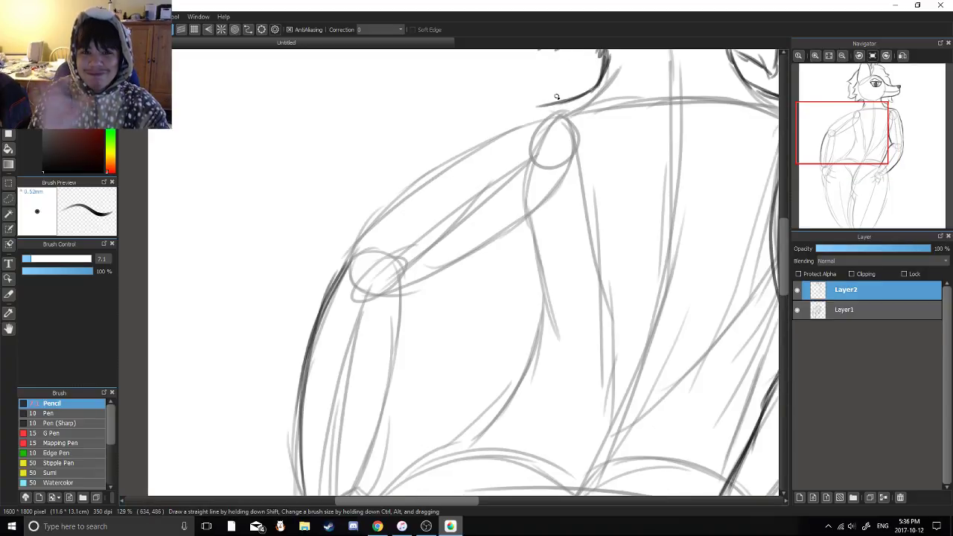
Draw the outer contour of the left-hand upper arm, joining the elbow to the shoulder line
{"action": "left_click_drag", "start_coordinate": [353, 266], "coordinate": [346, 274]}
{"action": "mouse_move", "coordinate": [337, 282]}
{"action": "left_mouse_down"}
{"action": "mouse_move", "coordinate": [371, 219]}
{"action": "mouse_move", "coordinate": [408, 188]}
{"action": "left_mouse_up"}
{"action": "key", "text": "ctrl+z"}
{"action": "left_click_drag", "start_coordinate": [355, 258], "coordinate": [488, 152]}
{"action": "mouse_move", "coordinate": [395, 205]}
{"action": "left_mouse_down"}
{"action": "mouse_move", "coordinate": [554, 117]}
{"action": "mouse_move", "coordinate": [476, 138]}
{"action": "left_mouse_up"}
{"action": "key", "text": "ctrl+z"}
{"action": "key", "text": "ctrl+z"}
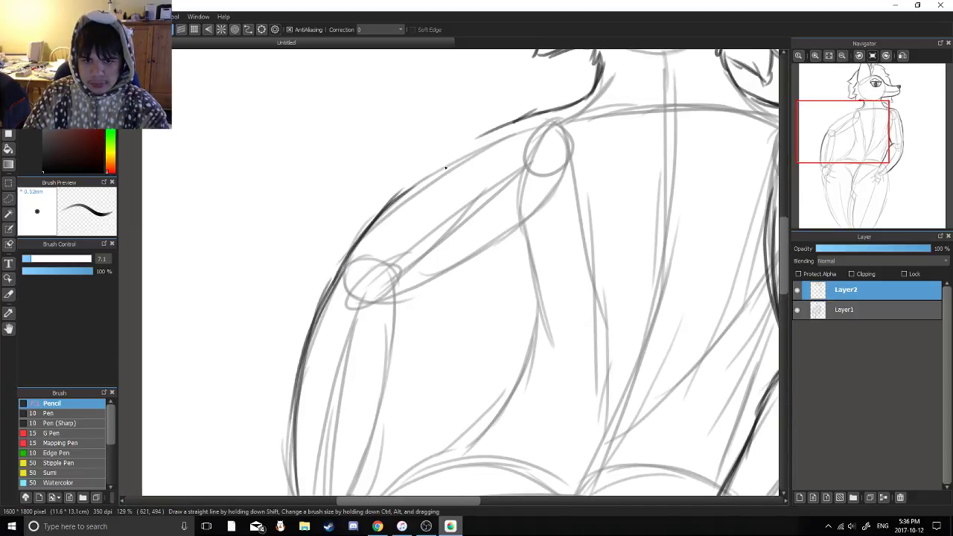
{"action": "left_click_drag", "start_coordinate": [446, 168], "coordinate": [383, 210]}
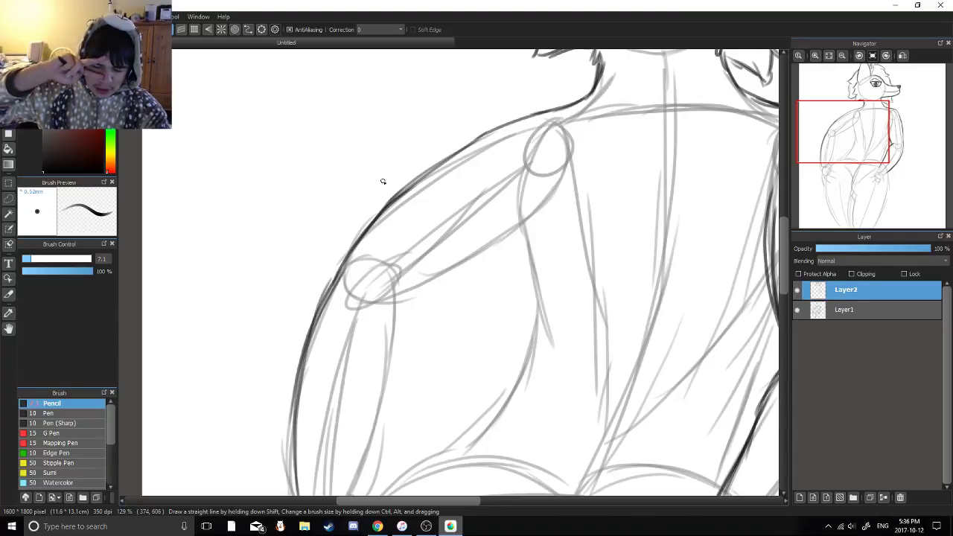
{"action": "left_click_drag", "start_coordinate": [466, 207], "coordinate": [432, 187]}
{"action": "left_click_drag", "start_coordinate": [520, 170], "coordinate": [524, 164]}
{"action": "left_click_drag", "start_coordinate": [528, 155], "coordinate": [393, 260]}
{"action": "key", "text": "ctrl+z"}
{"action": "key", "text": "ctrl+z"}
{"action": "mouse_move", "coordinate": [484, 199]}
{"action": "left_mouse_down"}
{"action": "mouse_move", "coordinate": [434, 202]}
{"action": "mouse_move", "coordinate": [463, 183]}
{"action": "left_mouse_up"}
{"action": "left_click_drag", "start_coordinate": [450, 171], "coordinate": [481, 300]}
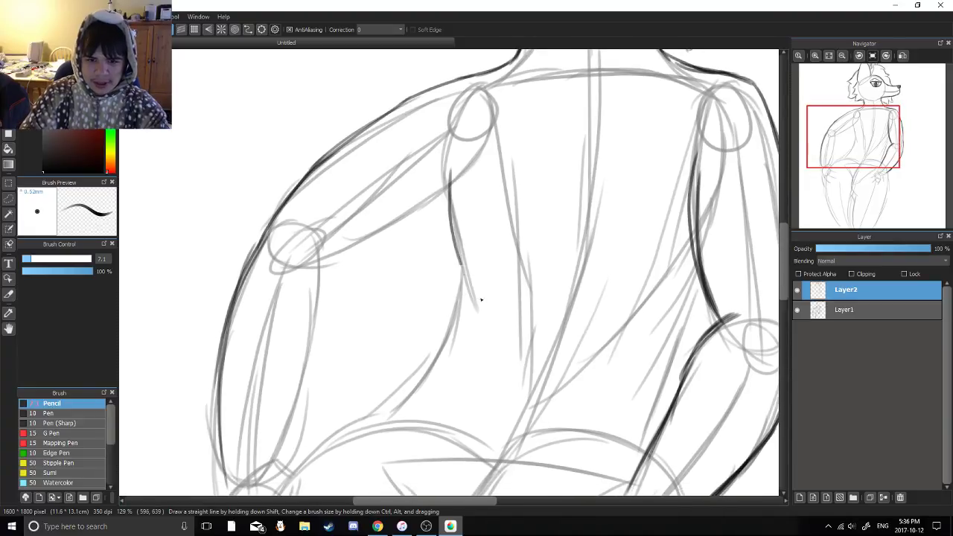
{"action": "key", "text": "ctrl+z"}
Draw the underside contour of the left-hand upper arm from the armpit down to the elbow
{"action": "left_click_drag", "start_coordinate": [463, 177], "coordinate": [529, 158]}
{"action": "left_click_drag", "start_coordinate": [530, 164], "coordinate": [440, 220]}
{"action": "key", "text": "ctrl+z"}
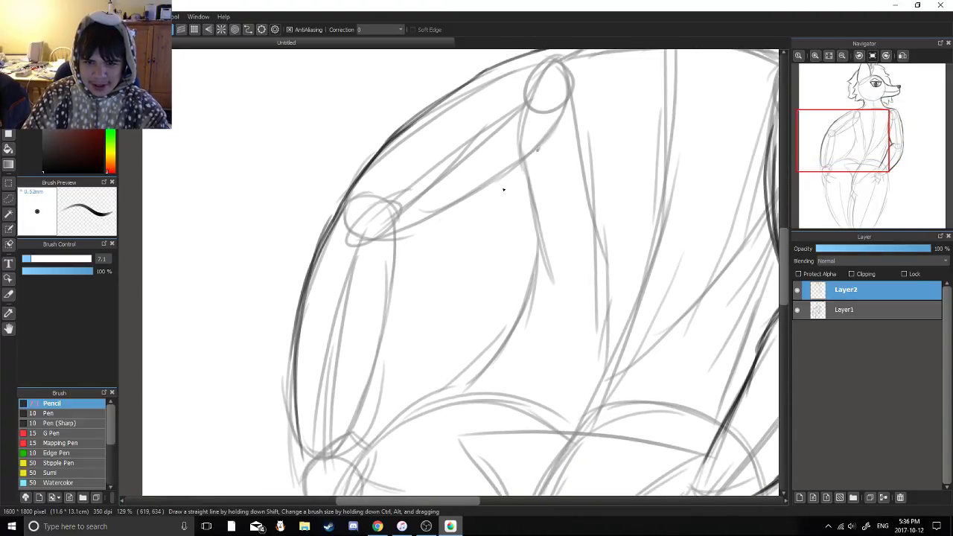
{"action": "left_click_drag", "start_coordinate": [536, 151], "coordinate": [415, 239]}
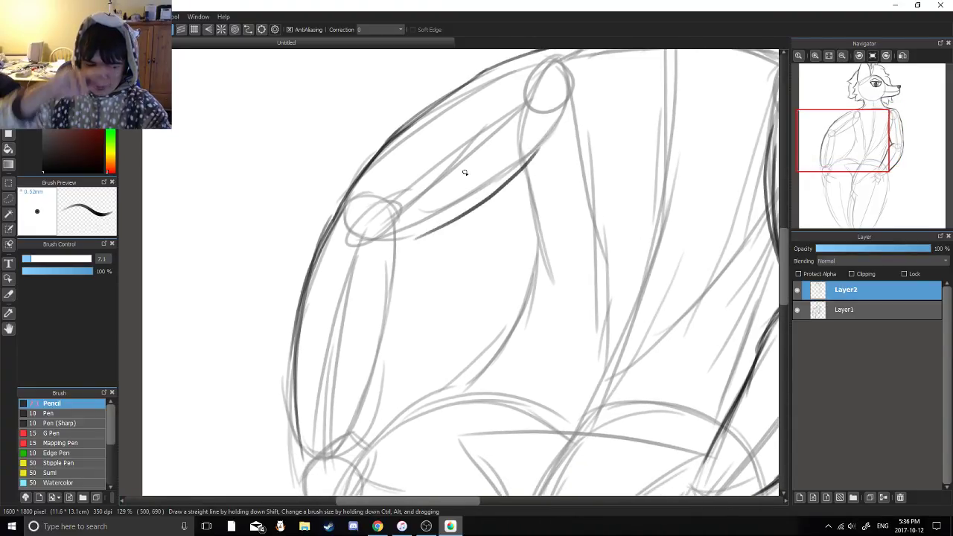
Draw the inner contour of the left-hand forearm from just below the elbow to the wrist
{"action": "left_click_drag", "start_coordinate": [467, 224], "coordinate": [506, 175]}
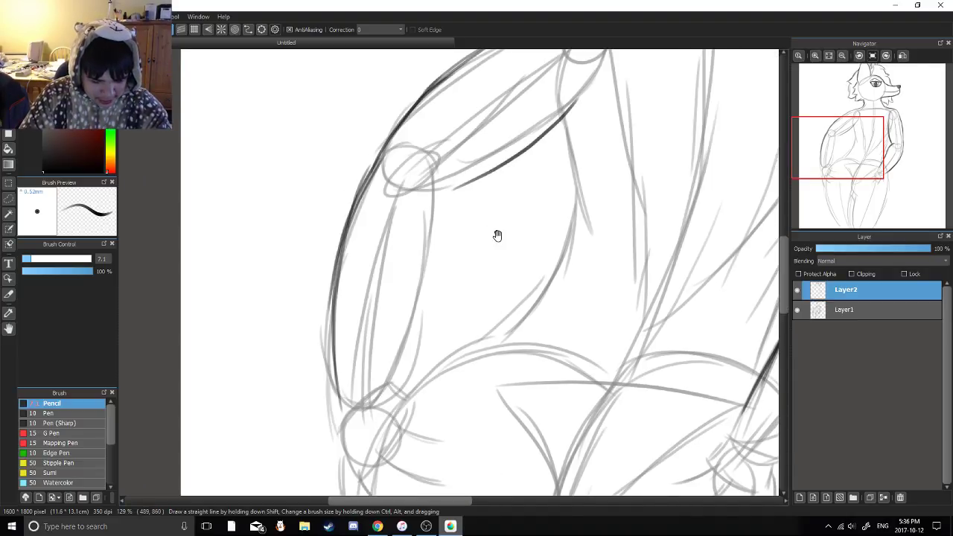
{"action": "mouse_move", "coordinate": [498, 236]}
{"action": "left_mouse_down"}
{"action": "mouse_move", "coordinate": [421, 230]}
{"action": "mouse_move", "coordinate": [432, 198]}
{"action": "mouse_move", "coordinate": [448, 198]}
{"action": "left_mouse_up"}
{"action": "left_click_drag", "start_coordinate": [362, 361], "coordinate": [386, 283]}
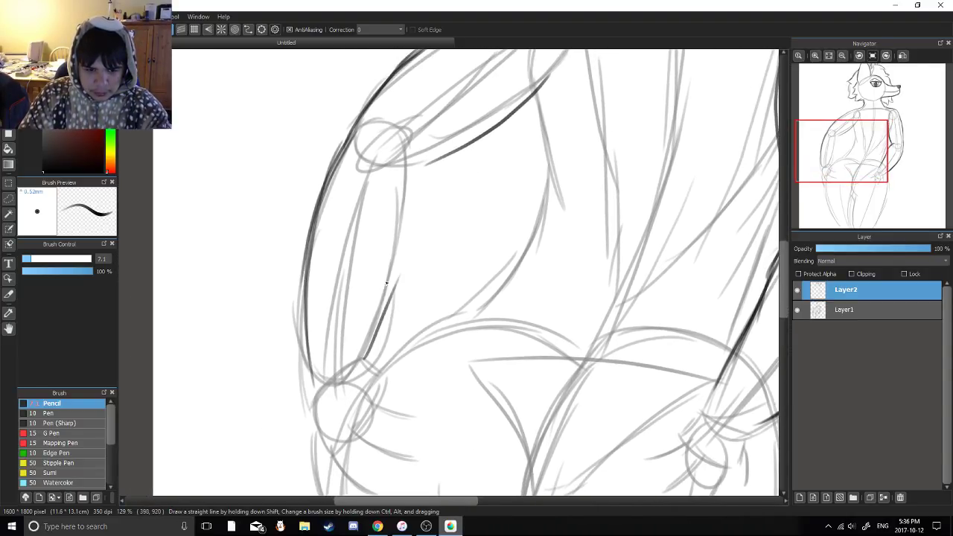
{"action": "key", "text": "ctrl+z"}
{"action": "left_click_drag", "start_coordinate": [406, 170], "coordinate": [377, 324]}
{"action": "mouse_move", "coordinate": [399, 192]}
{"action": "left_mouse_down"}
{"action": "mouse_move", "coordinate": [386, 298]}
{"action": "mouse_move", "coordinate": [367, 348]}
{"action": "left_mouse_up"}
{"action": "left_click_drag", "start_coordinate": [400, 254], "coordinate": [368, 351]}
Draw the left-hand side of the torso from the armpit down through the waist towards the hip
{"action": "left_click_drag", "start_coordinate": [424, 141], "coordinate": [408, 230]}
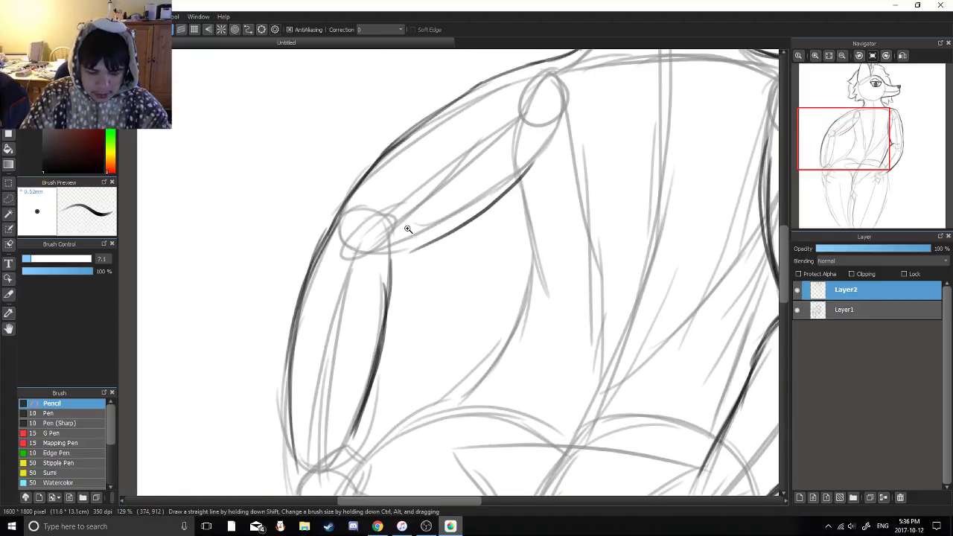
{"action": "scroll", "coordinate": [408, 229], "scroll_direction": "up", "scroll_amount": 1}
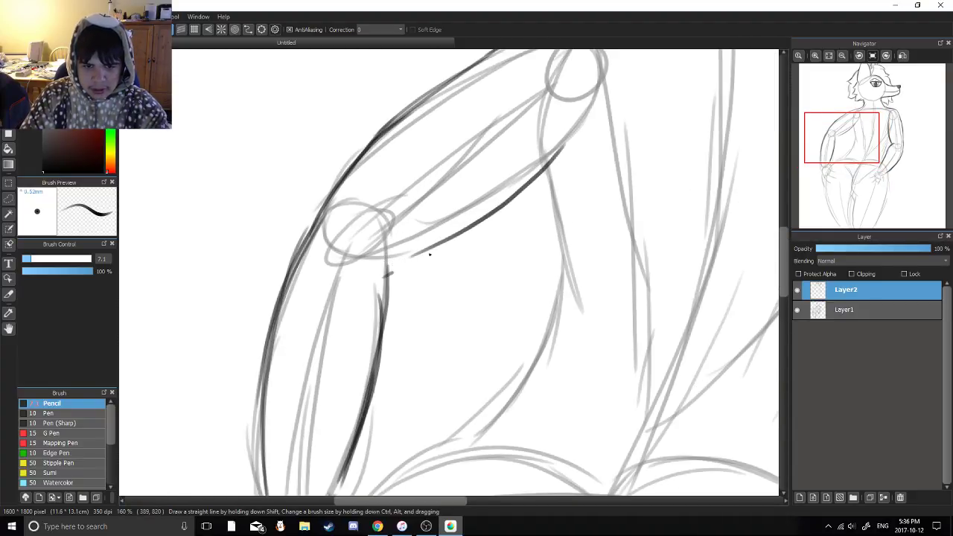
{"action": "mouse_move", "coordinate": [474, 218]}
{"action": "left_mouse_down"}
{"action": "mouse_move", "coordinate": [393, 276]}
{"action": "mouse_move", "coordinate": [515, 196]}
{"action": "left_mouse_up"}
{"action": "mouse_move", "coordinate": [519, 182]}
{"action": "left_mouse_down"}
{"action": "mouse_move", "coordinate": [442, 224]}
{"action": "mouse_move", "coordinate": [489, 190]}
{"action": "mouse_move", "coordinate": [498, 289]}
{"action": "left_mouse_up"}
{"action": "scroll", "coordinate": [478, 226], "scroll_direction": "down", "scroll_amount": 1}
{"action": "mouse_move", "coordinate": [480, 199]}
{"action": "left_mouse_down"}
{"action": "mouse_move", "coordinate": [501, 306]}
{"action": "mouse_move", "coordinate": [504, 184]}
{"action": "left_mouse_up"}
{"action": "mouse_move", "coordinate": [505, 178]}
{"action": "left_mouse_down"}
{"action": "mouse_move", "coordinate": [487, 258]}
{"action": "mouse_move", "coordinate": [459, 279]}
{"action": "left_mouse_up"}
{"action": "key", "text": "ctrl+z"}
{"action": "left_click_drag", "start_coordinate": [502, 197], "coordinate": [451, 295]}
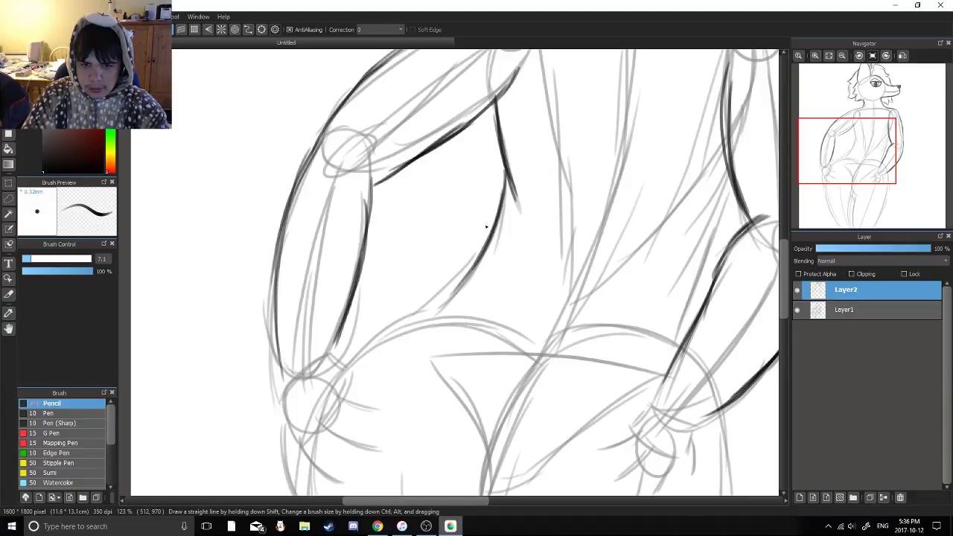
On Layer1, roughly sketch a tail curving from the lower back up past the left-hand shoulder
{"action": "scroll", "coordinate": [477, 238], "scroll_direction": "down", "scroll_amount": 5}
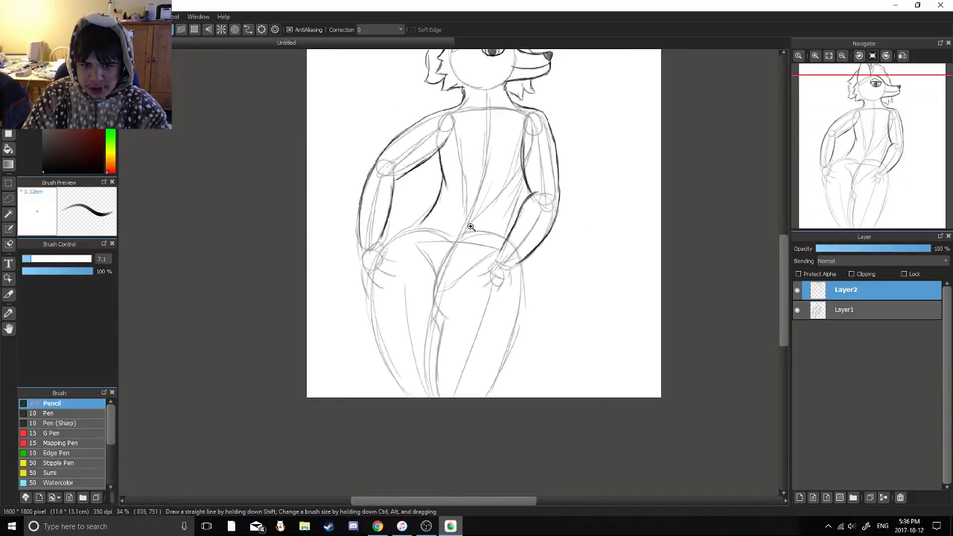
{"action": "scroll", "coordinate": [470, 226], "scroll_direction": "up", "scroll_amount": 4}
{"action": "left_click", "coordinate": [816, 311]}
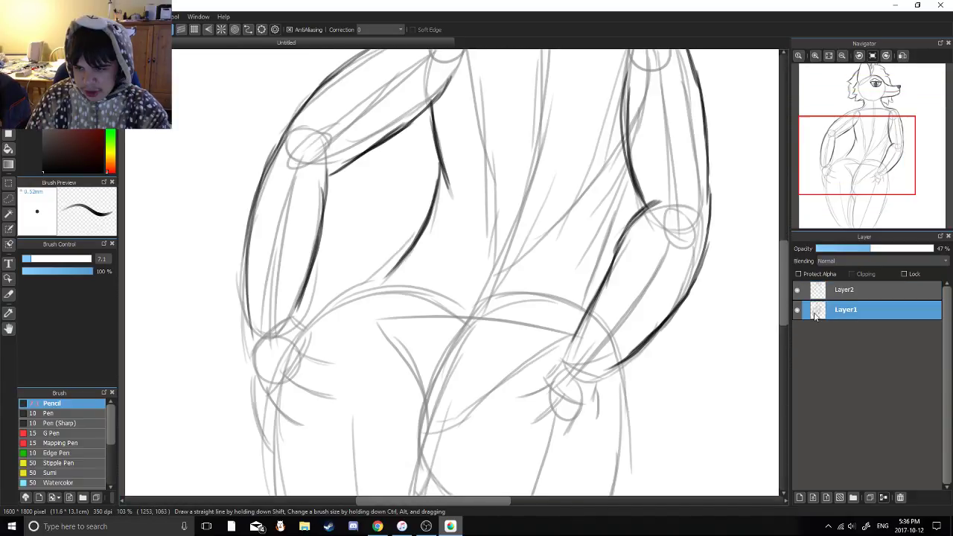
{"action": "scroll", "coordinate": [476, 298], "scroll_direction": "down", "scroll_amount": 4}
{"action": "scroll", "coordinate": [477, 298], "scroll_direction": "up", "scroll_amount": 3}
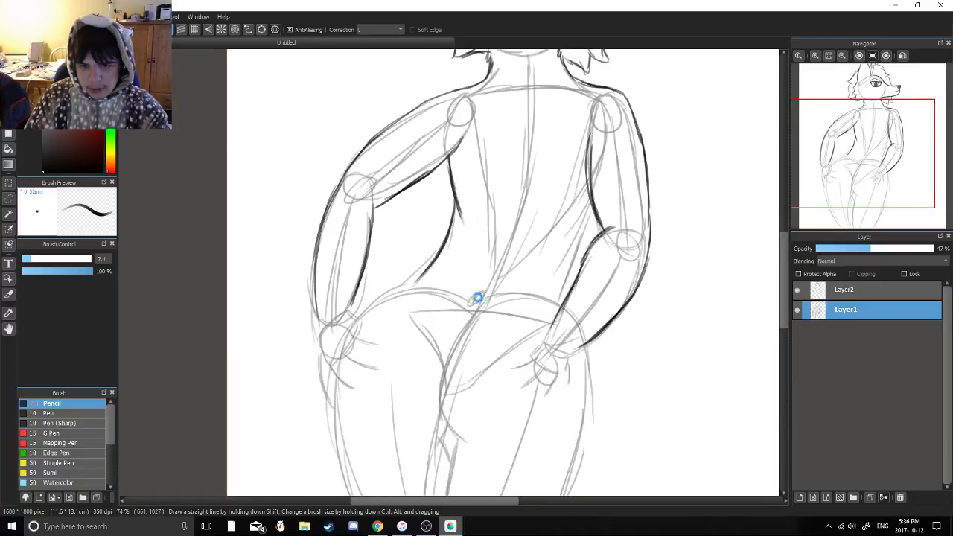
{"action": "scroll", "coordinate": [462, 280], "scroll_direction": "up", "scroll_amount": 1}
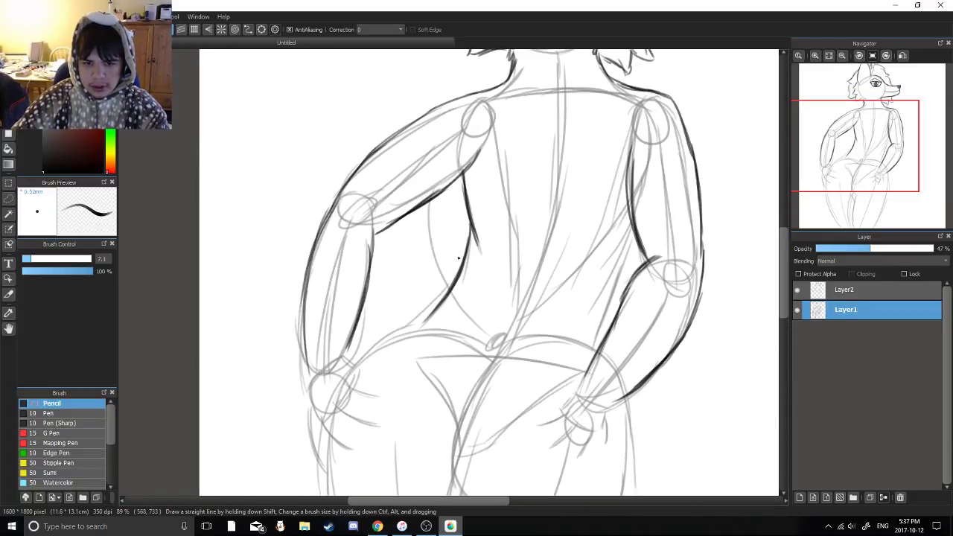
{"action": "left_click_drag", "start_coordinate": [435, 242], "coordinate": [404, 157]}
{"action": "mouse_move", "coordinate": [411, 172]}
{"action": "left_mouse_down"}
{"action": "mouse_move", "coordinate": [448, 237]}
{"action": "mouse_move", "coordinate": [504, 292]}
{"action": "mouse_move", "coordinate": [457, 208]}
{"action": "left_mouse_up"}
{"action": "mouse_move", "coordinate": [494, 247]}
{"action": "left_mouse_down"}
{"action": "mouse_move", "coordinate": [413, 194]}
{"action": "mouse_move", "coordinate": [385, 133]}
{"action": "left_mouse_up"}
{"action": "scroll", "coordinate": [400, 166], "scroll_direction": "down", "scroll_amount": 3}
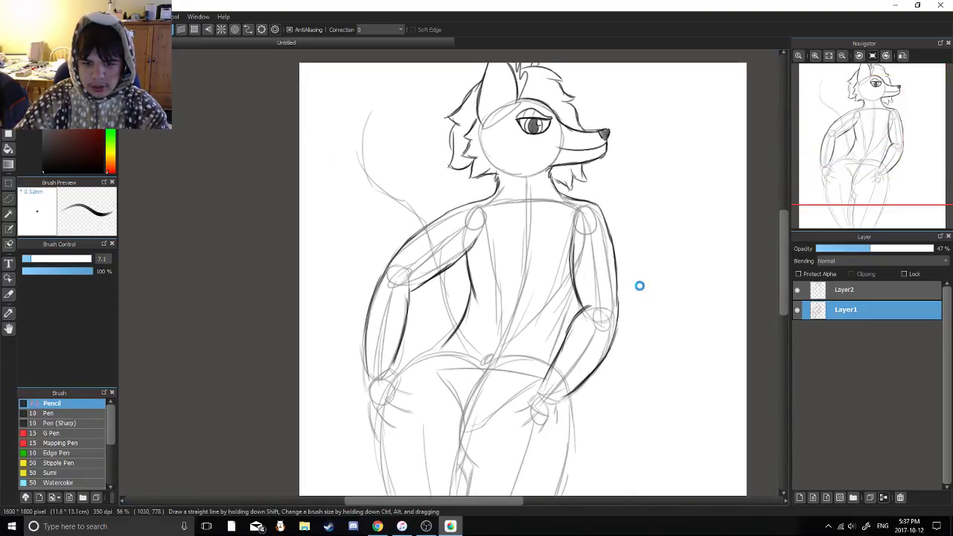
On Layer2, draw the tail's inner contour from its base past the left-hand shoulder up towards the tip
{"action": "left_click", "coordinate": [846, 290]}
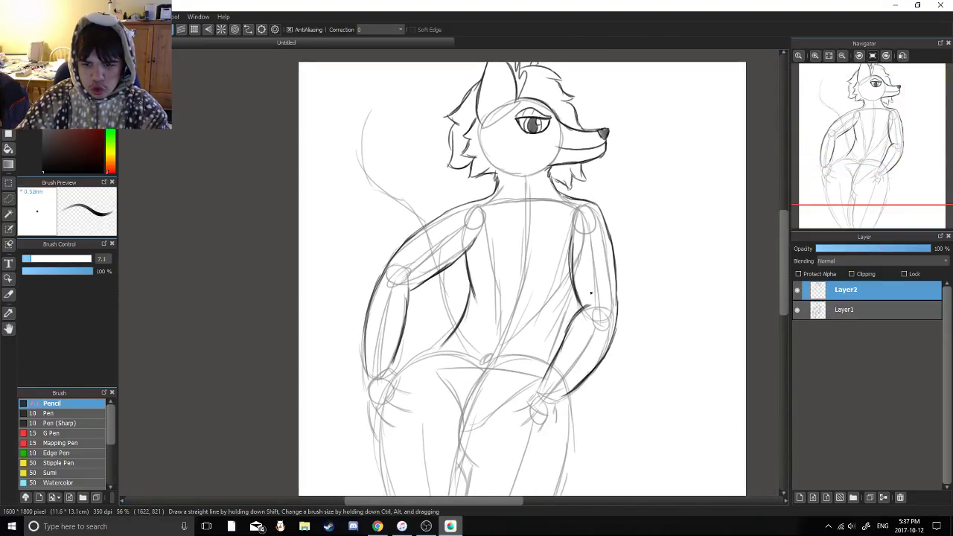
{"action": "scroll", "coordinate": [547, 393], "scroll_direction": "up", "scroll_amount": 3}
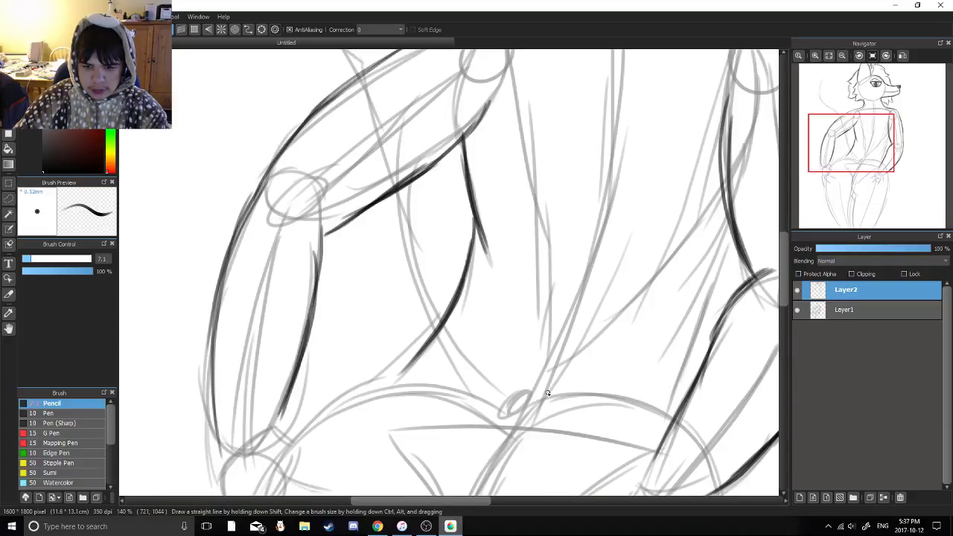
{"action": "mouse_move", "coordinate": [545, 388]}
{"action": "left_mouse_down"}
{"action": "mouse_move", "coordinate": [497, 299]}
{"action": "mouse_move", "coordinate": [481, 146]}
{"action": "left_mouse_up"}
{"action": "mouse_move", "coordinate": [488, 151]}
{"action": "left_mouse_down"}
{"action": "mouse_move", "coordinate": [553, 298]}
{"action": "mouse_move", "coordinate": [501, 221]}
{"action": "left_mouse_up"}
{"action": "left_click_drag", "start_coordinate": [532, 257], "coordinate": [479, 166]}
{"action": "mouse_move", "coordinate": [496, 208]}
{"action": "left_mouse_down"}
{"action": "mouse_move", "coordinate": [545, 291]}
{"action": "mouse_move", "coordinate": [513, 219]}
{"action": "mouse_move", "coordinate": [464, 188]}
{"action": "left_mouse_up"}
{"action": "key", "text": "ctrl+z"}
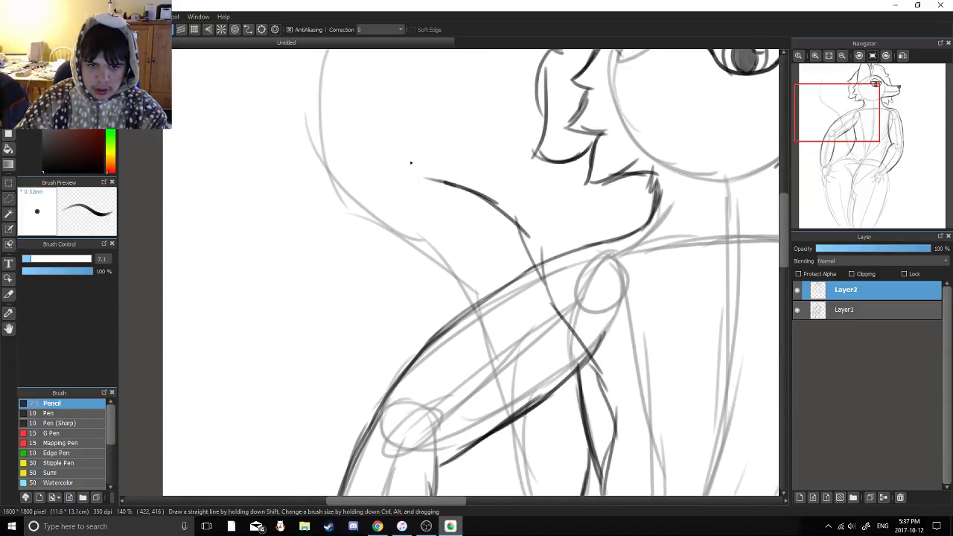
{"action": "left_click_drag", "start_coordinate": [411, 162], "coordinate": [477, 300]}
{"action": "left_click_drag", "start_coordinate": [490, 315], "coordinate": [500, 100]}
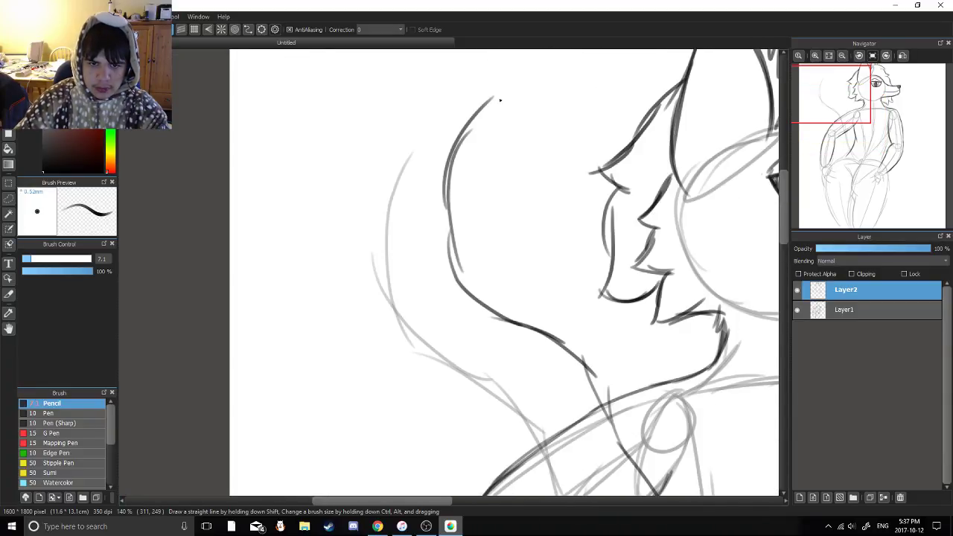
Draw the outer curve of the tail's upper end down from the tip
{"action": "scroll", "coordinate": [464, 224], "scroll_direction": "down", "scroll_amount": 4}
{"action": "scroll", "coordinate": [451, 276], "scroll_direction": "up", "scroll_amount": 3}
{"action": "left_click_drag", "start_coordinate": [482, 347], "coordinate": [478, 258]}
Draw the tail's lower contour with jagged fur tufts from its base past the elbow to the upper curve
{"action": "scroll", "coordinate": [514, 312], "scroll_direction": "up", "scroll_amount": 3}
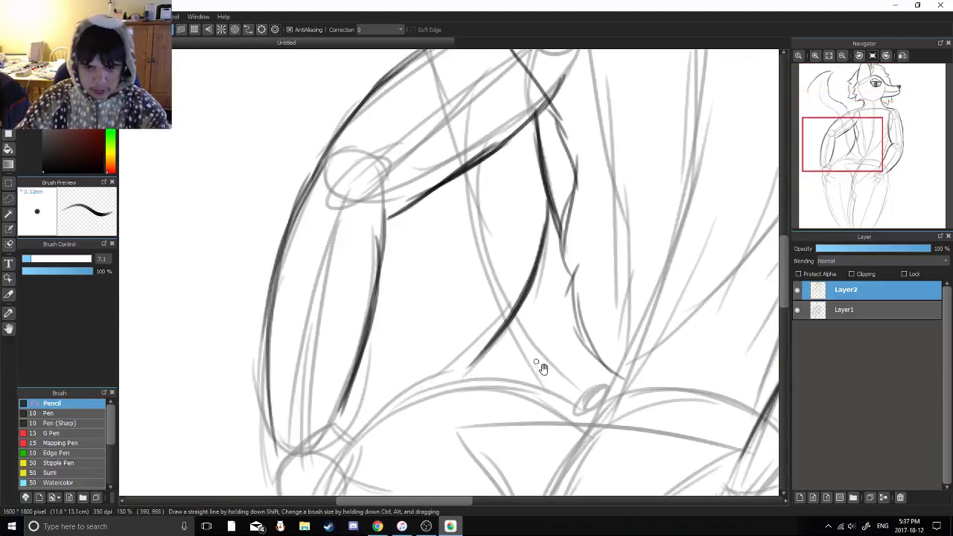
{"action": "key", "text": "ctrl+z"}
{"action": "left_click_drag", "start_coordinate": [568, 404], "coordinate": [511, 389]}
{"action": "key", "text": "ctrl+z"}
{"action": "mouse_move", "coordinate": [569, 406]}
{"action": "left_mouse_down"}
{"action": "mouse_move", "coordinate": [456, 344]}
{"action": "mouse_move", "coordinate": [423, 305]}
{"action": "left_mouse_up"}
{"action": "mouse_move", "coordinate": [499, 383]}
{"action": "left_mouse_down"}
{"action": "mouse_move", "coordinate": [408, 276]}
{"action": "mouse_move", "coordinate": [517, 356]}
{"action": "left_mouse_up"}
{"action": "left_click_drag", "start_coordinate": [512, 359], "coordinate": [490, 271]}
{"action": "left_click_drag", "start_coordinate": [497, 336], "coordinate": [454, 244]}
{"action": "left_click_drag", "start_coordinate": [484, 286], "coordinate": [386, 184]}
{"action": "left_click_drag", "start_coordinate": [449, 227], "coordinate": [553, 329]}
{"action": "left_click_drag", "start_coordinate": [542, 322], "coordinate": [415, 213]}
{"action": "mouse_move", "coordinate": [493, 289]}
{"action": "left_mouse_down"}
{"action": "mouse_move", "coordinate": [380, 157]}
{"action": "mouse_move", "coordinate": [517, 329]}
{"action": "mouse_move", "coordinate": [553, 359]}
{"action": "left_mouse_up"}
{"action": "mouse_move", "coordinate": [511, 340]}
{"action": "left_mouse_down"}
{"action": "mouse_move", "coordinate": [452, 229]}
{"action": "mouse_move", "coordinate": [451, 159]}
{"action": "mouse_move", "coordinate": [449, 239]}
{"action": "left_mouse_up"}
Erase the left-hand upper arm and waist lines that overlap the tail, and return to the drawing brush
{"action": "key", "text": "e"}
{"action": "mouse_move", "coordinate": [410, 207]}
{"action": "left_mouse_down"}
{"action": "mouse_move", "coordinate": [415, 224]}
{"action": "mouse_move", "coordinate": [389, 225]}
{"action": "mouse_move", "coordinate": [454, 163]}
{"action": "mouse_move", "coordinate": [528, 117]}
{"action": "left_mouse_up"}
{"action": "mouse_move", "coordinate": [558, 218]}
{"action": "left_mouse_down"}
{"action": "mouse_move", "coordinate": [572, 219]}
{"action": "mouse_move", "coordinate": [583, 198]}
{"action": "mouse_move", "coordinate": [581, 242]}
{"action": "left_mouse_up"}
{"action": "mouse_move", "coordinate": [482, 279]}
{"action": "left_mouse_down"}
{"action": "mouse_move", "coordinate": [528, 230]}
{"action": "mouse_move", "coordinate": [453, 291]}
{"action": "mouse_move", "coordinate": [547, 233]}
{"action": "mouse_move", "coordinate": [573, 262]}
{"action": "mouse_move", "coordinate": [587, 311]}
{"action": "mouse_move", "coordinate": [529, 424]}
{"action": "left_mouse_up"}
{"action": "mouse_move", "coordinate": [529, 424]}
{"action": "left_mouse_down"}
{"action": "mouse_move", "coordinate": [511, 323]}
{"action": "mouse_move", "coordinate": [447, 215]}
{"action": "left_mouse_up"}
{"action": "key", "text": "b"}
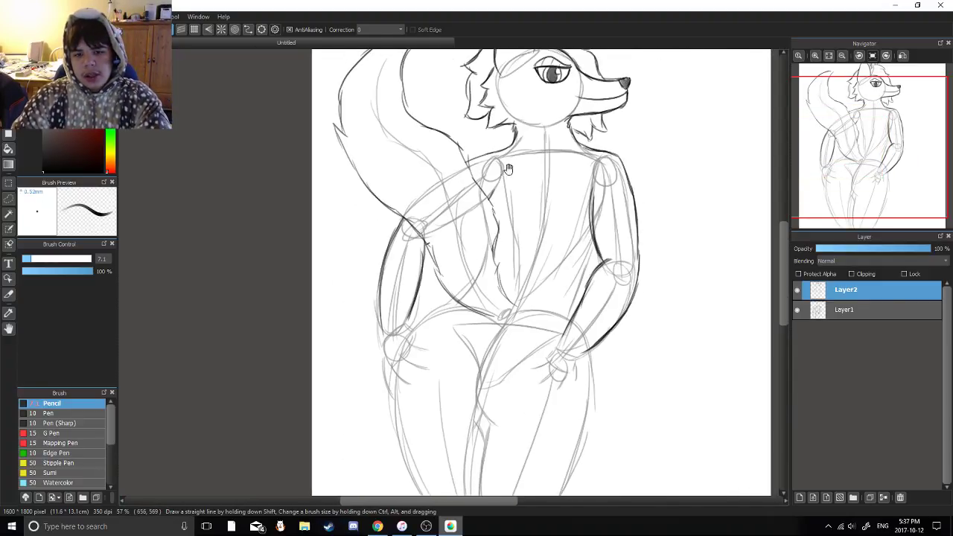
Draw the upper edge of the right-hand hand from the wrist towards the first fingertip on the hip
{"action": "left_click_drag", "start_coordinate": [497, 192], "coordinate": [470, 188]}
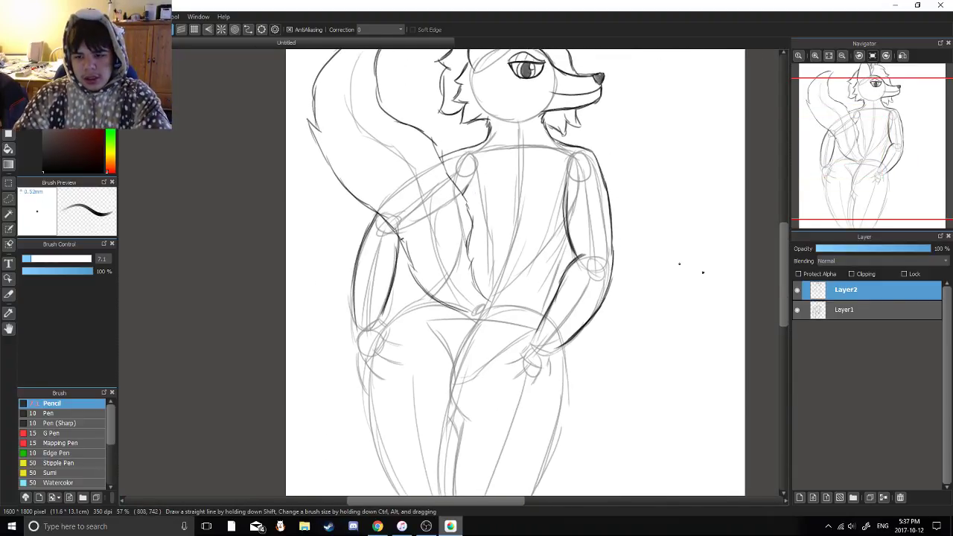
{"action": "left_click", "coordinate": [799, 312]}
{"action": "scroll", "coordinate": [571, 295], "scroll_direction": "up", "scroll_amount": 4}
{"action": "left_click_drag", "start_coordinate": [485, 210], "coordinate": [587, 262]}
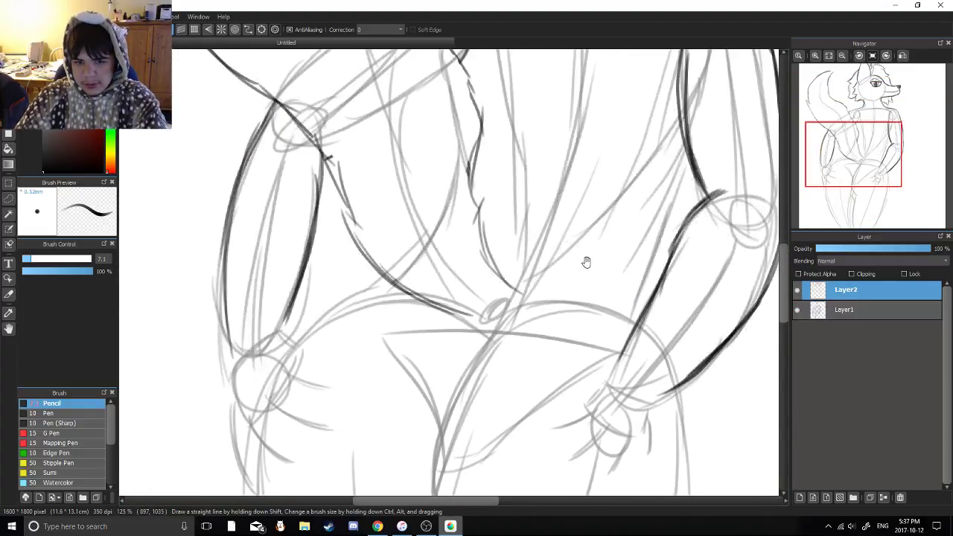
{"action": "scroll", "coordinate": [532, 323], "scroll_direction": "up", "scroll_amount": 2}
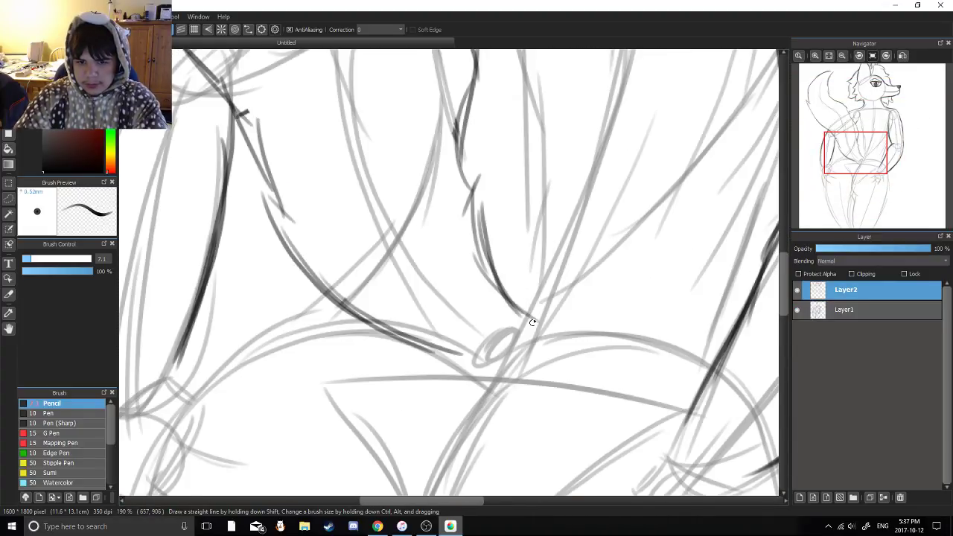
{"action": "scroll", "coordinate": [533, 323], "scroll_direction": "down", "scroll_amount": 2}
{"action": "left_click_drag", "start_coordinate": [525, 332], "coordinate": [557, 170]}
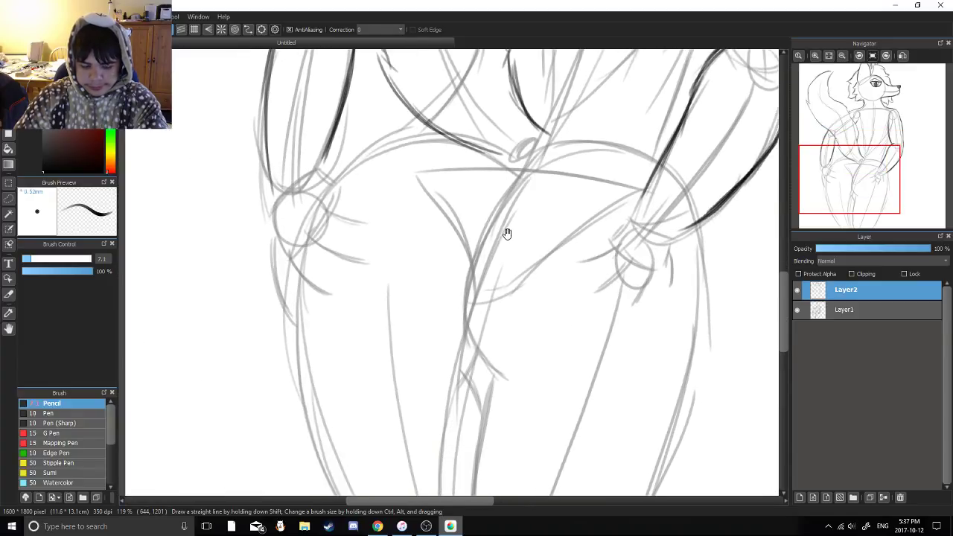
{"action": "left_click_drag", "start_coordinate": [508, 232], "coordinate": [457, 182]}
{"action": "scroll", "coordinate": [554, 168], "scroll_direction": "up", "scroll_amount": 2}
{"action": "mouse_move", "coordinate": [605, 140]}
{"action": "left_mouse_down"}
{"action": "mouse_move", "coordinate": [571, 179]}
{"action": "mouse_move", "coordinate": [534, 191]}
{"action": "left_mouse_up"}
{"action": "key", "text": "ctrl+z"}
{"action": "left_click_drag", "start_coordinate": [583, 167], "coordinate": [504, 203]}
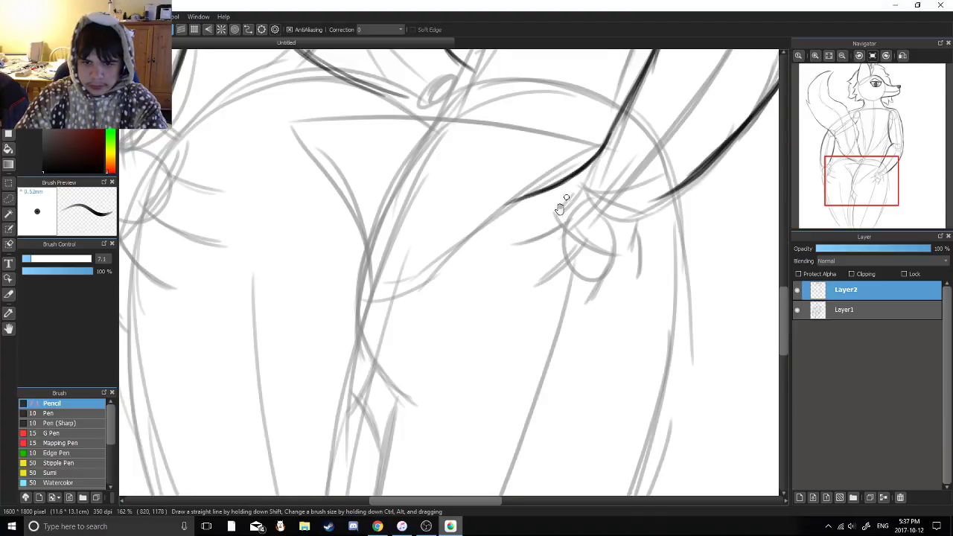
{"action": "left_click_drag", "start_coordinate": [564, 206], "coordinate": [559, 191]}
{"action": "scroll", "coordinate": [620, 195], "scroll_direction": "up", "scroll_amount": 1}
{"action": "left_click_drag", "start_coordinate": [620, 195], "coordinate": [565, 208]}
{"action": "left_click_drag", "start_coordinate": [633, 177], "coordinate": [577, 223]}
{"action": "mouse_move", "coordinate": [623, 184]}
{"action": "left_mouse_down"}
{"action": "mouse_move", "coordinate": [577, 225]}
{"action": "mouse_move", "coordinate": [675, 190]}
{"action": "left_mouse_up"}
{"action": "left_click_drag", "start_coordinate": [605, 188], "coordinate": [554, 216]}
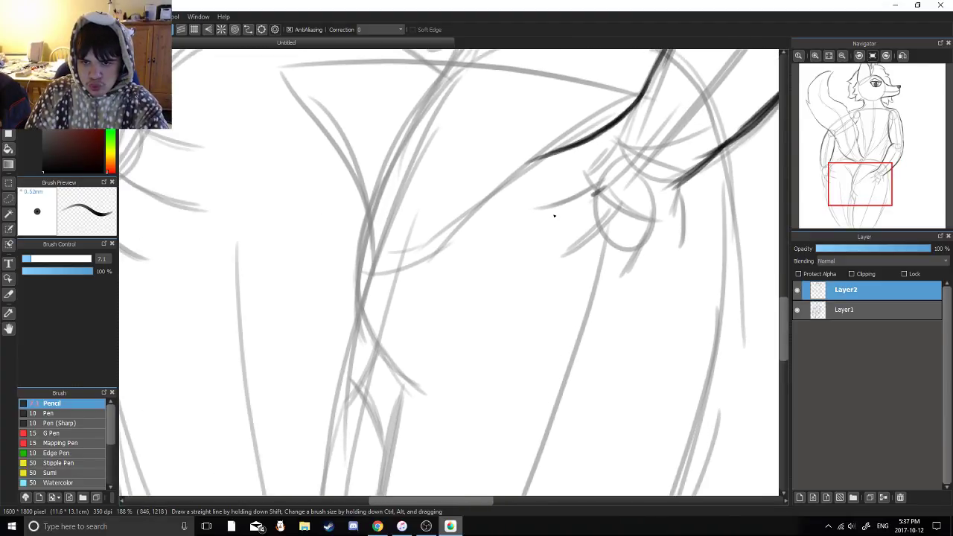
{"action": "key", "text": "ctrl+z"}
{"action": "mouse_move", "coordinate": [555, 153]}
{"action": "left_mouse_down"}
{"action": "mouse_move", "coordinate": [496, 183]}
{"action": "mouse_move", "coordinate": [555, 201]}
{"action": "left_mouse_up"}
{"action": "key", "text": "ctrl+z"}
Draw the first two pointed fingers of the right-hand hand resting on the hip
{"action": "left_click_drag", "start_coordinate": [498, 188], "coordinate": [554, 203]}
{"action": "mouse_move", "coordinate": [496, 184]}
{"action": "left_mouse_down"}
{"action": "mouse_move", "coordinate": [608, 198]}
{"action": "mouse_move", "coordinate": [522, 205]}
{"action": "left_mouse_up"}
{"action": "scroll", "coordinate": [583, 185], "scroll_direction": "up", "scroll_amount": 1}
{"action": "mouse_move", "coordinate": [588, 213]}
{"action": "left_mouse_down"}
{"action": "mouse_move", "coordinate": [584, 190]}
{"action": "mouse_move", "coordinate": [502, 219]}
{"action": "left_mouse_up"}
{"action": "mouse_move", "coordinate": [588, 168]}
{"action": "left_mouse_down"}
{"action": "mouse_move", "coordinate": [572, 187]}
{"action": "mouse_move", "coordinate": [500, 220]}
{"action": "left_mouse_up"}
{"action": "mouse_move", "coordinate": [637, 179]}
{"action": "left_mouse_down"}
{"action": "mouse_move", "coordinate": [621, 201]}
{"action": "mouse_move", "coordinate": [542, 242]}
{"action": "left_mouse_up"}
{"action": "mouse_move", "coordinate": [601, 207]}
{"action": "left_mouse_down"}
{"action": "mouse_move", "coordinate": [496, 234]}
{"action": "mouse_move", "coordinate": [584, 222]}
{"action": "left_mouse_up"}
{"action": "left_click_drag", "start_coordinate": [647, 212], "coordinate": [516, 224]}
Draw both edges of the third finger of the right-hand hand, pointing downward
{"action": "left_click_drag", "start_coordinate": [552, 186], "coordinate": [517, 292]}
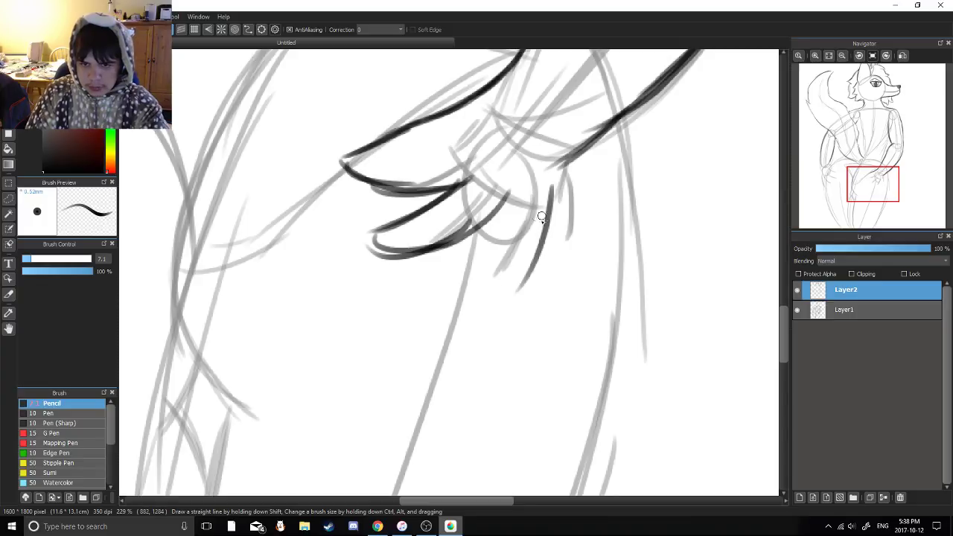
{"action": "left_click_drag", "start_coordinate": [542, 216], "coordinate": [477, 309]}
{"action": "mouse_move", "coordinate": [488, 220]}
{"action": "left_mouse_down"}
{"action": "mouse_move", "coordinate": [471, 303]}
{"action": "mouse_move", "coordinate": [482, 233]}
{"action": "left_mouse_up"}
{"action": "key", "text": "ctrl+z"}
{"action": "left_click_drag", "start_coordinate": [482, 232], "coordinate": [472, 306]}
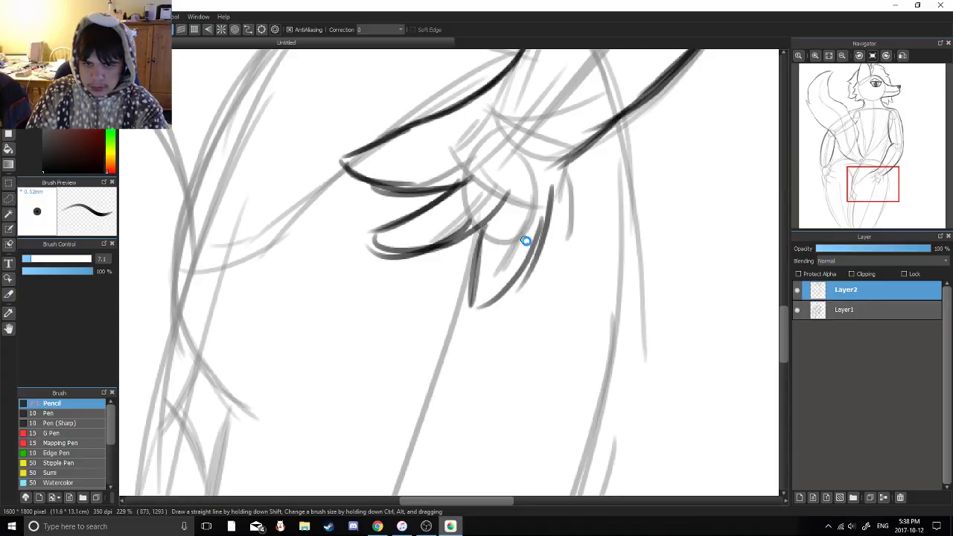
Draw the outermost finger of the right-hand hand below the wrist, closing it to a point
{"action": "left_click_drag", "start_coordinate": [625, 137], "coordinate": [554, 152]}
{"action": "left_click_drag", "start_coordinate": [513, 172], "coordinate": [522, 256]}
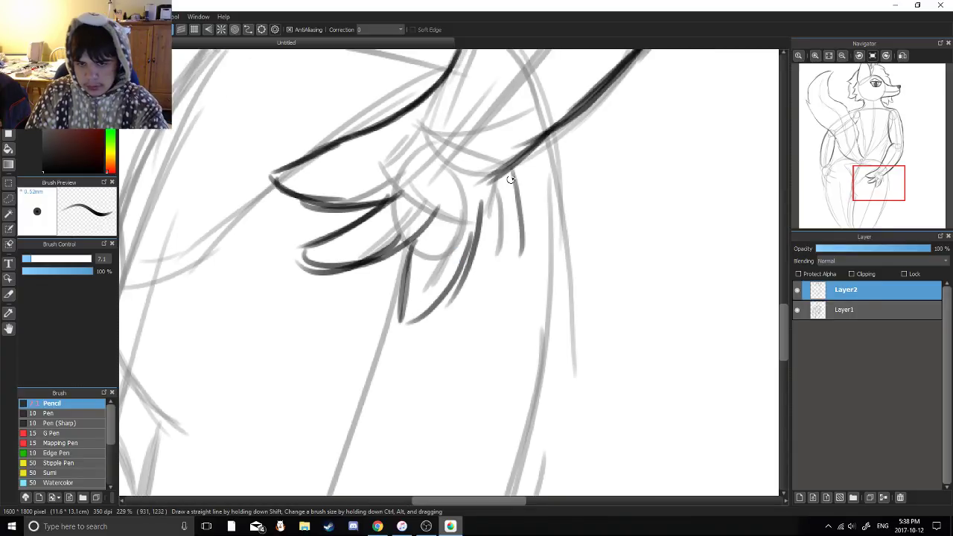
{"action": "left_click_drag", "start_coordinate": [511, 179], "coordinate": [498, 309]}
{"action": "left_click_drag", "start_coordinate": [478, 225], "coordinate": [496, 310]}
{"action": "scroll", "coordinate": [497, 274], "scroll_direction": "down", "scroll_amount": 3}
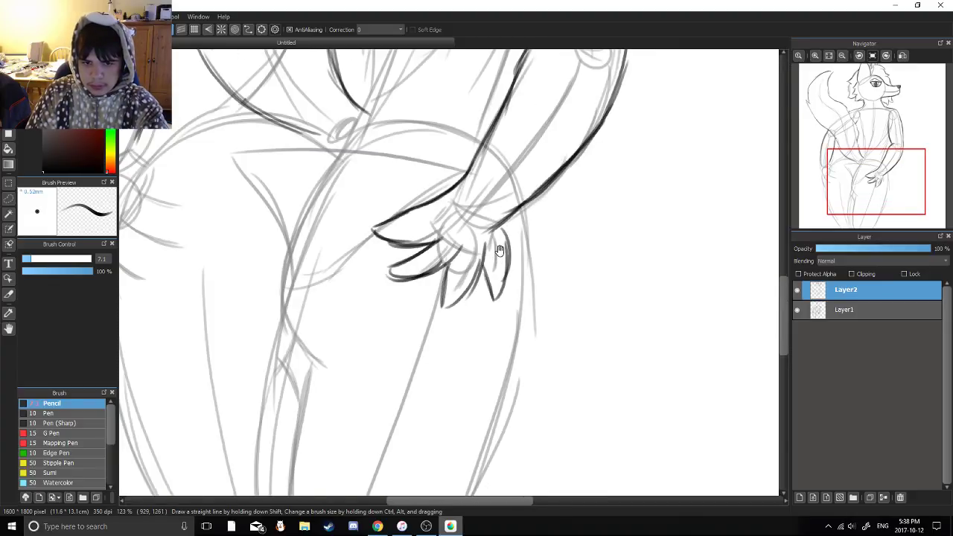
{"action": "left_click_drag", "start_coordinate": [366, 225], "coordinate": [534, 207]}
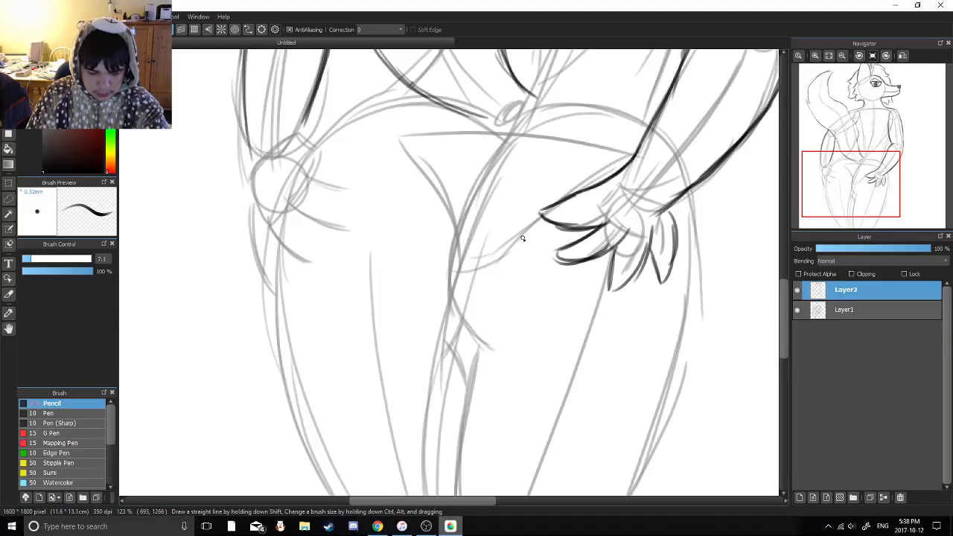
{"action": "left_click_drag", "start_coordinate": [495, 223], "coordinate": [413, 208]}
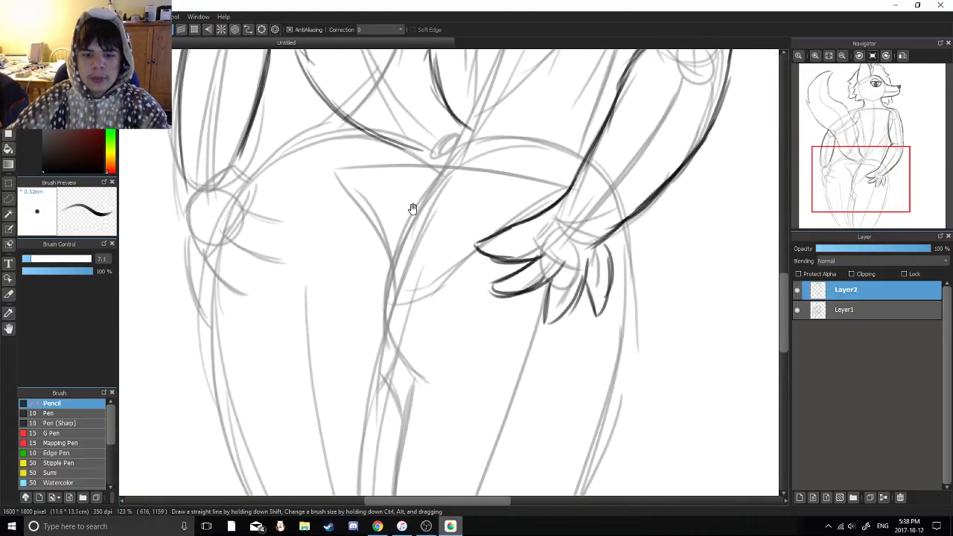
{"action": "scroll", "coordinate": [431, 329], "scroll_direction": "up", "scroll_amount": 2}
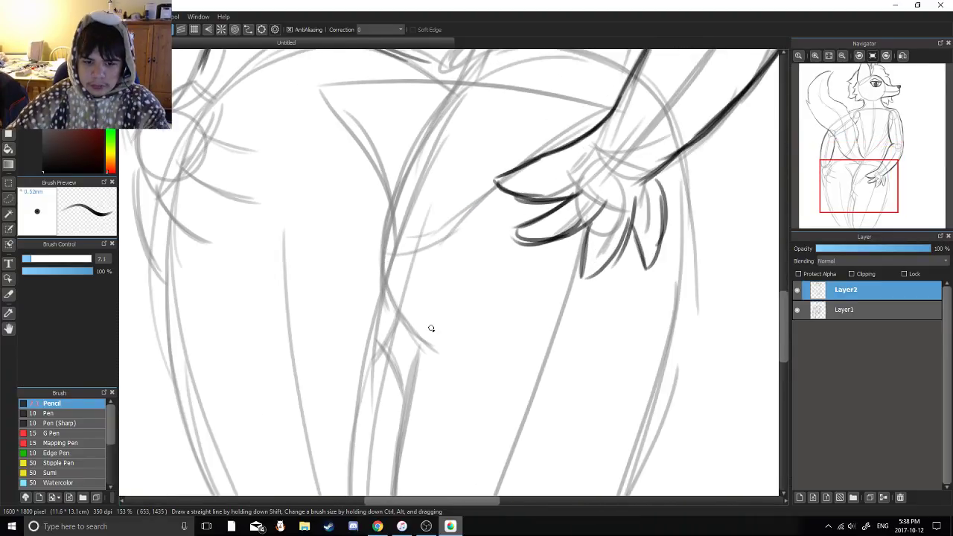
{"action": "left_click_drag", "start_coordinate": [431, 329], "coordinate": [412, 332]}
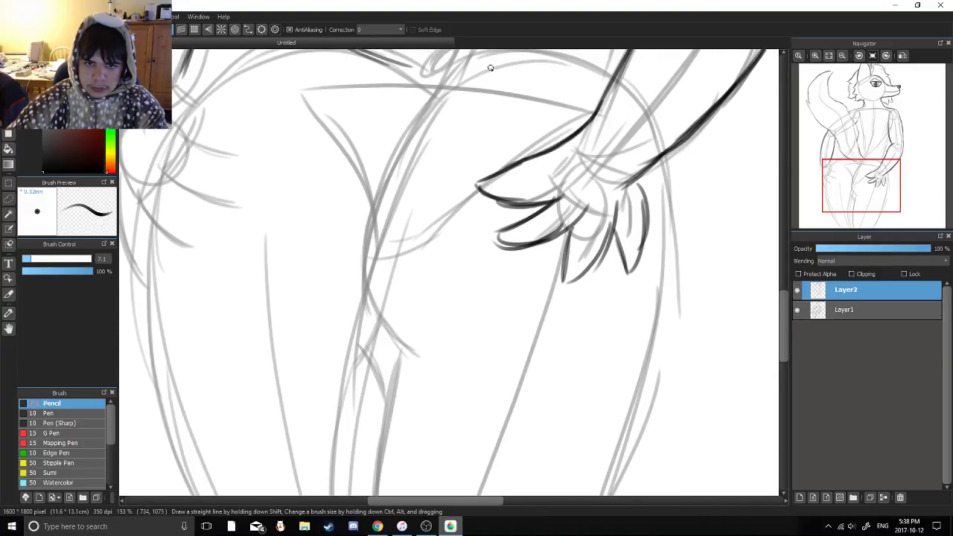
{"action": "left_click_drag", "start_coordinate": [485, 70], "coordinate": [424, 130]}
{"action": "key", "text": "ctrl+z"}
{"action": "left_click_drag", "start_coordinate": [446, 94], "coordinate": [419, 127]}
{"action": "key", "text": "ctrl+z"}
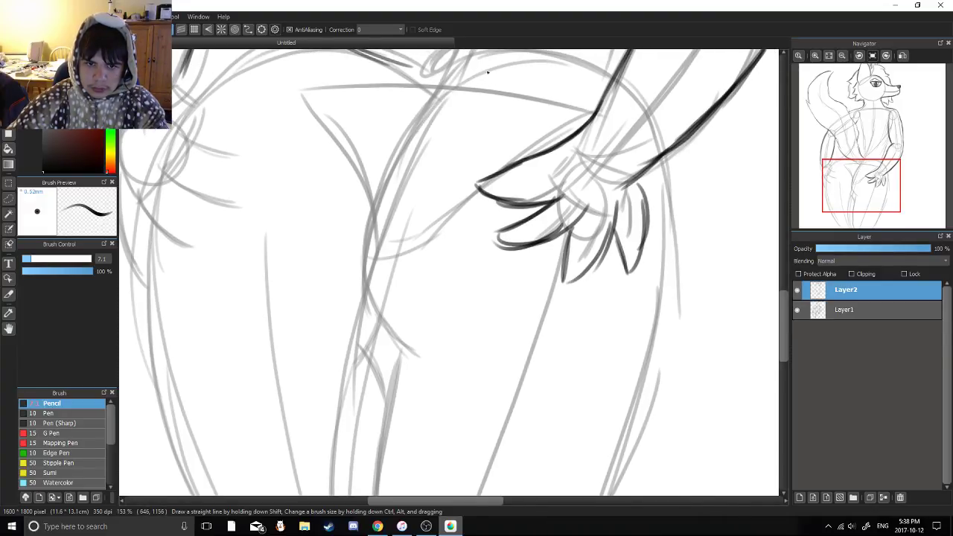
{"action": "left_click_drag", "start_coordinate": [488, 67], "coordinate": [411, 153]}
{"action": "key", "text": "ctrl+z"}
Draw the inner contour of the right-hand hip from below the tail base down to the upper inner thigh
{"action": "mouse_move", "coordinate": [473, 81]}
{"action": "left_mouse_down"}
{"action": "mouse_move", "coordinate": [382, 195]}
{"action": "mouse_move", "coordinate": [466, 94]}
{"action": "mouse_move", "coordinate": [382, 235]}
{"action": "left_mouse_up"}
{"action": "left_click_drag", "start_coordinate": [450, 100], "coordinate": [396, 263]}
{"action": "left_click_drag", "start_coordinate": [428, 128], "coordinate": [390, 277]}
{"action": "key", "text": "ctrl+z"}
{"action": "key", "text": "ctrl+z"}
{"action": "left_click_drag", "start_coordinate": [427, 131], "coordinate": [390, 278]}
{"action": "mouse_move", "coordinate": [414, 166]}
{"action": "left_mouse_down"}
{"action": "mouse_move", "coordinate": [407, 262]}
{"action": "mouse_move", "coordinate": [416, 347]}
{"action": "left_mouse_up"}
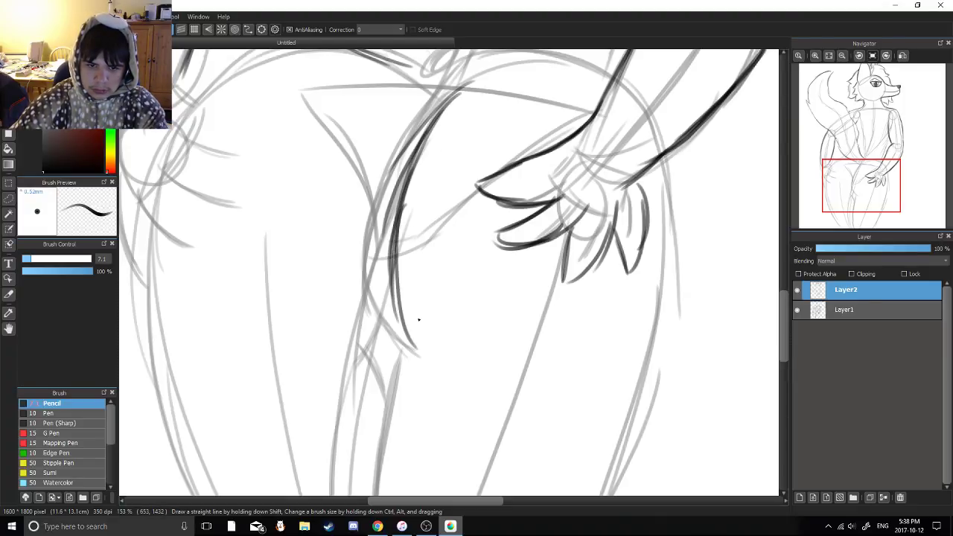
Extend the right-hand hip's inner contour down to its lower tip and add short crease lines beside the resting hand's fingertips
{"action": "left_click_drag", "start_coordinate": [392, 260], "coordinate": [443, 386]}
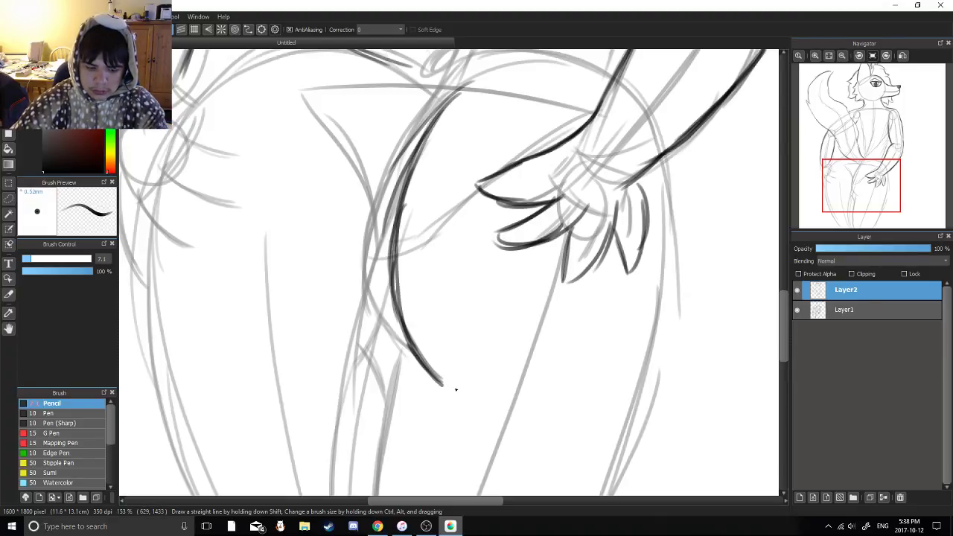
{"action": "scroll", "coordinate": [576, 237], "scroll_direction": "up", "scroll_amount": 1}
{"action": "left_click_drag", "start_coordinate": [387, 145], "coordinate": [482, 151]}
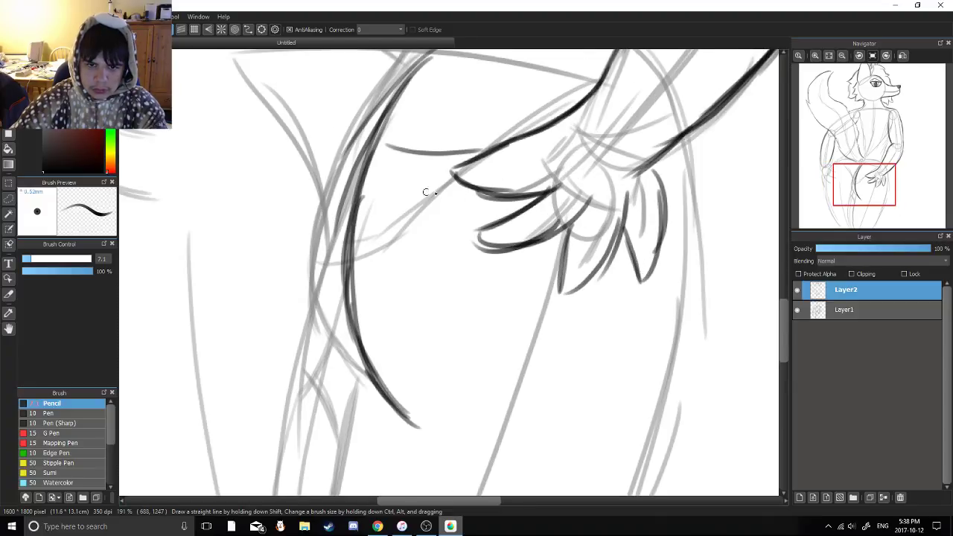
{"action": "mouse_move", "coordinate": [402, 181]}
{"action": "left_mouse_down"}
{"action": "mouse_move", "coordinate": [445, 181]}
{"action": "mouse_move", "coordinate": [451, 214]}
{"action": "left_mouse_up"}
{"action": "left_click_drag", "start_coordinate": [428, 246], "coordinate": [506, 240]}
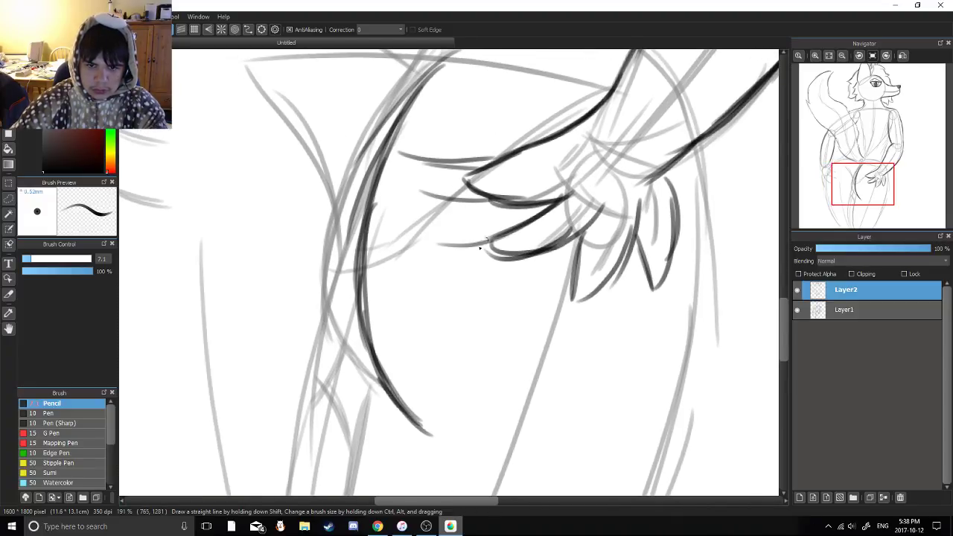
{"action": "left_click_drag", "start_coordinate": [448, 279], "coordinate": [550, 269]}
{"action": "left_click_drag", "start_coordinate": [501, 306], "coordinate": [570, 306]}
{"action": "key", "text": "ctrl+z"}
{"action": "key", "text": "ctrl+z"}
{"action": "left_click_drag", "start_coordinate": [490, 333], "coordinate": [588, 326]}
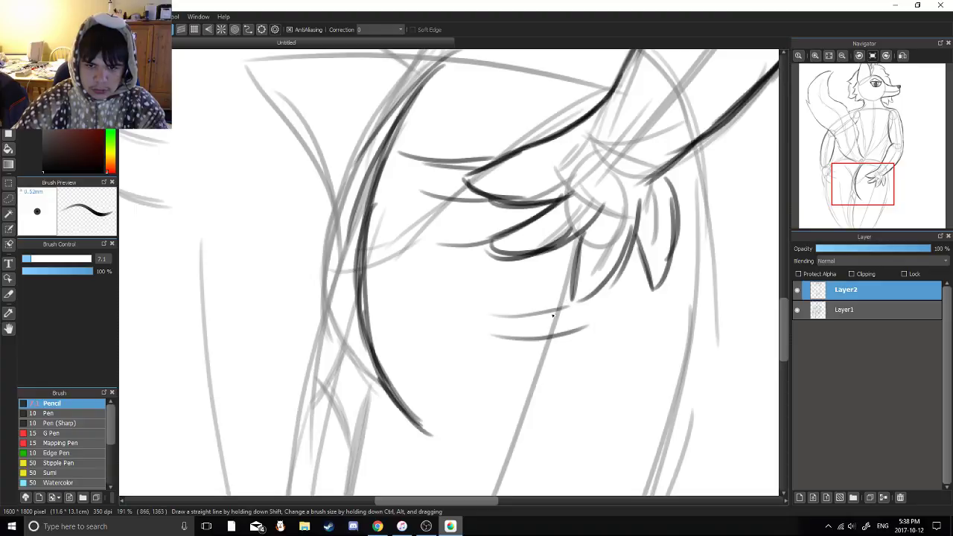
Draw the inner edge of the right-hand thigh from the hip contour down to the canvas's lower edge
{"action": "scroll", "coordinate": [520, 331], "scroll_direction": "down", "scroll_amount": 3}
{"action": "left_click_drag", "start_coordinate": [508, 324], "coordinate": [536, 174]}
{"action": "scroll", "coordinate": [453, 278], "scroll_direction": "up", "scroll_amount": 3}
{"action": "left_click_drag", "start_coordinate": [469, 186], "coordinate": [450, 223]}
{"action": "key", "text": "ctrl+z"}
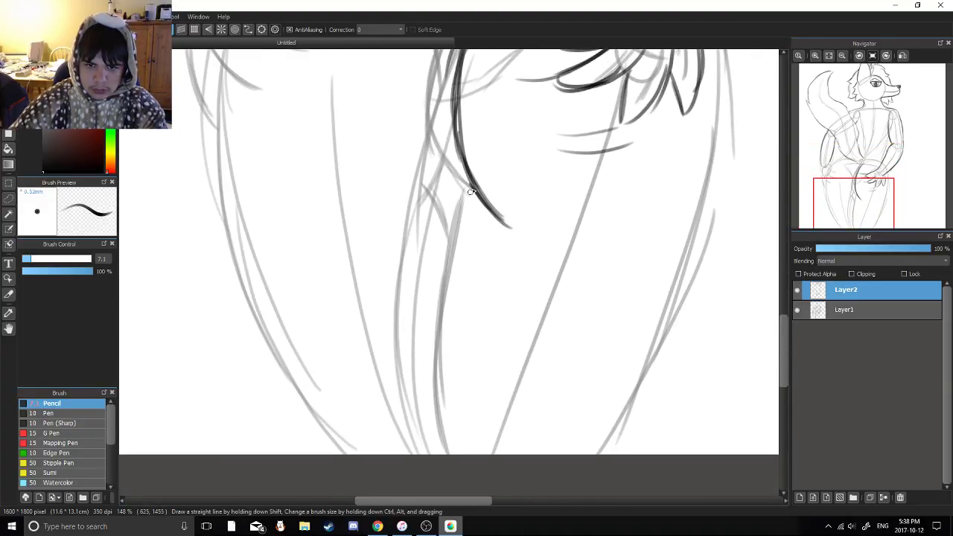
{"action": "left_click_drag", "start_coordinate": [467, 184], "coordinate": [431, 254]}
{"action": "left_click_drag", "start_coordinate": [455, 203], "coordinate": [450, 454]}
{"action": "left_click_drag", "start_coordinate": [440, 249], "coordinate": [456, 453]}
Draw the top curve of the right-hand hip from the tail base to the forearm, plus a short lower outer curve
{"action": "scroll", "coordinate": [455, 362], "scroll_direction": "down", "scroll_amount": 5}
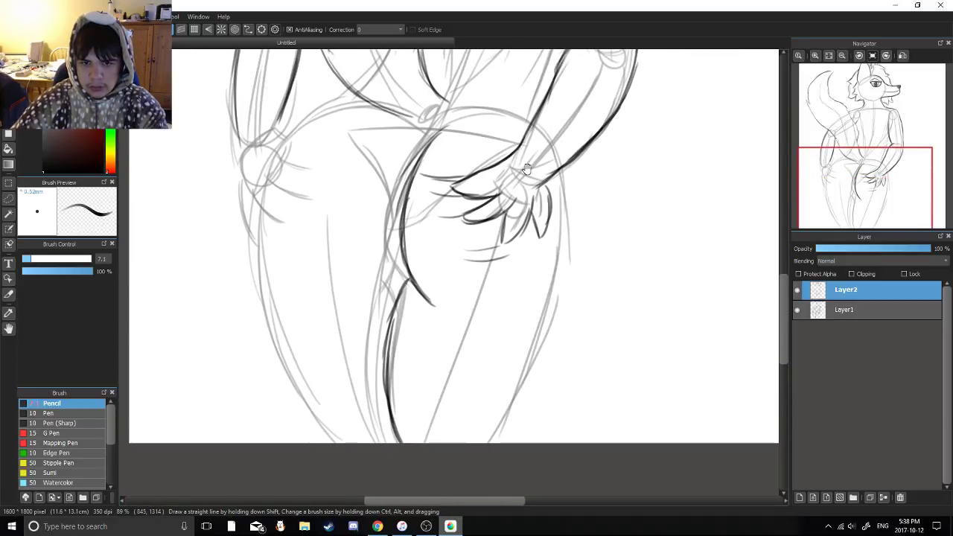
{"action": "scroll", "coordinate": [449, 128], "scroll_direction": "up", "scroll_amount": 3}
{"action": "mouse_move", "coordinate": [420, 147]}
{"action": "left_mouse_down"}
{"action": "mouse_move", "coordinate": [476, 113]}
{"action": "mouse_move", "coordinate": [497, 112]}
{"action": "left_mouse_up"}
{"action": "key", "text": "ctrl+z"}
{"action": "left_click_drag", "start_coordinate": [442, 134], "coordinate": [543, 113]}
{"action": "left_click_drag", "start_coordinate": [461, 169], "coordinate": [448, 142]}
{"action": "key", "text": "ctrl+z"}
{"action": "mouse_move", "coordinate": [494, 337]}
{"action": "left_mouse_down"}
{"action": "mouse_move", "coordinate": [579, 315]}
{"action": "mouse_move", "coordinate": [587, 309]}
{"action": "mouse_move", "coordinate": [575, 282]}
{"action": "mouse_move", "coordinate": [596, 277]}
{"action": "left_mouse_up"}
{"action": "key", "text": "ctrl+z"}
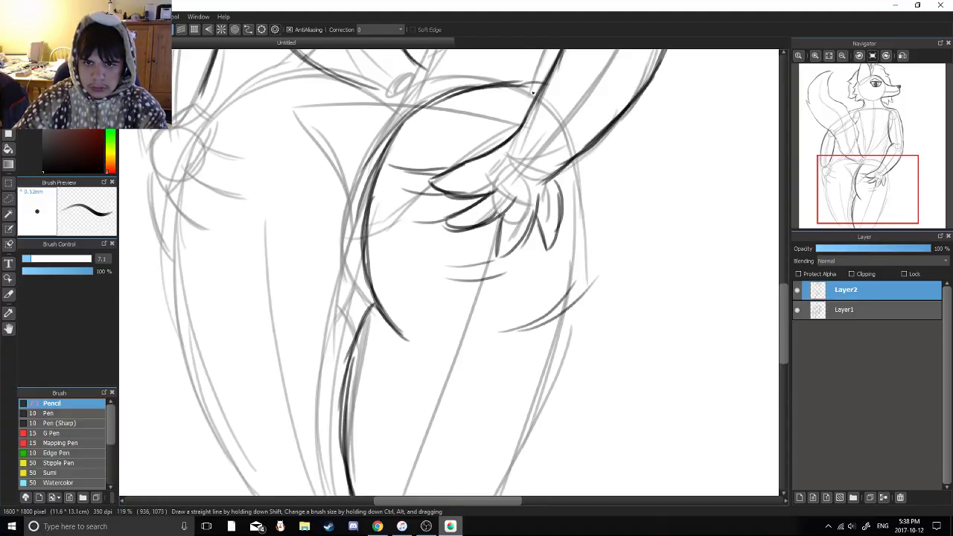
{"action": "left_click_drag", "start_coordinate": [515, 86], "coordinate": [548, 88]}
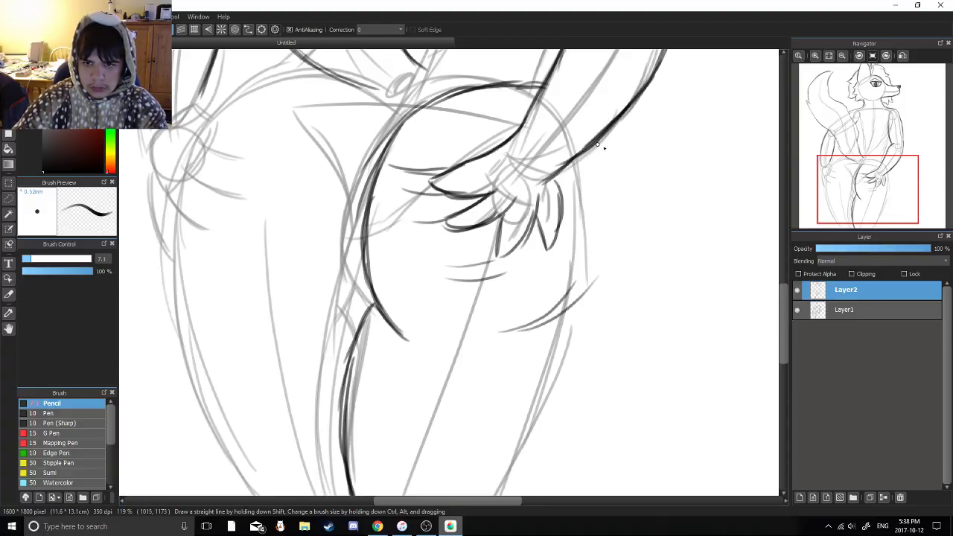
Draw the outer side of the right-hand hip from the forearm around into the lower outer curve
{"action": "mouse_move", "coordinate": [603, 146]}
{"action": "left_mouse_down"}
{"action": "mouse_move", "coordinate": [578, 276]}
{"action": "mouse_move", "coordinate": [549, 298]}
{"action": "left_mouse_up"}
{"action": "scroll", "coordinate": [589, 200], "scroll_direction": "down", "scroll_amount": 3}
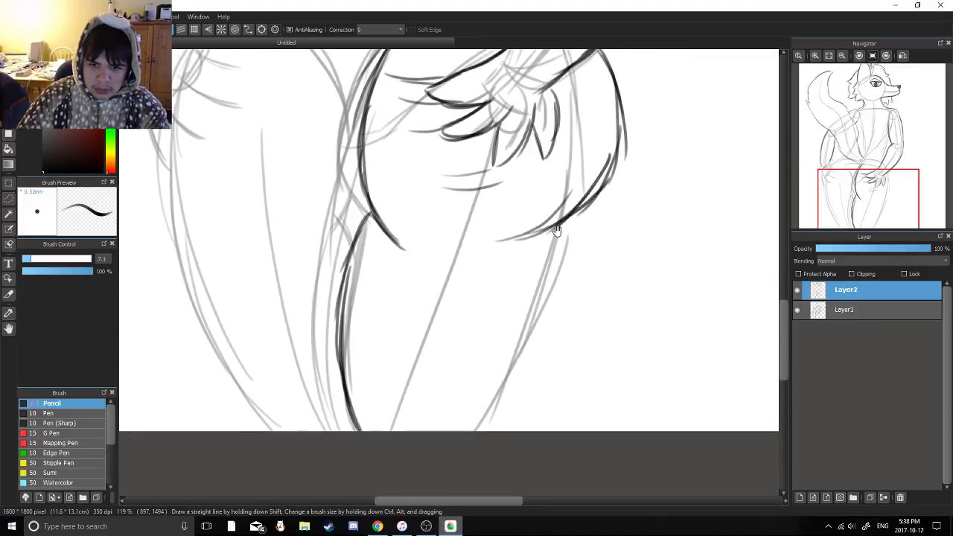
{"action": "key", "text": "ctrl+z"}
Draw the outer edge of the right-hand thigh from below the hip down to the canvas's lower edge
{"action": "mouse_move", "coordinate": [589, 205]}
{"action": "left_mouse_down"}
{"action": "mouse_move", "coordinate": [556, 313]}
{"action": "mouse_move", "coordinate": [531, 350]}
{"action": "left_mouse_up"}
{"action": "left_click_drag", "start_coordinate": [577, 235], "coordinate": [490, 411]}
{"action": "left_click_drag", "start_coordinate": [561, 292], "coordinate": [478, 430]}
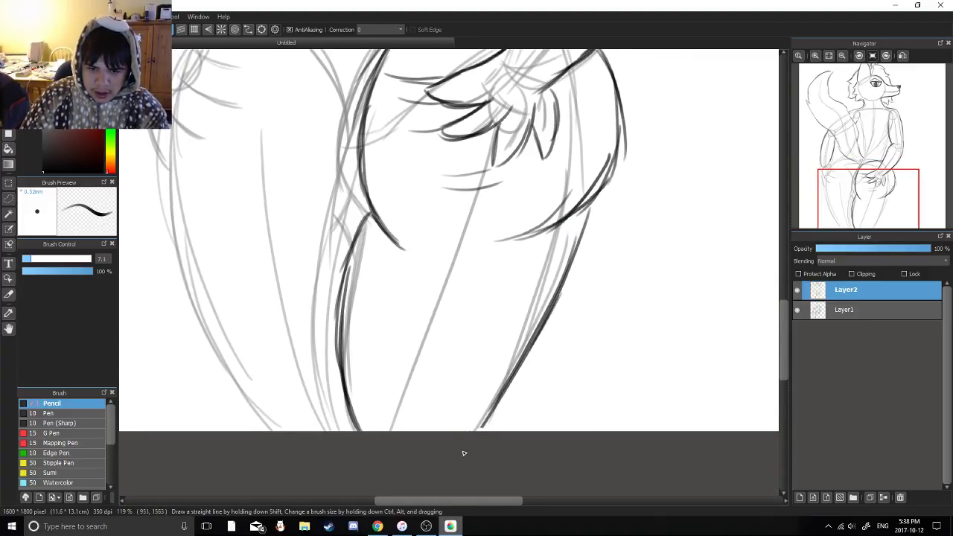
{"action": "left_click_drag", "start_coordinate": [545, 339], "coordinate": [481, 425]}
Add short strokes at the tail base that finish the lower ends of both lines meeting the right-hand hip
{"action": "scroll", "coordinate": [514, 364], "scroll_direction": "down", "scroll_amount": 6}
{"action": "scroll", "coordinate": [458, 264], "scroll_direction": "up", "scroll_amount": 4}
{"action": "left_click_drag", "start_coordinate": [458, 263], "coordinate": [492, 231]}
{"action": "scroll", "coordinate": [498, 268], "scroll_direction": "up", "scroll_amount": 4}
{"action": "left_click_drag", "start_coordinate": [506, 174], "coordinate": [481, 205]}
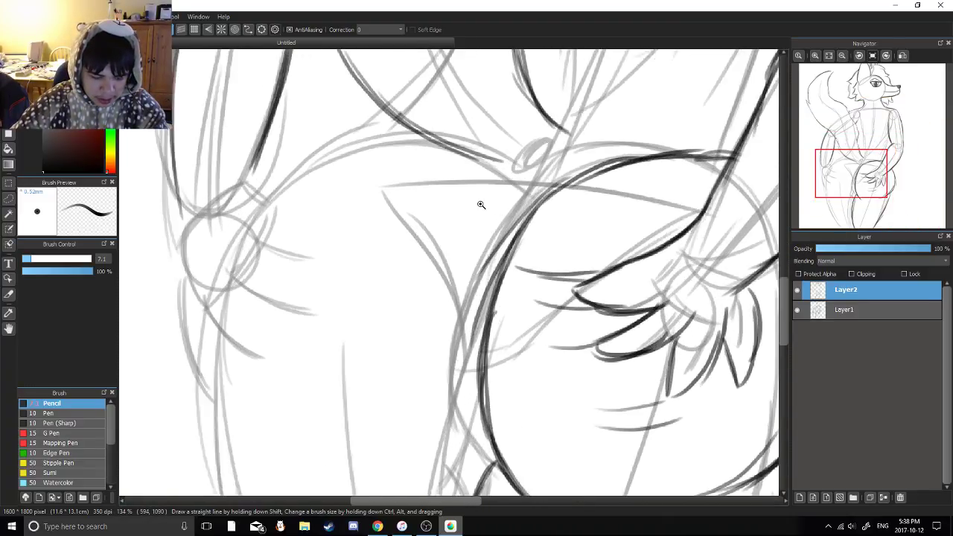
{"action": "scroll", "coordinate": [481, 204], "scroll_direction": "up", "scroll_amount": 2}
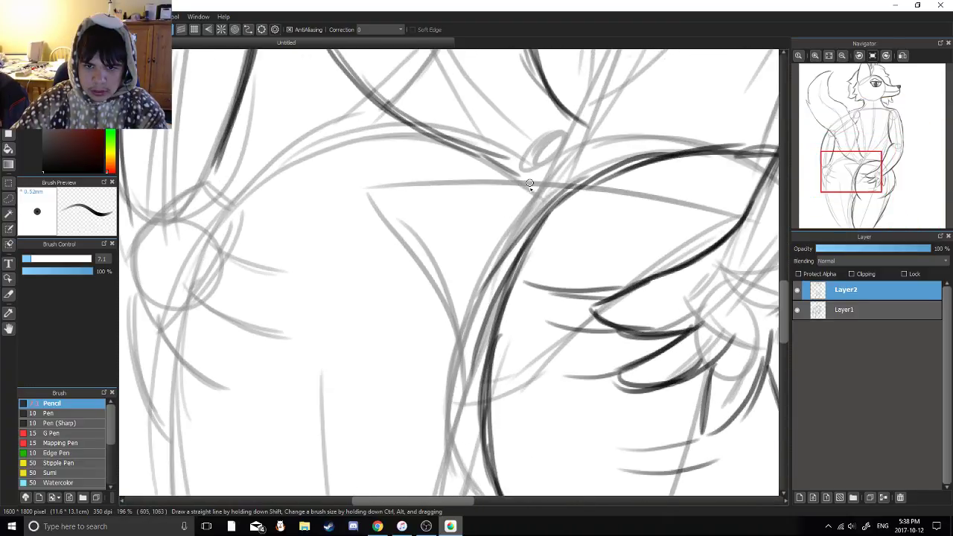
{"action": "left_click_drag", "start_coordinate": [482, 156], "coordinate": [539, 202]}
{"action": "left_click_drag", "start_coordinate": [518, 171], "coordinate": [537, 209]}
{"action": "key", "text": "ctrl+z"}
{"action": "mouse_move", "coordinate": [578, 127]}
{"action": "left_mouse_down"}
{"action": "mouse_move", "coordinate": [624, 150]}
{"action": "mouse_move", "coordinate": [625, 134]}
{"action": "mouse_move", "coordinate": [620, 169]}
{"action": "mouse_move", "coordinate": [598, 169]}
{"action": "left_mouse_up"}
Draw a slanted edge from the tail base downward alongside the right-hand hip's inner contour
{"action": "scroll", "coordinate": [599, 162], "scroll_direction": "down", "scroll_amount": 4}
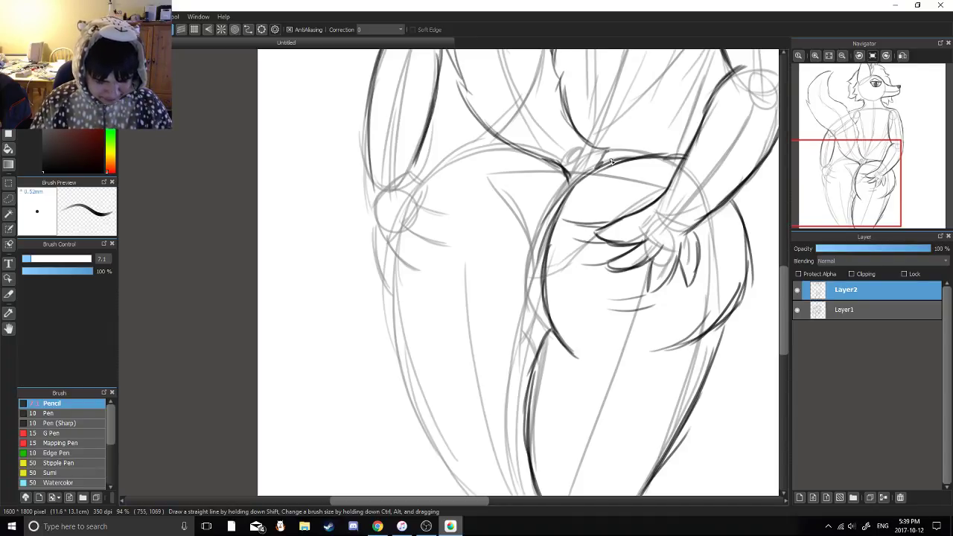
{"action": "left_click_drag", "start_coordinate": [517, 192], "coordinate": [458, 194]}
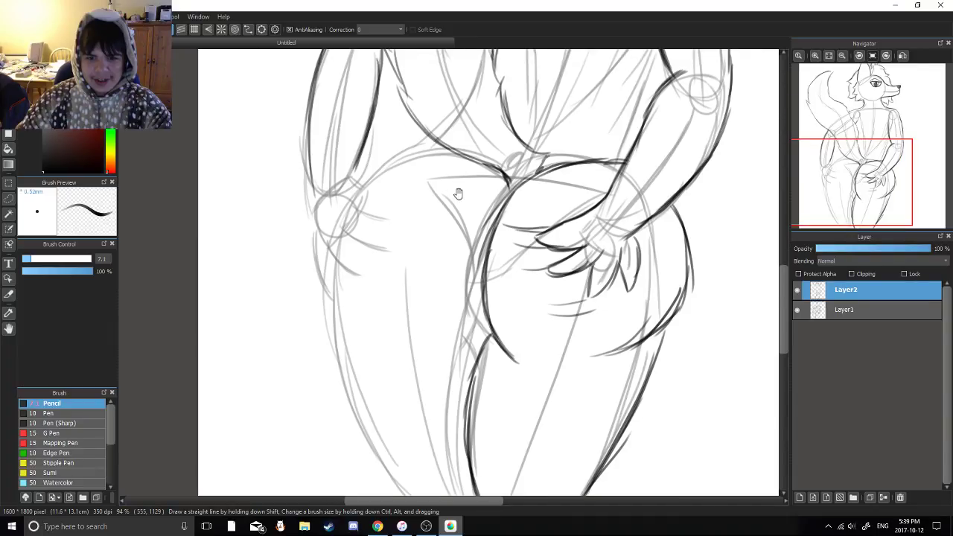
{"action": "scroll", "coordinate": [458, 194], "scroll_direction": "up", "scroll_amount": 4}
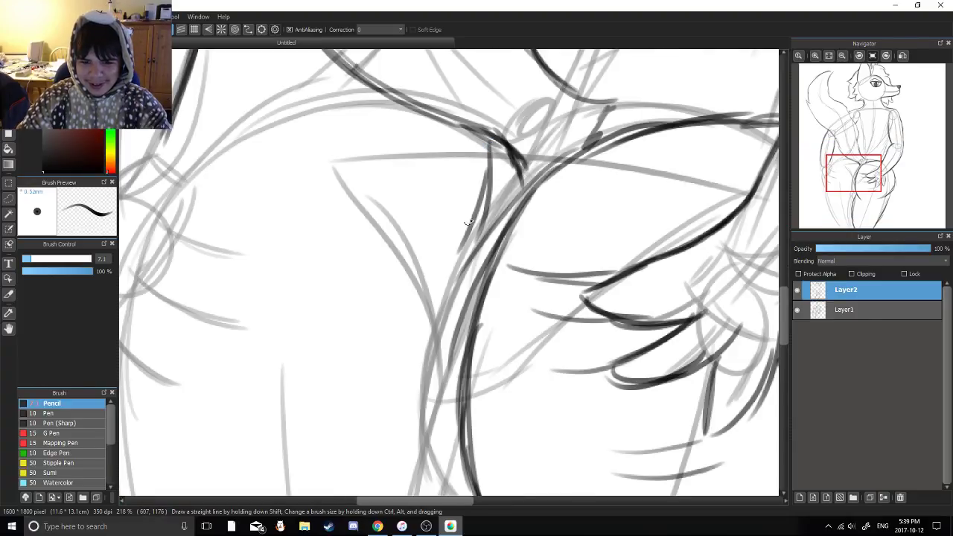
{"action": "mouse_move", "coordinate": [489, 141]}
{"action": "left_mouse_down"}
{"action": "mouse_move", "coordinate": [476, 233]}
{"action": "mouse_move", "coordinate": [519, 136]}
{"action": "left_mouse_up"}
{"action": "left_click_drag", "start_coordinate": [526, 133], "coordinate": [477, 228]}
{"action": "left_click_drag", "start_coordinate": [517, 154], "coordinate": [483, 218]}
{"action": "left_click_drag", "start_coordinate": [506, 175], "coordinate": [457, 300]}
Continue the slanted edge below the tail base down and outward past the sketch's central lines
{"action": "left_click_drag", "start_coordinate": [505, 232], "coordinate": [517, 134]}
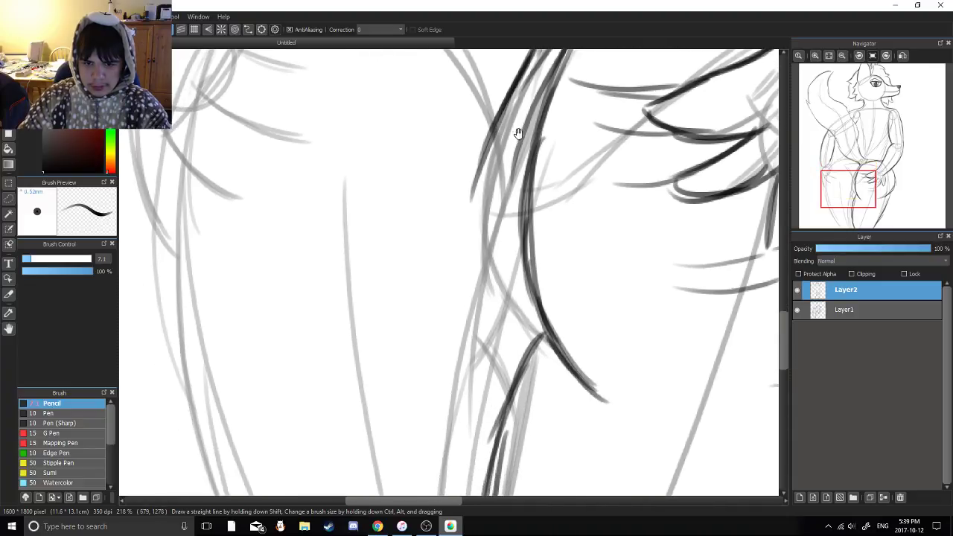
{"action": "left_click_drag", "start_coordinate": [501, 169], "coordinate": [512, 144]}
{"action": "left_click_drag", "start_coordinate": [505, 112], "coordinate": [468, 245]}
{"action": "key", "text": "ctrl+z"}
{"action": "key", "text": "ctrl+z"}
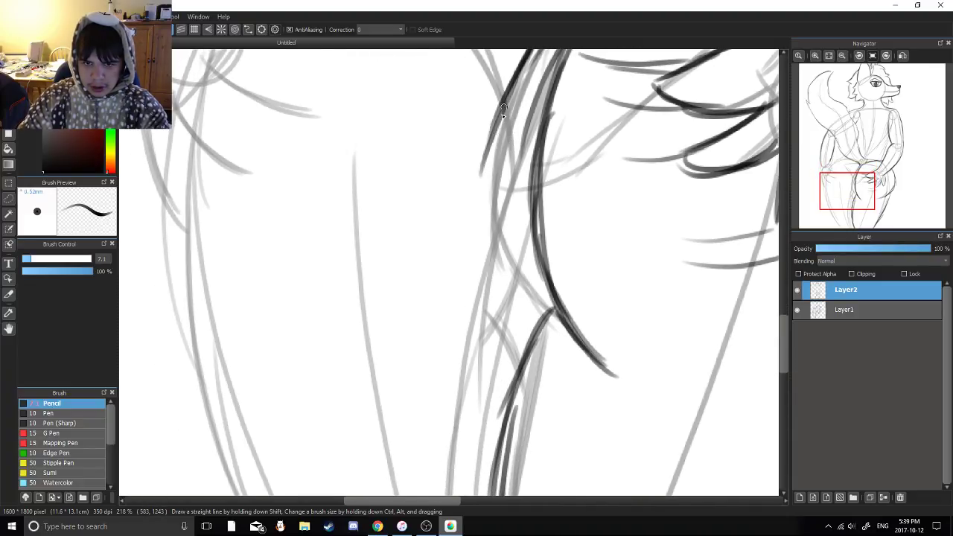
{"action": "left_click_drag", "start_coordinate": [503, 112], "coordinate": [449, 211]}
{"action": "left_click_drag", "start_coordinate": [492, 136], "coordinate": [436, 224]}
Round off the lower end of the slanted edge and join it to the top of the right-hand inner thigh line
{"action": "left_click_drag", "start_coordinate": [462, 188], "coordinate": [476, 311]}
{"action": "mouse_move", "coordinate": [447, 247]}
{"action": "left_mouse_down"}
{"action": "mouse_move", "coordinate": [499, 323]}
{"action": "mouse_move", "coordinate": [533, 317]}
{"action": "left_mouse_up"}
{"action": "mouse_move", "coordinate": [460, 287]}
{"action": "left_mouse_down"}
{"action": "mouse_move", "coordinate": [551, 309]}
{"action": "mouse_move", "coordinate": [545, 323]}
{"action": "left_mouse_up"}
{"action": "key", "text": "ctrl+z"}
{"action": "left_click_drag", "start_coordinate": [474, 316], "coordinate": [551, 331]}
{"action": "key", "text": "ctrl+z"}
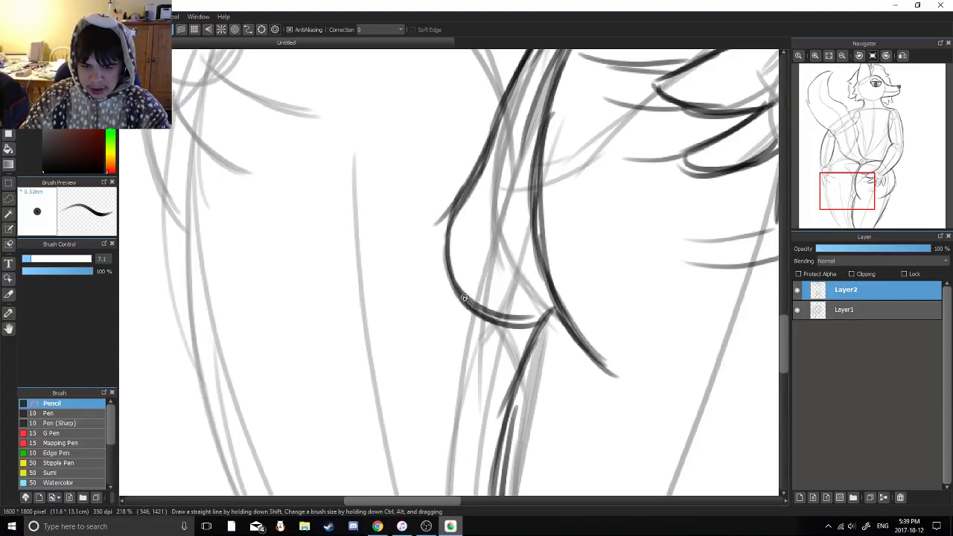
{"action": "key", "text": "ctrl+z"}
{"action": "mouse_move", "coordinate": [458, 289]}
{"action": "left_mouse_down"}
{"action": "mouse_move", "coordinate": [533, 328]}
{"action": "mouse_move", "coordinate": [545, 319]}
{"action": "left_mouse_up"}
{"action": "left_click_drag", "start_coordinate": [486, 320], "coordinate": [549, 319]}
Draw a curved line inside the right-hand hip from its inner contour up to the forearm
{"action": "scroll", "coordinate": [498, 318], "scroll_direction": "down", "scroll_amount": 4}
{"action": "left_click_drag", "start_coordinate": [549, 177], "coordinate": [523, 225]}
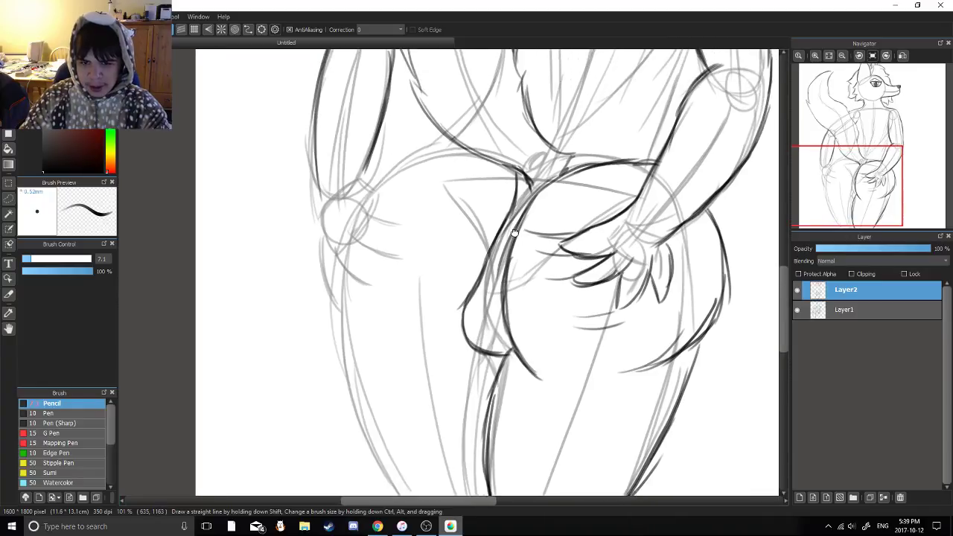
{"action": "scroll", "coordinate": [570, 203], "scroll_direction": "up", "scroll_amount": 2}
{"action": "left_click_drag", "start_coordinate": [569, 203], "coordinate": [533, 229]}
{"action": "left_click_drag", "start_coordinate": [498, 270], "coordinate": [508, 216]}
{"action": "left_click_drag", "start_coordinate": [481, 252], "coordinate": [552, 192]}
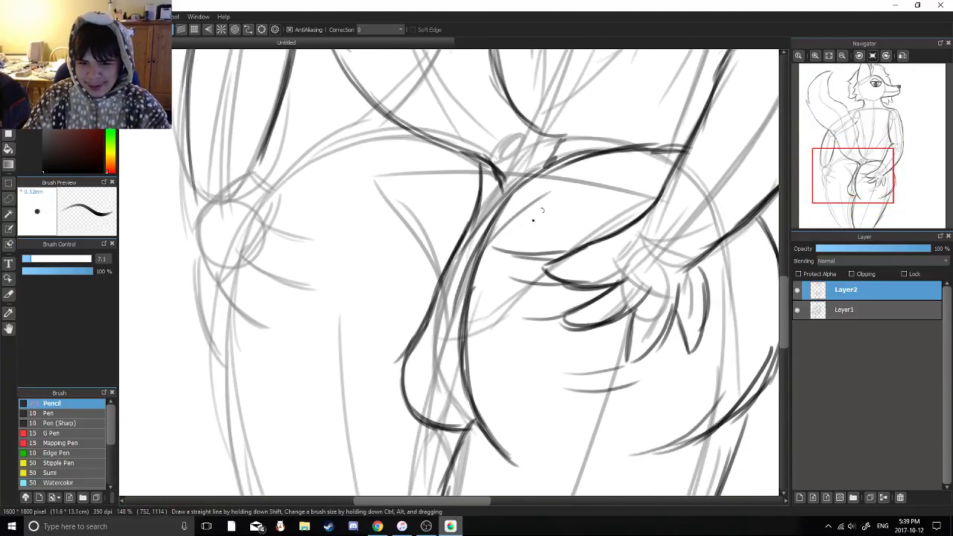
{"action": "mouse_move", "coordinate": [603, 173]}
{"action": "left_mouse_down"}
{"action": "mouse_move", "coordinate": [489, 249]}
{"action": "mouse_move", "coordinate": [675, 166]}
{"action": "mouse_move", "coordinate": [657, 168]}
{"action": "left_mouse_up"}
Draw the left-hand hip's inner contour diagonally down to the slanted central edge and add a short line inside the rounded form
{"action": "left_click_drag", "start_coordinate": [498, 167], "coordinate": [578, 202]}
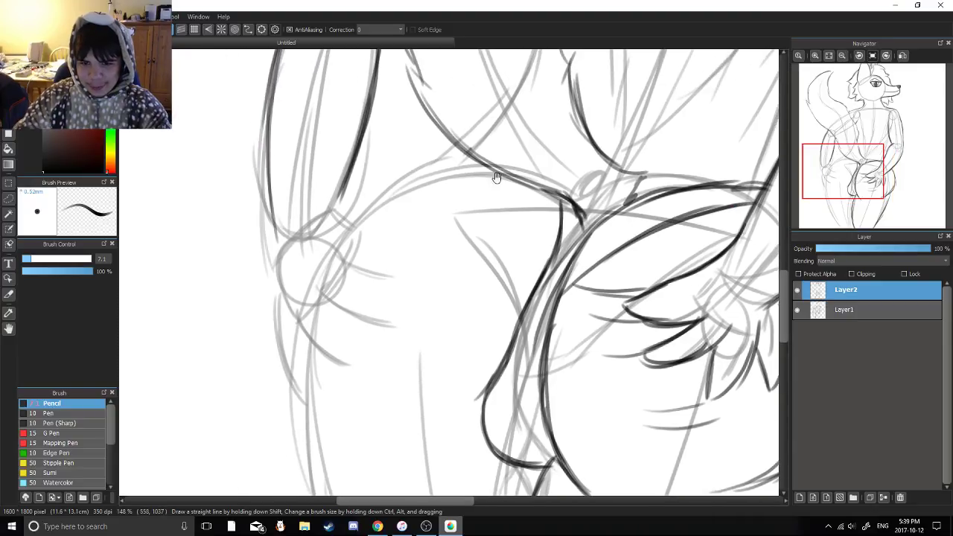
{"action": "scroll", "coordinate": [498, 178], "scroll_direction": "up", "scroll_amount": 1}
{"action": "left_click_drag", "start_coordinate": [484, 171], "coordinate": [540, 280]}
{"action": "key", "text": "ctrl+z"}
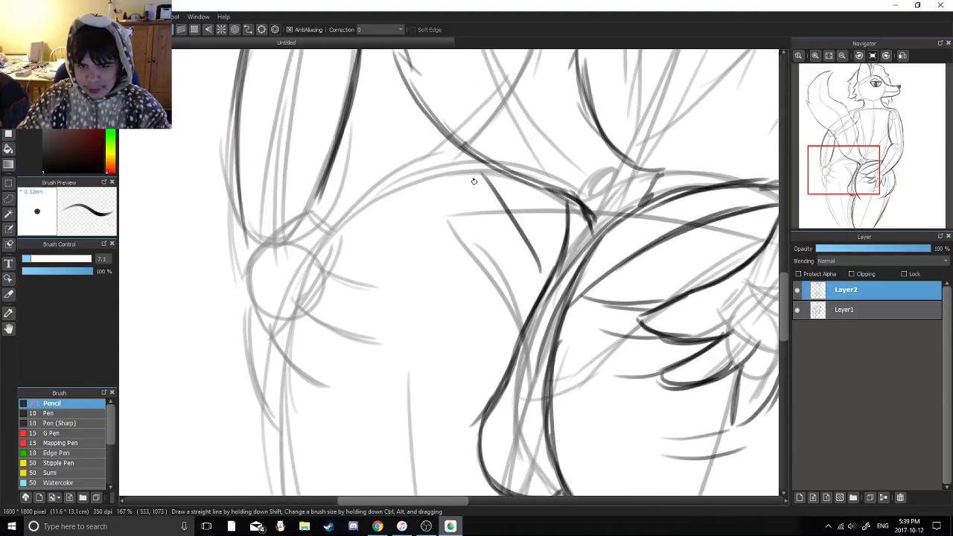
{"action": "left_click_drag", "start_coordinate": [474, 173], "coordinate": [537, 277]}
{"action": "left_click_drag", "start_coordinate": [521, 234], "coordinate": [542, 290]}
{"action": "left_click_drag", "start_coordinate": [527, 243], "coordinate": [544, 302]}
{"action": "mouse_move", "coordinate": [529, 270]}
{"action": "left_mouse_down"}
{"action": "mouse_move", "coordinate": [528, 203]}
{"action": "mouse_move", "coordinate": [557, 228]}
{"action": "mouse_move", "coordinate": [549, 256]}
{"action": "mouse_move", "coordinate": [555, 226]}
{"action": "left_mouse_up"}
{"action": "mouse_move", "coordinate": [560, 207]}
{"action": "left_mouse_down"}
{"action": "mouse_move", "coordinate": [544, 271]}
{"action": "mouse_move", "coordinate": [547, 232]}
{"action": "mouse_move", "coordinate": [547, 309]}
{"action": "left_mouse_up"}
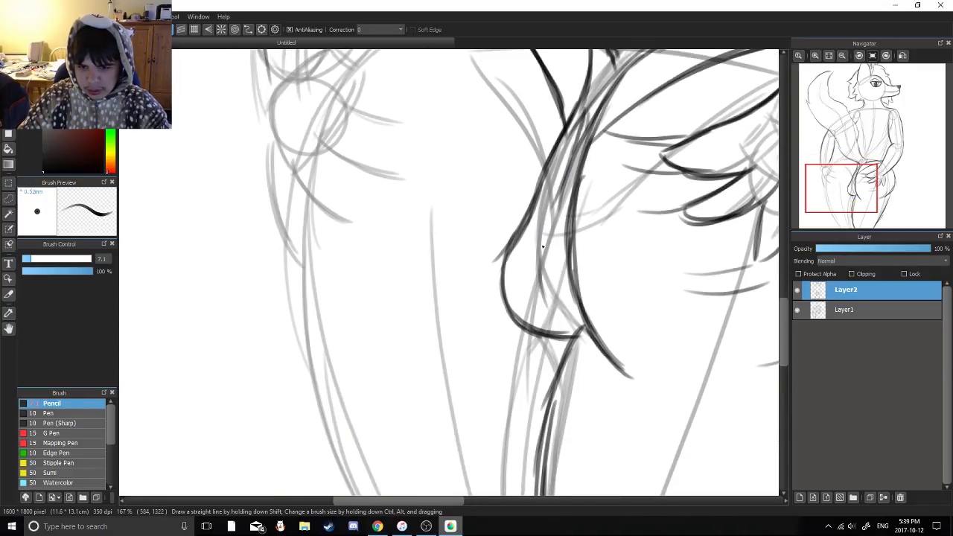
{"action": "scroll", "coordinate": [543, 246], "scroll_direction": "down", "scroll_amount": 3}
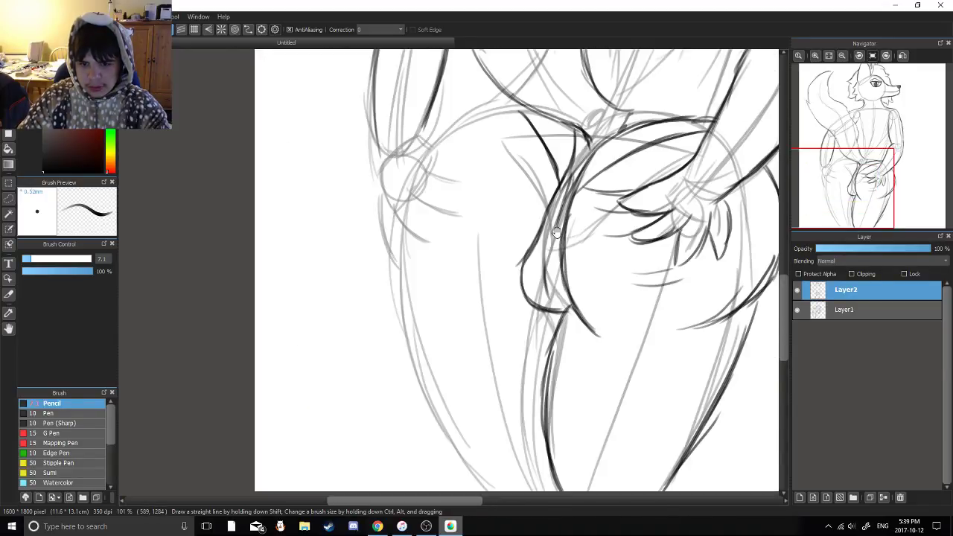
{"action": "scroll", "coordinate": [445, 98], "scroll_direction": "up", "scroll_amount": 4}
{"action": "left_click_drag", "start_coordinate": [453, 211], "coordinate": [593, 137]}
{"action": "key", "text": "ctrl+z"}
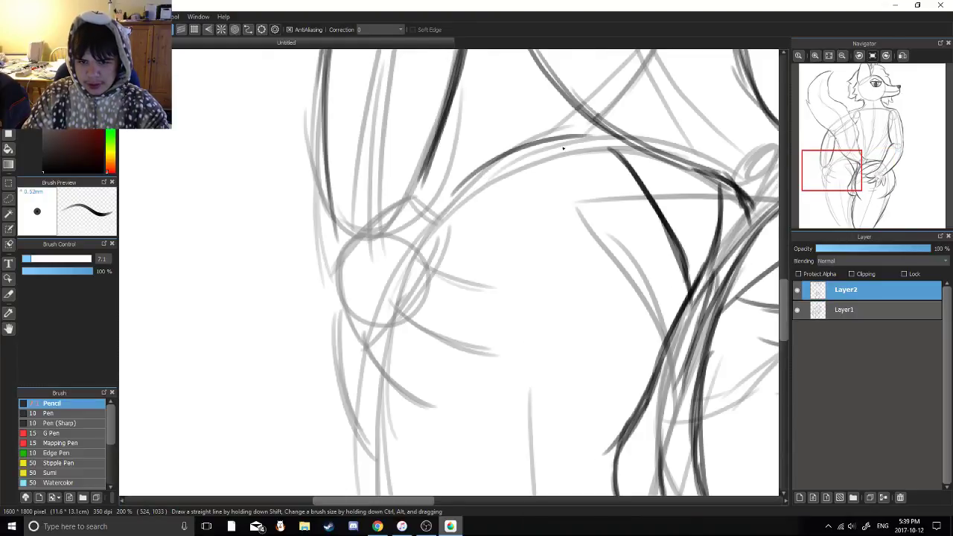
{"action": "key", "text": "ctrl+z"}
{"action": "left_click_drag", "start_coordinate": [476, 168], "coordinate": [633, 142]}
{"action": "left_click_drag", "start_coordinate": [526, 145], "coordinate": [625, 145]}
{"action": "key", "text": "ctrl+z"}
{"action": "key", "text": "ctrl+z"}
Draw the arched top contour of the left-hand hip and connect it to the hip's inner contour
{"action": "left_click_drag", "start_coordinate": [458, 180], "coordinate": [618, 134]}
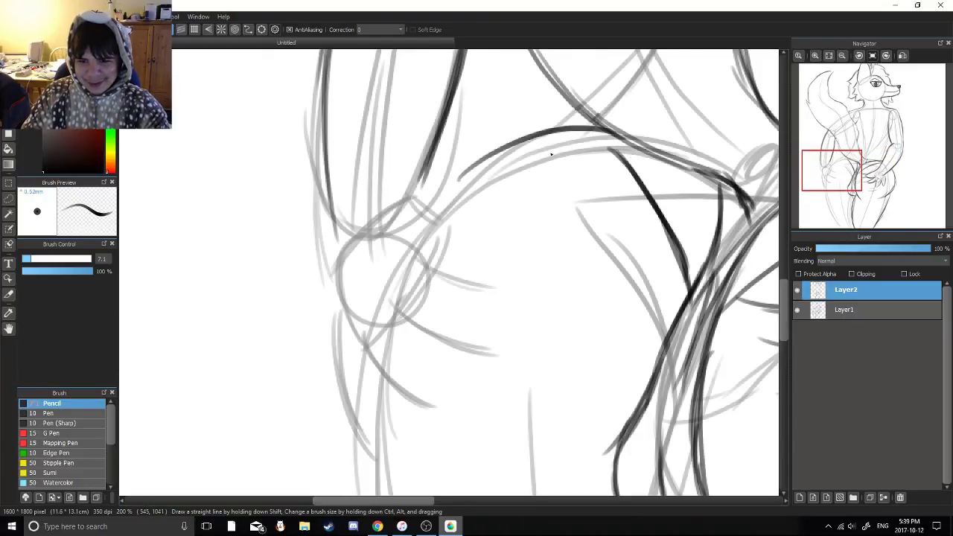
{"action": "mouse_move", "coordinate": [513, 142]}
{"action": "left_mouse_down"}
{"action": "mouse_move", "coordinate": [618, 140]}
{"action": "mouse_move", "coordinate": [630, 171]}
{"action": "left_mouse_up"}
{"action": "left_click_drag", "start_coordinate": [591, 131], "coordinate": [620, 161]}
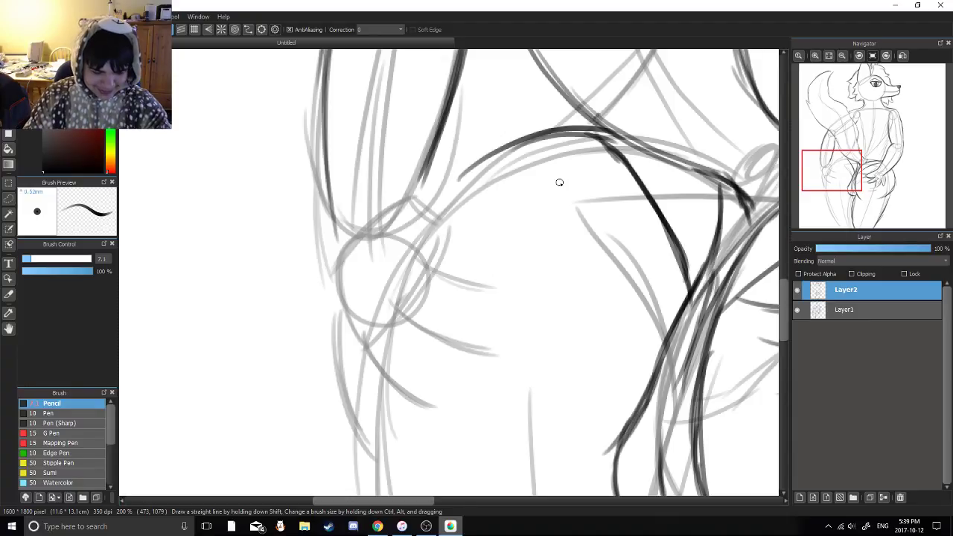
Extend the left-hand forearm's outer edge to the wrist and draw the lower edges of the hand's two lower fingers
{"action": "left_click_drag", "start_coordinate": [509, 227], "coordinate": [532, 255]}
{"action": "scroll", "coordinate": [525, 263], "scroll_direction": "down", "scroll_amount": 3}
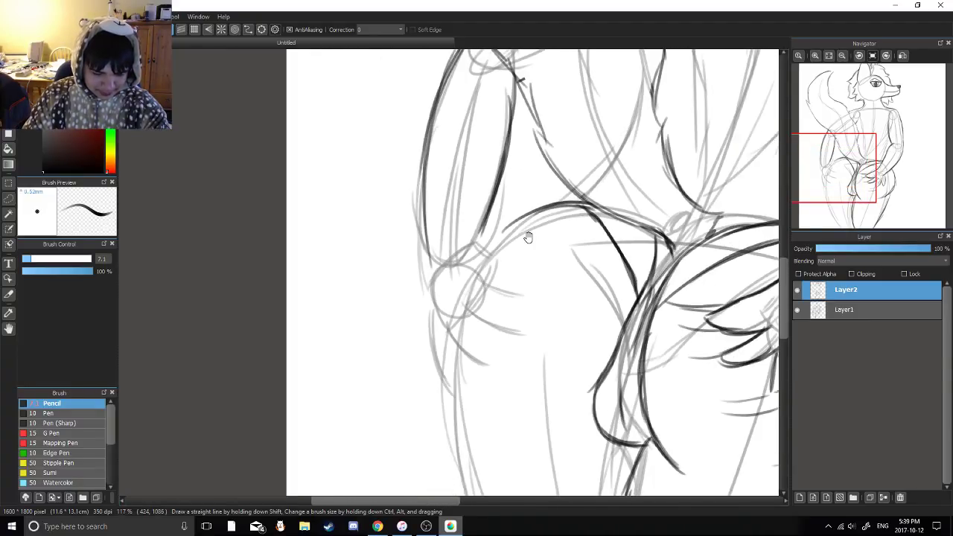
{"action": "scroll", "coordinate": [528, 237], "scroll_direction": "up", "scroll_amount": 1}
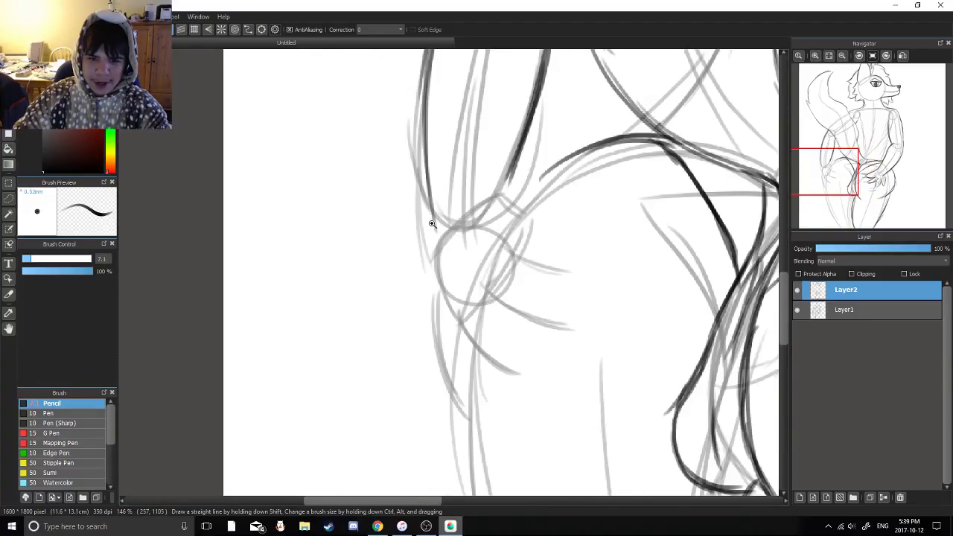
{"action": "scroll", "coordinate": [431, 223], "scroll_direction": "up", "scroll_amount": 3}
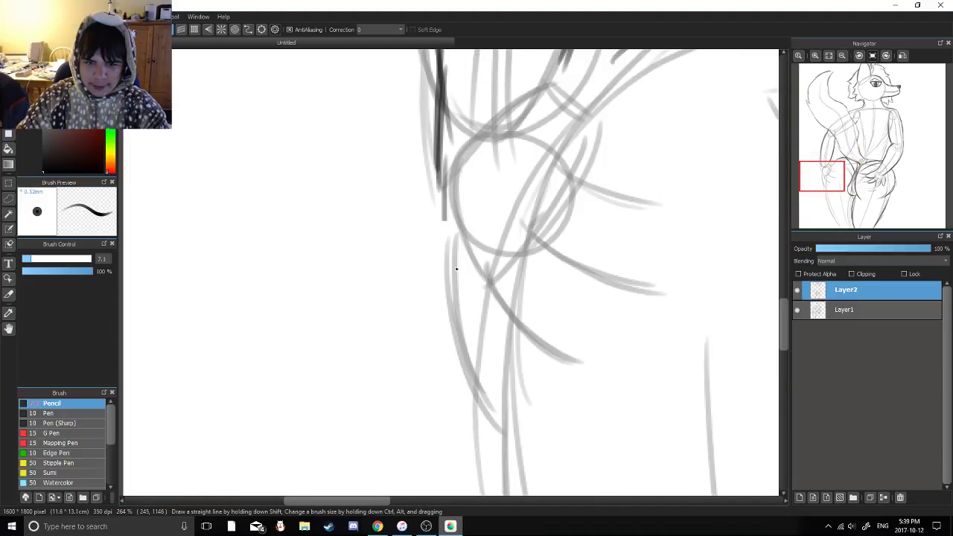
{"action": "mouse_move", "coordinate": [530, 356]}
{"action": "left_mouse_down"}
{"action": "mouse_move", "coordinate": [446, 263]}
{"action": "mouse_move", "coordinate": [573, 369]}
{"action": "left_mouse_up"}
{"action": "left_click_drag", "start_coordinate": [566, 268], "coordinate": [469, 313]}
{"action": "left_click_drag", "start_coordinate": [426, 295], "coordinate": [577, 350]}
{"action": "left_click_drag", "start_coordinate": [470, 288], "coordinate": [461, 333]}
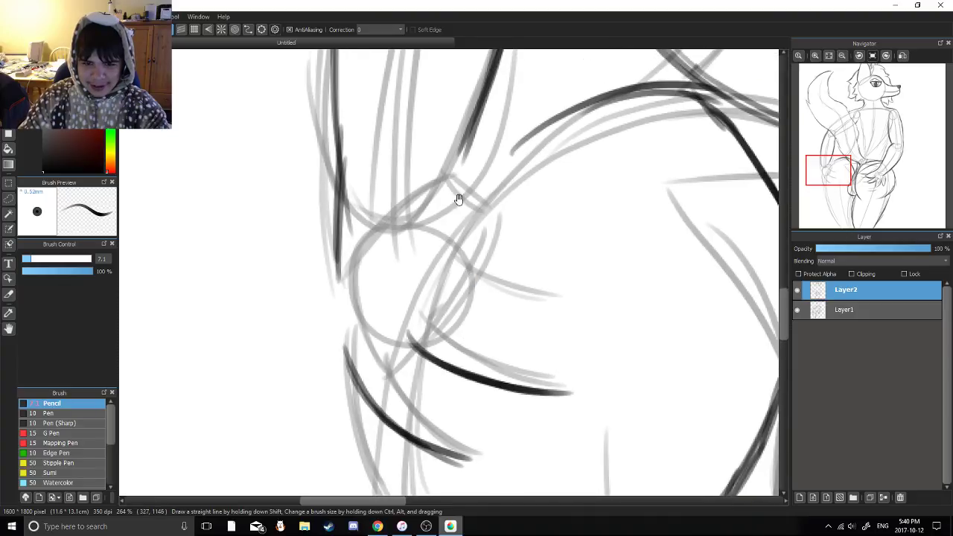
Extend the left-hand forearm's inner edge to the wrist and draw both edges of the uppermost finger to a point
{"action": "left_click_drag", "start_coordinate": [483, 118], "coordinate": [455, 206]}
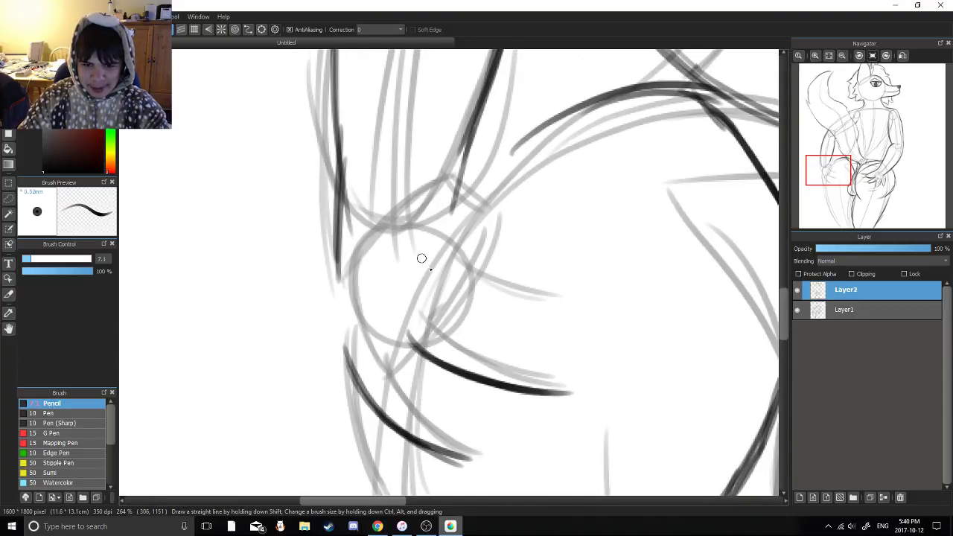
{"action": "left_click_drag", "start_coordinate": [423, 260], "coordinate": [596, 301]}
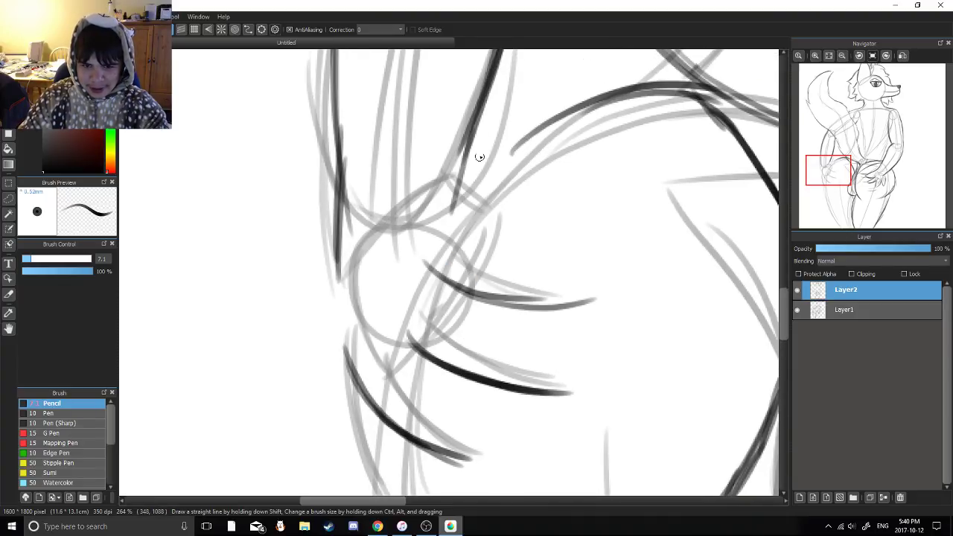
{"action": "left_click_drag", "start_coordinate": [461, 192], "coordinate": [563, 268]}
{"action": "left_click_drag", "start_coordinate": [488, 225], "coordinate": [588, 288]}
Draw the upper edges of the left-hand hand's middle and lower fingers, closing both at their tips
{"action": "mouse_move", "coordinate": [505, 308]}
{"action": "left_mouse_down"}
{"action": "mouse_move", "coordinate": [487, 280]}
{"action": "mouse_move", "coordinate": [560, 360]}
{"action": "left_mouse_up"}
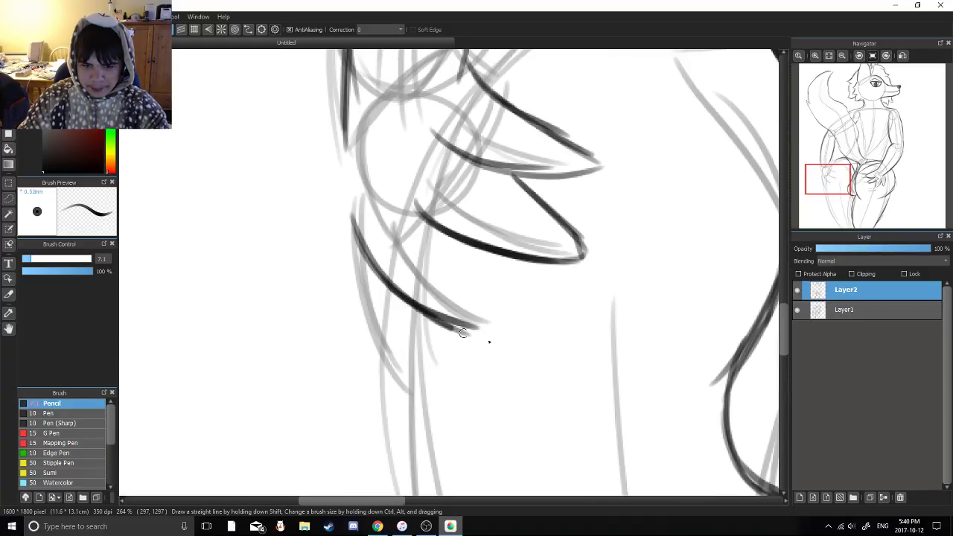
{"action": "left_click_drag", "start_coordinate": [463, 333], "coordinate": [505, 344]}
{"action": "left_click_drag", "start_coordinate": [471, 248], "coordinate": [516, 347]}
Draw the left-hand hand's outer edge from the wrist down to the lowest finger's tip and close that finger with its inner edge
{"action": "left_click_drag", "start_coordinate": [421, 114], "coordinate": [404, 233]}
{"action": "key", "text": "ctrl+z"}
{"action": "left_click_drag", "start_coordinate": [417, 133], "coordinate": [406, 277]}
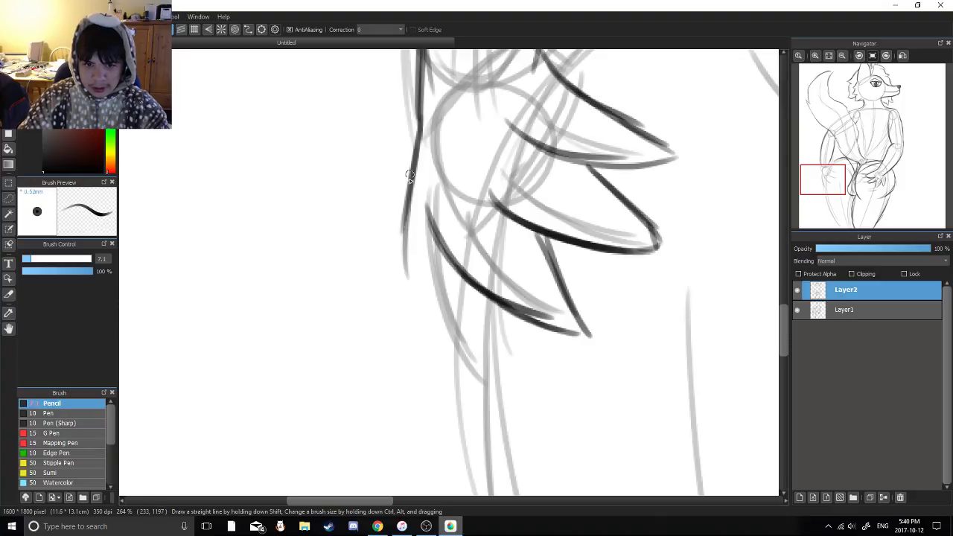
{"action": "left_click_drag", "start_coordinate": [409, 173], "coordinate": [444, 354]}
{"action": "left_click_drag", "start_coordinate": [411, 247], "coordinate": [473, 382]}
{"action": "left_click_drag", "start_coordinate": [426, 320], "coordinate": [508, 396]}
{"action": "left_click_drag", "start_coordinate": [474, 287], "coordinate": [507, 383]}
{"action": "left_click_drag", "start_coordinate": [488, 327], "coordinate": [510, 400]}
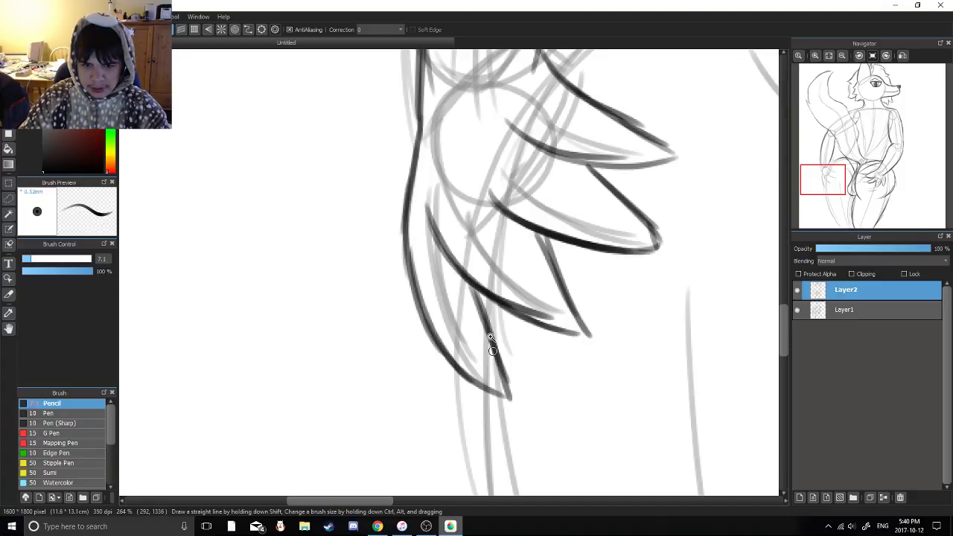
Extend the left-hand hip's arched top contour to the wrist and clean up the overlapping line ends there with the eraser
{"action": "scroll", "coordinate": [491, 350], "scroll_direction": "down", "scroll_amount": 4}
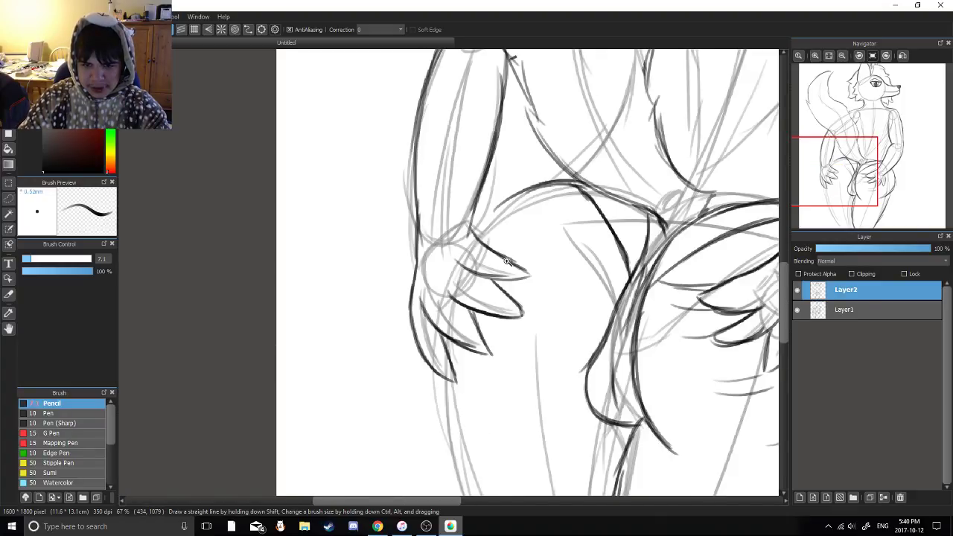
{"action": "scroll", "coordinate": [513, 211], "scroll_direction": "up", "scroll_amount": 3}
{"action": "left_click_drag", "start_coordinate": [458, 217], "coordinate": [581, 164]}
{"action": "scroll", "coordinate": [493, 231], "scroll_direction": "down", "scroll_amount": 3}
{"action": "left_click_drag", "start_coordinate": [484, 234], "coordinate": [517, 164]}
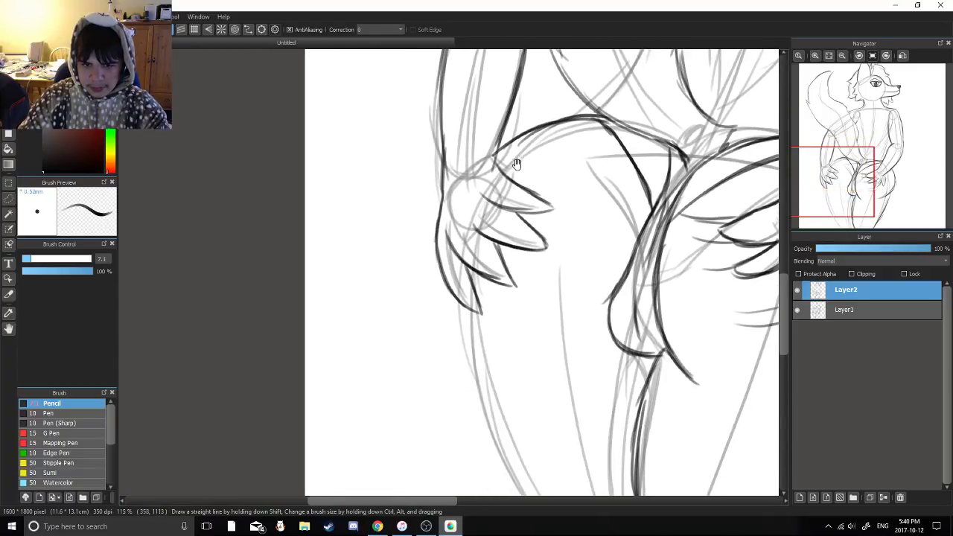
{"action": "scroll", "coordinate": [517, 164], "scroll_direction": "up", "scroll_amount": 3}
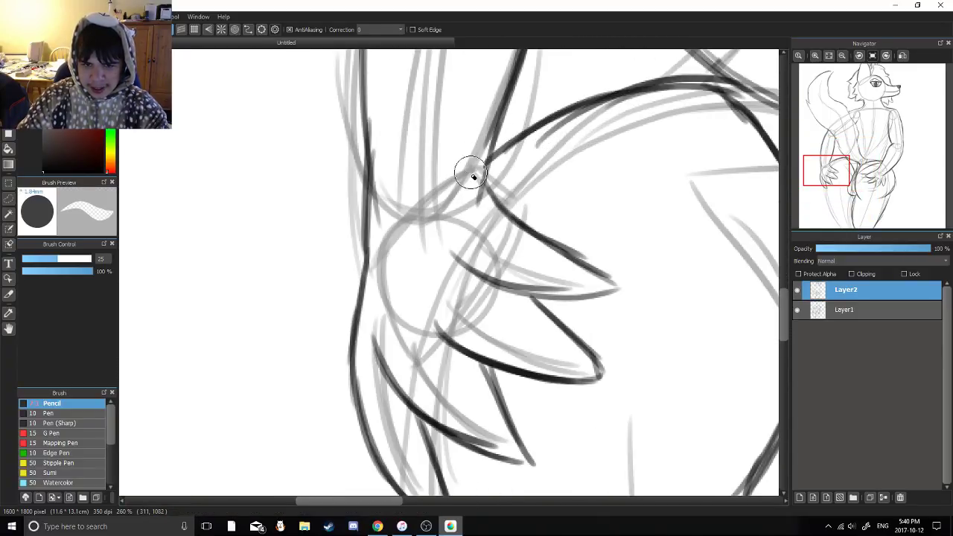
{"action": "key", "text": "b"}
{"action": "scroll", "coordinate": [411, 260], "scroll_direction": "down", "scroll_amount": 3}
{"action": "left_click_drag", "start_coordinate": [467, 233], "coordinate": [459, 128]}
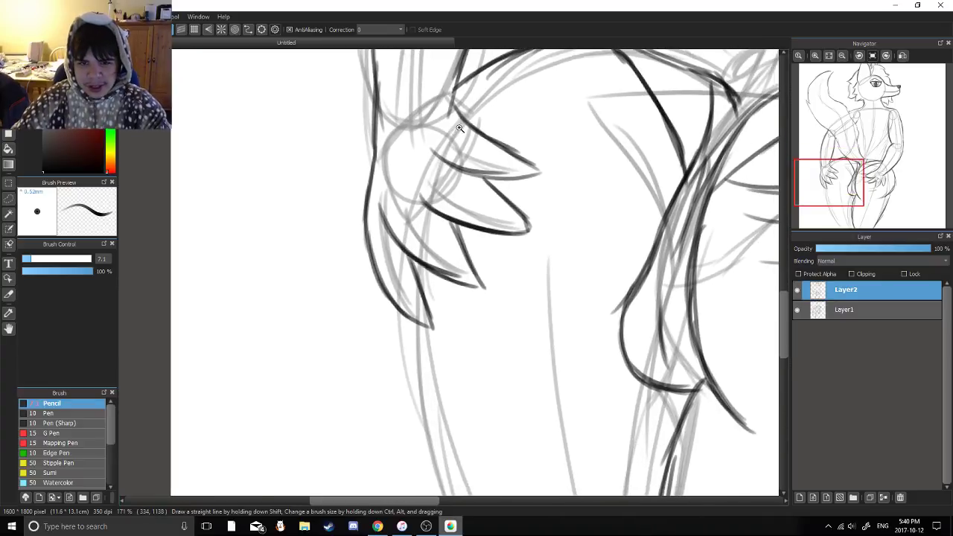
Draw the left-hand hip's outer contour curving out beside the hand and back in below the lowest finger
{"action": "scroll", "coordinate": [459, 128], "scroll_direction": "down", "scroll_amount": 1}
{"action": "scroll", "coordinate": [461, 134], "scroll_direction": "down", "scroll_amount": 1}
{"action": "scroll", "coordinate": [463, 141], "scroll_direction": "up", "scroll_amount": 1}
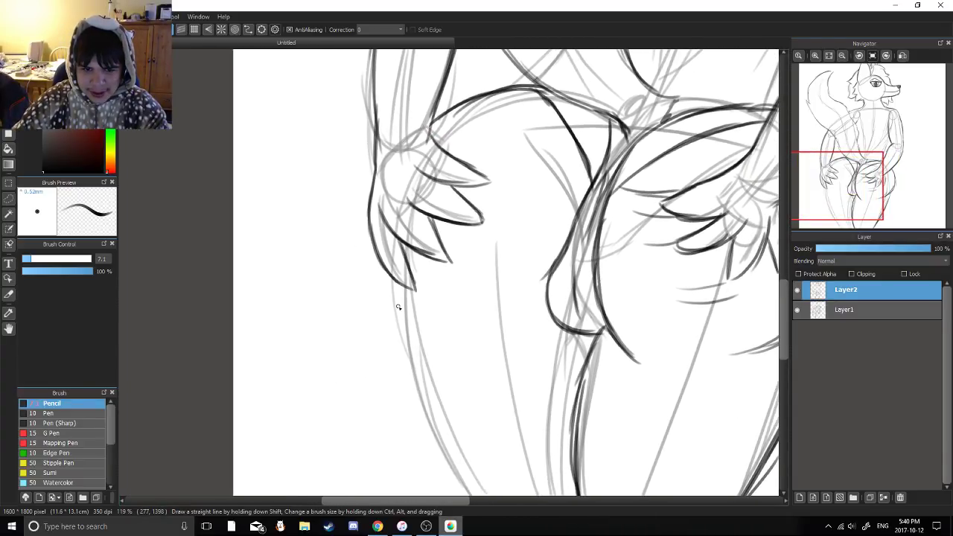
{"action": "left_click_drag", "start_coordinate": [370, 192], "coordinate": [347, 252]}
{"action": "mouse_move", "coordinate": [372, 188]}
{"action": "left_mouse_down"}
{"action": "mouse_move", "coordinate": [357, 268]}
{"action": "mouse_move", "coordinate": [360, 257]}
{"action": "mouse_move", "coordinate": [365, 279]}
{"action": "left_mouse_up"}
{"action": "key", "text": "ctrl+z"}
{"action": "key", "text": "ctrl+z"}
{"action": "left_click_drag", "start_coordinate": [365, 217], "coordinate": [377, 289]}
{"action": "left_click_drag", "start_coordinate": [363, 238], "coordinate": [394, 322]}
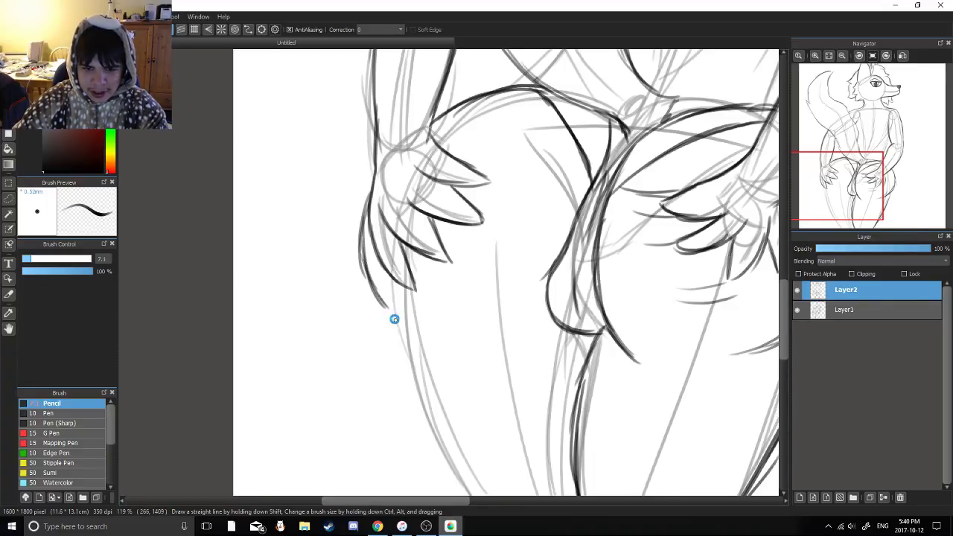
Draw the left-hand leg's outer contour from below the hip to the canvas's lower edge
{"action": "scroll", "coordinate": [375, 223], "scroll_direction": "down", "scroll_amount": 4}
{"action": "scroll", "coordinate": [374, 223], "scroll_direction": "up", "scroll_amount": 3}
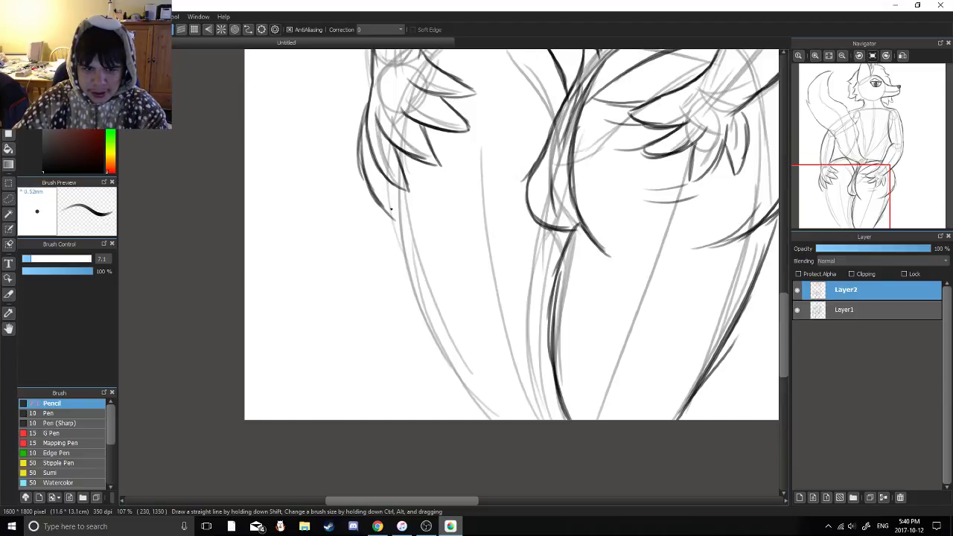
{"action": "mouse_move", "coordinate": [383, 210]}
{"action": "left_mouse_down"}
{"action": "mouse_move", "coordinate": [426, 314]}
{"action": "mouse_move", "coordinate": [425, 300]}
{"action": "left_mouse_up"}
{"action": "key", "text": "ctrl+z"}
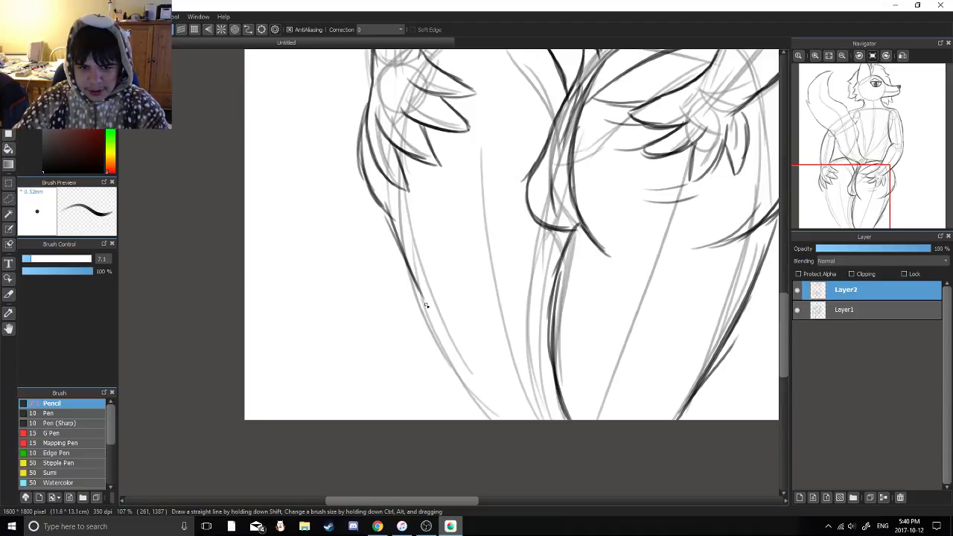
{"action": "left_click_drag", "start_coordinate": [386, 207], "coordinate": [440, 347]}
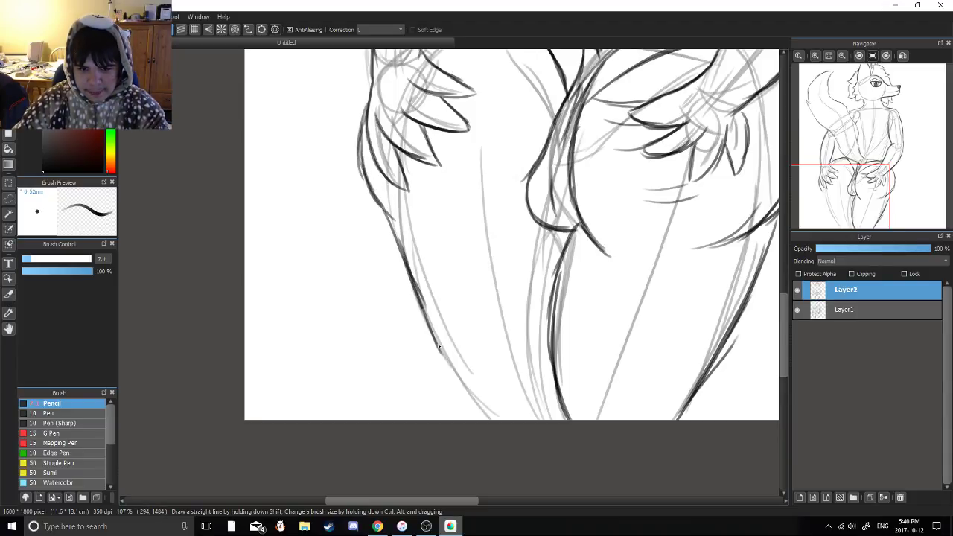
{"action": "left_click_drag", "start_coordinate": [420, 309], "coordinate": [490, 418]}
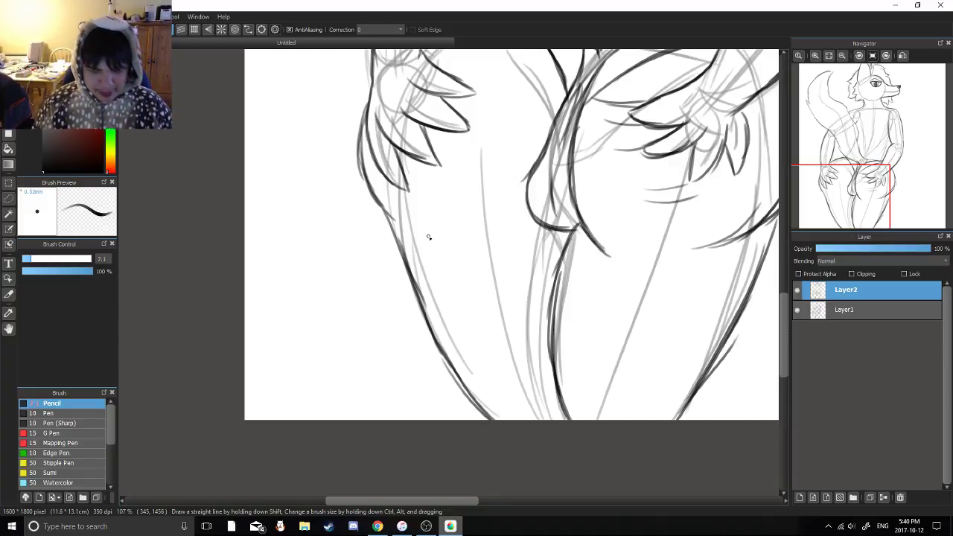
Hide the rough sketch on Layer1 so that only the line art shows
{"action": "left_click_drag", "start_coordinate": [520, 87], "coordinate": [477, 134]}
{"action": "scroll", "coordinate": [484, 151], "scroll_direction": "down", "scroll_amount": 3}
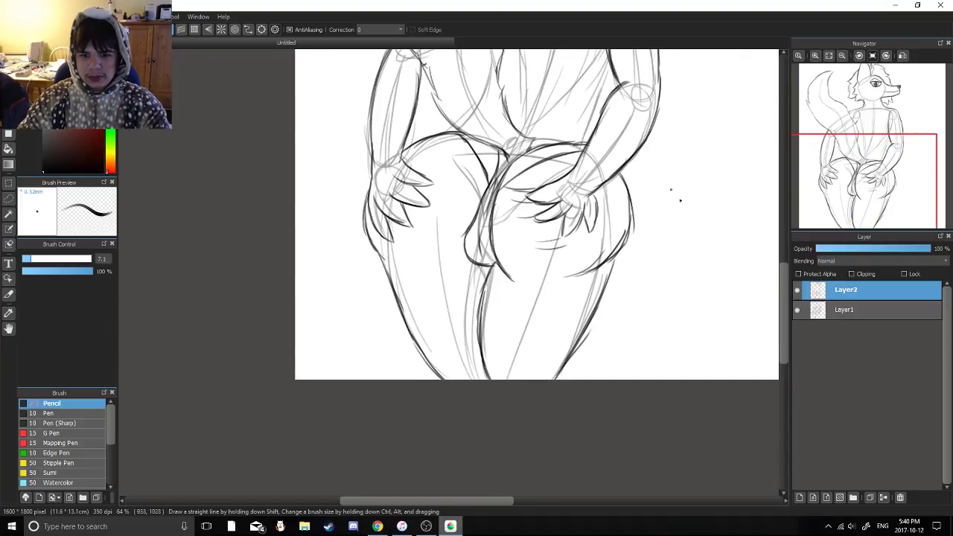
{"action": "left_click", "coordinate": [798, 310]}
{"action": "mouse_move", "coordinate": [622, 209]}
{"action": "left_mouse_down"}
{"action": "mouse_move", "coordinate": [583, 281]}
{"action": "mouse_move", "coordinate": [618, 242]}
{"action": "left_mouse_up"}
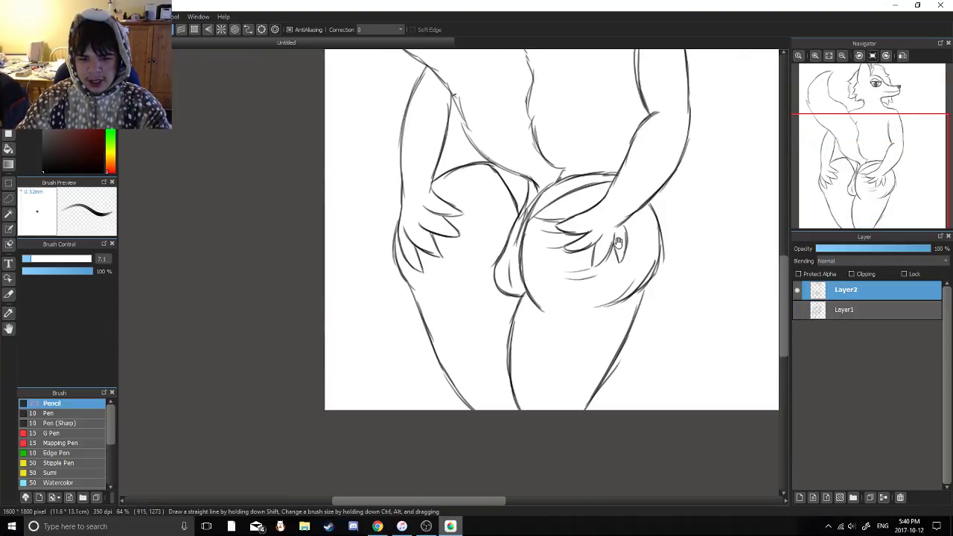
Draw a short inner edge for the left-hand thigh where the two legs meet
{"action": "scroll", "coordinate": [618, 242], "scroll_direction": "up", "scroll_amount": 3}
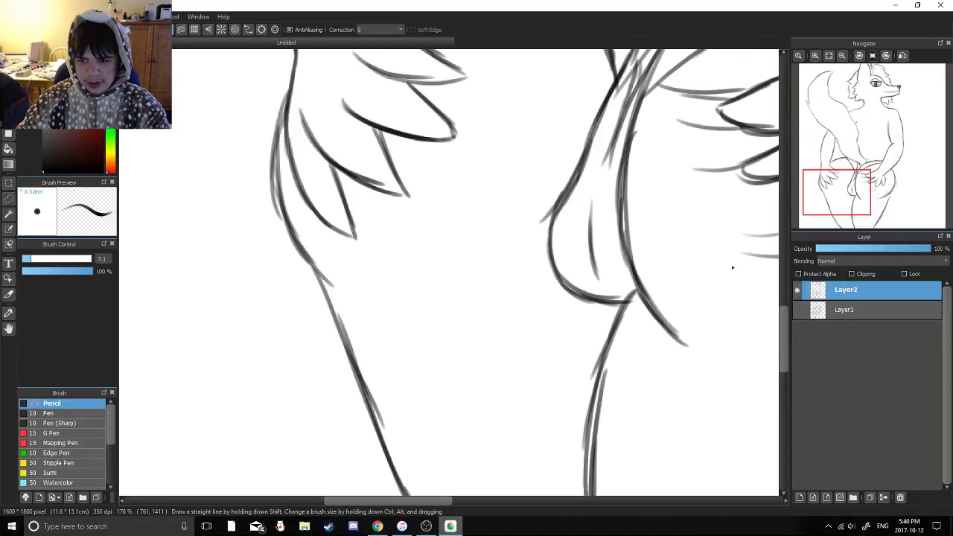
{"action": "scroll", "coordinate": [543, 268], "scroll_direction": "up", "scroll_amount": 1}
{"action": "mouse_move", "coordinate": [544, 274]}
{"action": "left_mouse_down"}
{"action": "mouse_move", "coordinate": [516, 270]}
{"action": "mouse_move", "coordinate": [515, 231]}
{"action": "mouse_move", "coordinate": [594, 307]}
{"action": "mouse_move", "coordinate": [588, 300]}
{"action": "left_mouse_up"}
{"action": "key", "text": "ctrl+z"}
{"action": "left_click_drag", "start_coordinate": [568, 262], "coordinate": [589, 299]}
{"action": "scroll", "coordinate": [572, 274], "scroll_direction": "down", "scroll_amount": 4}
{"action": "scroll", "coordinate": [572, 275], "scroll_direction": "up", "scroll_amount": 4}
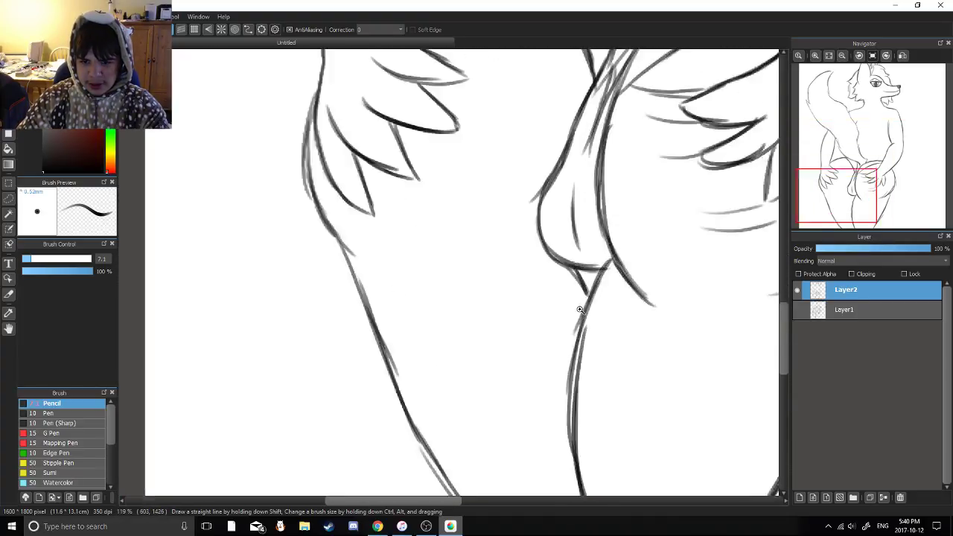
{"action": "key", "text": "ctrl+z"}
{"action": "key", "text": "ctrl+z"}
{"action": "key", "text": "ctrl+z"}
{"action": "left_click_drag", "start_coordinate": [575, 263], "coordinate": [592, 295]}
{"action": "key", "text": "ctrl+z"}
{"action": "left_click_drag", "start_coordinate": [520, 181], "coordinate": [579, 286]}
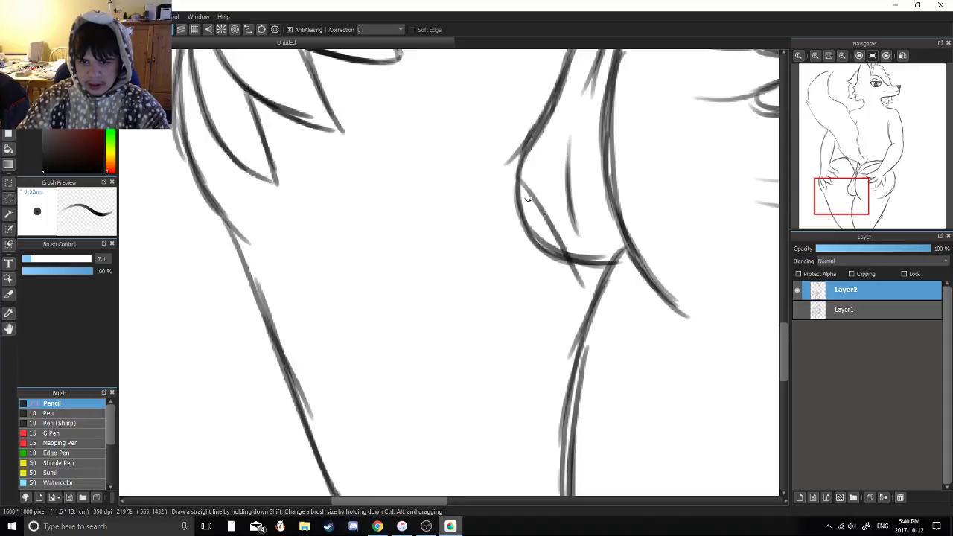
{"action": "left_click_drag", "start_coordinate": [530, 197], "coordinate": [591, 297]}
{"action": "key", "text": "ctrl+z"}
{"action": "key", "text": "ctrl+z"}
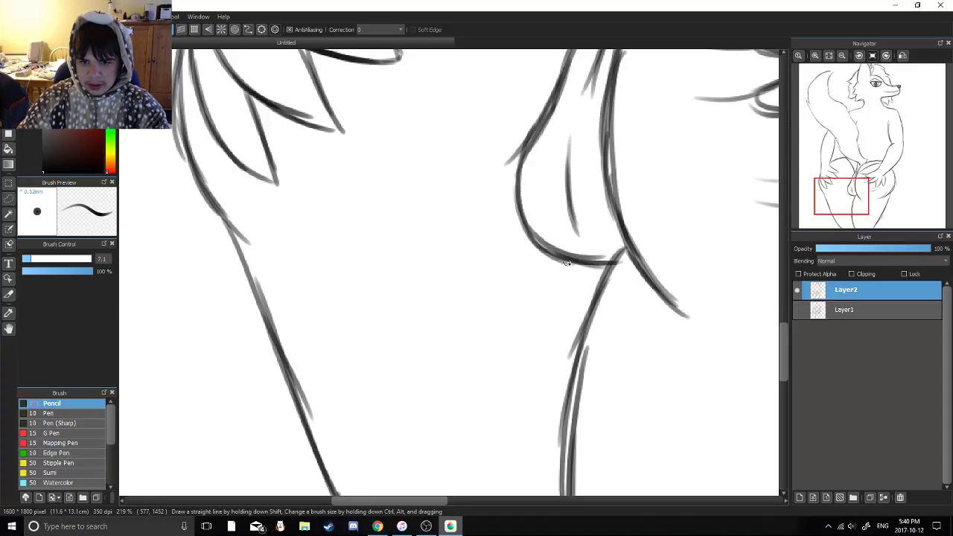
{"action": "scroll", "coordinate": [566, 262], "scroll_direction": "down", "scroll_amount": 4}
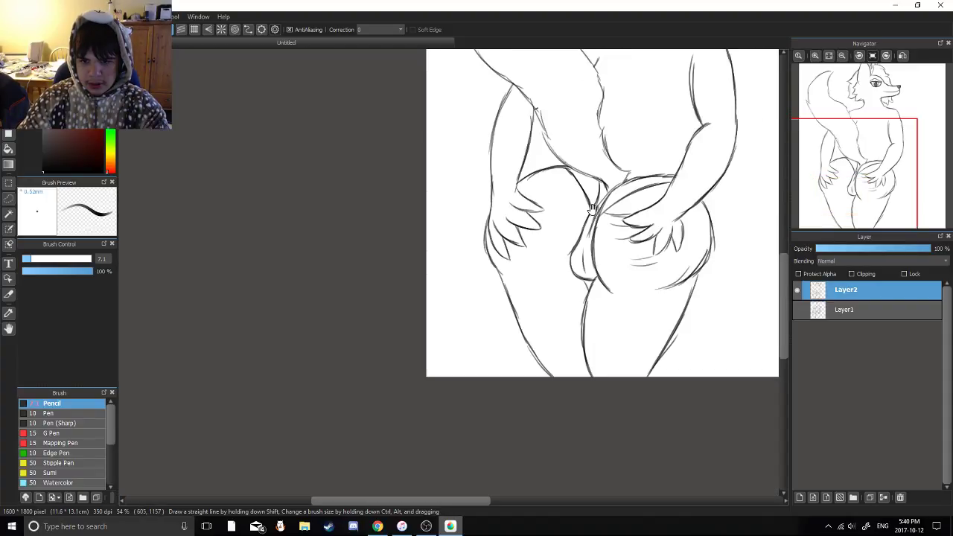
{"action": "scroll", "coordinate": [592, 208], "scroll_direction": "up", "scroll_amount": 1}
{"action": "scroll", "coordinate": [487, 294], "scroll_direction": "down", "scroll_amount": 2}
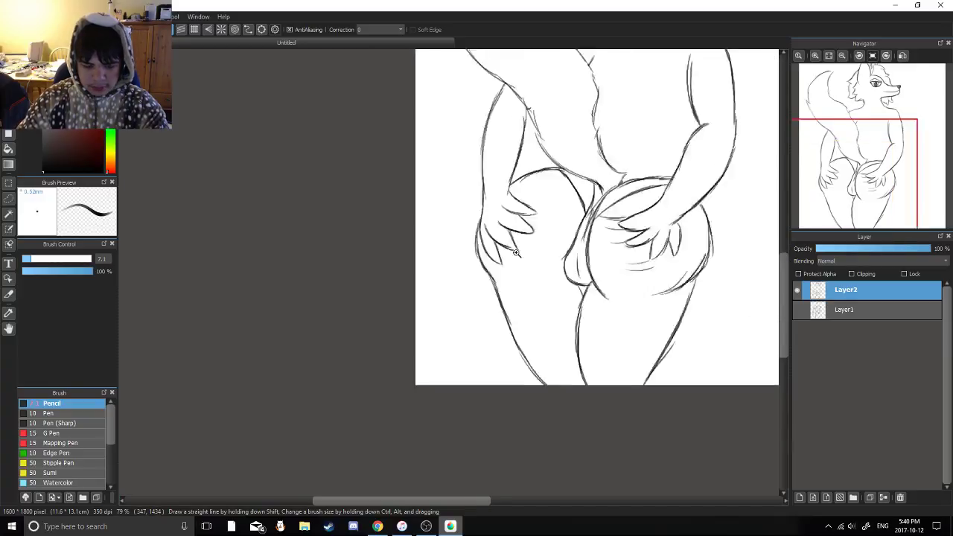
{"action": "scroll", "coordinate": [502, 223], "scroll_direction": "up", "scroll_amount": 2}
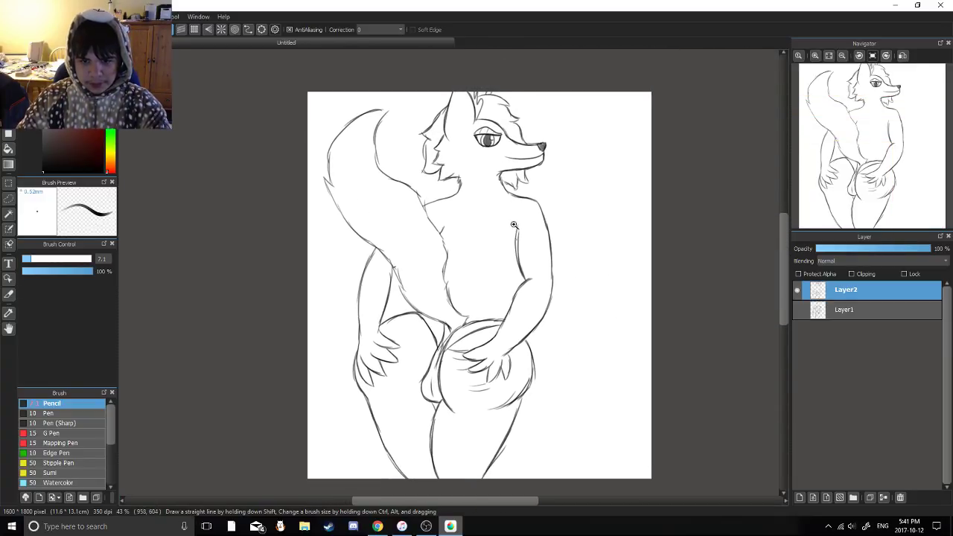
{"action": "scroll", "coordinate": [450, 300], "scroll_direction": "up", "scroll_amount": 2}
{"action": "mouse_move", "coordinate": [469, 248]}
{"action": "left_mouse_down"}
{"action": "mouse_move", "coordinate": [458, 294]}
{"action": "mouse_move", "coordinate": [476, 249]}
{"action": "left_mouse_up"}
{"action": "left_click_drag", "start_coordinate": [475, 289], "coordinate": [490, 235]}
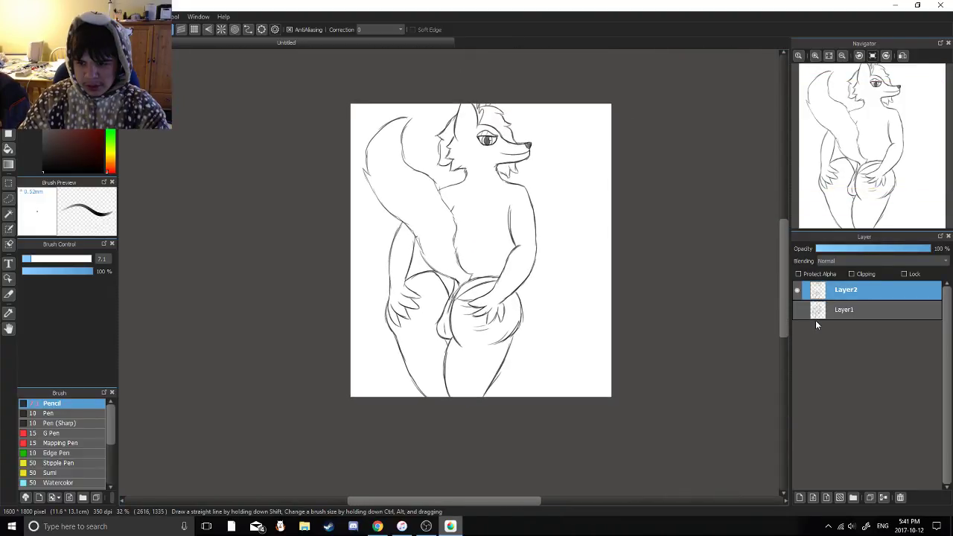
{"action": "left_click_drag", "start_coordinate": [477, 273], "coordinate": [462, 251]}
{"action": "left_click", "coordinate": [10, 199]}
{"action": "mouse_move", "coordinate": [450, 318]}
{"action": "left_mouse_down"}
{"action": "mouse_move", "coordinate": [443, 331]}
{"action": "mouse_move", "coordinate": [470, 373]}
{"action": "mouse_move", "coordinate": [450, 365]}
{"action": "left_mouse_up"}
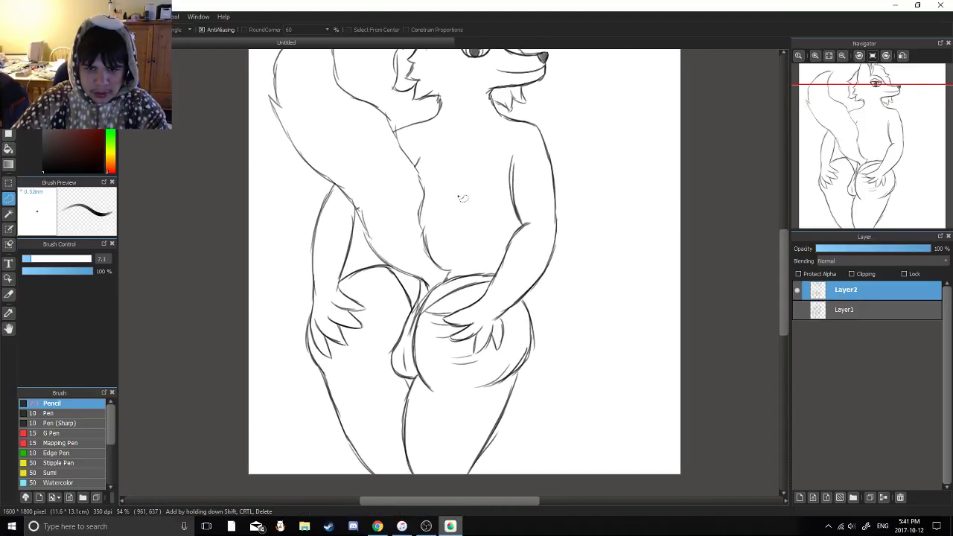
{"action": "scroll", "coordinate": [546, 224], "scroll_direction": "down", "scroll_amount": 3}
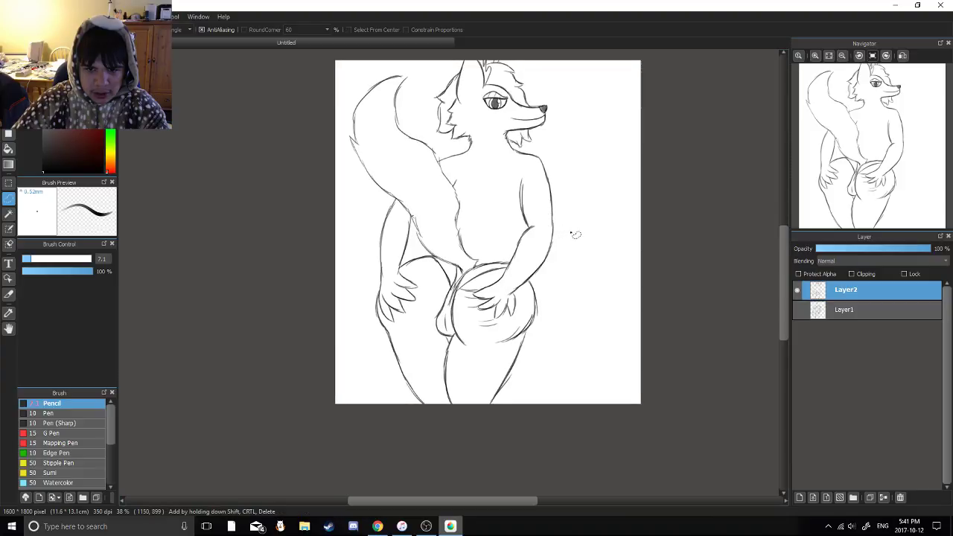
{"action": "mouse_move", "coordinate": [590, 226]}
{"action": "left_mouse_down"}
{"action": "mouse_move", "coordinate": [325, 249]}
{"action": "mouse_move", "coordinate": [318, 258]}
{"action": "mouse_move", "coordinate": [530, 474]}
{"action": "mouse_move", "coordinate": [550, 245]}
{"action": "left_mouse_up"}
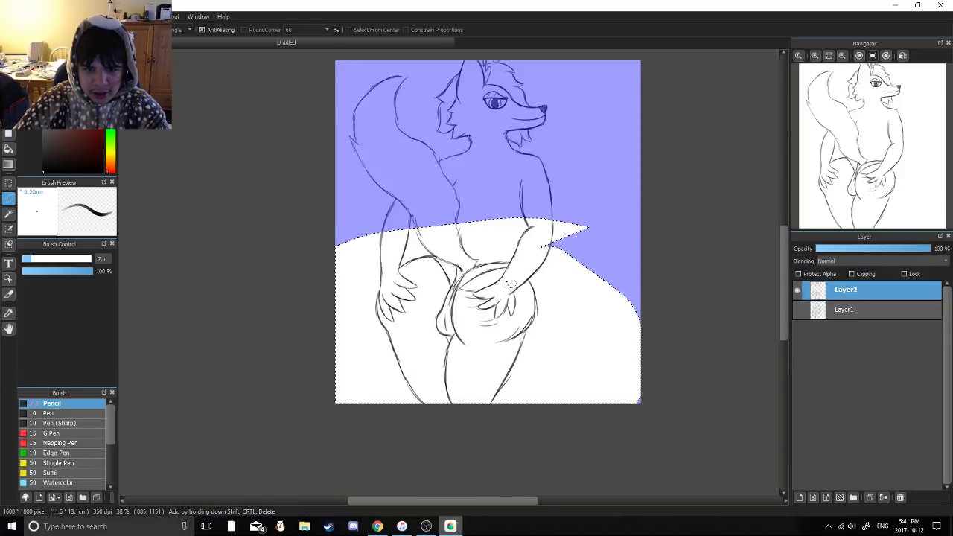
{"action": "mouse_move", "coordinate": [650, 140]}
{"action": "left_mouse_down"}
{"action": "mouse_move", "coordinate": [480, 58]}
{"action": "mouse_move", "coordinate": [645, 298]}
{"action": "left_mouse_up"}
{"action": "key", "text": "ctrl+d"}
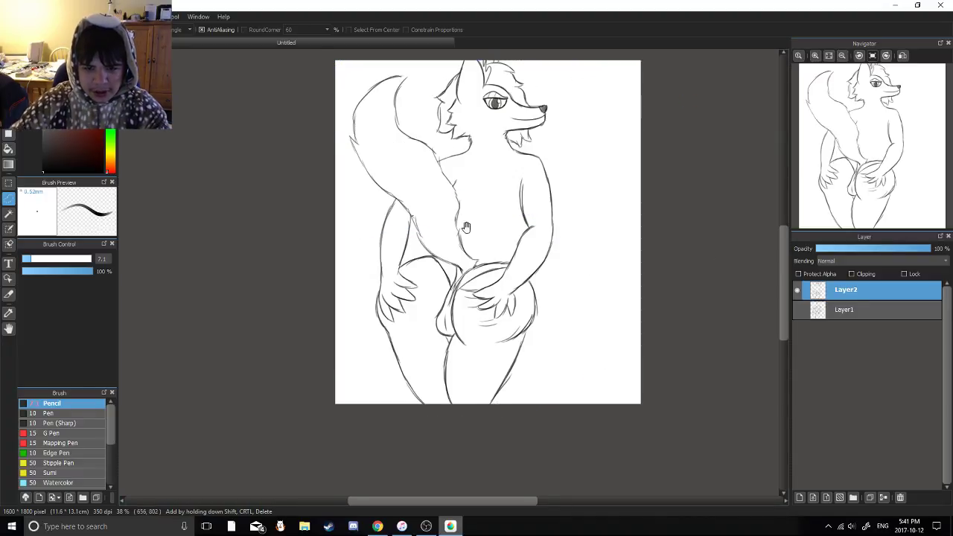
Erase the contour between the legs and the left-hand leg's outer contour down to the canvas edge
{"action": "left_click_drag", "start_coordinate": [415, 254], "coordinate": [388, 225]}
{"action": "scroll", "coordinate": [378, 226], "scroll_direction": "up", "scroll_amount": 1}
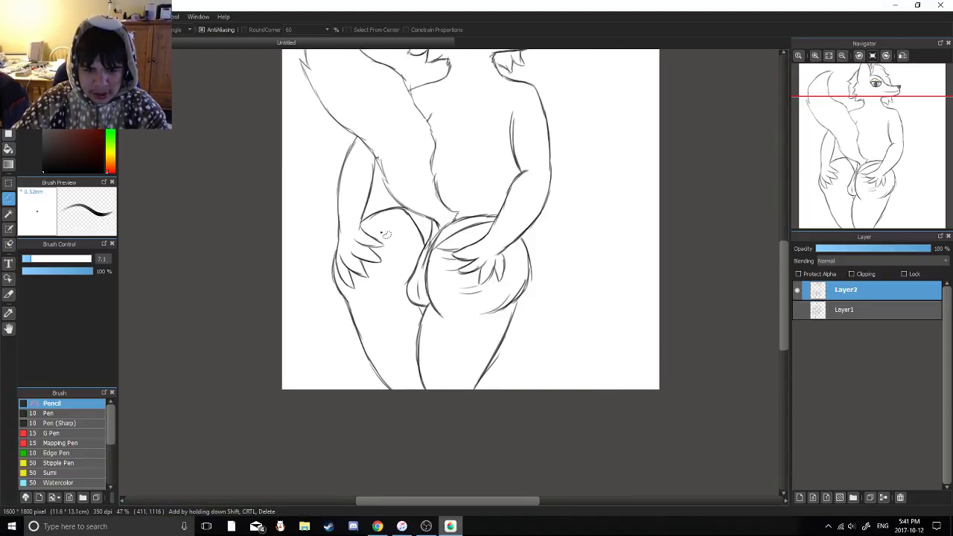
{"action": "scroll", "coordinate": [397, 261], "scroll_direction": "up", "scroll_amount": 3}
{"action": "key", "text": "e"}
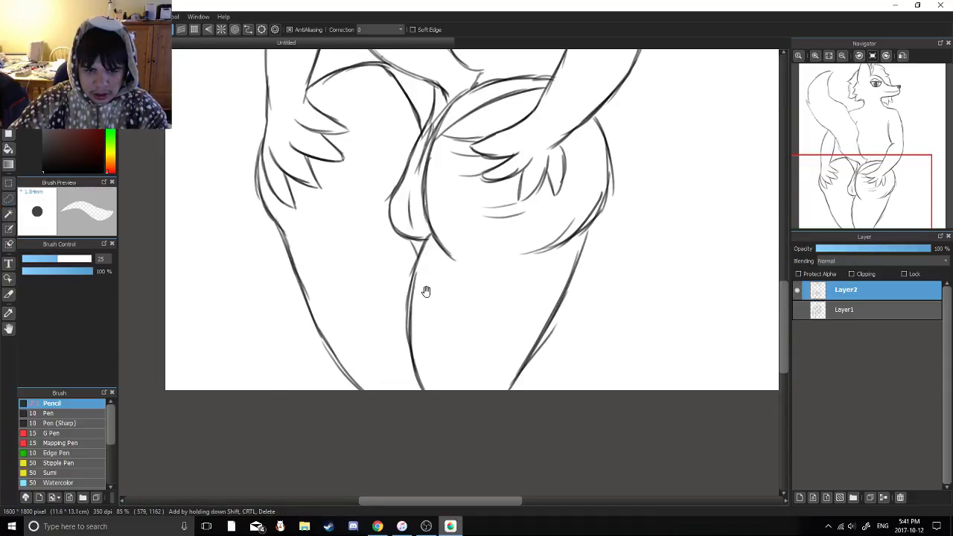
{"action": "scroll", "coordinate": [425, 287], "scroll_direction": "up", "scroll_amount": 2}
{"action": "mouse_move", "coordinate": [435, 213]}
{"action": "left_mouse_down"}
{"action": "mouse_move", "coordinate": [436, 177]}
{"action": "mouse_move", "coordinate": [409, 321]}
{"action": "mouse_move", "coordinate": [428, 409]}
{"action": "mouse_move", "coordinate": [229, 272]}
{"action": "left_mouse_up"}
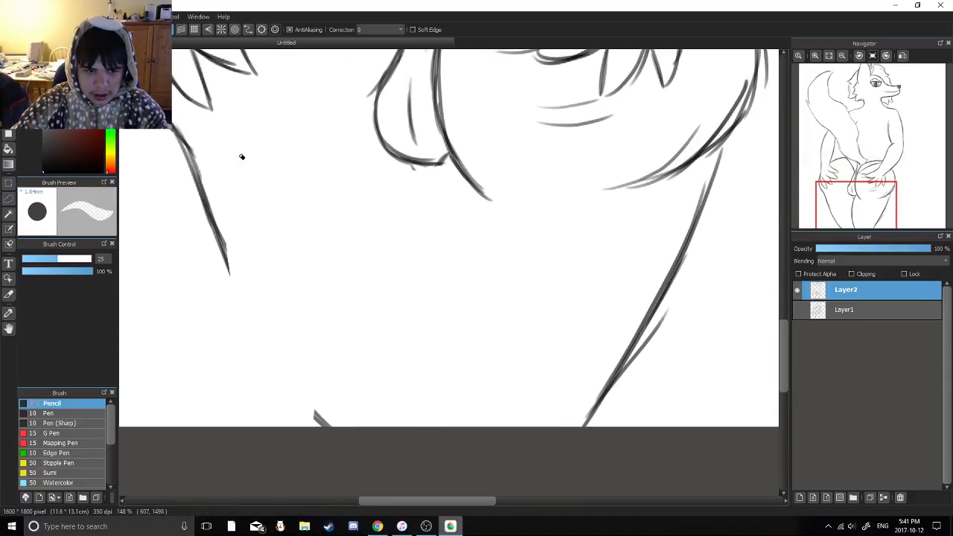
{"action": "left_click_drag", "start_coordinate": [186, 143], "coordinate": [324, 421]}
Erase the right-hand leg's outer contour from below the hip to the canvas edge
{"action": "left_click_drag", "start_coordinate": [518, 277], "coordinate": [387, 277]}
{"action": "mouse_move", "coordinate": [429, 447]}
{"action": "left_mouse_down"}
{"action": "mouse_move", "coordinate": [472, 343]}
{"action": "mouse_move", "coordinate": [567, 217]}
{"action": "mouse_move", "coordinate": [562, 208]}
{"action": "left_mouse_up"}
{"action": "left_click_drag", "start_coordinate": [590, 146], "coordinate": [581, 167]}
{"action": "key", "text": "l"}
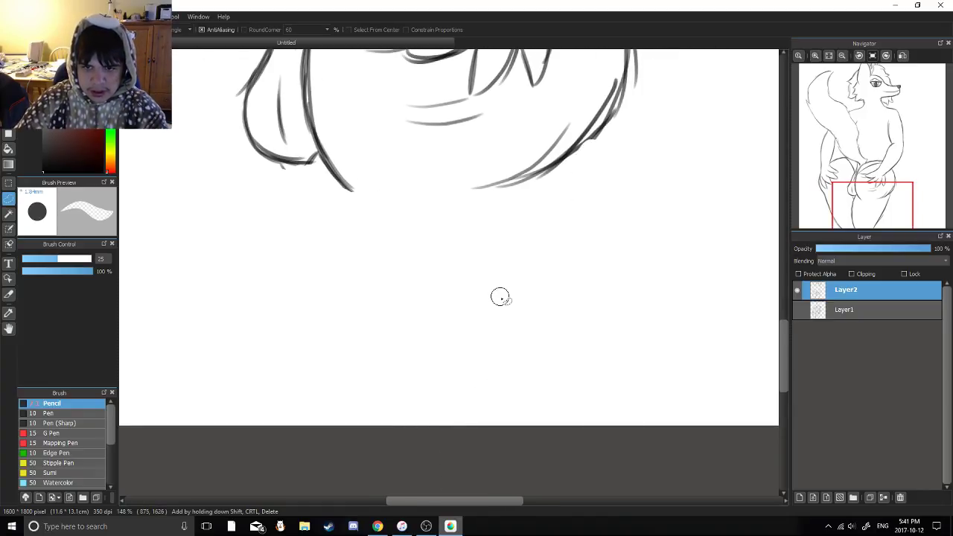
{"action": "mouse_move", "coordinate": [464, 208]}
{"action": "left_mouse_down"}
{"action": "mouse_move", "coordinate": [433, 274]}
{"action": "mouse_move", "coordinate": [463, 221]}
{"action": "left_mouse_up"}
{"action": "scroll", "coordinate": [444, 268], "scroll_direction": "down", "scroll_amount": 3}
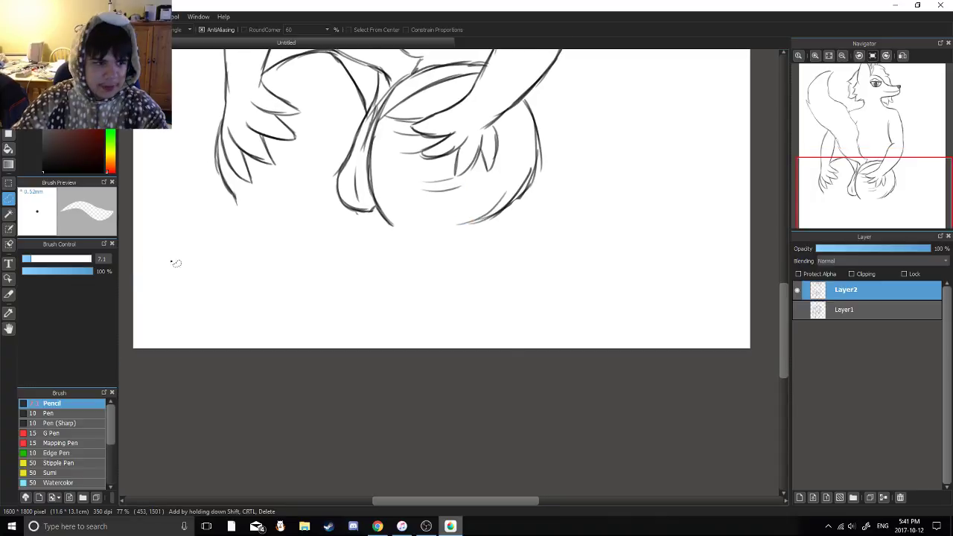
Erase the lower end of the left-hand hip's outer contour beside the hand
{"action": "left_click", "coordinate": [9, 71]}
{"action": "mouse_move", "coordinate": [417, 250]}
{"action": "left_mouse_down"}
{"action": "mouse_move", "coordinate": [391, 251]}
{"action": "mouse_move", "coordinate": [472, 255]}
{"action": "left_mouse_up"}
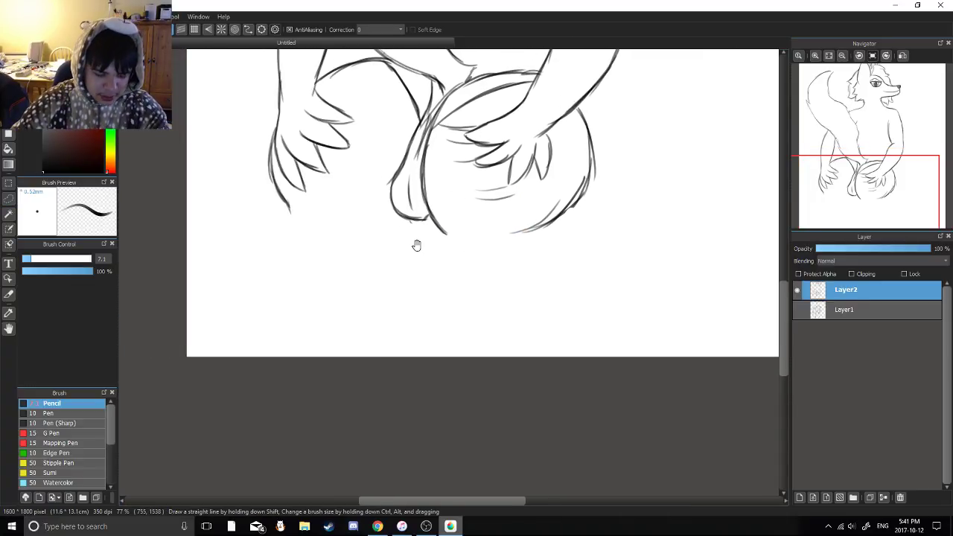
{"action": "scroll", "coordinate": [416, 245], "scroll_direction": "up", "scroll_amount": 2}
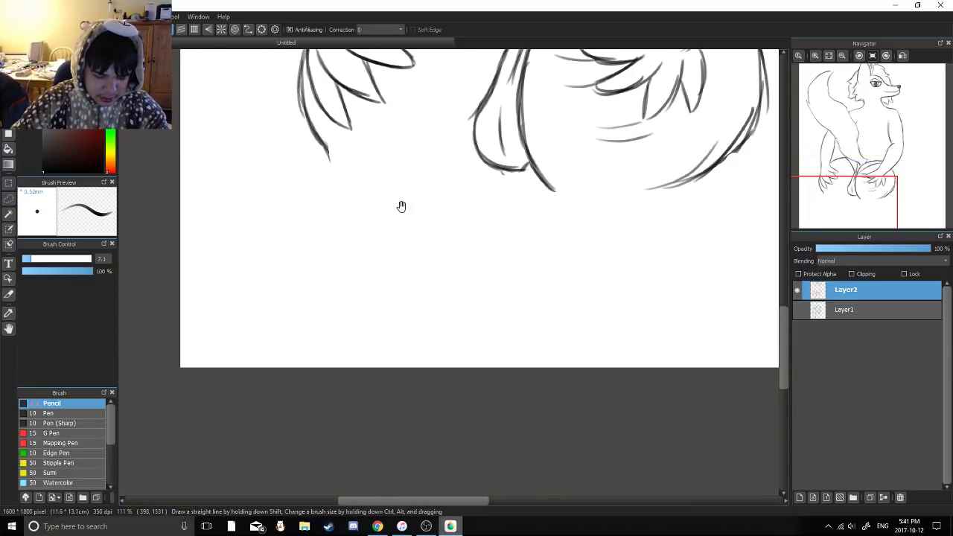
{"action": "left_click_drag", "start_coordinate": [401, 206], "coordinate": [445, 271]}
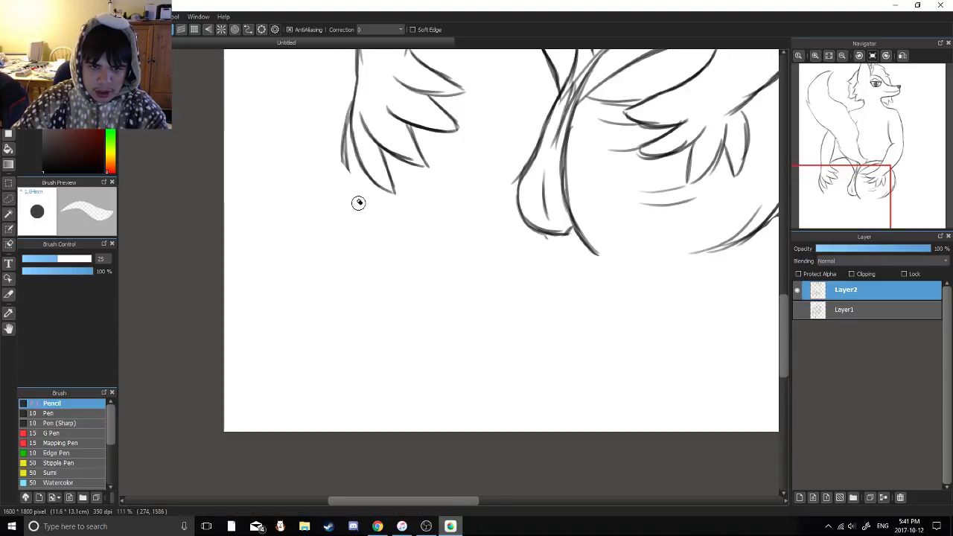
{"action": "scroll", "coordinate": [439, 176], "scroll_direction": "down", "scroll_amount": 3}
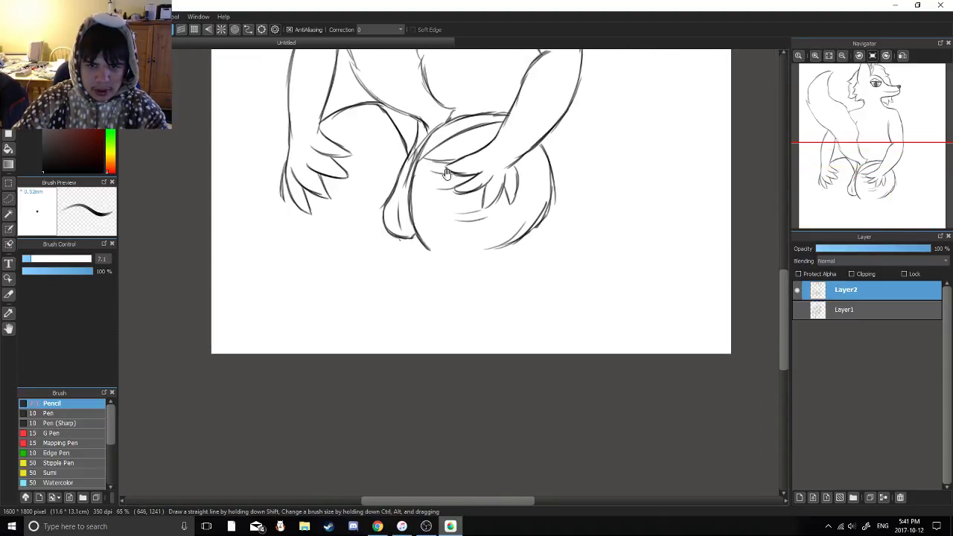
Erase the lower arc of the right-hand hip's round contour, keeping only its upper end beside the hand
{"action": "key", "text": "e"}
{"action": "key", "text": "e"}
{"action": "left_click_drag", "start_coordinate": [364, 226], "coordinate": [366, 240]}
{"action": "key", "text": "e"}
{"action": "mouse_move", "coordinate": [496, 257]}
{"action": "left_mouse_down"}
{"action": "mouse_move", "coordinate": [561, 226]}
{"action": "mouse_move", "coordinate": [482, 284]}
{"action": "mouse_move", "coordinate": [419, 234]}
{"action": "left_mouse_up"}
{"action": "key", "text": "b"}
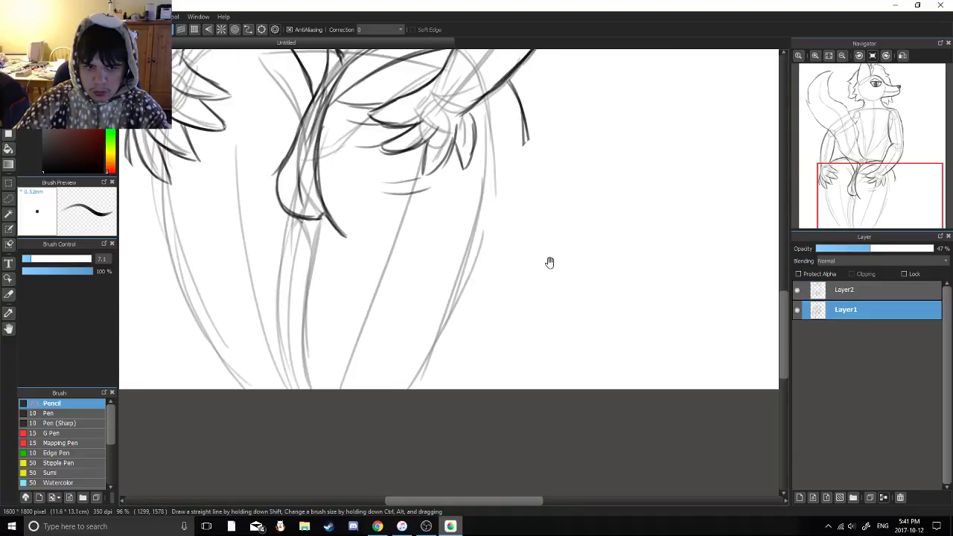
Sketch rough guide lines for two wider-spread legs down to the canvas edge on Layer1, and return to Layer2
{"action": "scroll", "coordinate": [549, 261], "scroll_direction": "down", "scroll_amount": 1}
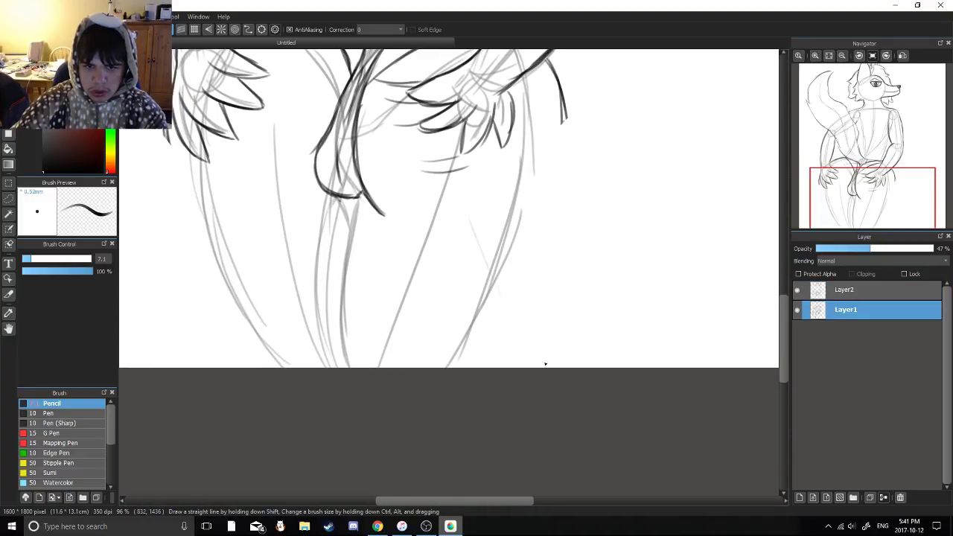
{"action": "left_click_drag", "start_coordinate": [475, 219], "coordinate": [548, 368]}
{"action": "left_click_drag", "start_coordinate": [448, 270], "coordinate": [651, 291]}
{"action": "key", "text": "ctrl+z"}
{"action": "mouse_move", "coordinate": [446, 193]}
{"action": "left_mouse_down"}
{"action": "mouse_move", "coordinate": [433, 357]}
{"action": "mouse_move", "coordinate": [435, 297]}
{"action": "mouse_move", "coordinate": [435, 357]}
{"action": "left_mouse_up"}
{"action": "left_click_drag", "start_coordinate": [456, 207], "coordinate": [431, 388]}
{"action": "mouse_move", "coordinate": [449, 282]}
{"action": "left_mouse_down"}
{"action": "mouse_move", "coordinate": [417, 341]}
{"action": "mouse_move", "coordinate": [305, 291]}
{"action": "left_mouse_up"}
{"action": "left_click", "coordinate": [847, 292]}
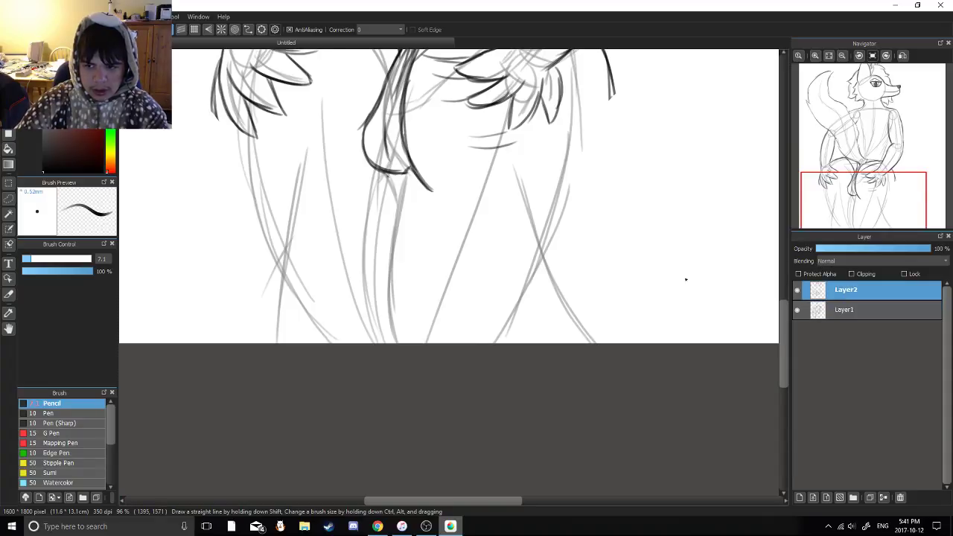
Draw the right-hand leg's inner contour from the end of the buttock curve down to the canvas edge
{"action": "mouse_move", "coordinate": [419, 165]}
{"action": "left_mouse_down"}
{"action": "mouse_move", "coordinate": [395, 179]}
{"action": "mouse_move", "coordinate": [394, 202]}
{"action": "left_mouse_up"}
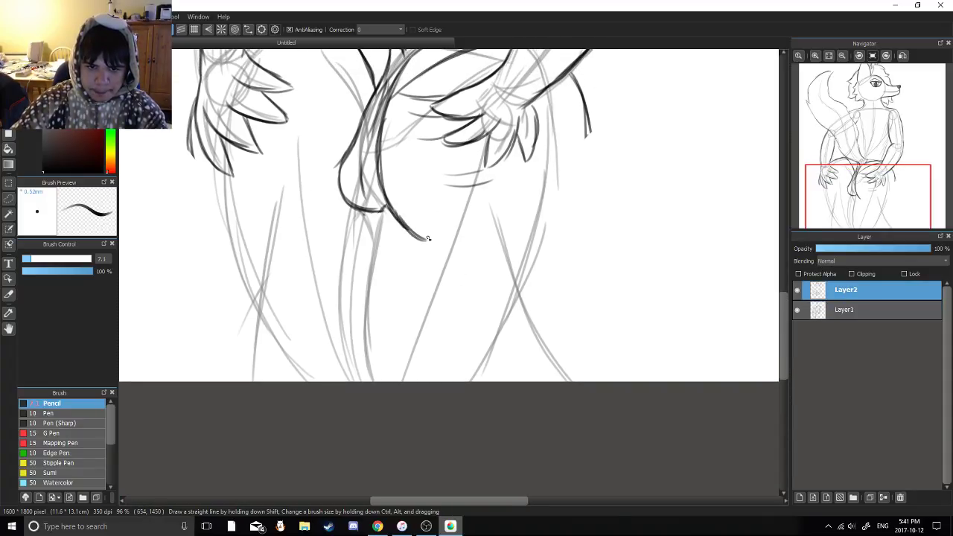
{"action": "mouse_move", "coordinate": [428, 239]}
{"action": "left_mouse_down"}
{"action": "mouse_move", "coordinate": [423, 204]}
{"action": "mouse_move", "coordinate": [435, 270]}
{"action": "left_mouse_up"}
{"action": "left_click_drag", "start_coordinate": [411, 193], "coordinate": [461, 321]}
{"action": "left_click_drag", "start_coordinate": [427, 232], "coordinate": [481, 340]}
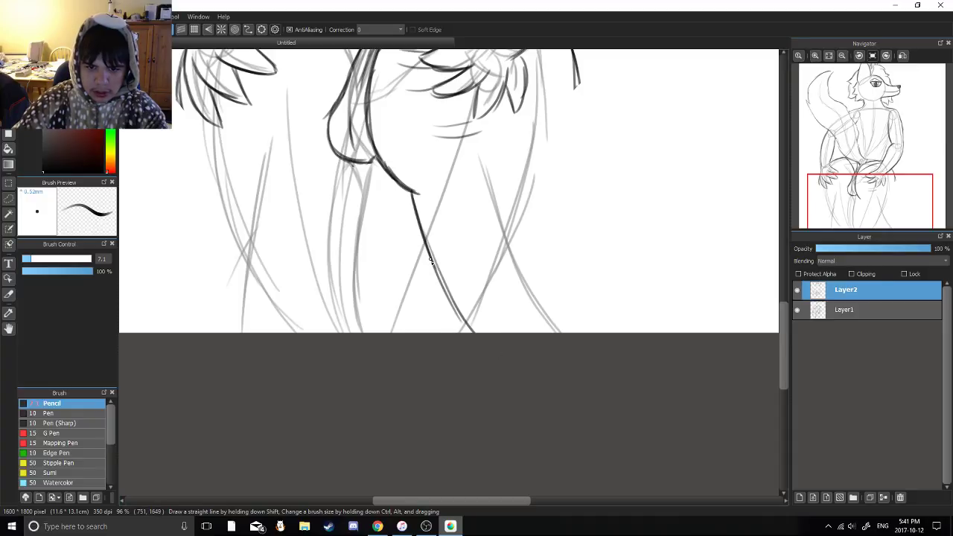
{"action": "left_click_drag", "start_coordinate": [441, 276], "coordinate": [481, 334]}
{"action": "left_click_drag", "start_coordinate": [457, 281], "coordinate": [348, 330]}
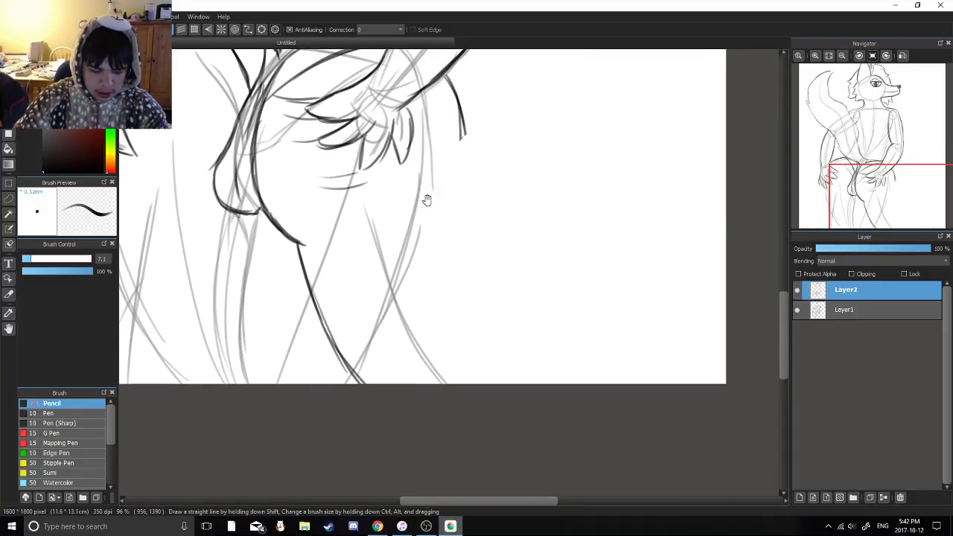
Draw the right-hand leg's outer contour from the hip slanting outward down to the canvas edge
{"action": "left_click_drag", "start_coordinate": [429, 211], "coordinate": [445, 153]}
{"action": "scroll", "coordinate": [445, 153], "scroll_direction": "down", "scroll_amount": 2}
{"action": "scroll", "coordinate": [454, 149], "scroll_direction": "up", "scroll_amount": 6}
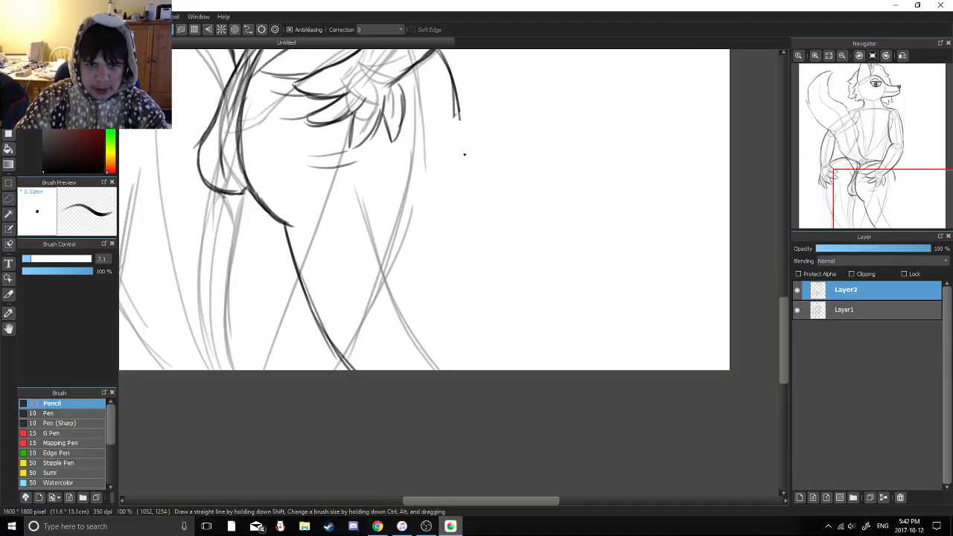
{"action": "key", "text": "ctrl+z"}
{"action": "key", "text": "ctrl+z"}
{"action": "left_click_drag", "start_coordinate": [458, 111], "coordinate": [481, 178]}
{"action": "key", "text": "ctrl+z"}
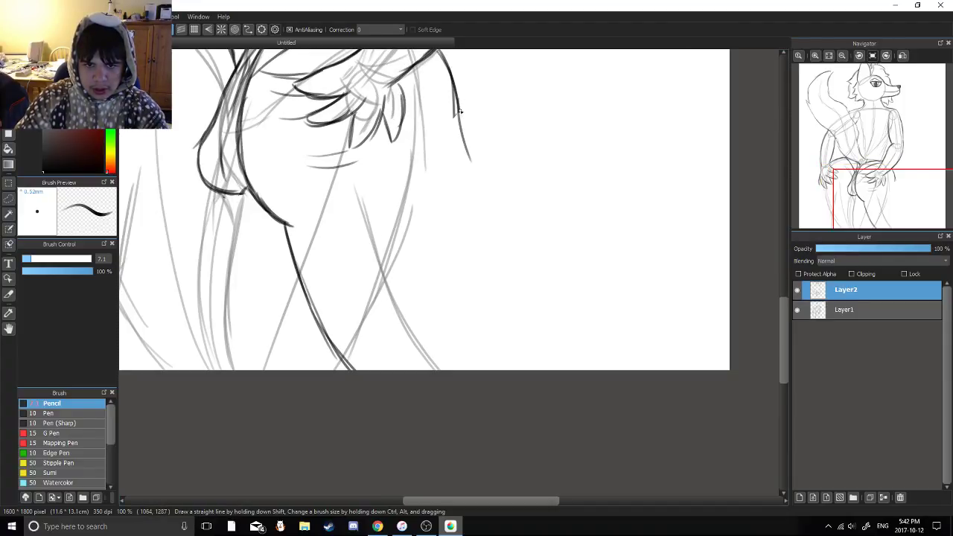
{"action": "key", "text": "ctrl+z"}
{"action": "mouse_move", "coordinate": [459, 111]}
{"action": "left_mouse_down"}
{"action": "mouse_move", "coordinate": [461, 144]}
{"action": "mouse_move", "coordinate": [536, 304]}
{"action": "left_mouse_up"}
{"action": "left_click_drag", "start_coordinate": [507, 232], "coordinate": [547, 389]}
{"action": "scroll", "coordinate": [515, 282], "scroll_direction": "up", "scroll_amount": 2}
{"action": "scroll", "coordinate": [514, 257], "scroll_direction": "down", "scroll_amount": 5}
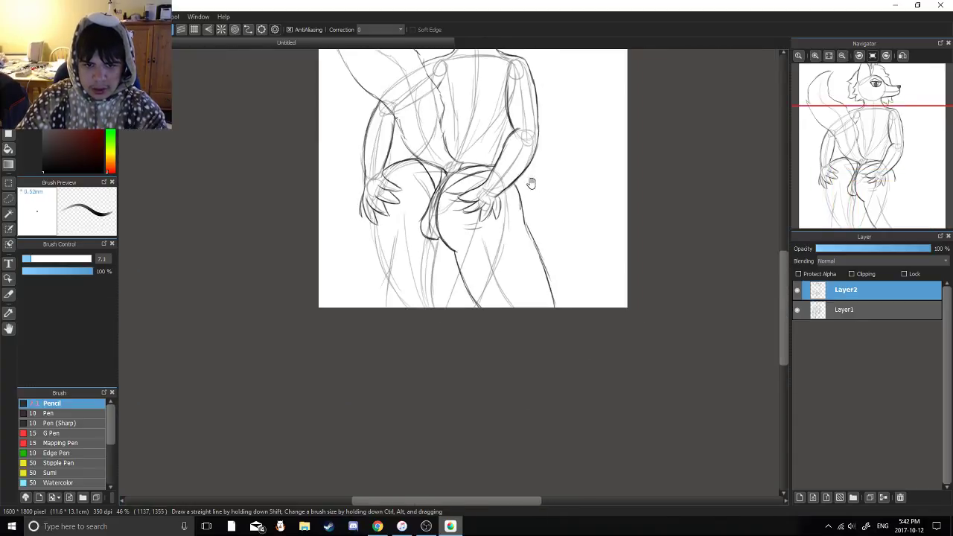
Erase the outermost finger line of the left-hand hand and redraw it closer to the neighbouring finger
{"action": "left_click_drag", "start_coordinate": [465, 181], "coordinate": [518, 170]}
{"action": "scroll", "coordinate": [519, 169], "scroll_direction": "up", "scroll_amount": 4}
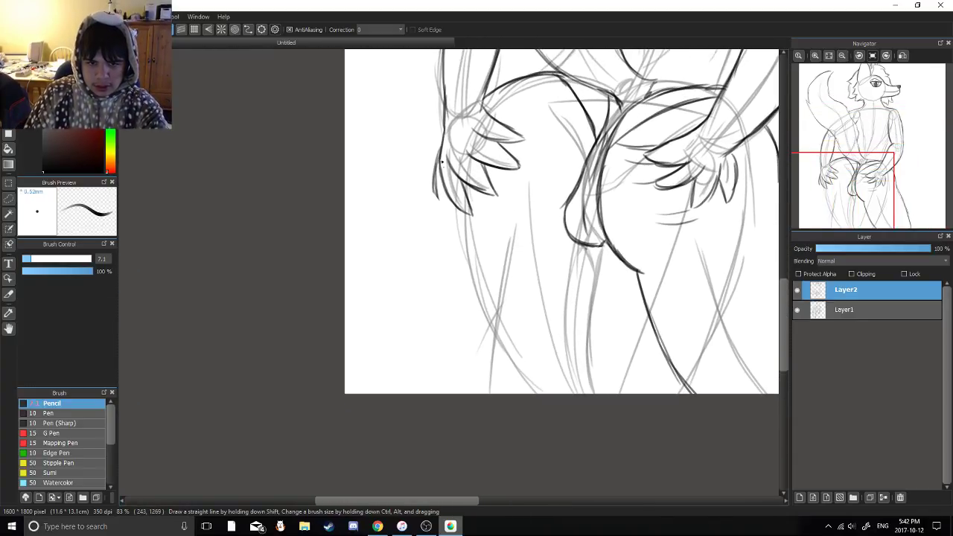
{"action": "left_click_drag", "start_coordinate": [439, 160], "coordinate": [415, 215]}
{"action": "key", "text": "ctrl+z"}
{"action": "key", "text": "e"}
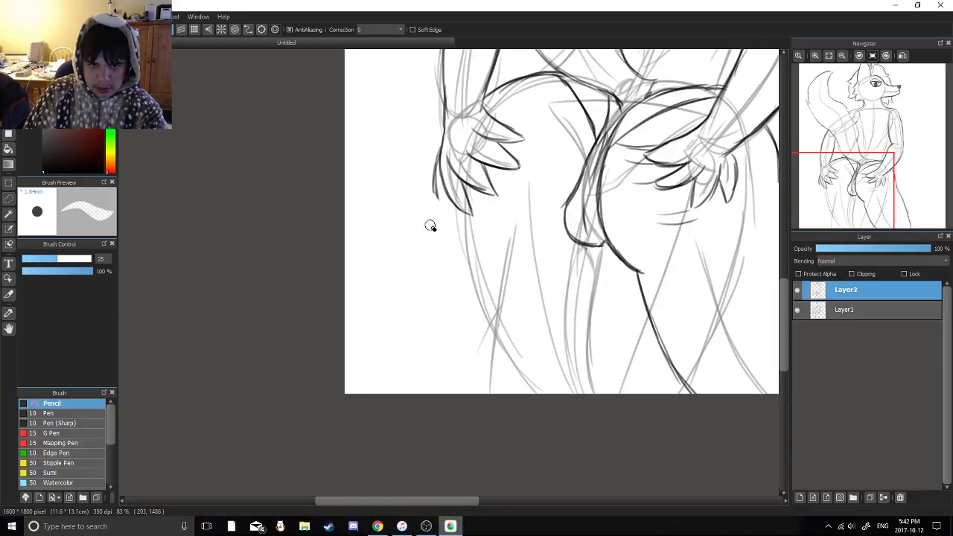
{"action": "mouse_move", "coordinate": [430, 183]}
{"action": "left_mouse_down"}
{"action": "mouse_move", "coordinate": [432, 164]}
{"action": "mouse_move", "coordinate": [433, 191]}
{"action": "mouse_move", "coordinate": [441, 190]}
{"action": "left_mouse_up"}
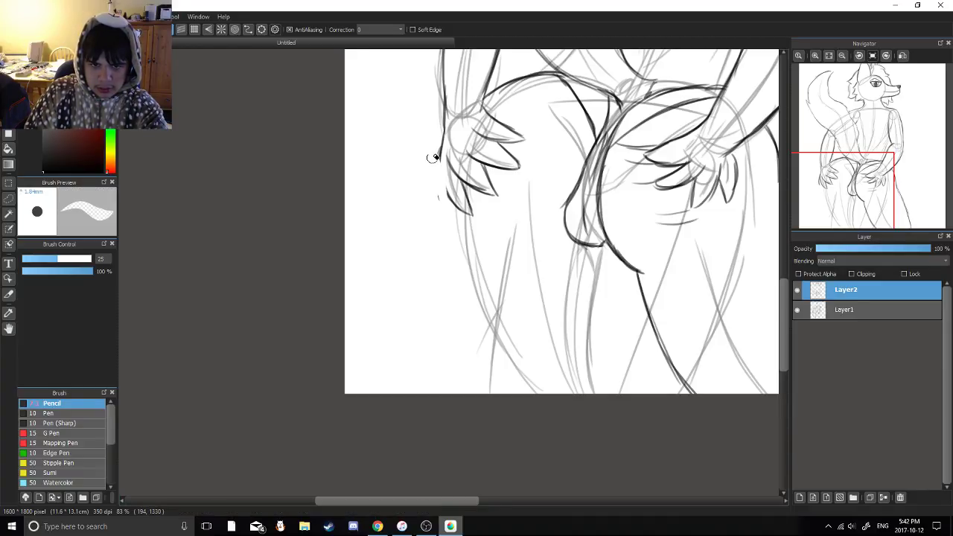
{"action": "key", "text": "b"}
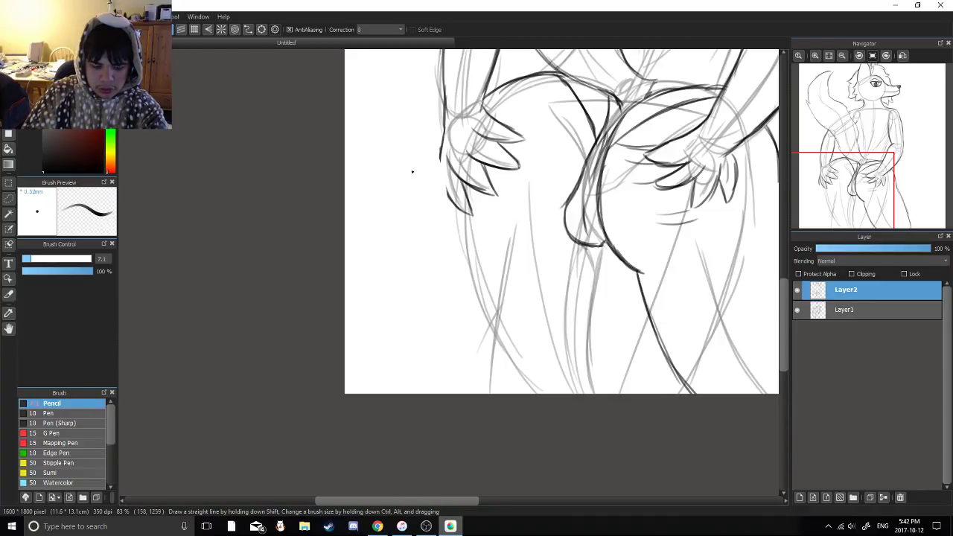
{"action": "scroll", "coordinate": [414, 170], "scroll_direction": "up", "scroll_amount": 2}
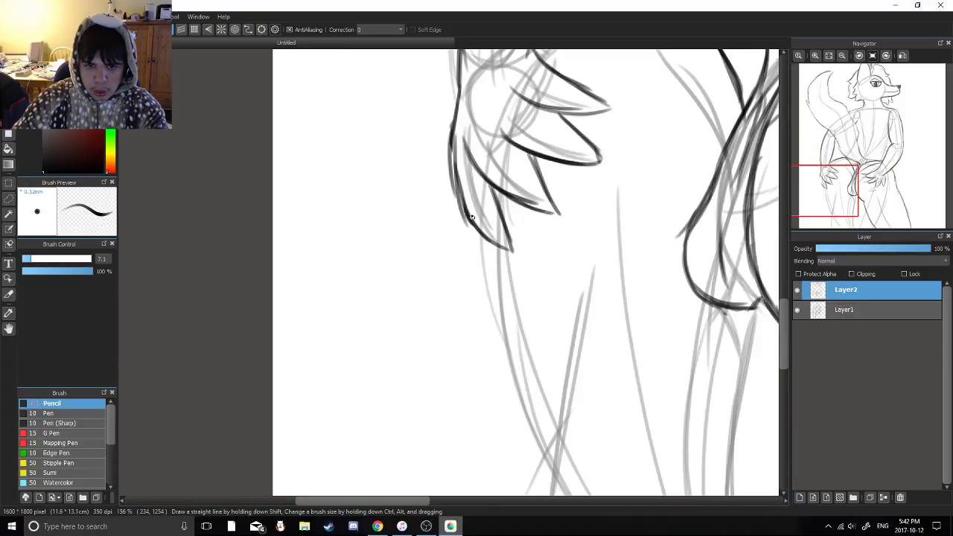
{"action": "scroll", "coordinate": [573, 190], "scroll_direction": "down", "scroll_amount": 2}
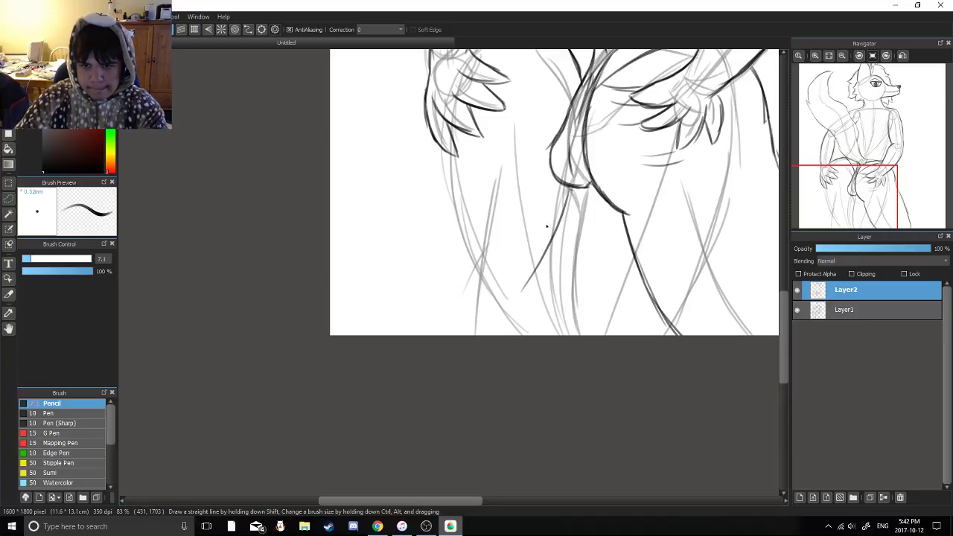
Draw the left-hand leg's inner contour slanting outward from between the legs down to the canvas edge
{"action": "left_click_drag", "start_coordinate": [558, 185], "coordinate": [495, 315]}
{"action": "left_click_drag", "start_coordinate": [542, 234], "coordinate": [490, 336]}
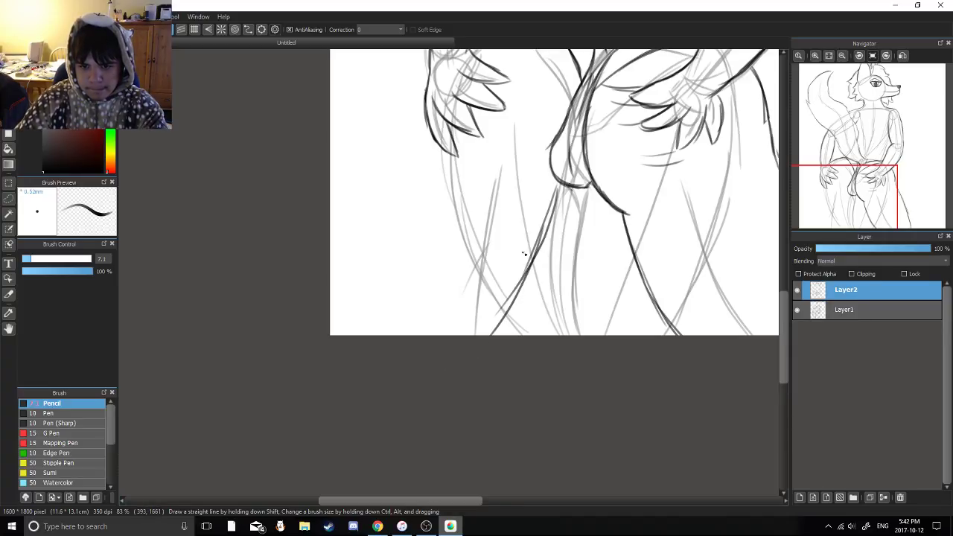
{"action": "left_click_drag", "start_coordinate": [521, 268], "coordinate": [478, 335]}
Draw a short outer hip contour beside the left-hand hand, from the wrist down past the fingers
{"action": "left_click_drag", "start_coordinate": [378, 300], "coordinate": [408, 309]}
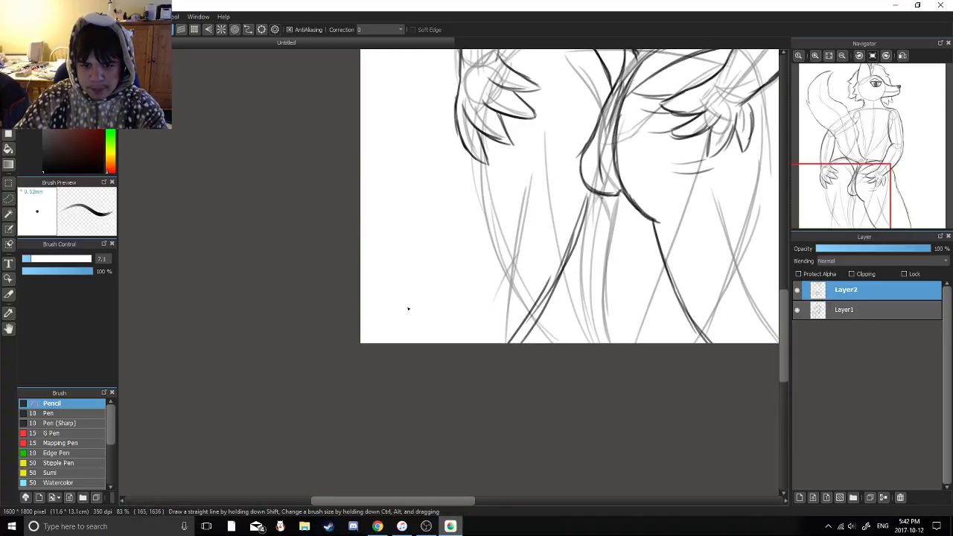
{"action": "left_click_drag", "start_coordinate": [460, 92], "coordinate": [429, 139]}
{"action": "left_click_drag", "start_coordinate": [496, 62], "coordinate": [471, 149]}
{"action": "key", "text": "ctrl+z"}
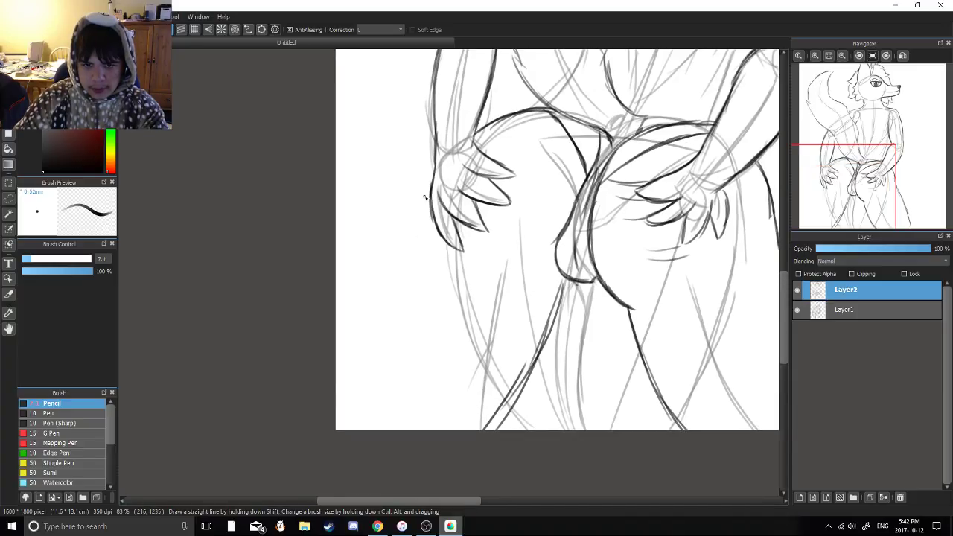
{"action": "left_click_drag", "start_coordinate": [432, 176], "coordinate": [417, 230]}
{"action": "key", "text": "ctrl+z"}
{"action": "left_click_drag", "start_coordinate": [432, 176], "coordinate": [419, 234]}
Try a curved outer contour for the left-hand leg from the hip to the canvas edge, comparing it with the rough sketch
{"action": "mouse_move", "coordinate": [434, 216]}
{"action": "left_mouse_down"}
{"action": "mouse_move", "coordinate": [455, 183]}
{"action": "mouse_move", "coordinate": [368, 276]}
{"action": "left_mouse_up"}
{"action": "left_click_drag", "start_coordinate": [424, 216], "coordinate": [346, 343]}
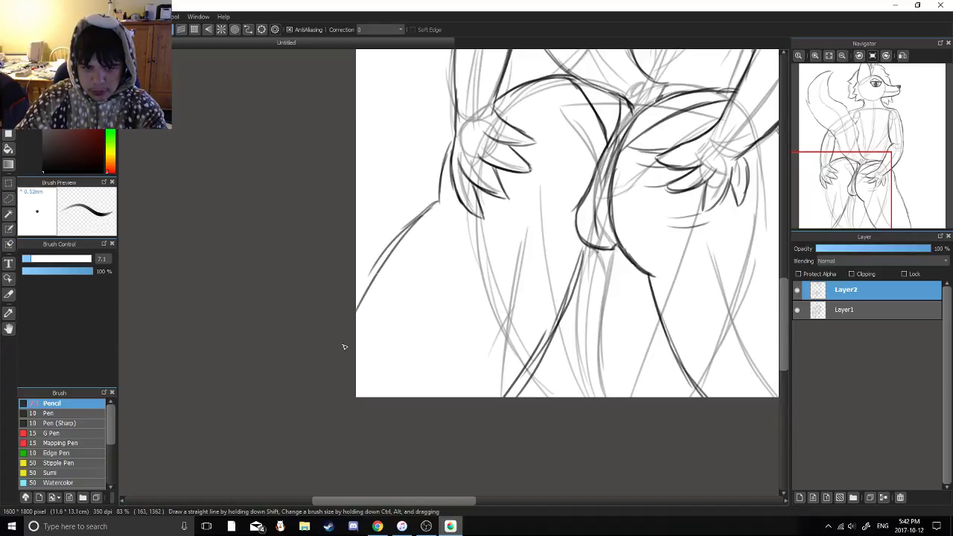
{"action": "key", "text": "ctrl+z"}
{"action": "key", "text": "ctrl+z"}
{"action": "mouse_move", "coordinate": [437, 202]}
{"action": "left_mouse_down"}
{"action": "mouse_move", "coordinate": [379, 343]}
{"action": "mouse_move", "coordinate": [361, 328]}
{"action": "left_mouse_up"}
{"action": "key", "text": "ctrl+z"}
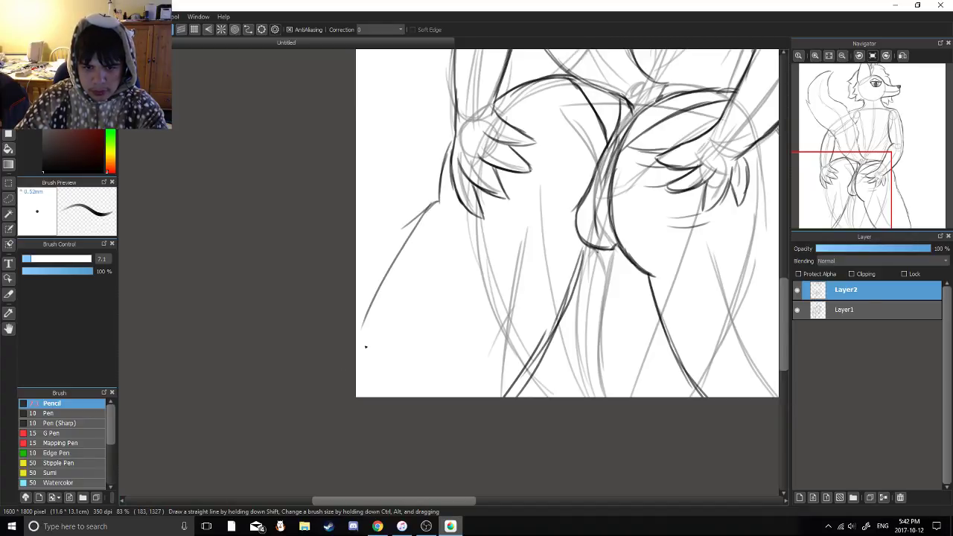
{"action": "left_click_drag", "start_coordinate": [422, 216], "coordinate": [356, 369]}
{"action": "left_click_drag", "start_coordinate": [404, 323], "coordinate": [418, 288]}
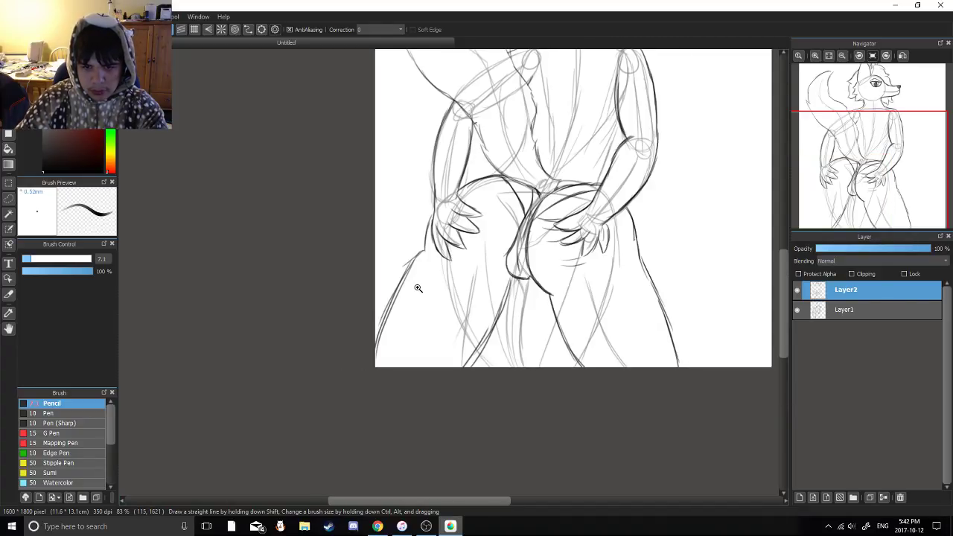
{"action": "left_click_drag", "start_coordinate": [368, 346], "coordinate": [388, 298]}
{"action": "left_click", "coordinate": [797, 310]}
{"action": "left_click", "coordinate": [798, 310]}
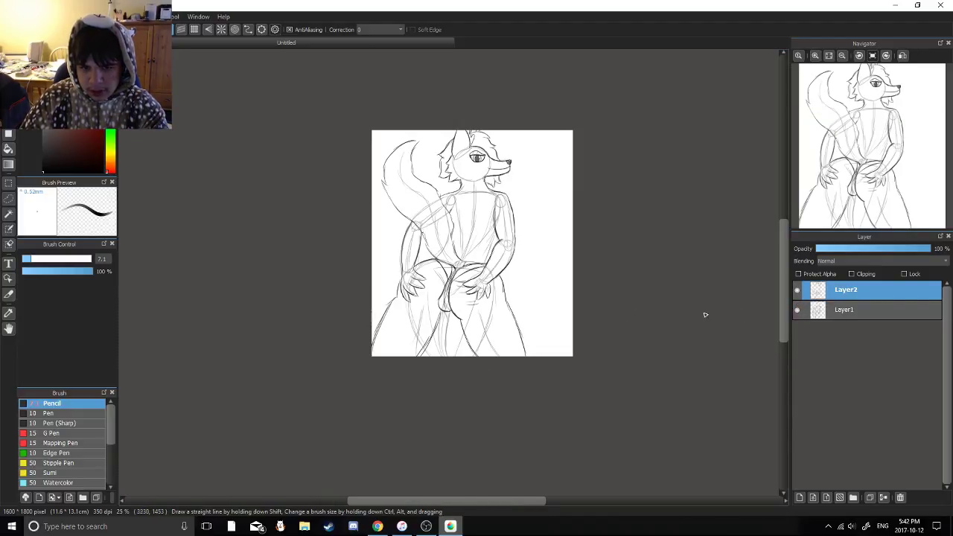
{"action": "scroll", "coordinate": [704, 315], "scroll_direction": "left", "scroll_amount": 2}
{"action": "scroll", "coordinate": [470, 275], "scroll_direction": "up", "scroll_amount": 4}
{"action": "left_click_drag", "start_coordinate": [489, 307], "coordinate": [491, 311]}
{"action": "key", "text": "ctrl+z"}
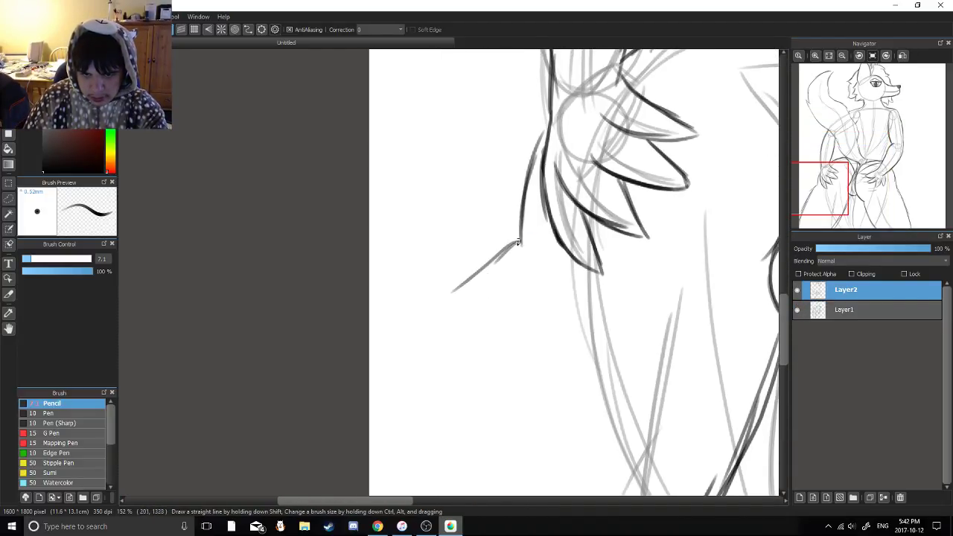
Draw the left-hand leg's outer contour as a straighter slanted line from the hip to the canvas's side edge
{"action": "left_click_drag", "start_coordinate": [519, 240], "coordinate": [417, 349]}
{"action": "mouse_move", "coordinate": [501, 266]}
{"action": "left_mouse_down"}
{"action": "mouse_move", "coordinate": [534, 217]}
{"action": "mouse_move", "coordinate": [403, 378]}
{"action": "left_mouse_up"}
{"action": "left_click_drag", "start_coordinate": [509, 230], "coordinate": [403, 376]}
{"action": "scroll", "coordinate": [457, 303], "scroll_direction": "down", "scroll_amount": 3}
{"action": "left_click_drag", "start_coordinate": [486, 295], "coordinate": [409, 341]}
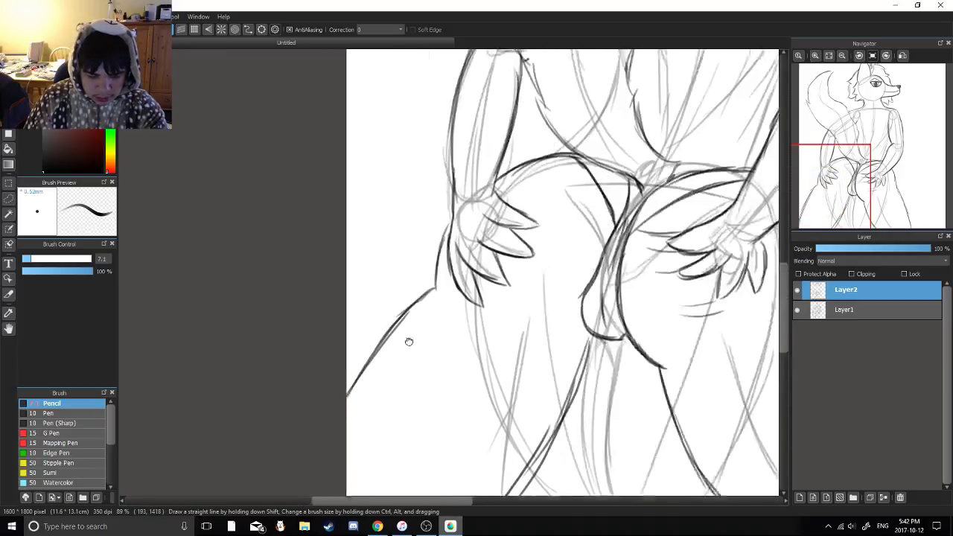
{"action": "left_click_drag", "start_coordinate": [526, 241], "coordinate": [460, 299]}
{"action": "left_click_drag", "start_coordinate": [481, 226], "coordinate": [409, 289]}
{"action": "left_click_drag", "start_coordinate": [438, 251], "coordinate": [443, 295]}
Erase the tail's inner contour from the lower back up to the tip
{"action": "scroll", "coordinate": [442, 294], "scroll_direction": "up", "scroll_amount": 2}
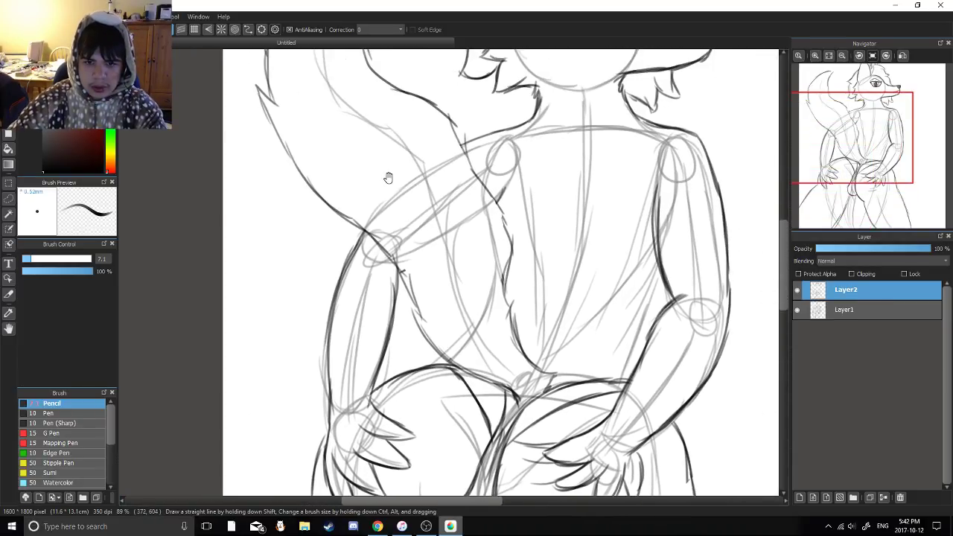
{"action": "left_click_drag", "start_coordinate": [387, 178], "coordinate": [366, 180]}
{"action": "key", "text": "e"}
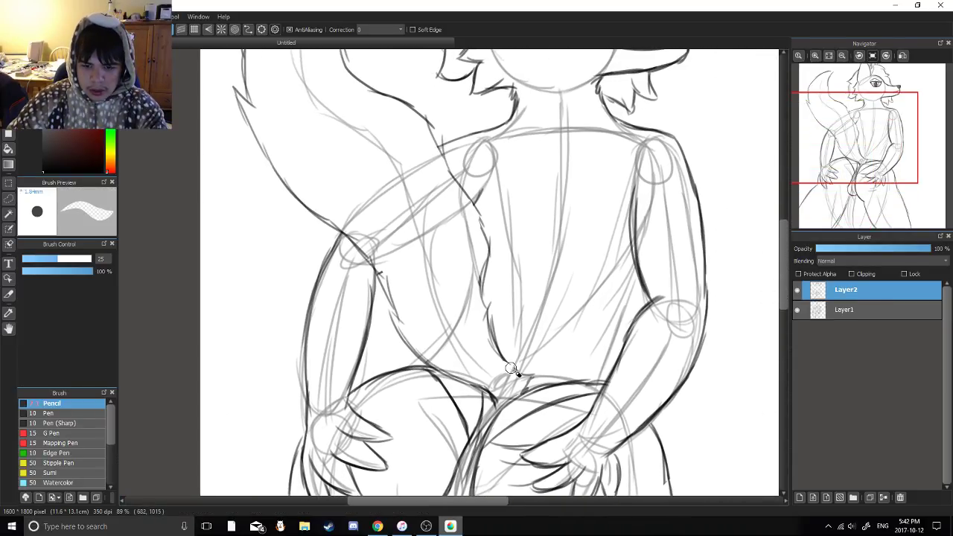
{"action": "mouse_move", "coordinate": [511, 368]}
{"action": "left_mouse_down"}
{"action": "mouse_move", "coordinate": [494, 228]}
{"action": "mouse_move", "coordinate": [455, 155]}
{"action": "mouse_move", "coordinate": [429, 151]}
{"action": "mouse_move", "coordinate": [496, 253]}
{"action": "left_mouse_up"}
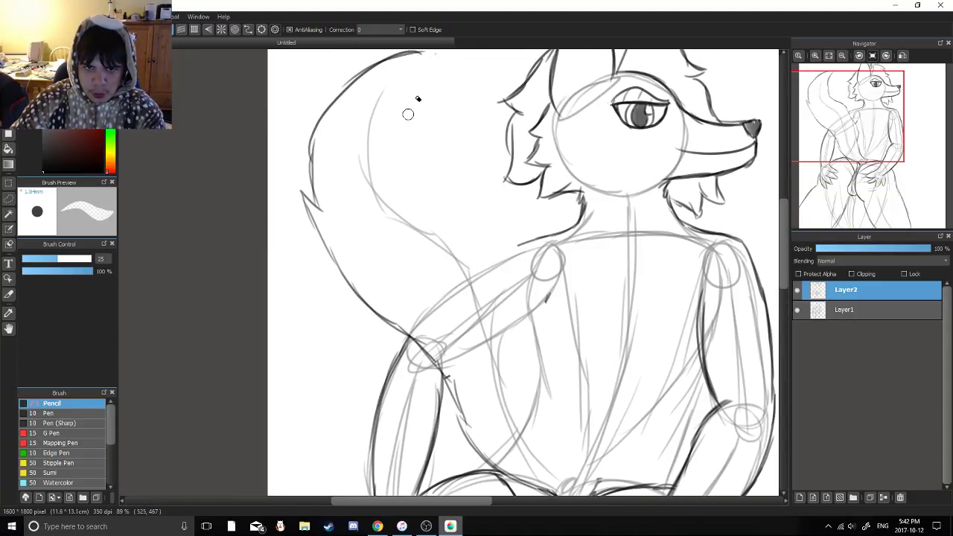
Redraw the tail's inner contour as a smooth curve from the lower back up past the shoulder
{"action": "key", "text": "b"}
{"action": "left_click_drag", "start_coordinate": [481, 191], "coordinate": [405, 124]}
{"action": "left_click_drag", "start_coordinate": [523, 415], "coordinate": [458, 353]}
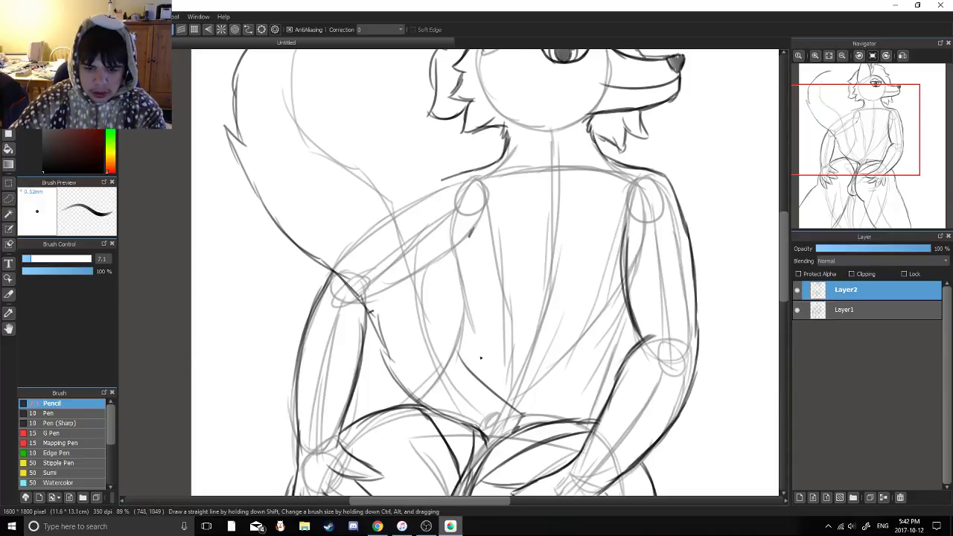
{"action": "key", "text": "ctrl+z"}
{"action": "left_click_drag", "start_coordinate": [522, 411], "coordinate": [461, 304]}
{"action": "left_click_drag", "start_coordinate": [488, 374], "coordinate": [456, 285]}
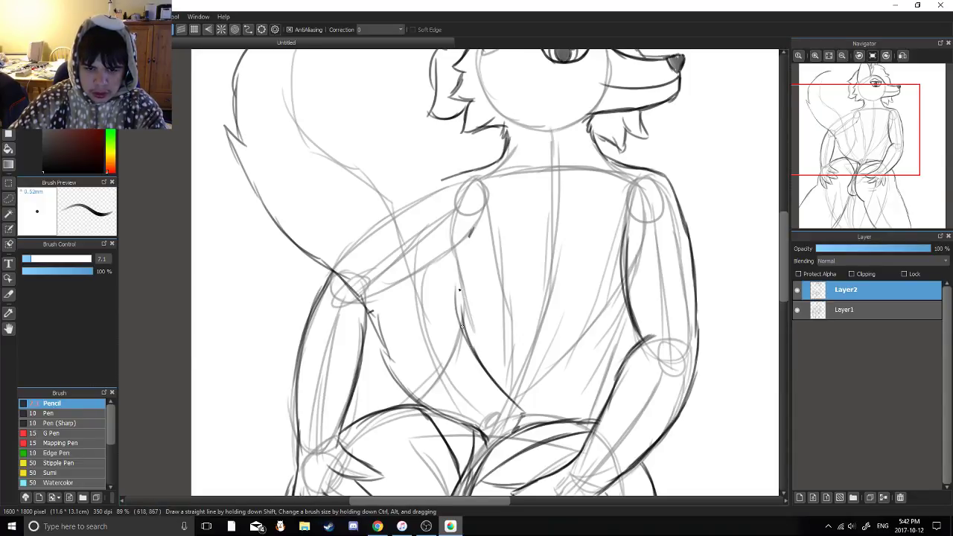
{"action": "mouse_move", "coordinate": [462, 324]}
{"action": "left_mouse_down"}
{"action": "mouse_move", "coordinate": [456, 231]}
{"action": "mouse_move", "coordinate": [482, 276]}
{"action": "mouse_move", "coordinate": [433, 202]}
{"action": "mouse_move", "coordinate": [491, 268]}
{"action": "left_mouse_up"}
{"action": "mouse_move", "coordinate": [506, 268]}
{"action": "left_mouse_down"}
{"action": "mouse_move", "coordinate": [439, 224]}
{"action": "mouse_move", "coordinate": [403, 152]}
{"action": "left_mouse_up"}
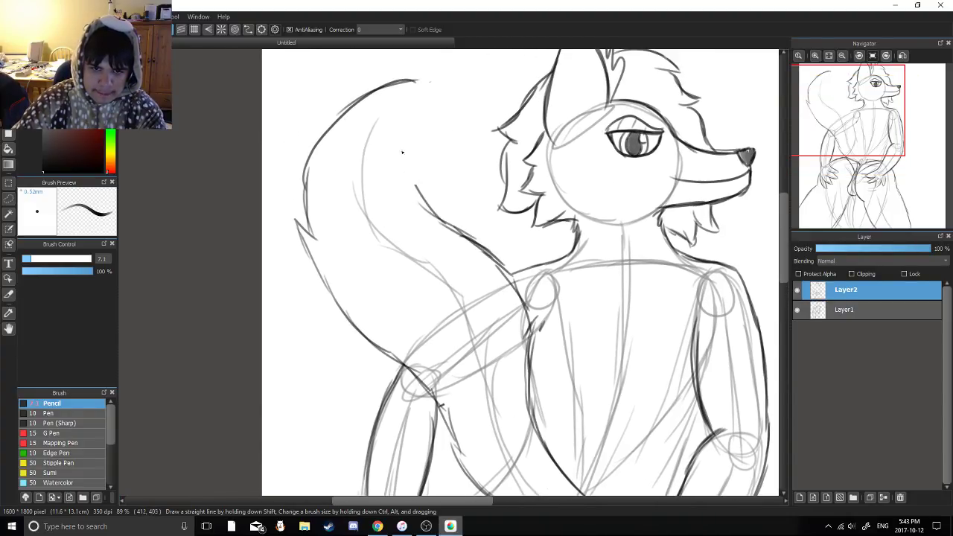
Continue the tail's inner contour upward in a curve that meets the tip
{"action": "left_click_drag", "start_coordinate": [435, 211], "coordinate": [409, 119]}
{"action": "key", "text": "ctrl+z"}
{"action": "key", "text": "ctrl+z"}
{"action": "left_click_drag", "start_coordinate": [433, 216], "coordinate": [392, 175]}
{"action": "left_click_drag", "start_coordinate": [432, 216], "coordinate": [394, 126]}
{"action": "mouse_move", "coordinate": [393, 187]}
{"action": "left_mouse_down"}
{"action": "mouse_move", "coordinate": [411, 86]}
{"action": "mouse_move", "coordinate": [396, 124]}
{"action": "mouse_move", "coordinate": [442, 160]}
{"action": "left_mouse_up"}
Retrace the tail's outer contour with darker strokes from the upper curve down past the elbow
{"action": "left_click_drag", "start_coordinate": [362, 212], "coordinate": [393, 100]}
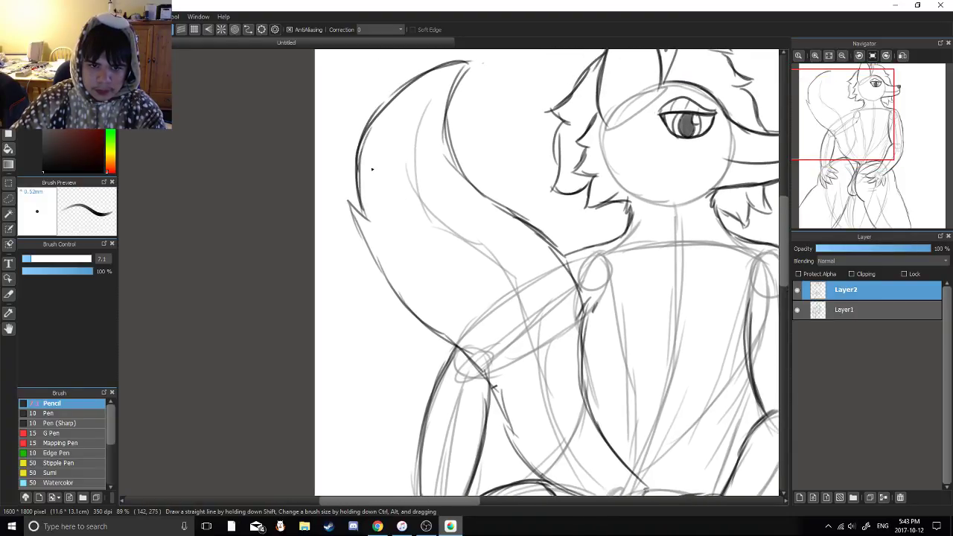
{"action": "mouse_move", "coordinate": [361, 217]}
{"action": "left_mouse_down"}
{"action": "mouse_move", "coordinate": [370, 194]}
{"action": "mouse_move", "coordinate": [432, 298]}
{"action": "left_mouse_up"}
{"action": "mouse_move", "coordinate": [395, 254]}
{"action": "left_mouse_down"}
{"action": "mouse_move", "coordinate": [467, 320]}
{"action": "mouse_move", "coordinate": [430, 262]}
{"action": "left_mouse_up"}
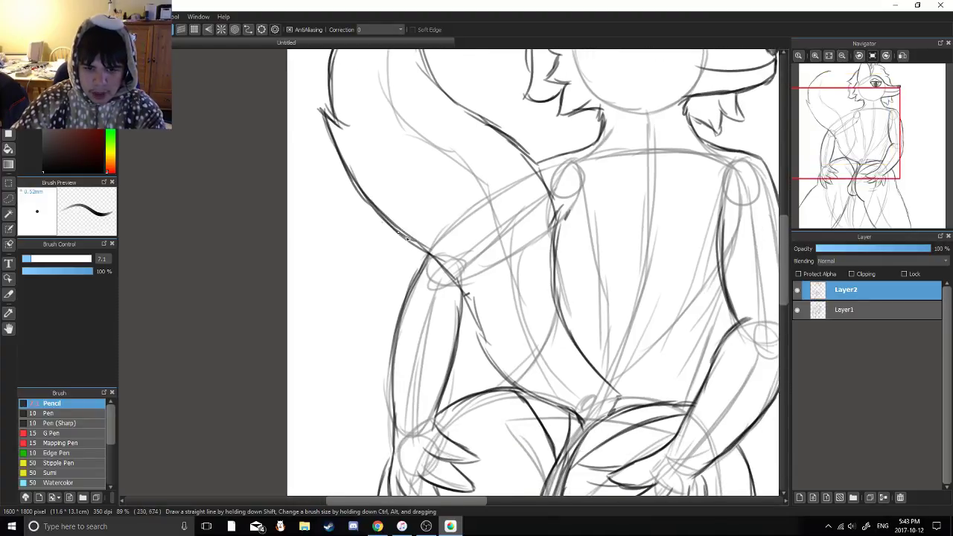
{"action": "mouse_move", "coordinate": [400, 232]}
{"action": "left_mouse_down"}
{"action": "mouse_move", "coordinate": [465, 293]}
{"action": "mouse_move", "coordinate": [440, 245]}
{"action": "left_mouse_up"}
{"action": "mouse_move", "coordinate": [440, 240]}
{"action": "left_mouse_down"}
{"action": "mouse_move", "coordinate": [486, 322]}
{"action": "mouse_move", "coordinate": [382, 213]}
{"action": "left_mouse_up"}
{"action": "mouse_move", "coordinate": [407, 246]}
{"action": "left_mouse_down"}
{"action": "mouse_move", "coordinate": [394, 239]}
{"action": "mouse_move", "coordinate": [441, 278]}
{"action": "left_mouse_up"}
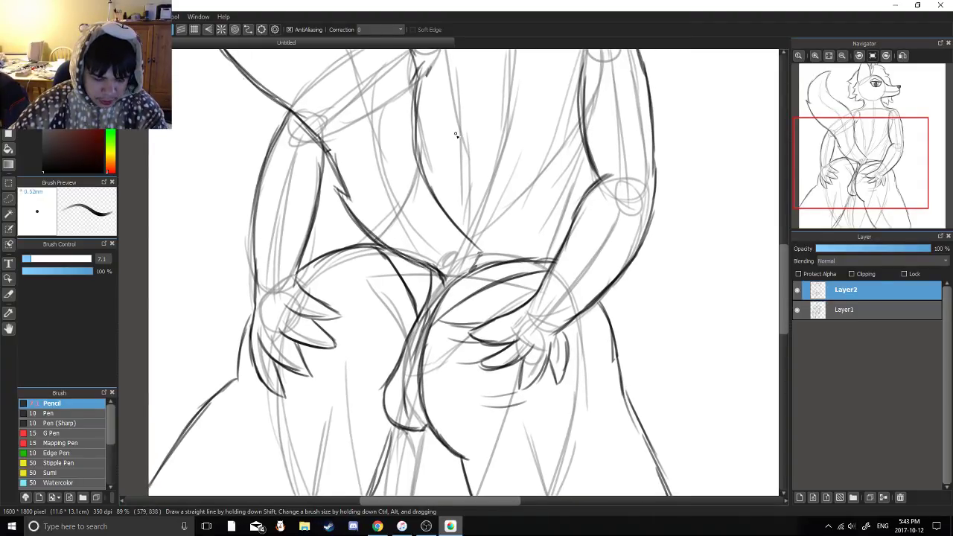
Darken the inner contour of the left thigh down to the canvas's lower edge
{"action": "scroll", "coordinate": [375, 468], "scroll_direction": "up", "scroll_amount": 1}
{"action": "left_click_drag", "start_coordinate": [375, 468], "coordinate": [476, 241]}
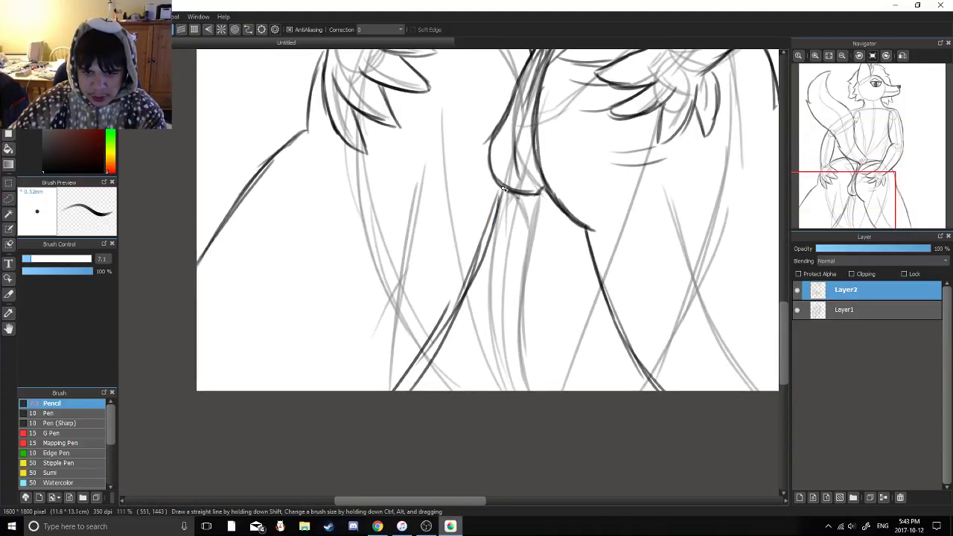
{"action": "key", "text": "ctrl+z"}
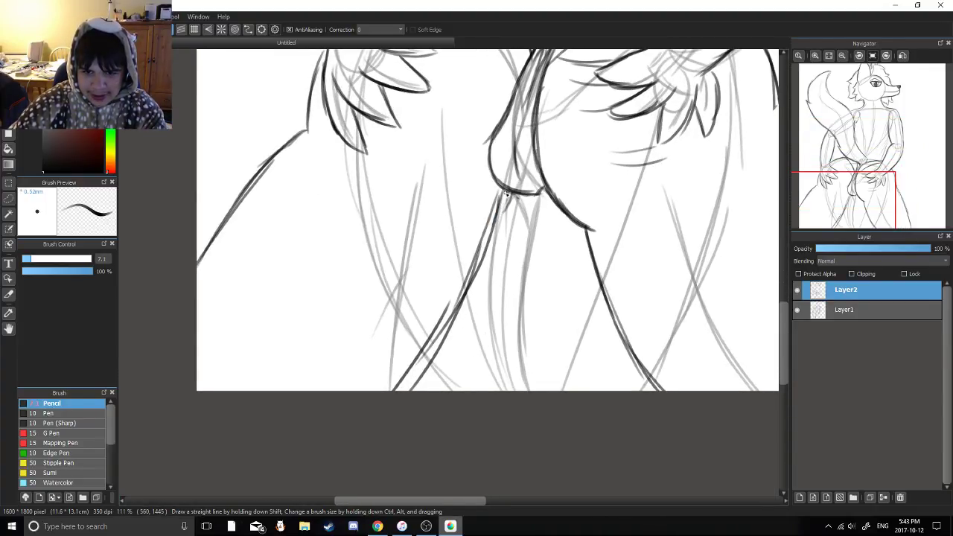
{"action": "scroll", "coordinate": [480, 257], "scroll_direction": "up", "scroll_amount": 2}
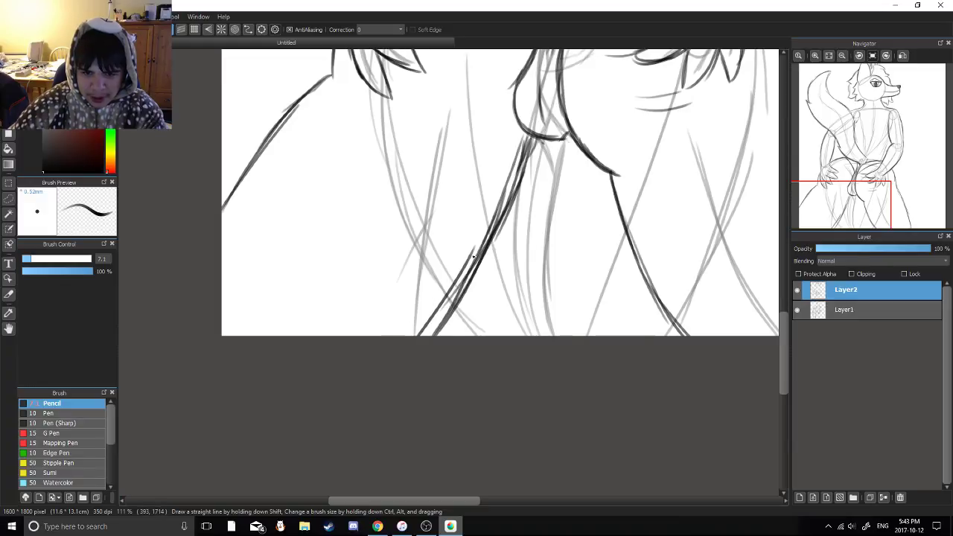
{"action": "scroll", "coordinate": [433, 338], "scroll_direction": "up", "scroll_amount": 2}
{"action": "left_click_drag", "start_coordinate": [433, 338], "coordinate": [412, 383]}
{"action": "mouse_move", "coordinate": [480, 198]}
{"action": "left_mouse_down"}
{"action": "mouse_move", "coordinate": [427, 307]}
{"action": "mouse_move", "coordinate": [477, 222]}
{"action": "left_mouse_up"}
{"action": "left_click", "coordinate": [452, 225], "text": "ctrl"}
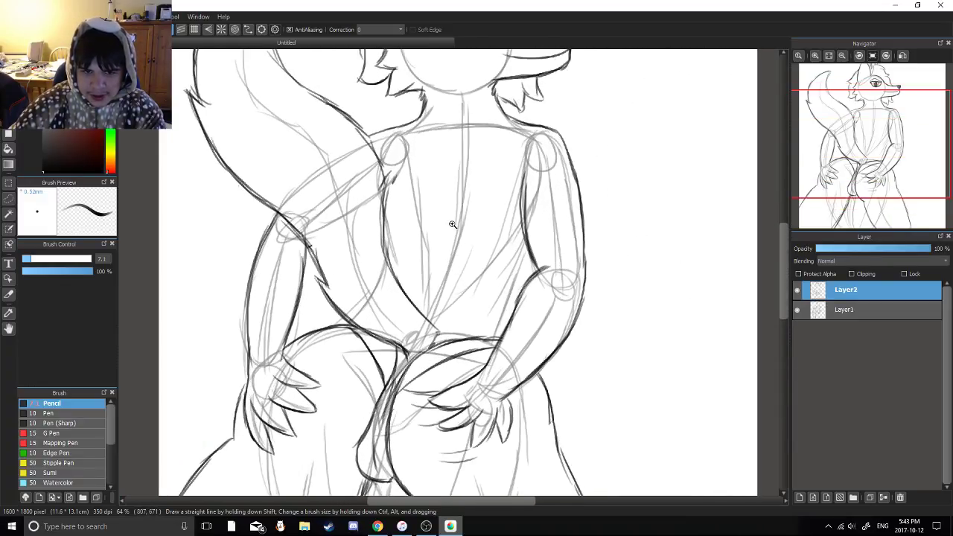
Add short fur strokes to the back contour below the left shoulder
{"action": "scroll", "coordinate": [452, 224], "scroll_direction": "down", "scroll_amount": 2}
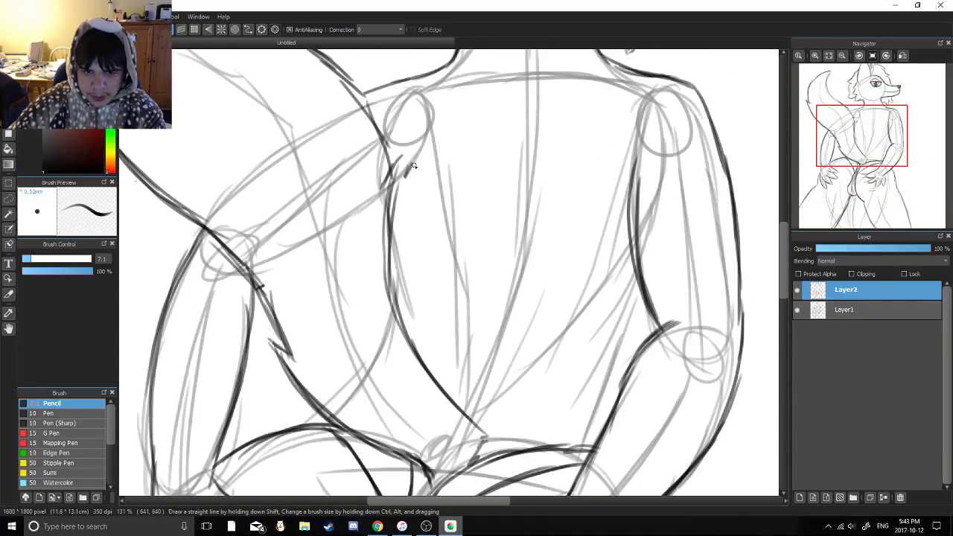
{"action": "left_click_drag", "start_coordinate": [410, 155], "coordinate": [390, 230]}
{"action": "key", "text": "ctrl+z"}
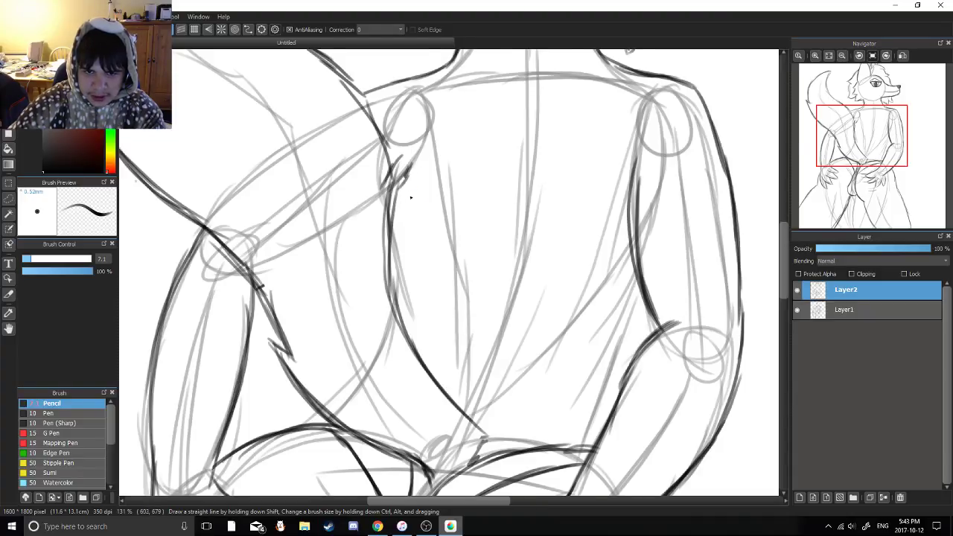
{"action": "left_click_drag", "start_coordinate": [411, 198], "coordinate": [369, 205]}
{"action": "key", "text": "ctrl+z"}
Draw the spine as broken vertical pencil strokes down the middle of the back
{"action": "mouse_move", "coordinate": [455, 135]}
{"action": "left_mouse_down"}
{"action": "mouse_move", "coordinate": [435, 259]}
{"action": "mouse_move", "coordinate": [442, 309]}
{"action": "left_mouse_up"}
{"action": "mouse_move", "coordinate": [459, 179]}
{"action": "left_mouse_down"}
{"action": "mouse_move", "coordinate": [443, 288]}
{"action": "mouse_move", "coordinate": [443, 228]}
{"action": "left_mouse_up"}
{"action": "mouse_move", "coordinate": [454, 264]}
{"action": "left_mouse_down"}
{"action": "mouse_move", "coordinate": [435, 358]}
{"action": "mouse_move", "coordinate": [452, 351]}
{"action": "left_mouse_up"}
{"action": "key", "text": "ctrl+z"}
{"action": "left_click_drag", "start_coordinate": [451, 283], "coordinate": [449, 342]}
Draw the right side of the waist with darker strokes along the inside of the forearm
{"action": "mouse_move", "coordinate": [576, 244]}
{"action": "left_mouse_down"}
{"action": "mouse_move", "coordinate": [455, 190]}
{"action": "mouse_move", "coordinate": [478, 213]}
{"action": "mouse_move", "coordinate": [466, 256]}
{"action": "left_mouse_up"}
{"action": "key", "text": "ctrl+z"}
{"action": "left_click_drag", "start_coordinate": [490, 175], "coordinate": [456, 294]}
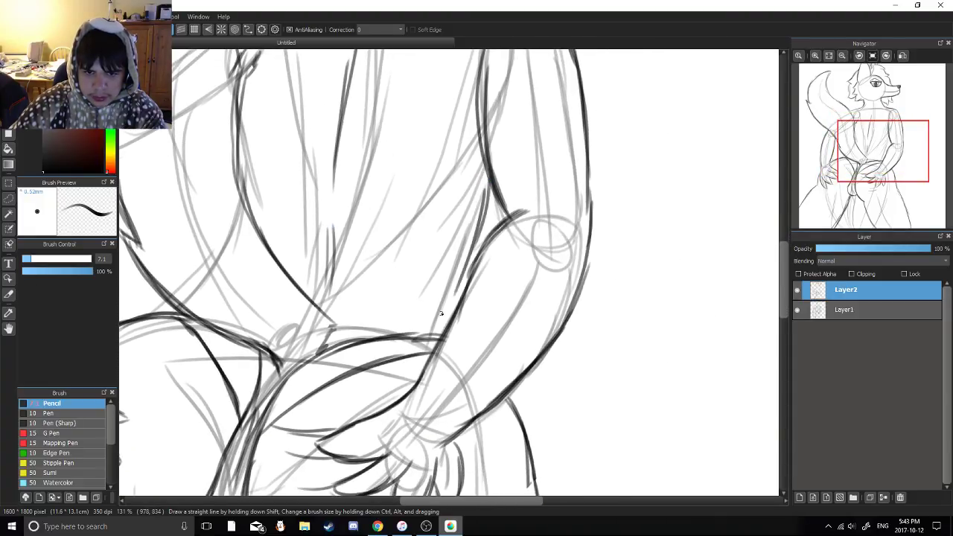
{"action": "left_click_drag", "start_coordinate": [484, 219], "coordinate": [451, 302]}
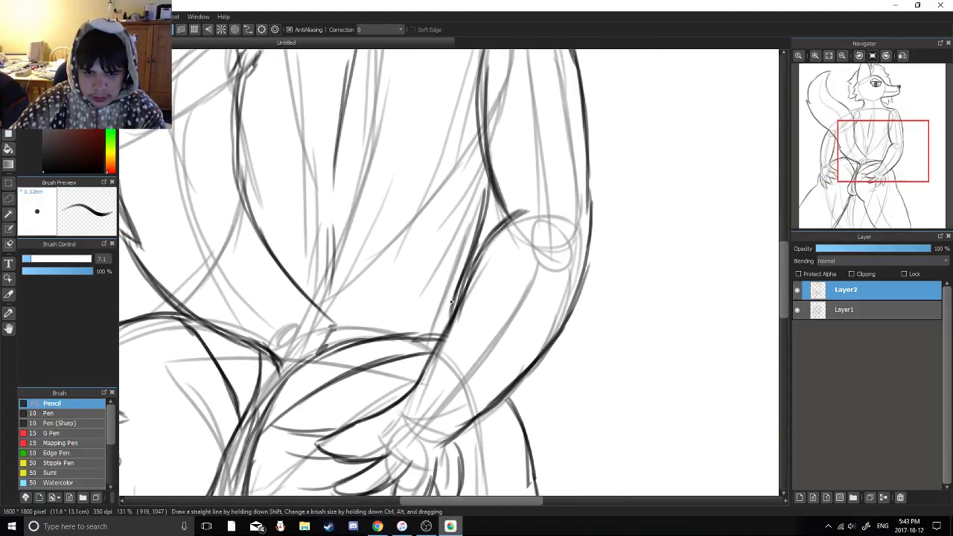
Hide Layer1 and erase the right shoulder's contour between the neck and the upper arm
{"action": "scroll", "coordinate": [445, 309], "scroll_direction": "down", "scroll_amount": 2}
{"action": "left_click", "coordinate": [798, 309]}
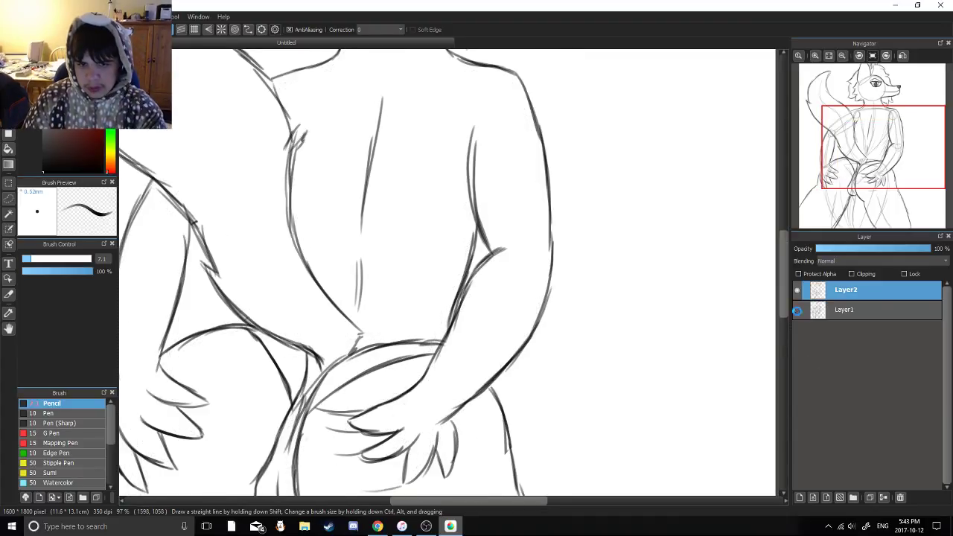
{"action": "scroll", "coordinate": [707, 283], "scroll_direction": "down", "scroll_amount": 5}
{"action": "left_click_drag", "start_coordinate": [628, 247], "coordinate": [574, 208]}
{"action": "left_click_drag", "start_coordinate": [575, 208], "coordinate": [536, 190]}
{"action": "key", "text": "e"}
{"action": "mouse_move", "coordinate": [572, 231]}
{"action": "left_mouse_down"}
{"action": "mouse_move", "coordinate": [544, 258]}
{"action": "mouse_move", "coordinate": [519, 224]}
{"action": "left_mouse_up"}
{"action": "left_click_drag", "start_coordinate": [563, 225], "coordinate": [536, 212]}
{"action": "key", "text": "b"}
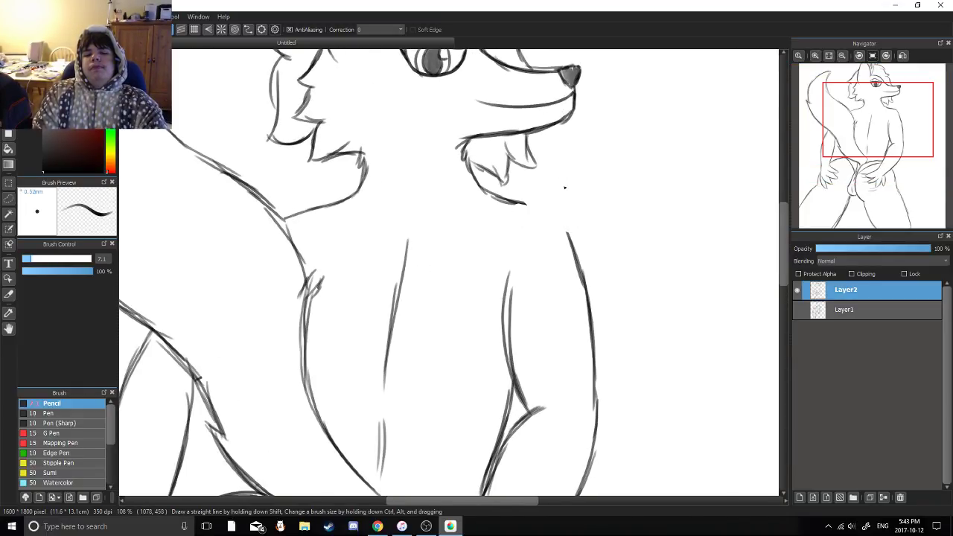
Redraw the right shoulder as a rounded slope and replace the upper arm's inner line with a cleaner curve
{"action": "scroll", "coordinate": [564, 187], "scroll_direction": "up", "scroll_amount": 1}
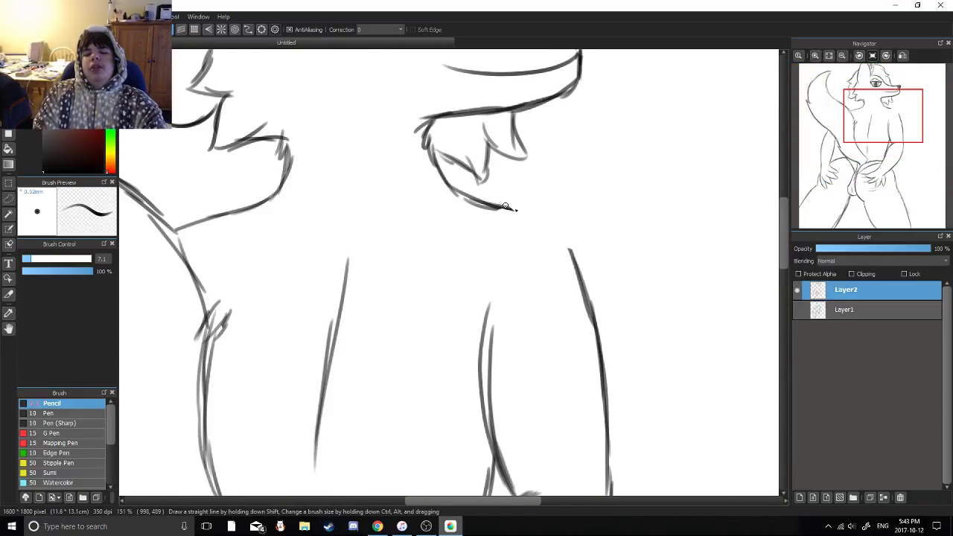
{"action": "scroll", "coordinate": [505, 207], "scroll_direction": "down", "scroll_amount": 2}
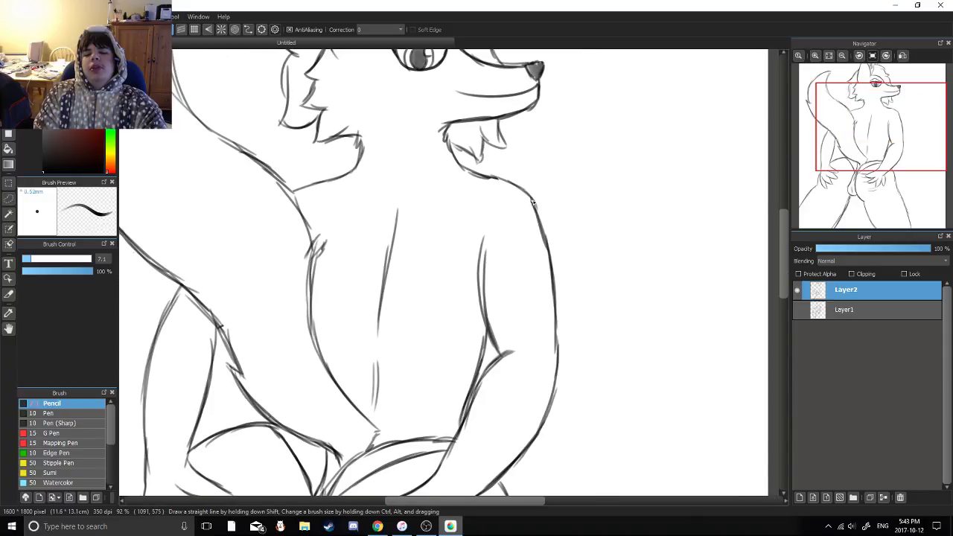
{"action": "mouse_move", "coordinate": [501, 248]}
{"action": "left_mouse_down"}
{"action": "mouse_move", "coordinate": [508, 213]}
{"action": "mouse_move", "coordinate": [496, 273]}
{"action": "left_mouse_up"}
{"action": "key", "text": "e"}
{"action": "key", "text": "b"}
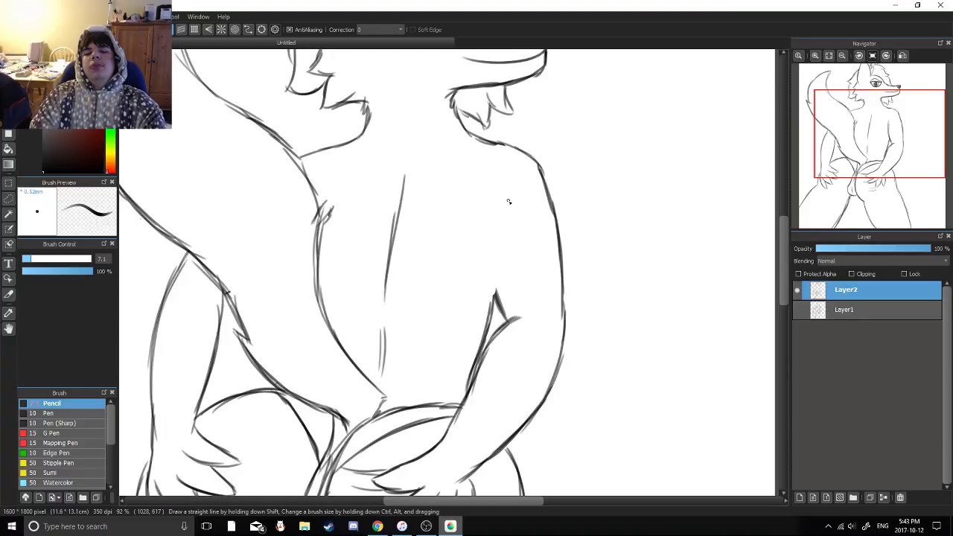
{"action": "mouse_move", "coordinate": [471, 196]}
{"action": "left_mouse_down"}
{"action": "mouse_move", "coordinate": [493, 296]}
{"action": "mouse_move", "coordinate": [483, 263]}
{"action": "mouse_move", "coordinate": [506, 313]}
{"action": "left_mouse_up"}
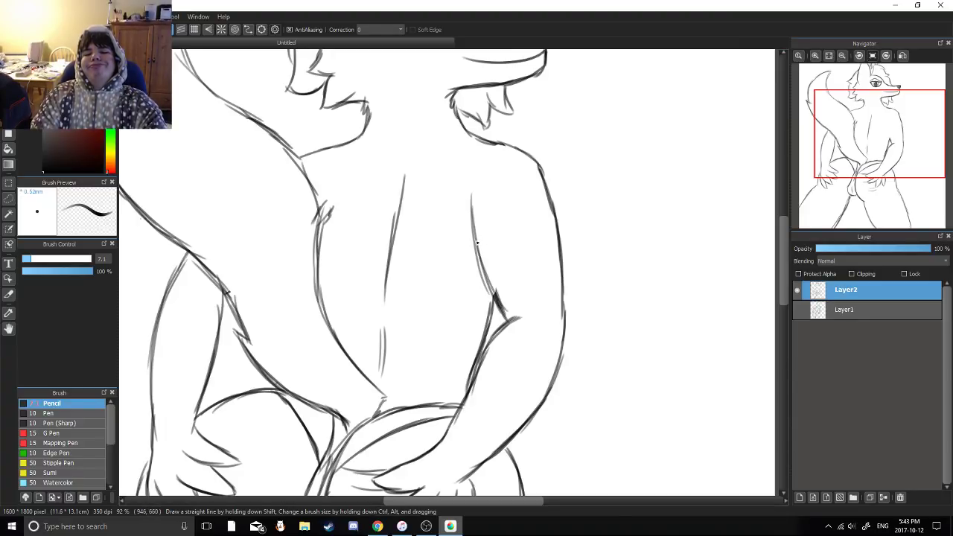
{"action": "left_click_drag", "start_coordinate": [545, 275], "coordinate": [507, 299]}
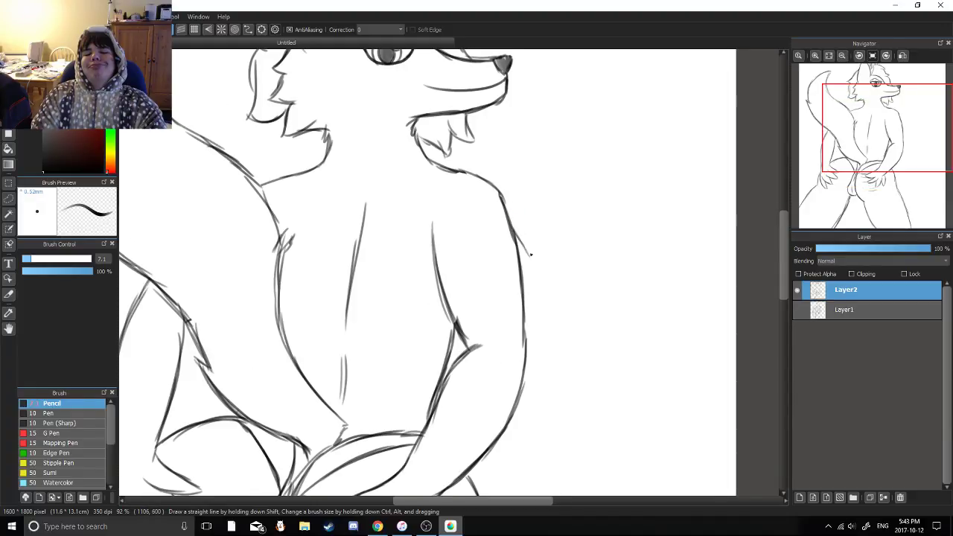
Draw an outward bulge on the outer contour of the right upper arm above the elbow
{"action": "mouse_move", "coordinate": [531, 258]}
{"action": "left_mouse_down"}
{"action": "mouse_move", "coordinate": [540, 287]}
{"action": "mouse_move", "coordinate": [529, 347]}
{"action": "left_mouse_up"}
{"action": "key", "text": "ctrl+z"}
{"action": "left_click_drag", "start_coordinate": [536, 272], "coordinate": [527, 339]}
{"action": "key", "text": "ctrl+z"}
{"action": "left_click_drag", "start_coordinate": [539, 288], "coordinate": [527, 339]}
{"action": "left_click_drag", "start_coordinate": [523, 307], "coordinate": [551, 257]}
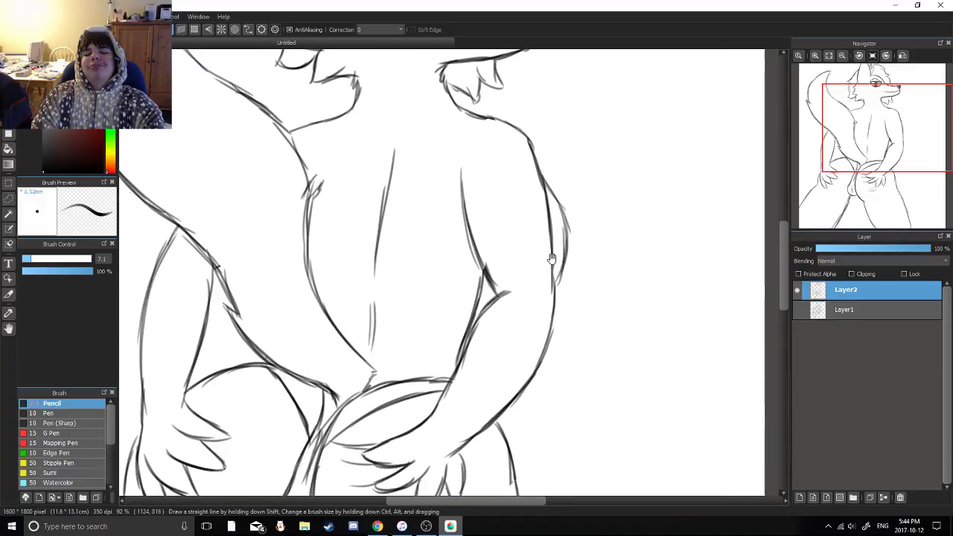
{"action": "scroll", "coordinate": [488, 298], "scroll_direction": "up", "scroll_amount": 1}
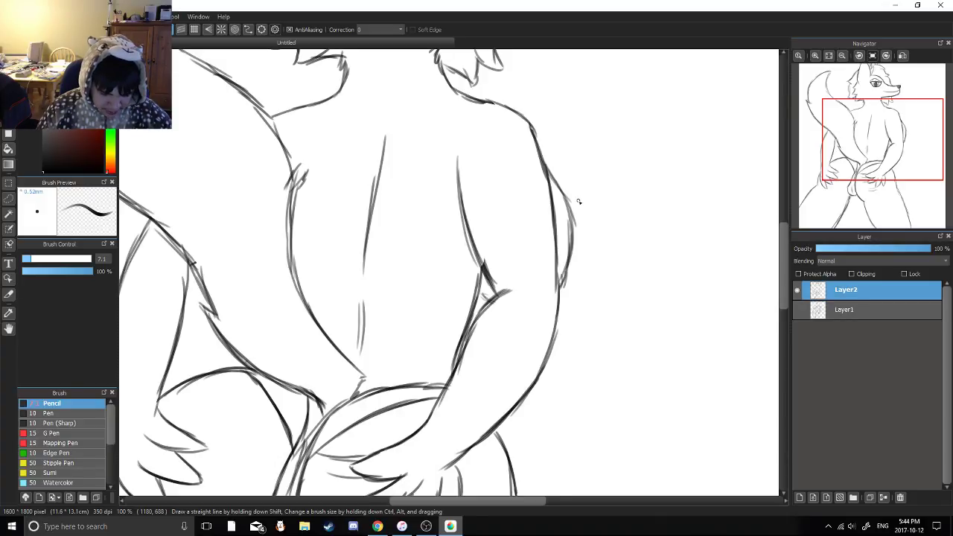
{"action": "scroll", "coordinate": [506, 184], "scroll_direction": "down", "scroll_amount": 3}
{"action": "scroll", "coordinate": [490, 207], "scroll_direction": "up", "scroll_amount": 1}
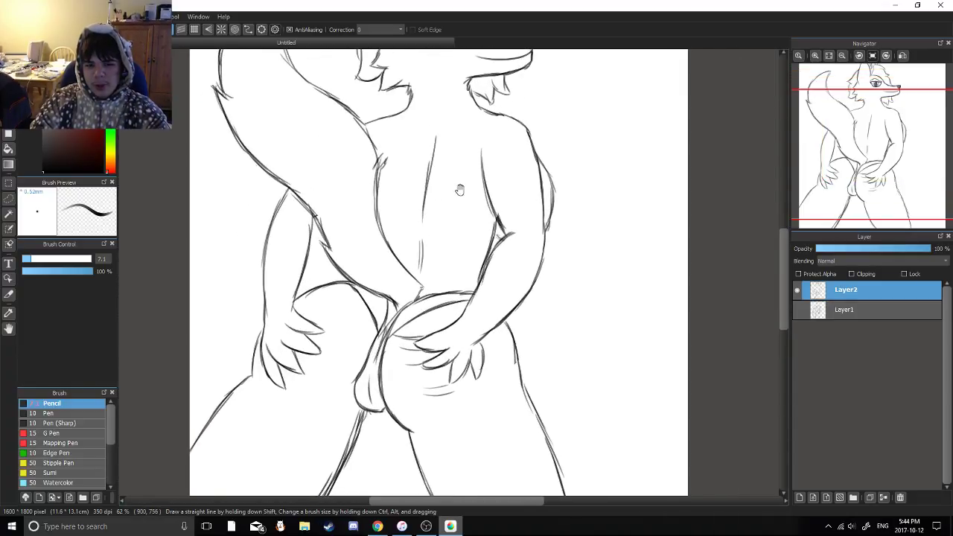
Clean up the left forearm's inner contour where it meets the hip
{"action": "mouse_move", "coordinate": [384, 205]}
{"action": "left_mouse_down"}
{"action": "mouse_move", "coordinate": [461, 178]}
{"action": "mouse_move", "coordinate": [371, 229]}
{"action": "left_mouse_up"}
{"action": "scroll", "coordinate": [386, 210], "scroll_direction": "up", "scroll_amount": 2}
{"action": "key", "text": "e"}
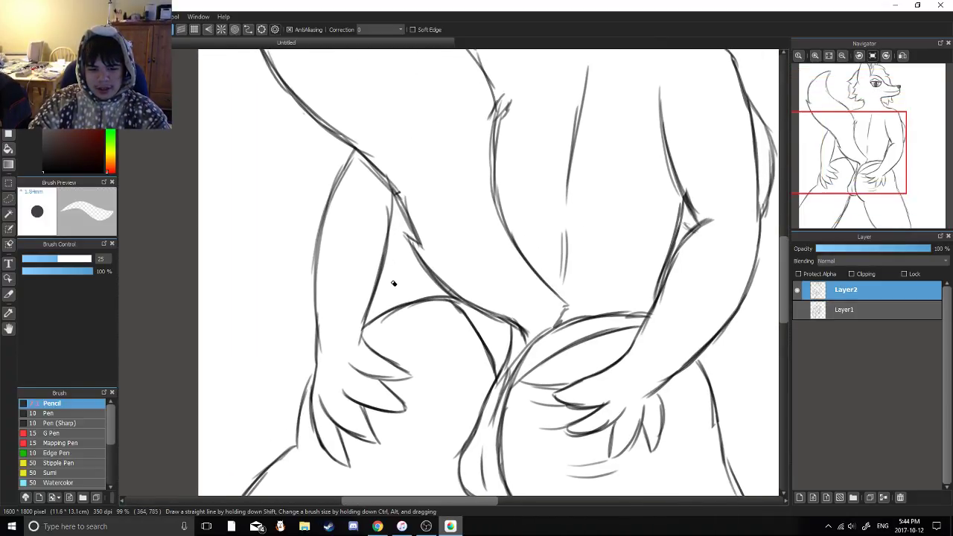
{"action": "key", "text": "b"}
{"action": "key", "text": "e"}
{"action": "left_click_drag", "start_coordinate": [381, 311], "coordinate": [392, 258]}
{"action": "key", "text": "b"}
{"action": "left_click_drag", "start_coordinate": [397, 238], "coordinate": [399, 201]}
{"action": "scroll", "coordinate": [460, 262], "scroll_direction": "up", "scroll_amount": 1}
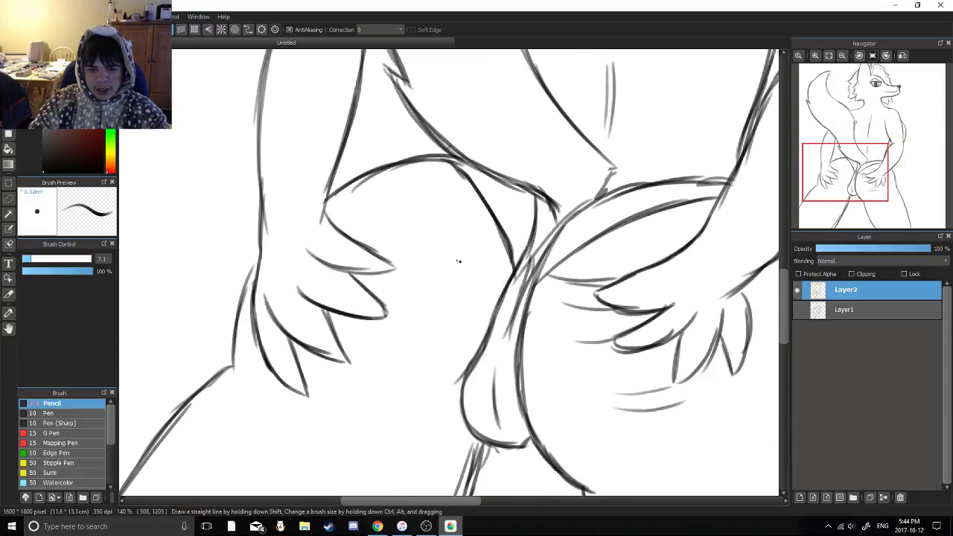
Draw a short crease stroke on the left hip beside the upper fingers
{"action": "left_click_drag", "start_coordinate": [462, 261], "coordinate": [415, 279]}
{"action": "key", "text": "ctrl+z"}
{"action": "mouse_move", "coordinate": [472, 268]}
{"action": "left_mouse_down"}
{"action": "mouse_move", "coordinate": [420, 284]}
{"action": "mouse_move", "coordinate": [463, 211]}
{"action": "mouse_move", "coordinate": [419, 257]}
{"action": "left_mouse_up"}
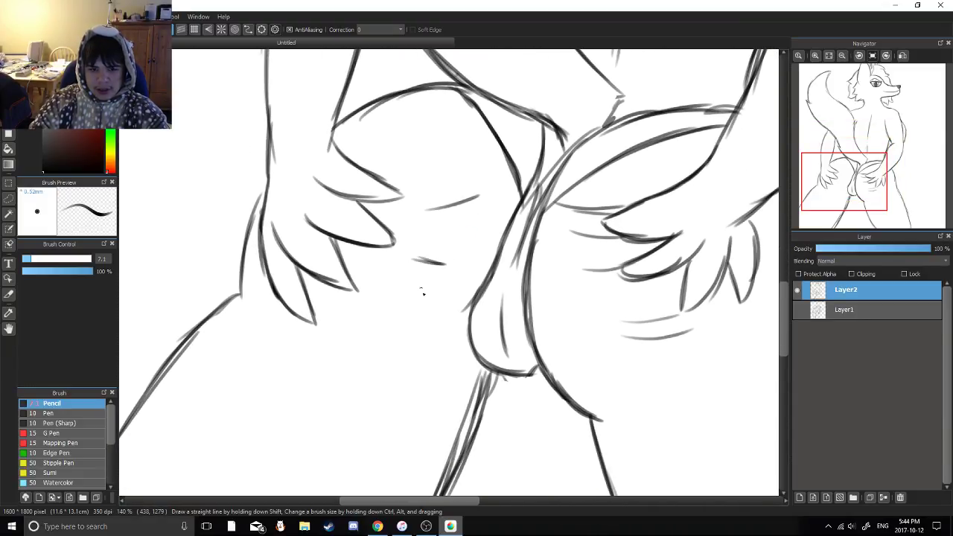
{"action": "key", "text": "ctrl+z"}
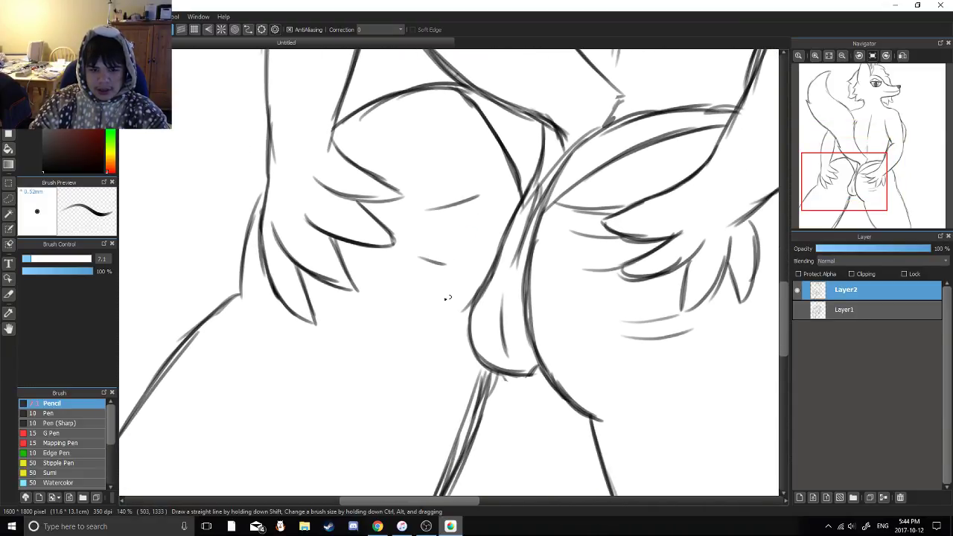
{"action": "key", "text": "ctrl+z"}
Add more short crease strokes on the left hip beside and below the fingertips
{"action": "left_click_drag", "start_coordinate": [464, 266], "coordinate": [408, 263]}
{"action": "left_click_drag", "start_coordinate": [437, 311], "coordinate": [357, 274]}
{"action": "mouse_move", "coordinate": [377, 345]}
{"action": "left_mouse_down"}
{"action": "mouse_move", "coordinate": [338, 313]}
{"action": "mouse_move", "coordinate": [402, 318]}
{"action": "left_mouse_up"}
{"action": "mouse_move", "coordinate": [375, 202]}
{"action": "left_mouse_down"}
{"action": "mouse_move", "coordinate": [349, 259]}
{"action": "mouse_move", "coordinate": [358, 263]}
{"action": "left_mouse_up"}
{"action": "key", "text": "ctrl+z"}
{"action": "key", "text": "ctrl+z"}
{"action": "scroll", "coordinate": [391, 290], "scroll_direction": "down", "scroll_amount": 2}
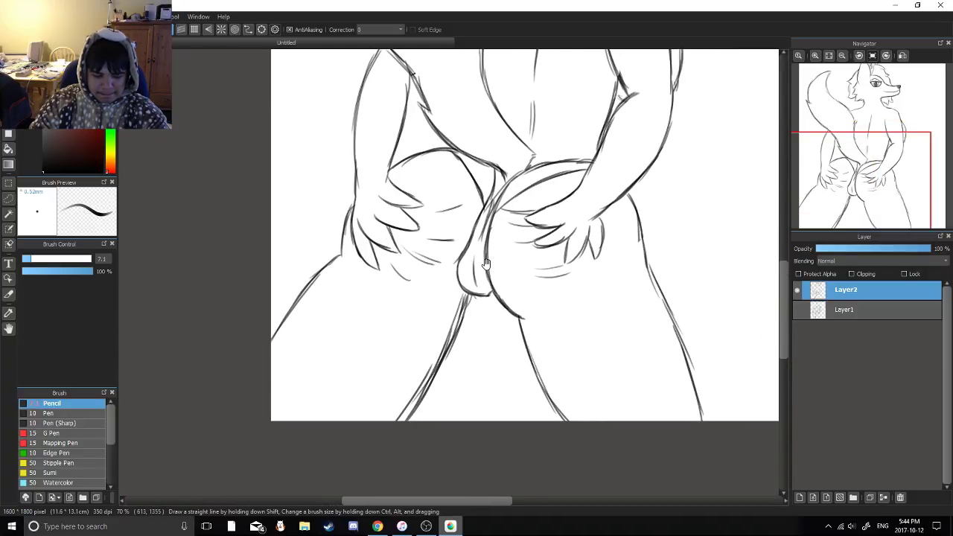
Erase the doubled strokes along the left thigh's inner contour
{"action": "mouse_move", "coordinate": [486, 262]}
{"action": "left_mouse_down"}
{"action": "mouse_move", "coordinate": [419, 260]}
{"action": "mouse_move", "coordinate": [469, 177]}
{"action": "left_mouse_up"}
{"action": "scroll", "coordinate": [469, 178], "scroll_direction": "up", "scroll_amount": 1}
{"action": "key", "text": "e"}
{"action": "mouse_move", "coordinate": [415, 248]}
{"action": "left_mouse_down"}
{"action": "mouse_move", "coordinate": [425, 230]}
{"action": "mouse_move", "coordinate": [412, 222]}
{"action": "left_mouse_up"}
{"action": "left_click_drag", "start_coordinate": [404, 256], "coordinate": [397, 272]}
{"action": "key", "text": "ctrl+z"}
{"action": "left_click_drag", "start_coordinate": [366, 317], "coordinate": [334, 395]}
{"action": "left_click_drag", "start_coordinate": [372, 324], "coordinate": [327, 391]}
Redraw the left thigh's inner contour as a smoother curve down to the canvas edge
{"action": "key", "text": "b"}
{"action": "mouse_move", "coordinate": [431, 220]}
{"action": "left_mouse_down"}
{"action": "mouse_move", "coordinate": [411, 250]}
{"action": "mouse_move", "coordinate": [376, 363]}
{"action": "left_mouse_up"}
{"action": "left_click_drag", "start_coordinate": [427, 273], "coordinate": [358, 377]}
{"action": "left_click_drag", "start_coordinate": [418, 289], "coordinate": [371, 378]}
{"action": "left_click_drag", "start_coordinate": [401, 301], "coordinate": [414, 269]}
{"action": "scroll", "coordinate": [389, 320], "scroll_direction": "down", "scroll_amount": 2}
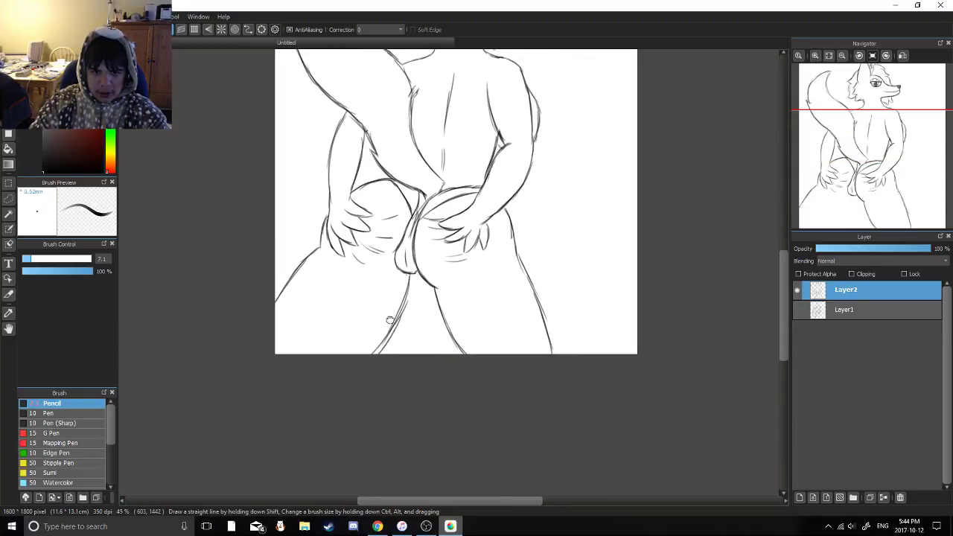
Add a new layer, Layer3, and move it between Layer2 and Layer1
{"action": "left_click_drag", "start_coordinate": [464, 75], "coordinate": [418, 243]}
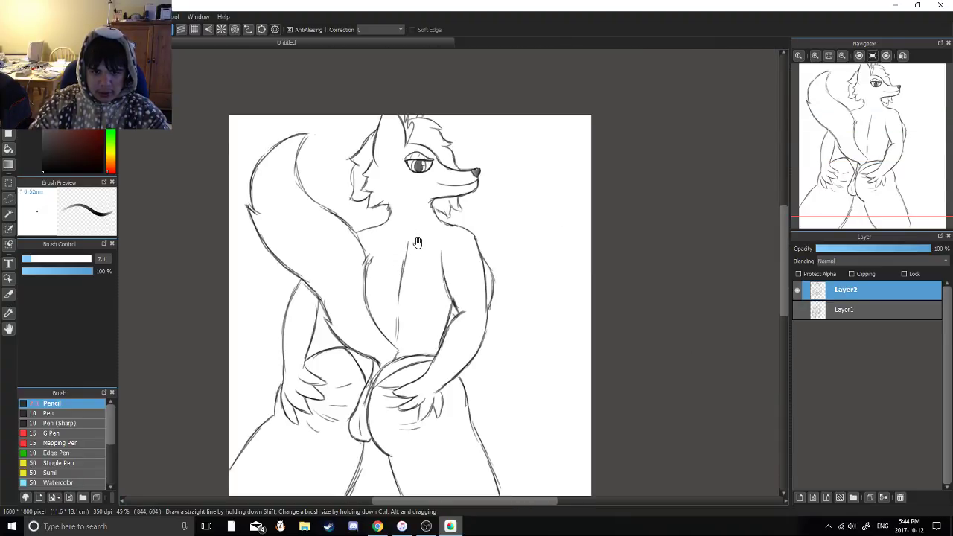
{"action": "scroll", "coordinate": [416, 240], "scroll_direction": "up", "scroll_amount": 4}
{"action": "scroll", "coordinate": [411, 236], "scroll_direction": "down", "scroll_amount": 4}
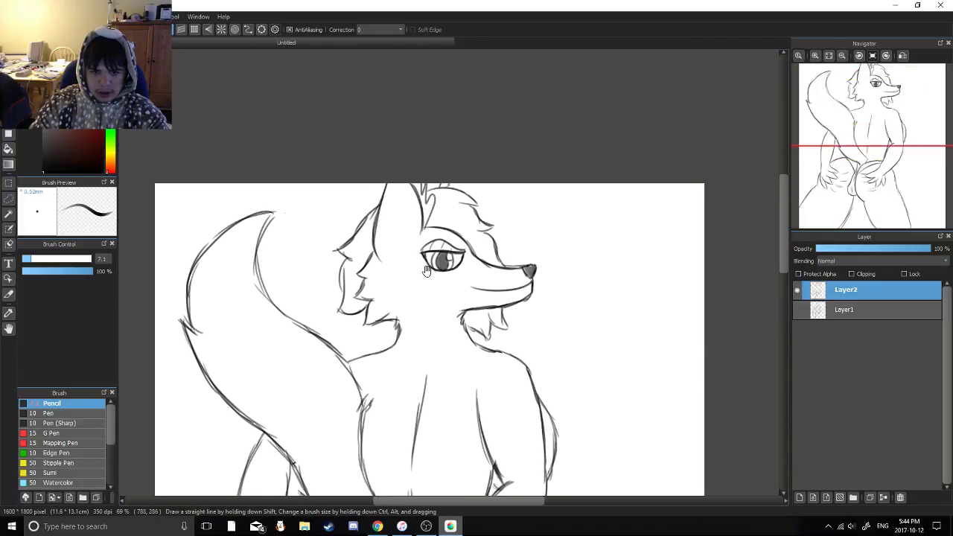
{"action": "scroll", "coordinate": [408, 233], "scroll_direction": "up", "scroll_amount": 3}
{"action": "scroll", "coordinate": [407, 234], "scroll_direction": "down", "scroll_amount": 4}
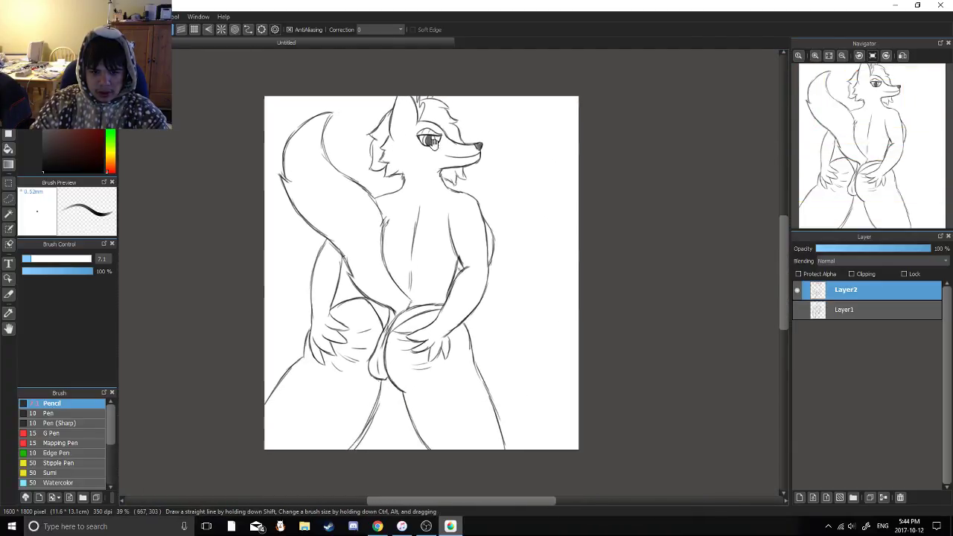
{"action": "left_click", "coordinate": [799, 498]}
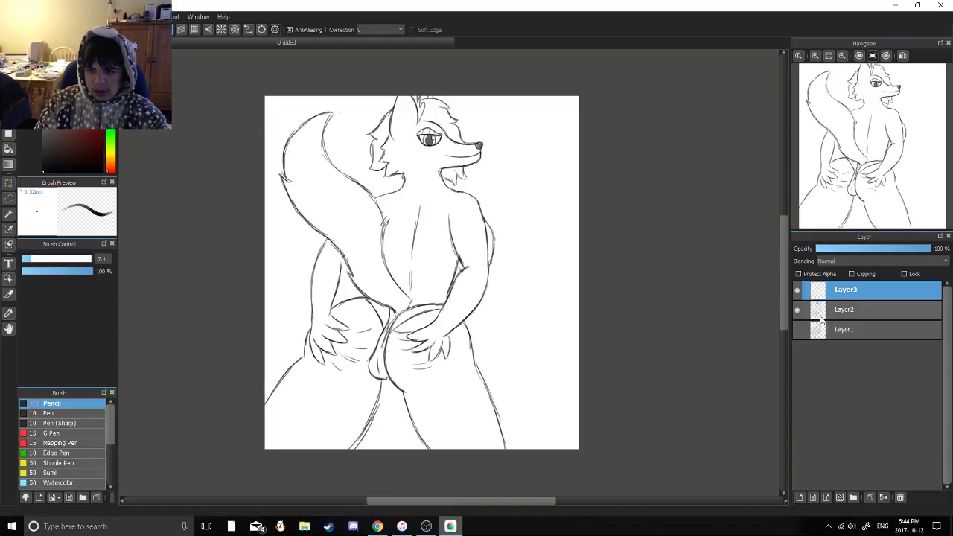
{"action": "left_click_drag", "start_coordinate": [820, 319], "coordinate": [834, 318]}
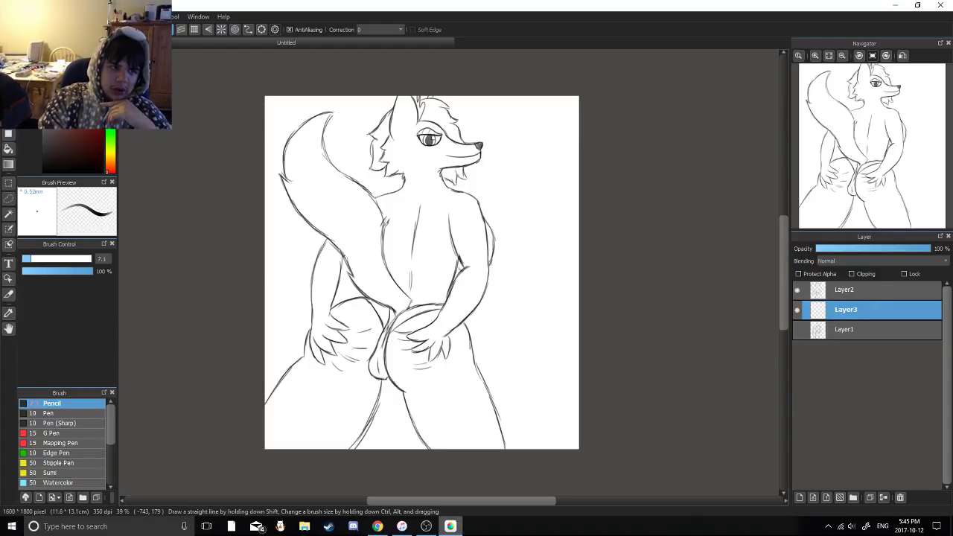
Sketch a light fur-marking line along the fox's lower face on Layer3
{"action": "left_click_drag", "start_coordinate": [384, 121], "coordinate": [384, 207]}
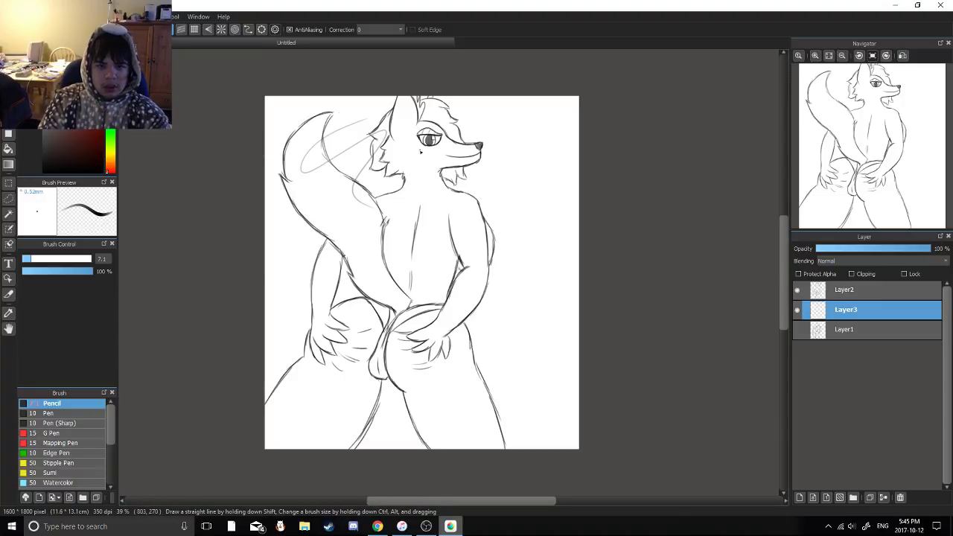
{"action": "key", "text": "ctrl+z"}
{"action": "mouse_move", "coordinate": [416, 165]}
{"action": "left_mouse_down"}
{"action": "mouse_move", "coordinate": [389, 216]}
{"action": "mouse_move", "coordinate": [481, 178]}
{"action": "left_mouse_up"}
{"action": "left_click_drag", "start_coordinate": [388, 195], "coordinate": [322, 265]}
{"action": "left_click_drag", "start_coordinate": [342, 230], "coordinate": [365, 340]}
{"action": "mouse_move", "coordinate": [332, 268]}
{"action": "left_mouse_down"}
{"action": "mouse_move", "coordinate": [385, 359]}
{"action": "mouse_move", "coordinate": [387, 271]}
{"action": "mouse_move", "coordinate": [456, 319]}
{"action": "left_mouse_up"}
{"action": "key", "text": "ctrl+z"}
{"action": "left_click_drag", "start_coordinate": [379, 285], "coordinate": [465, 330]}
{"action": "mouse_move", "coordinate": [388, 294]}
{"action": "left_mouse_down"}
{"action": "mouse_move", "coordinate": [494, 329]}
{"action": "mouse_move", "coordinate": [439, 313]}
{"action": "left_mouse_up"}
{"action": "key", "text": "ctrl+z"}
{"action": "key", "text": "ctrl+z"}
Sketch a light curved marking line down the left hip to the inner thigh
{"action": "left_click_drag", "start_coordinate": [439, 306], "coordinate": [469, 132]}
{"action": "left_click_drag", "start_coordinate": [388, 234], "coordinate": [402, 97]}
{"action": "mouse_move", "coordinate": [388, 327]}
{"action": "left_mouse_down"}
{"action": "mouse_move", "coordinate": [410, 345]}
{"action": "mouse_move", "coordinate": [449, 434]}
{"action": "mouse_move", "coordinate": [412, 339]}
{"action": "left_mouse_up"}
{"action": "key", "text": "ctrl+z"}
{"action": "left_click_drag", "start_coordinate": [464, 451], "coordinate": [413, 317]}
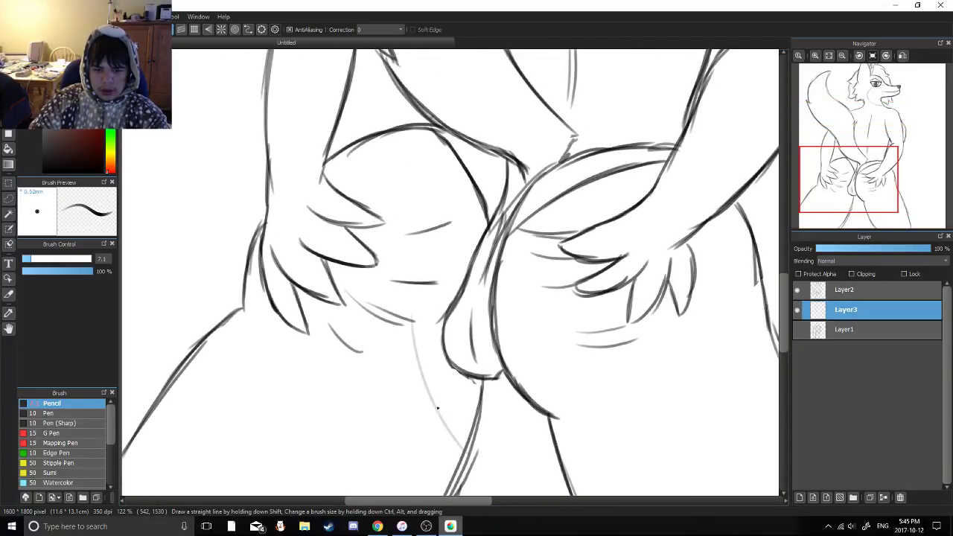
{"action": "left_click_drag", "start_coordinate": [437, 408], "coordinate": [456, 161]}
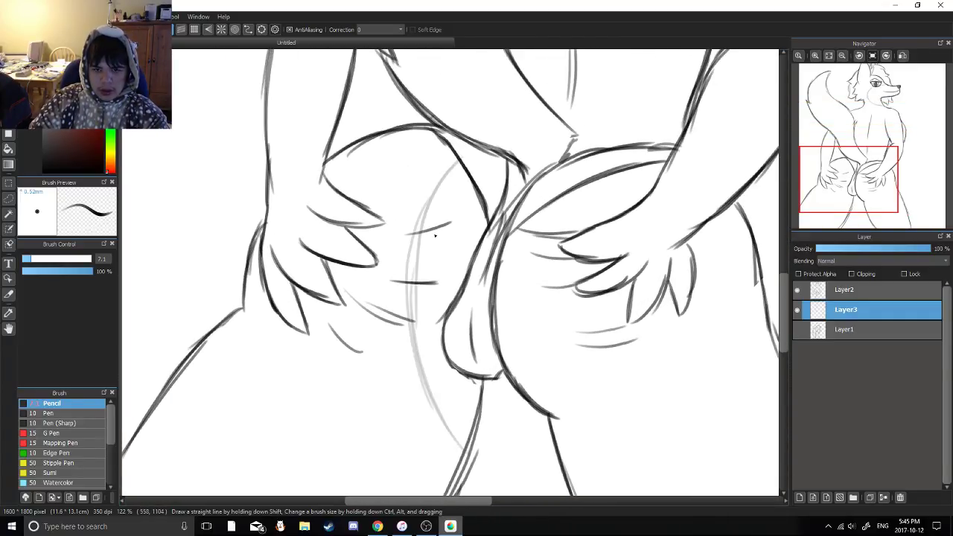
Sketch a short light marking stroke on the right hip above the hand
{"action": "left_click_drag", "start_coordinate": [570, 124], "coordinate": [439, 174]}
{"action": "left_click_drag", "start_coordinate": [461, 225], "coordinate": [465, 191]}
{"action": "mouse_move", "coordinate": [489, 203]}
{"action": "left_mouse_down"}
{"action": "mouse_move", "coordinate": [491, 233]}
{"action": "mouse_move", "coordinate": [488, 201]}
{"action": "left_mouse_up"}
{"action": "key", "text": "ctrl+z"}
Sketch a light curved marking line from below the right hand's fingers down to the inner thigh
{"action": "left_click_drag", "start_coordinate": [547, 347], "coordinate": [539, 249]}
{"action": "left_click_drag", "start_coordinate": [532, 309], "coordinate": [528, 223]}
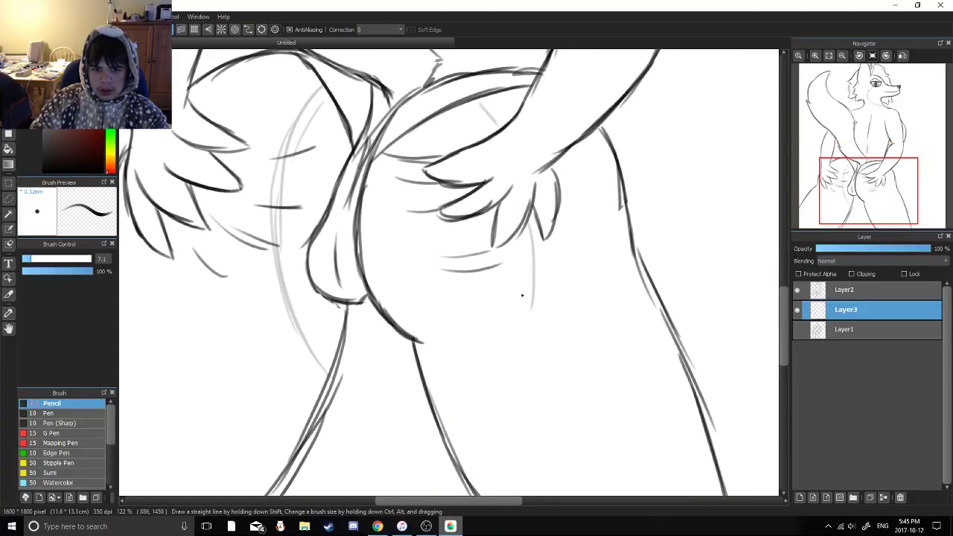
{"action": "key", "text": "ctrl+z"}
{"action": "mouse_move", "coordinate": [521, 289]}
{"action": "left_mouse_down"}
{"action": "mouse_move", "coordinate": [522, 227]}
{"action": "mouse_move", "coordinate": [486, 354]}
{"action": "mouse_move", "coordinate": [453, 387]}
{"action": "left_mouse_up"}
{"action": "key", "text": "ctrl+z"}
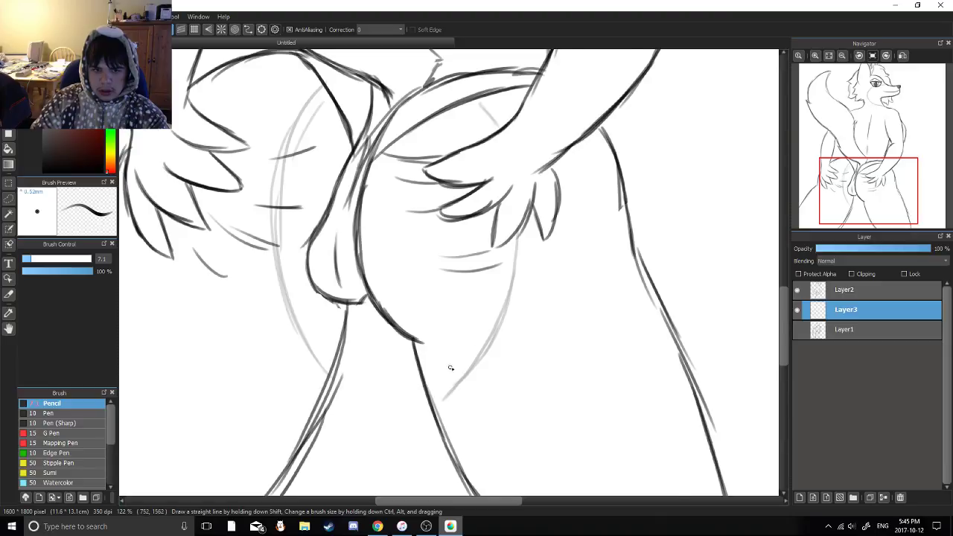
{"action": "scroll", "coordinate": [451, 365], "scroll_direction": "down", "scroll_amount": 5}
{"action": "scroll", "coordinate": [438, 281], "scroll_direction": "up", "scroll_amount": 2}
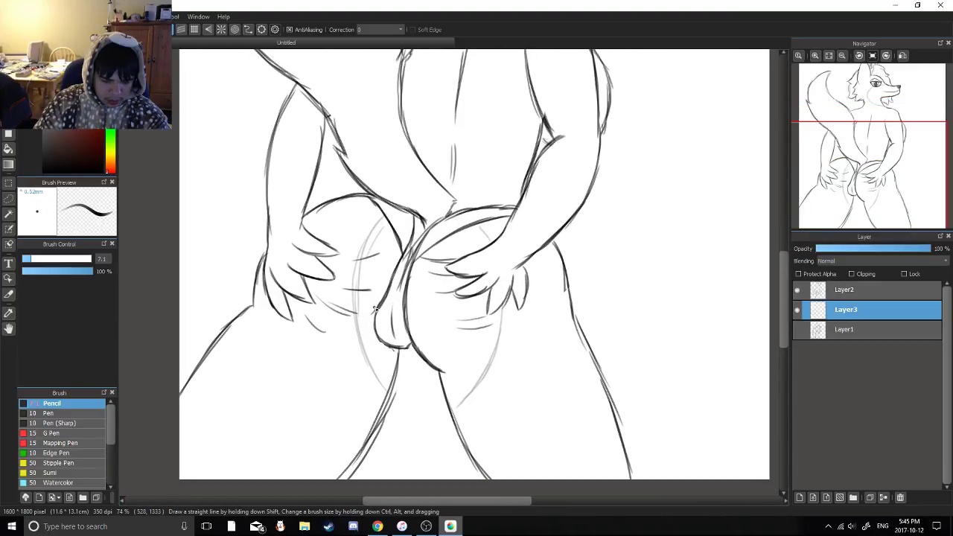
Erase the left hip's marking line and redraw it as a light curve between the inner thigh and upper hip
{"action": "key", "text": "e"}
{"action": "mouse_move", "coordinate": [350, 334]}
{"action": "left_mouse_down"}
{"action": "mouse_move", "coordinate": [359, 261]}
{"action": "mouse_move", "coordinate": [380, 230]}
{"action": "left_mouse_up"}
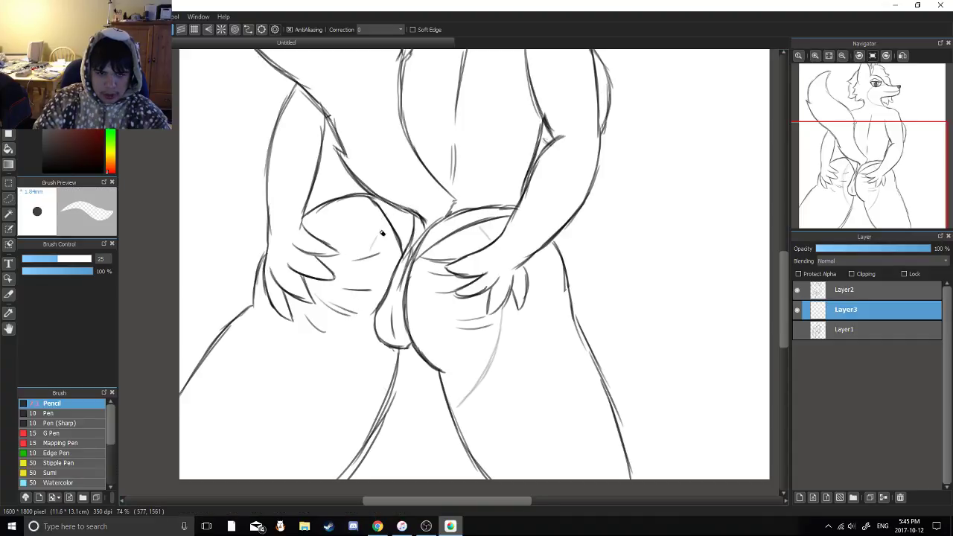
{"action": "key", "text": "e"}
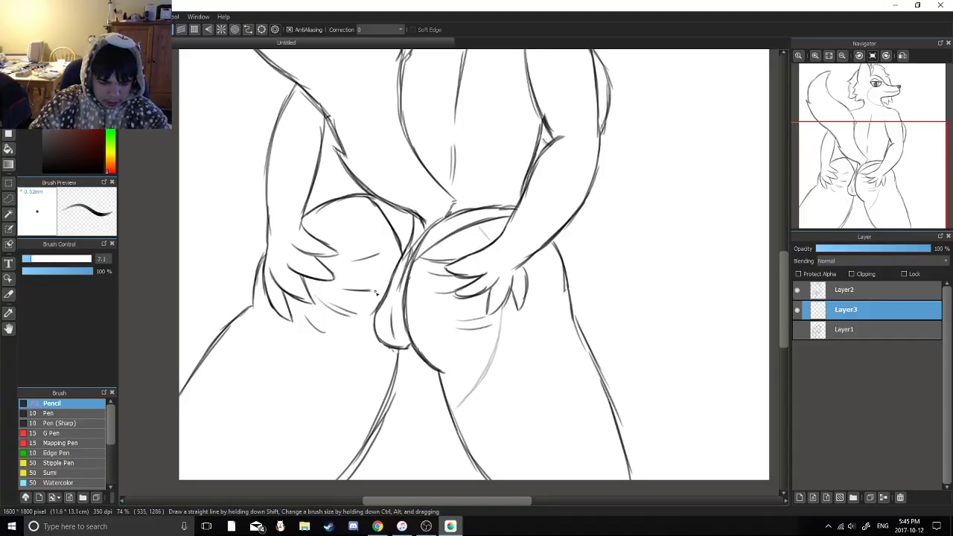
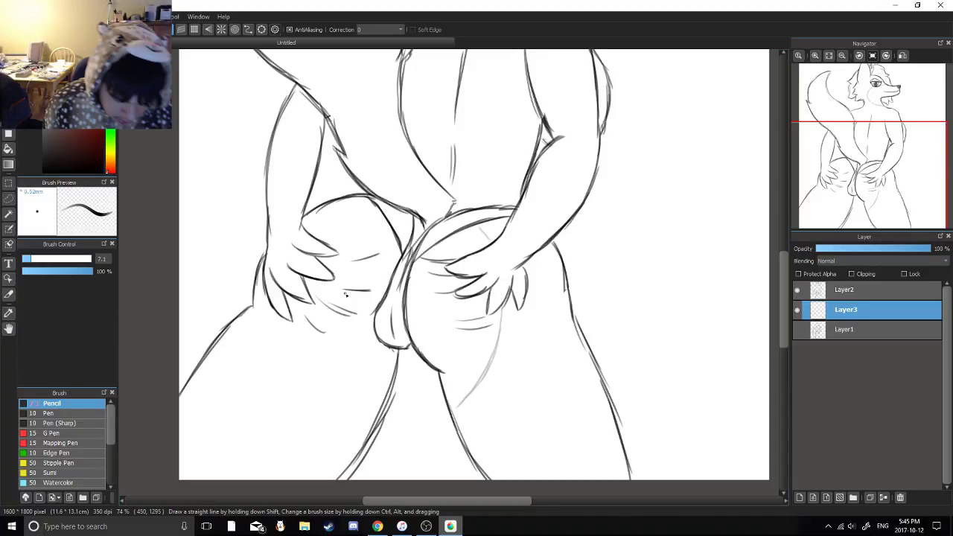
{"action": "scroll", "coordinate": [379, 404], "scroll_direction": "up", "scroll_amount": 2}
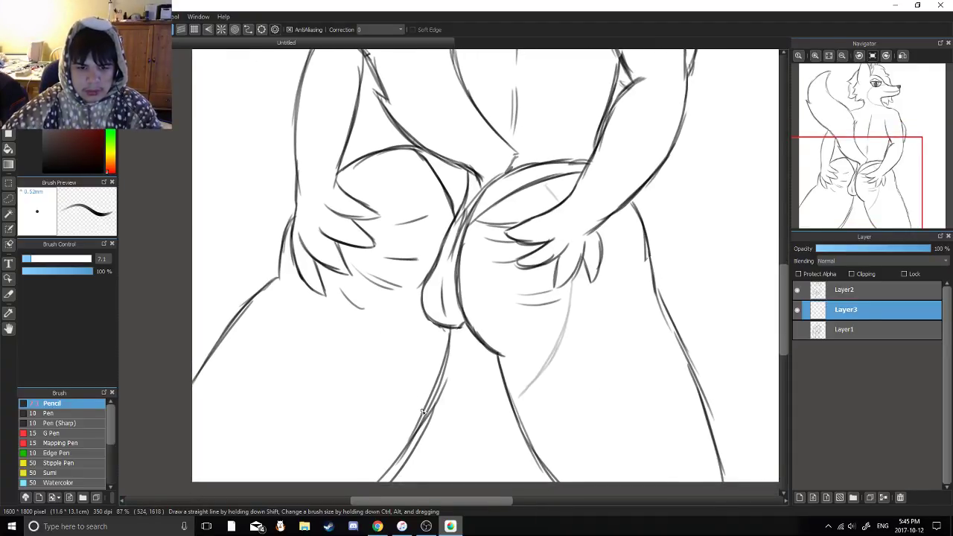
{"action": "mouse_move", "coordinate": [408, 408]}
{"action": "left_mouse_down"}
{"action": "mouse_move", "coordinate": [363, 294]}
{"action": "mouse_move", "coordinate": [369, 259]}
{"action": "left_mouse_up"}
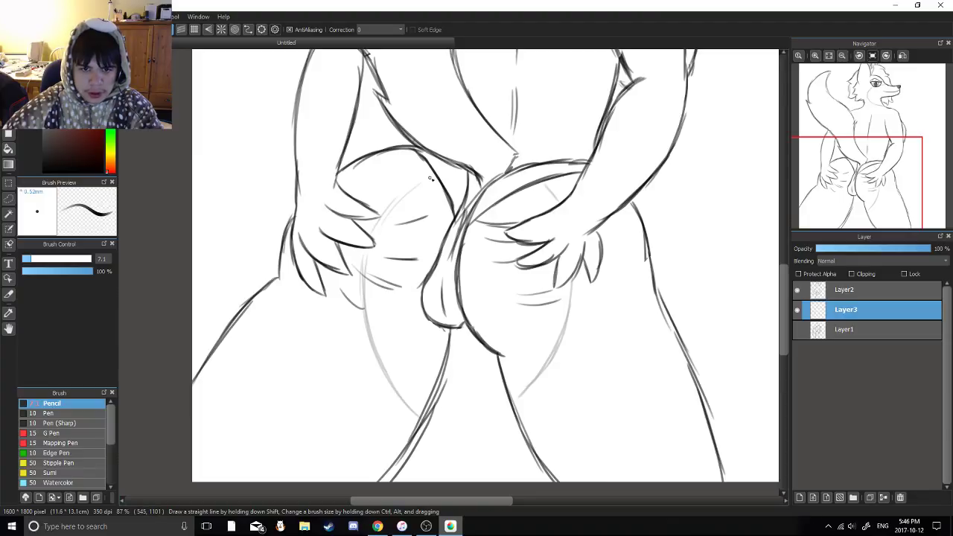
Fill the fox's muzzle marking with gray on Layer3
{"action": "scroll", "coordinate": [387, 313], "scroll_direction": "down", "scroll_amount": 4}
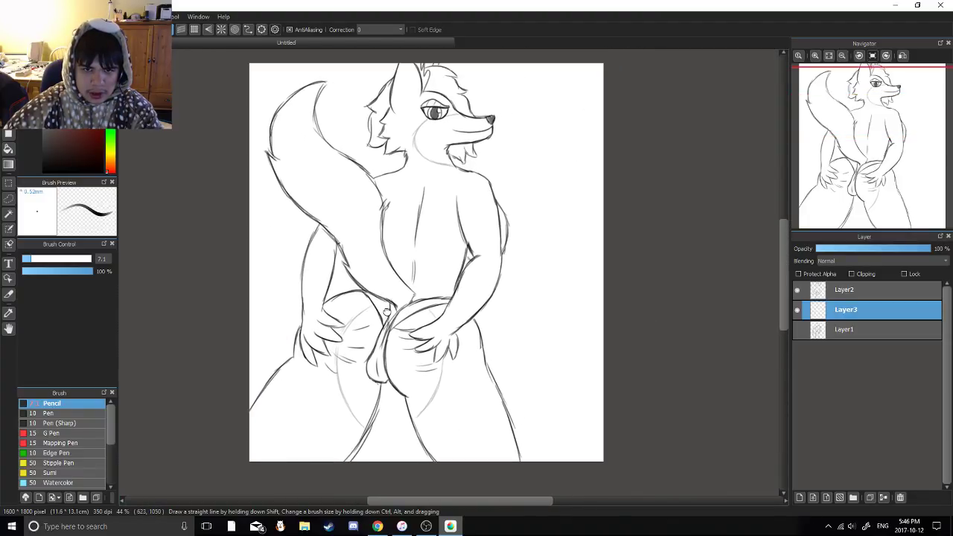
{"action": "left_click", "coordinate": [8, 149]}
{"action": "left_click", "coordinate": [443, 177]}
Try to fill the marking areas on both hips with gray on Layer3
{"action": "left_click", "coordinate": [400, 398]}
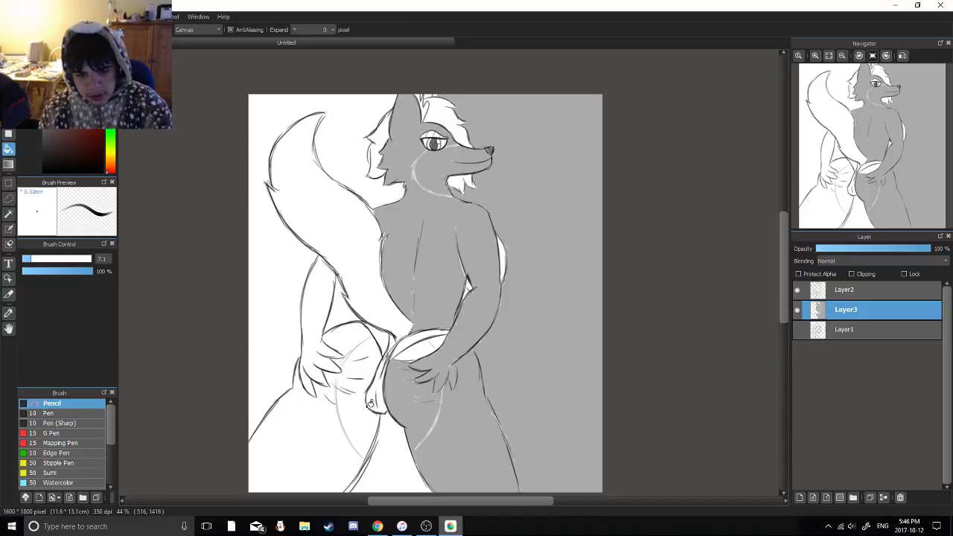
{"action": "left_click", "coordinate": [374, 400]}
{"action": "key", "text": "ctrl+z"}
{"action": "key", "text": "ctrl+z"}
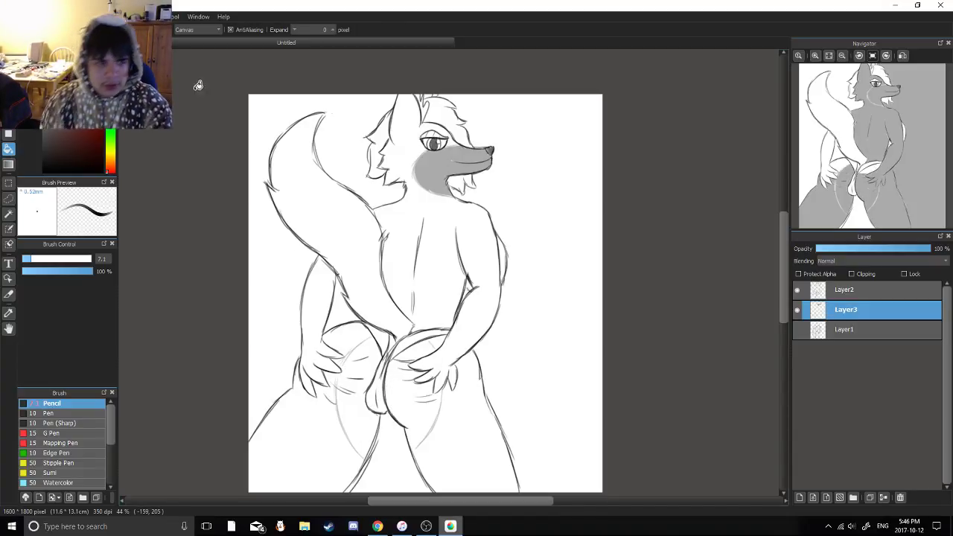
{"action": "key", "text": "b"}
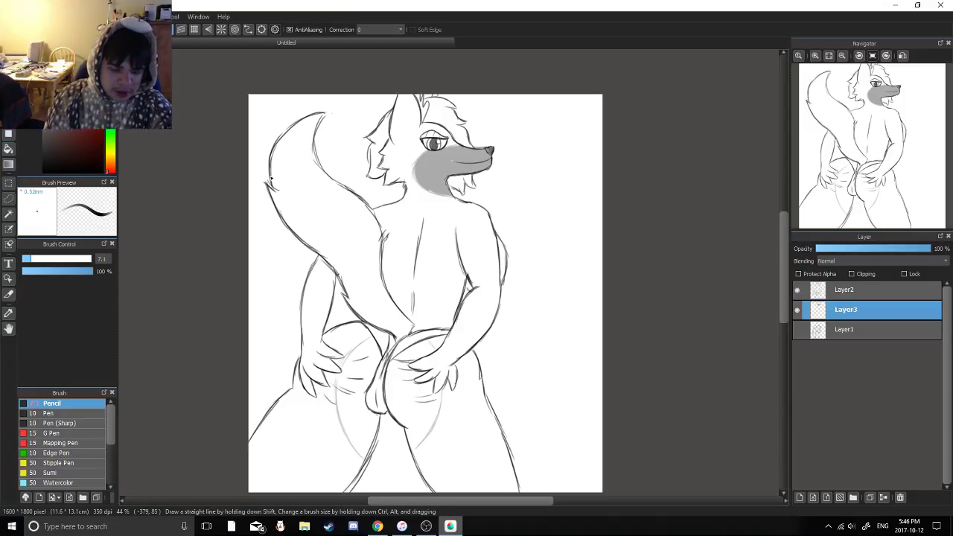
{"action": "scroll", "coordinate": [420, 313], "scroll_direction": "up", "scroll_amount": 1}
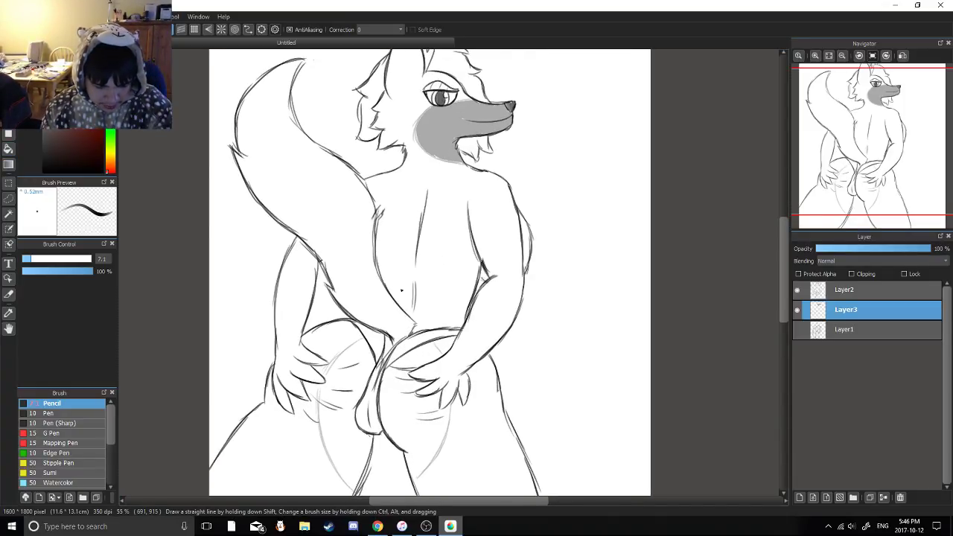
{"action": "left_click_drag", "start_coordinate": [401, 290], "coordinate": [391, 262]}
{"action": "key", "text": "g"}
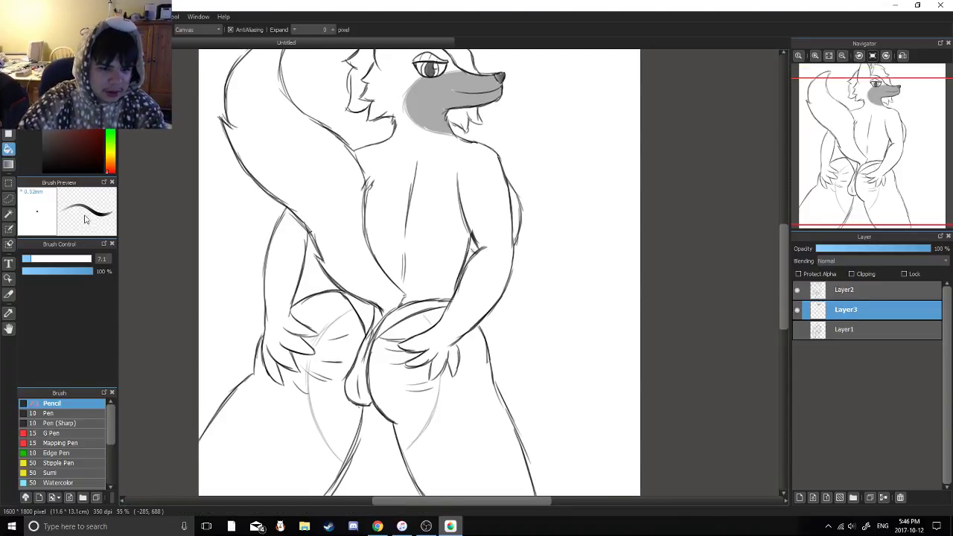
{"action": "left_click", "coordinate": [332, 405]}
{"action": "key", "text": "ctrl+z"}
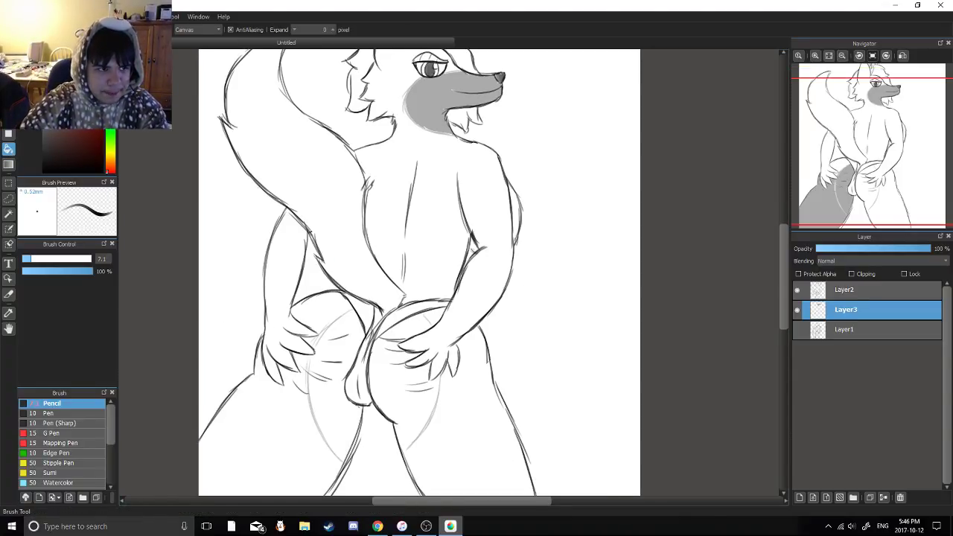
Extend the lower end of the right hip's marking line to meet the thigh outline
{"action": "key", "text": "b"}
{"action": "left_click_drag", "start_coordinate": [308, 307], "coordinate": [315, 286]}
{"action": "scroll", "coordinate": [315, 286], "scroll_direction": "up", "scroll_amount": 3}
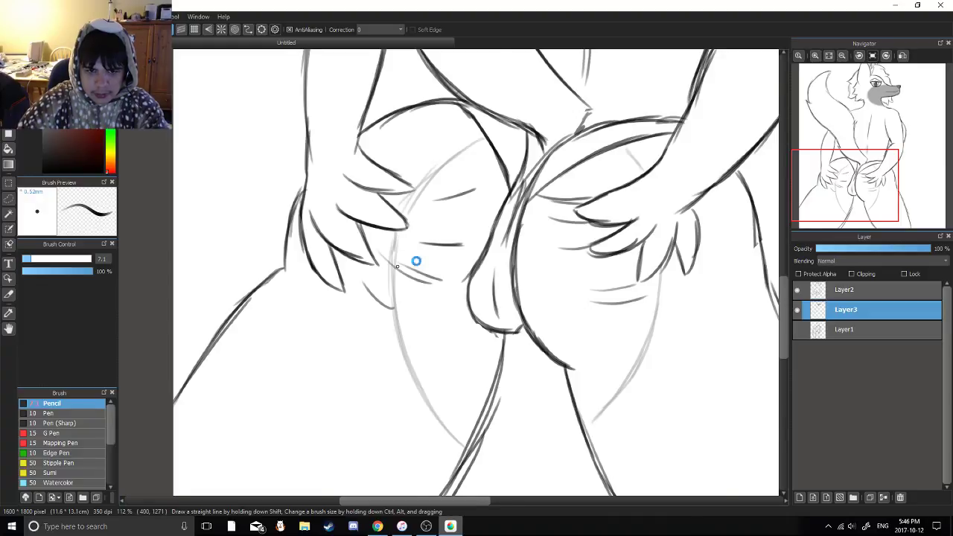
{"action": "mouse_move", "coordinate": [417, 264]}
{"action": "left_mouse_down"}
{"action": "mouse_move", "coordinate": [338, 243]}
{"action": "mouse_move", "coordinate": [335, 218]}
{"action": "left_mouse_up"}
{"action": "left_click_drag", "start_coordinate": [414, 364], "coordinate": [395, 383]}
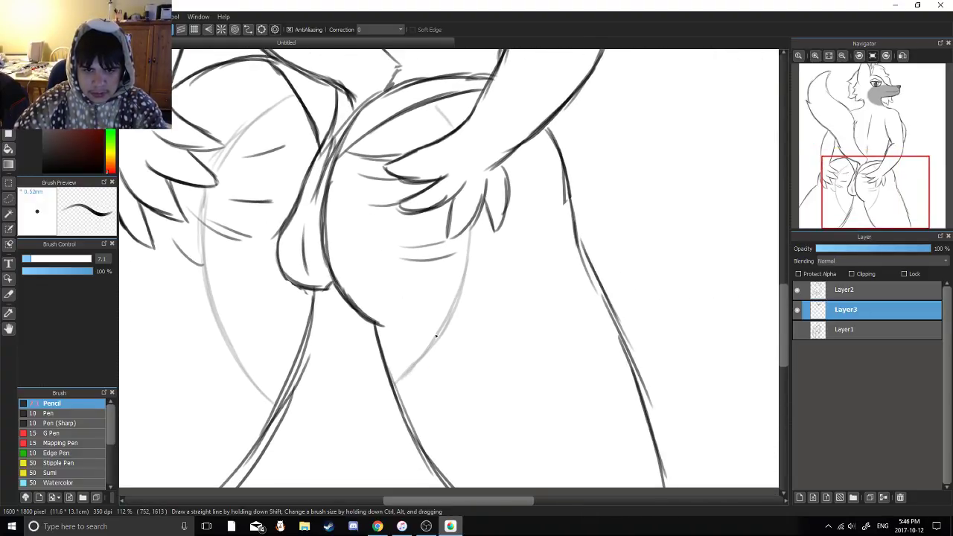
{"action": "scroll", "coordinate": [451, 192], "scroll_direction": "up", "scroll_amount": 2}
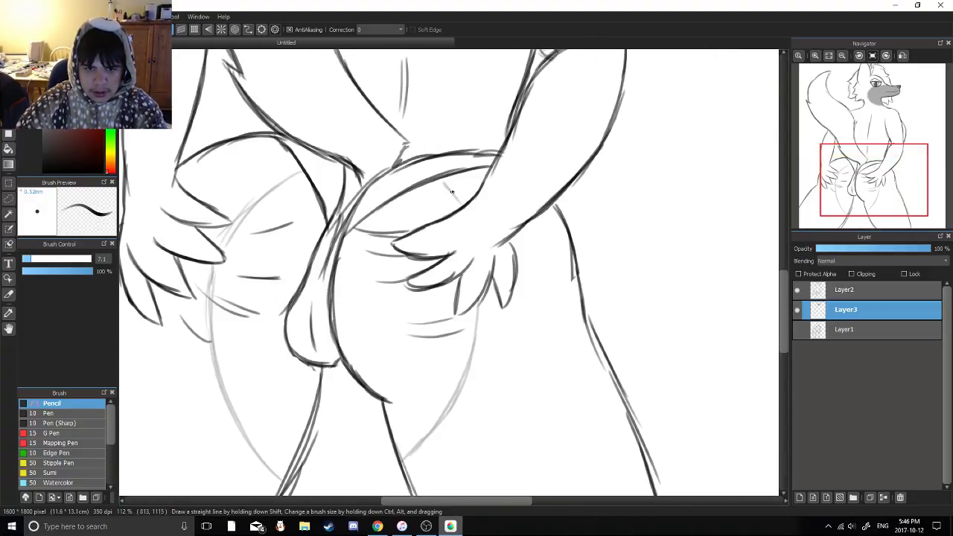
{"action": "scroll", "coordinate": [453, 319], "scroll_direction": "down", "scroll_amount": 2}
Try to fill the right hip's marking area with gray
{"action": "left_click", "coordinate": [8, 149]}
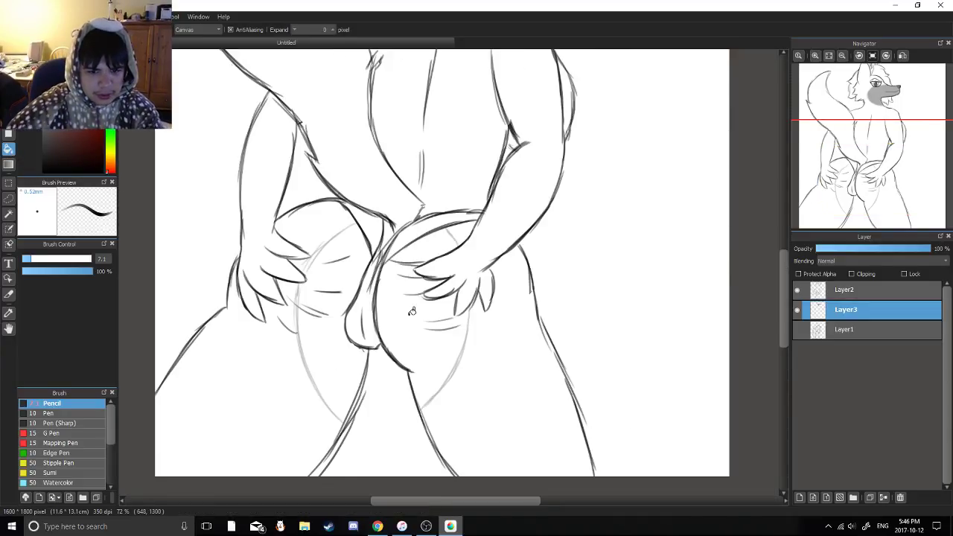
{"action": "left_click", "coordinate": [412, 311]}
{"action": "key", "text": "ctrl+z"}
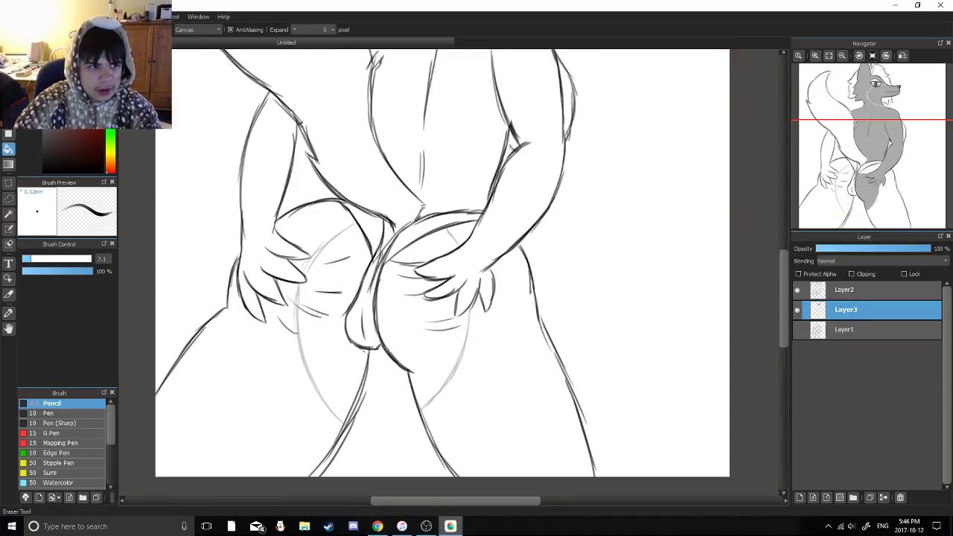
Fill the right hip's marking area with gray, including the section above the hand, on Layer3
{"action": "key", "text": "b"}
{"action": "scroll", "coordinate": [411, 316], "scroll_direction": "up", "scroll_amount": 4}
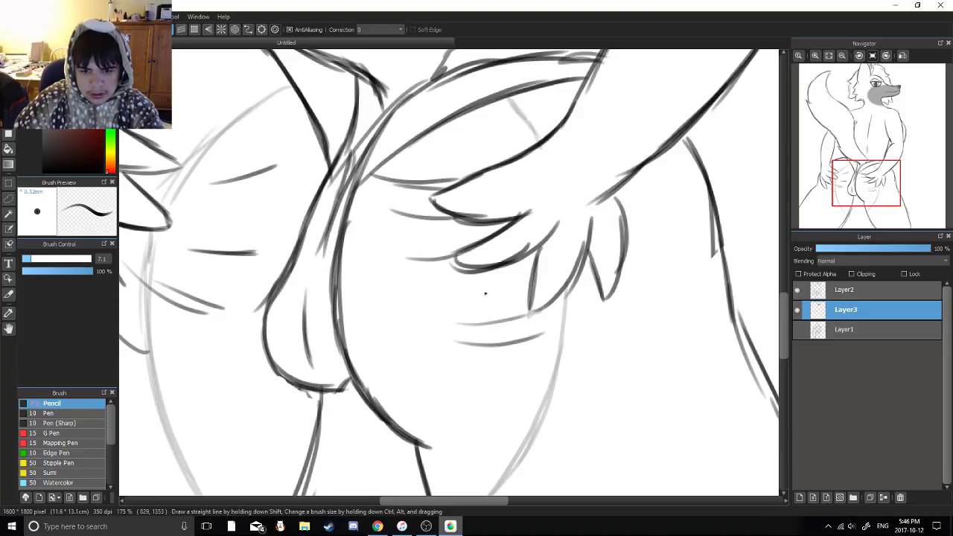
{"action": "key", "text": "g"}
{"action": "left_click", "coordinate": [410, 292]}
{"action": "scroll", "coordinate": [426, 249], "scroll_direction": "down", "scroll_amount": 3}
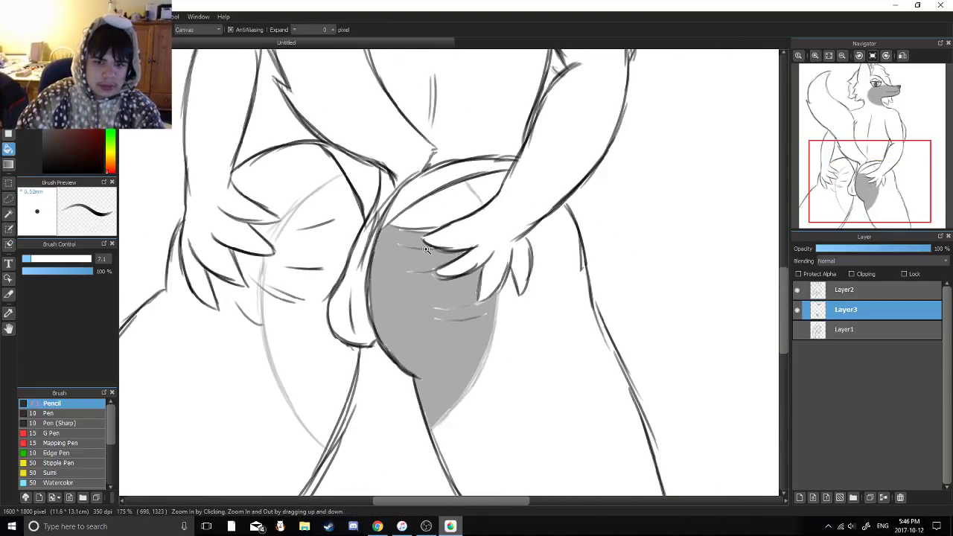
{"action": "scroll", "coordinate": [426, 250], "scroll_direction": "down", "scroll_amount": 4}
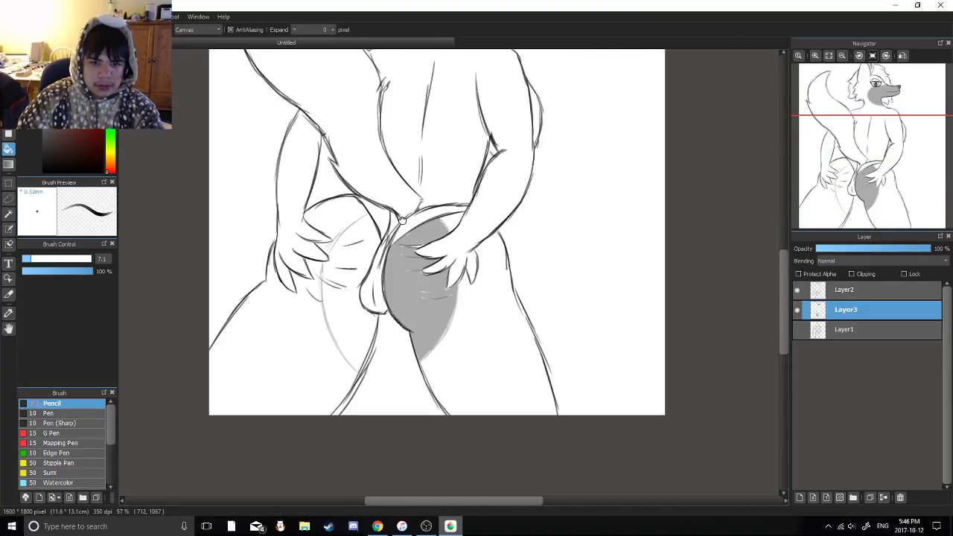
Try to fill the head, back and right arm with darker gray on Layer3
{"action": "left_click_drag", "start_coordinate": [402, 221], "coordinate": [333, 344]}
{"action": "left_click_drag", "start_coordinate": [400, 190], "coordinate": [419, 255]}
{"action": "scroll", "coordinate": [353, 161], "scroll_direction": "up", "scroll_amount": 2}
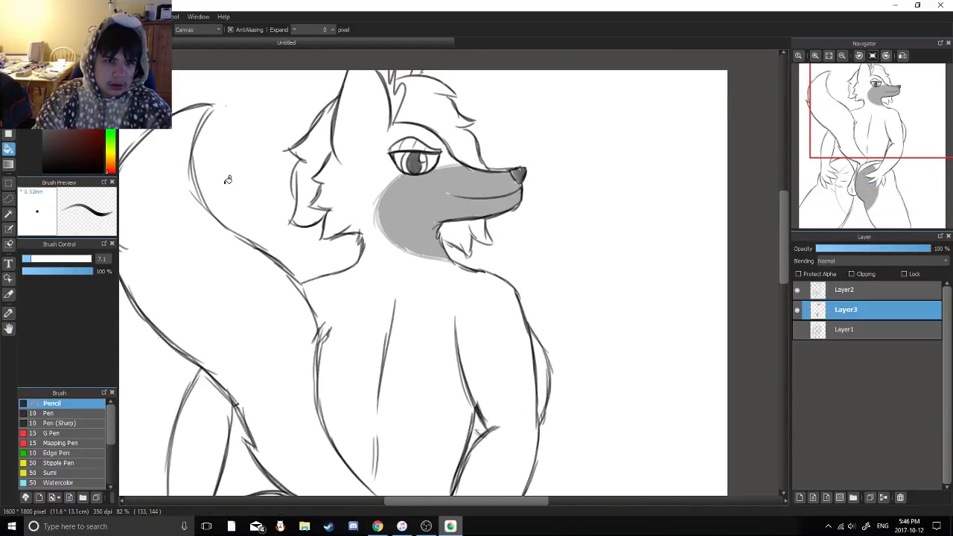
{"action": "left_click", "coordinate": [368, 176]}
{"action": "left_click_drag", "start_coordinate": [362, 234], "coordinate": [361, 298]}
{"action": "left_click_drag", "start_coordinate": [361, 306], "coordinate": [360, 291]}
{"action": "scroll", "coordinate": [364, 261], "scroll_direction": "up", "scroll_amount": 1}
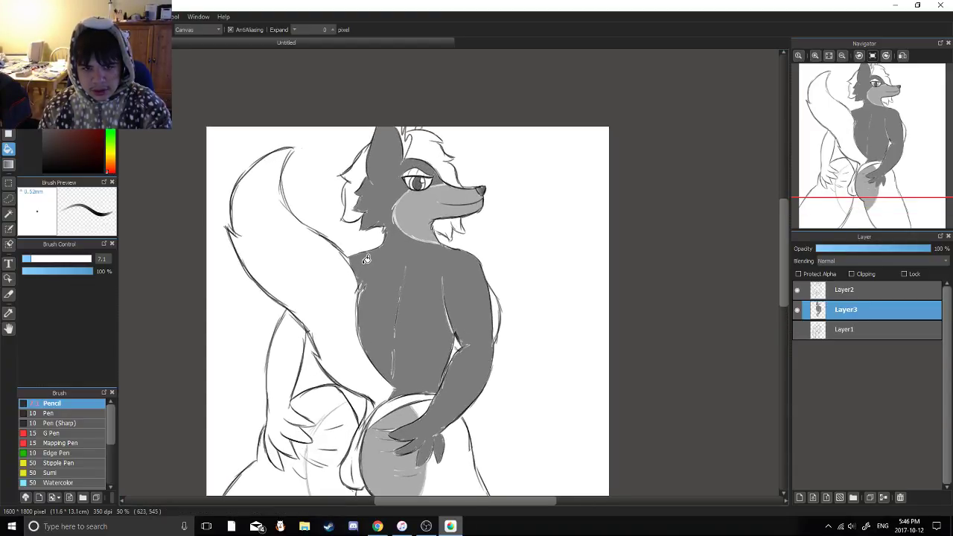
{"action": "key", "text": "ctrl+z"}
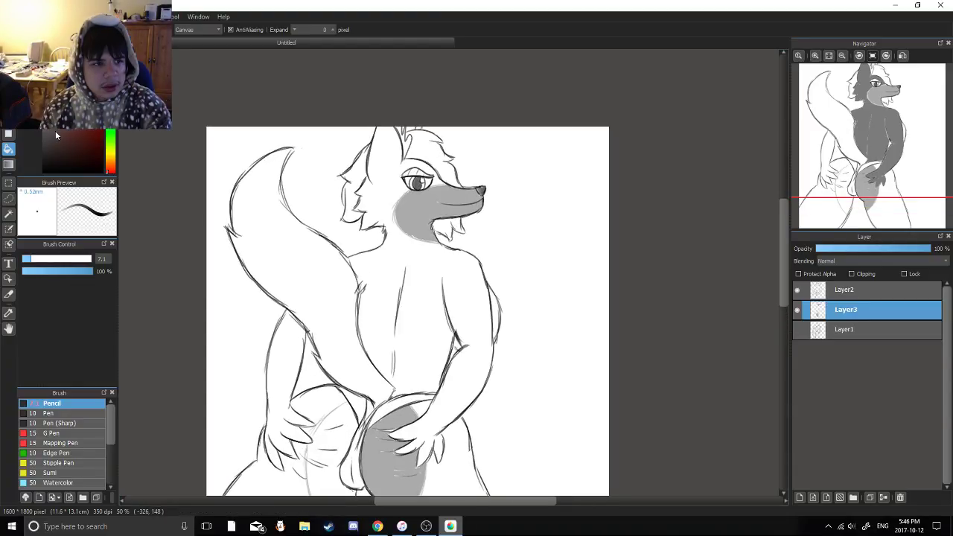
Try to fill the head, back, both arms and both legs with darker gray on Layer3
{"action": "left_click", "coordinate": [377, 201]}
{"action": "left_click", "coordinate": [291, 354]}
{"action": "left_click_drag", "start_coordinate": [313, 322], "coordinate": [382, 171]}
{"action": "left_click", "coordinate": [364, 368]}
{"action": "left_click", "coordinate": [364, 367]}
{"action": "left_click", "coordinate": [492, 351]}
{"action": "left_click", "coordinate": [386, 246]}
{"action": "scroll", "coordinate": [387, 246], "scroll_direction": "down", "scroll_amount": 2}
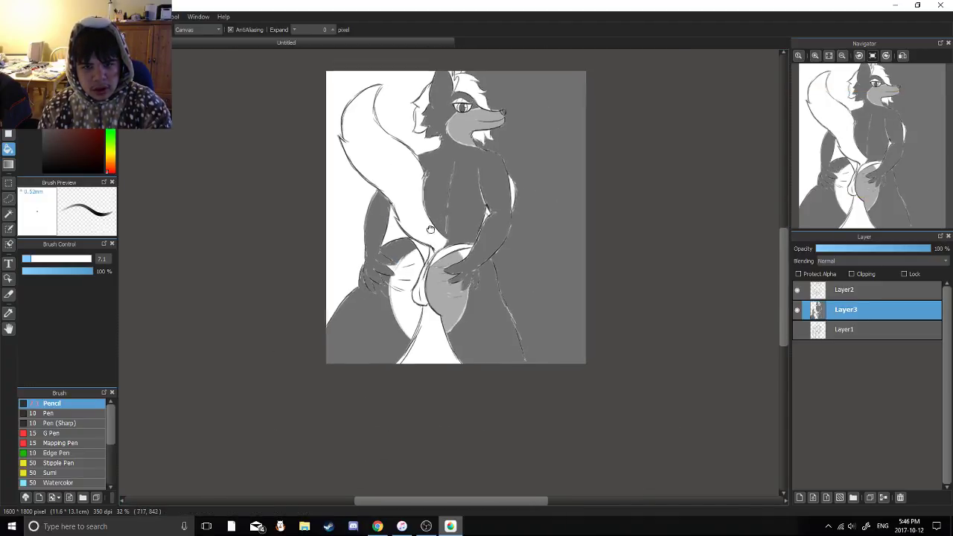
{"action": "left_click_drag", "start_coordinate": [445, 176], "coordinate": [378, 276]}
{"action": "key", "text": "ctrl+z"}
{"action": "key", "text": "ctrl+z"}
{"action": "key", "text": "ctrl+z"}
{"action": "key", "text": "ctrl+z"}
{"action": "key", "text": "ctrl+z"}
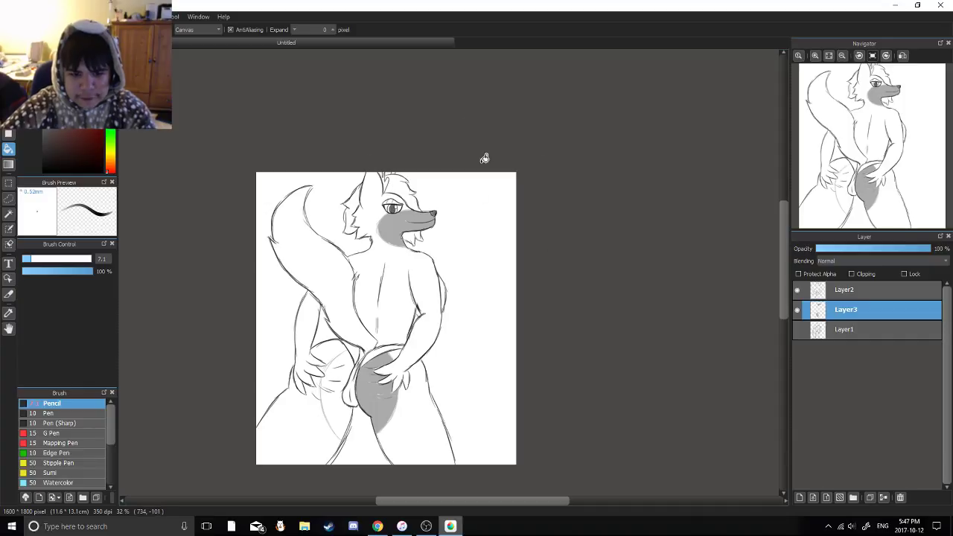
Add a new layer directly beneath Layer3 and set its opacity to 66%
{"action": "left_click", "coordinate": [800, 498]}
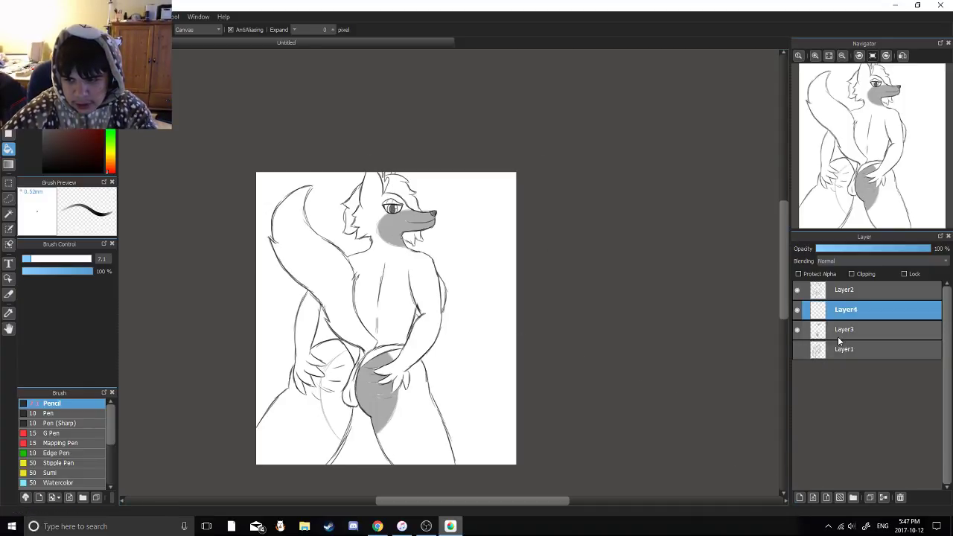
{"action": "left_click_drag", "start_coordinate": [839, 340], "coordinate": [839, 341]}
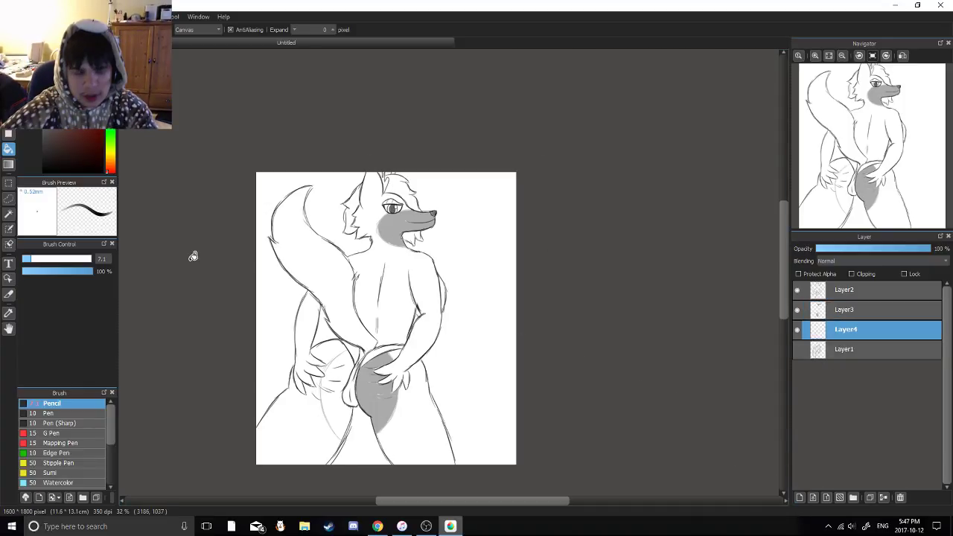
{"action": "left_click_drag", "start_coordinate": [875, 259], "coordinate": [862, 254]}
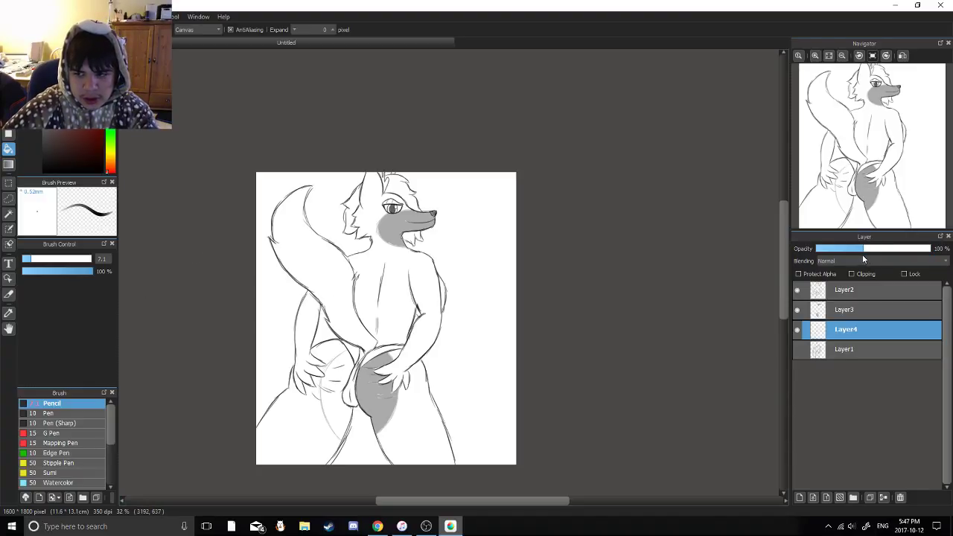
{"action": "left_click", "coordinate": [385, 283]}
{"action": "key", "text": "ctrl+z"}
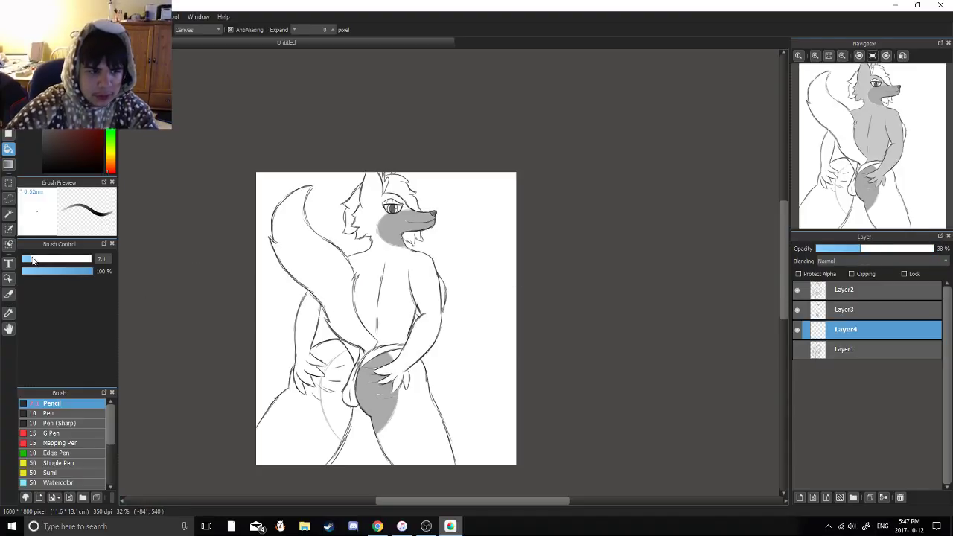
{"action": "left_click_drag", "start_coordinate": [867, 251], "coordinate": [893, 252]}
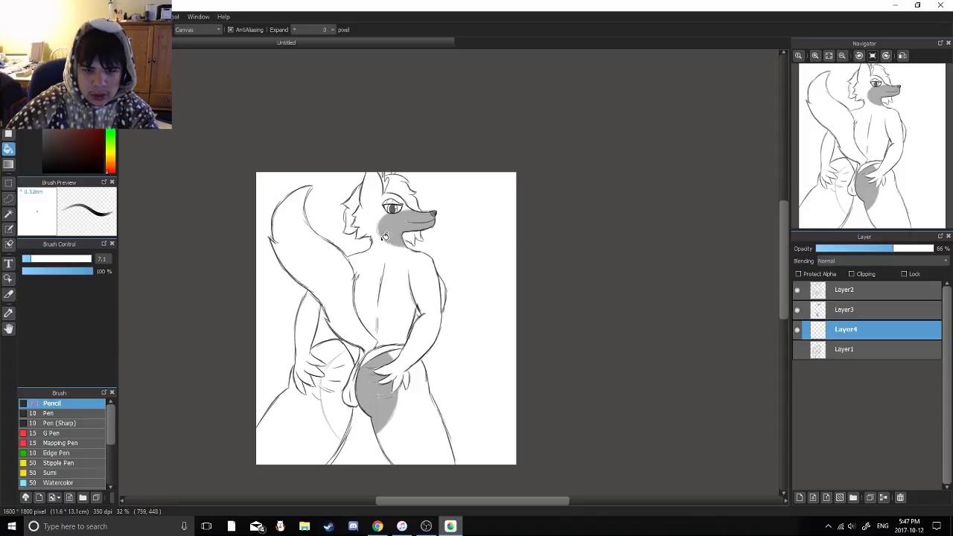
Fill the fox's head, back and right arm with gray on Layer4
{"action": "left_click", "coordinate": [414, 264]}
{"action": "left_click_drag", "start_coordinate": [401, 303], "coordinate": [474, 244]}
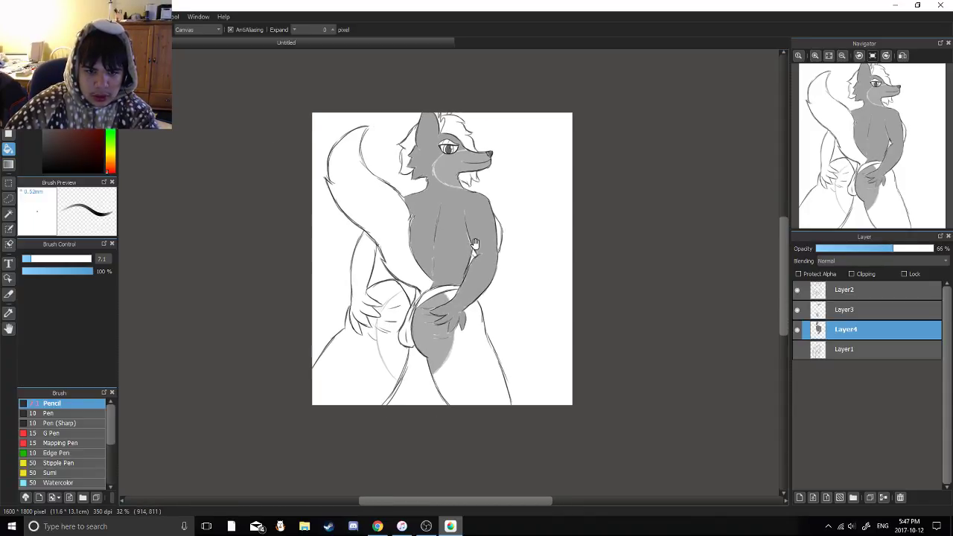
{"action": "left_click", "coordinate": [383, 342]}
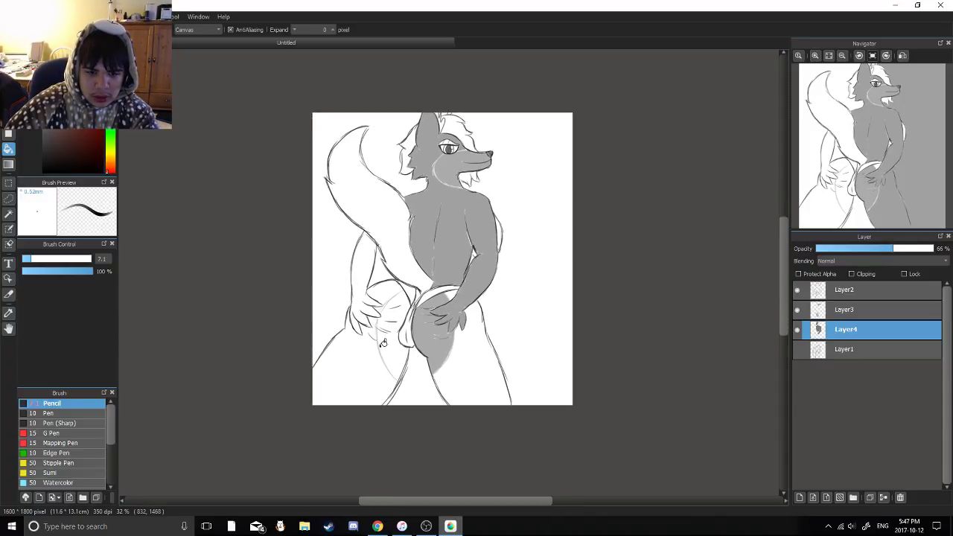
Fill the left leg, the upper left hip outside the marking and the left arm with gray on Layer4
{"action": "left_click", "coordinate": [365, 353]}
{"action": "left_click", "coordinate": [384, 295]}
{"action": "scroll", "coordinate": [381, 304], "scroll_direction": "up", "scroll_amount": 5}
{"action": "left_click", "coordinate": [372, 311]}
{"action": "left_click_drag", "start_coordinate": [376, 320], "coordinate": [459, 463]}
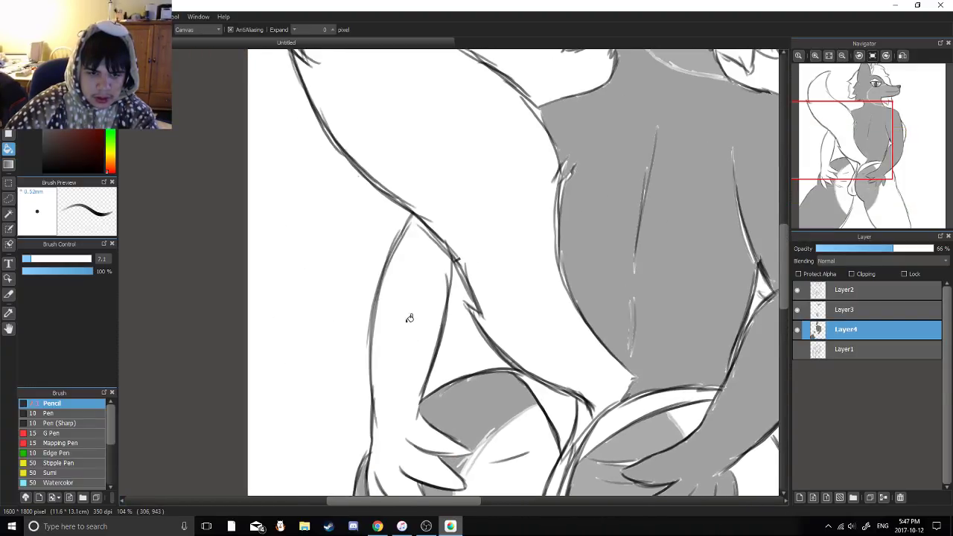
{"action": "left_click", "coordinate": [411, 319]}
{"action": "mouse_move", "coordinate": [421, 327]}
{"action": "left_mouse_down"}
{"action": "mouse_move", "coordinate": [320, 235]}
{"action": "mouse_move", "coordinate": [341, 206]}
{"action": "left_mouse_up"}
Fill the fox's right leg and the small open patch beside the right hand with gray on Layer4
{"action": "left_click", "coordinate": [8, 87]}
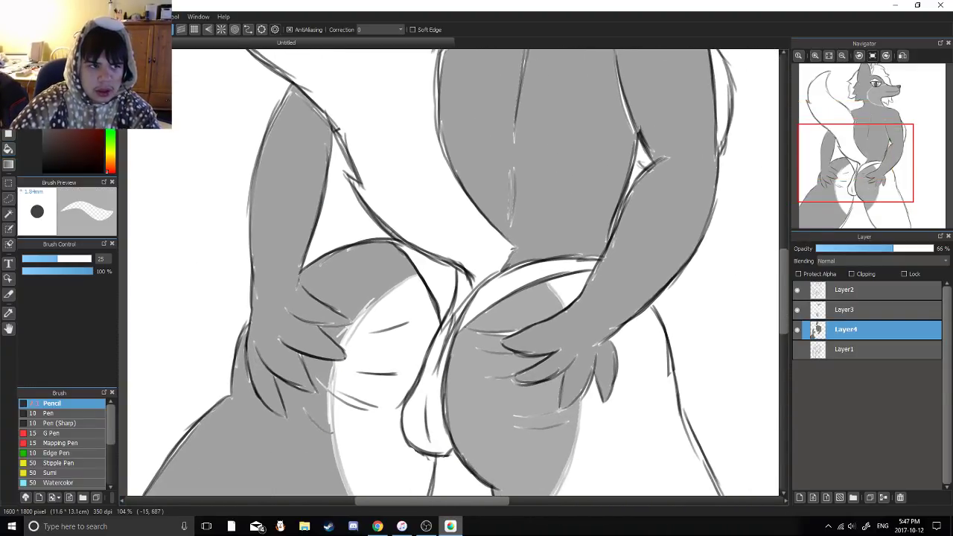
{"action": "left_click", "coordinate": [8, 72]}
{"action": "left_click_drag", "start_coordinate": [568, 308], "coordinate": [517, 184]}
{"action": "left_click_drag", "start_coordinate": [604, 366], "coordinate": [484, 243]}
{"action": "left_click_drag", "start_coordinate": [503, 280], "coordinate": [526, 399]}
{"action": "left_click_drag", "start_coordinate": [489, 218], "coordinate": [491, 174]}
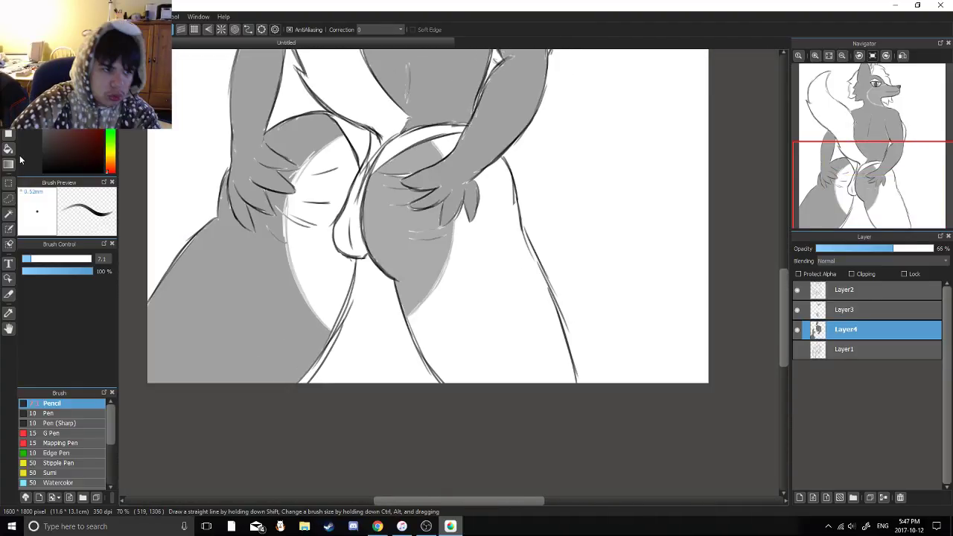
{"action": "left_click", "coordinate": [8, 149]}
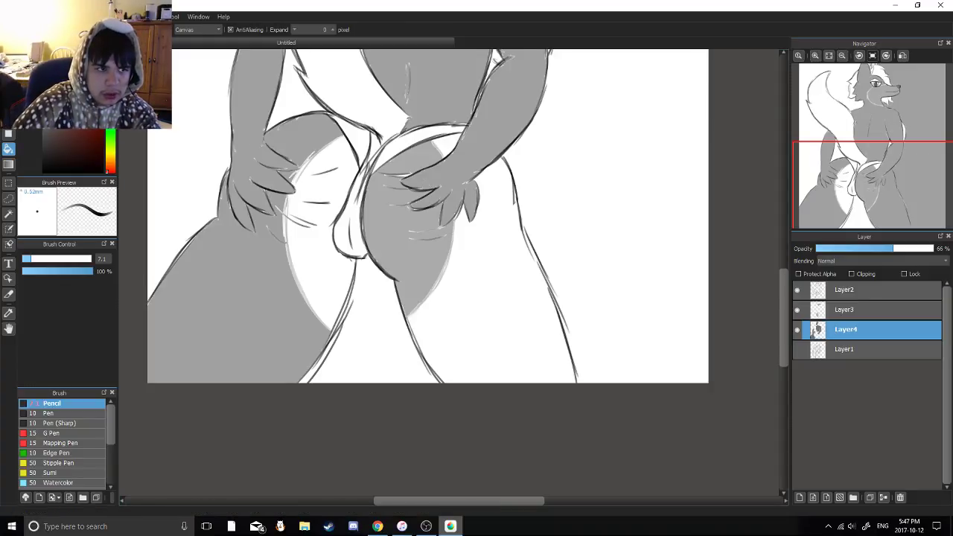
{"action": "left_click", "coordinate": [8, 68]}
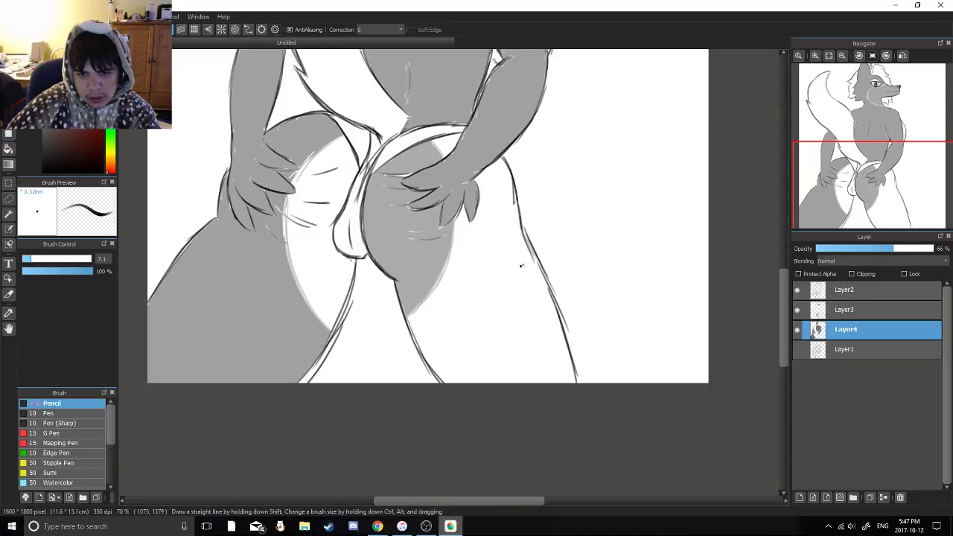
{"action": "key", "text": "g"}
{"action": "left_click", "coordinate": [493, 320]}
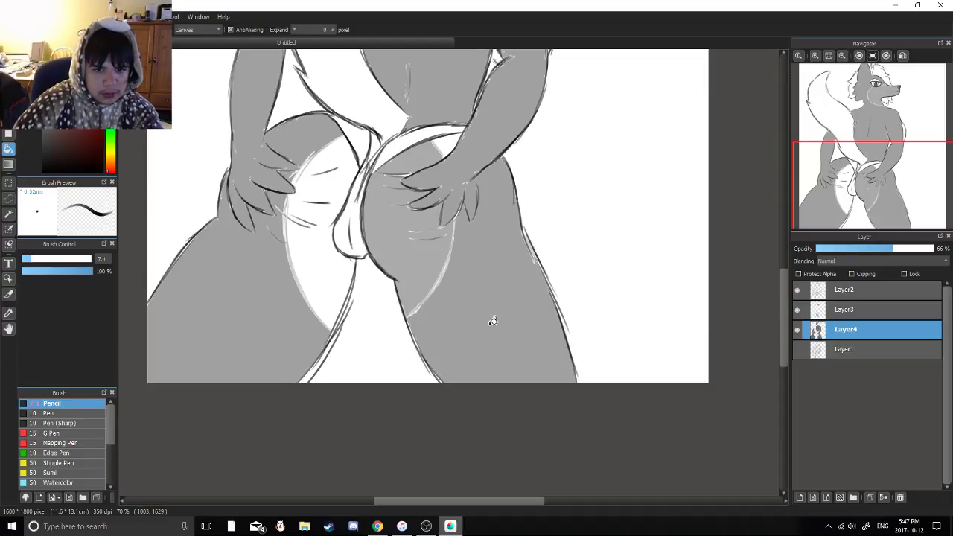
{"action": "left_click", "coordinate": [448, 147]}
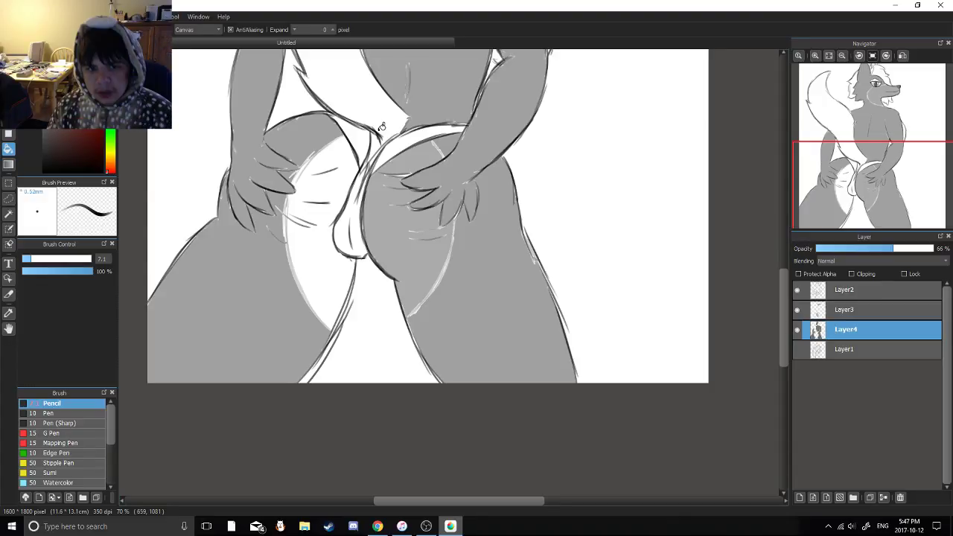
Fill the left and right hip markings and the muzzle marking with light gray
{"action": "left_click_drag", "start_coordinate": [340, 213], "coordinate": [343, 318]}
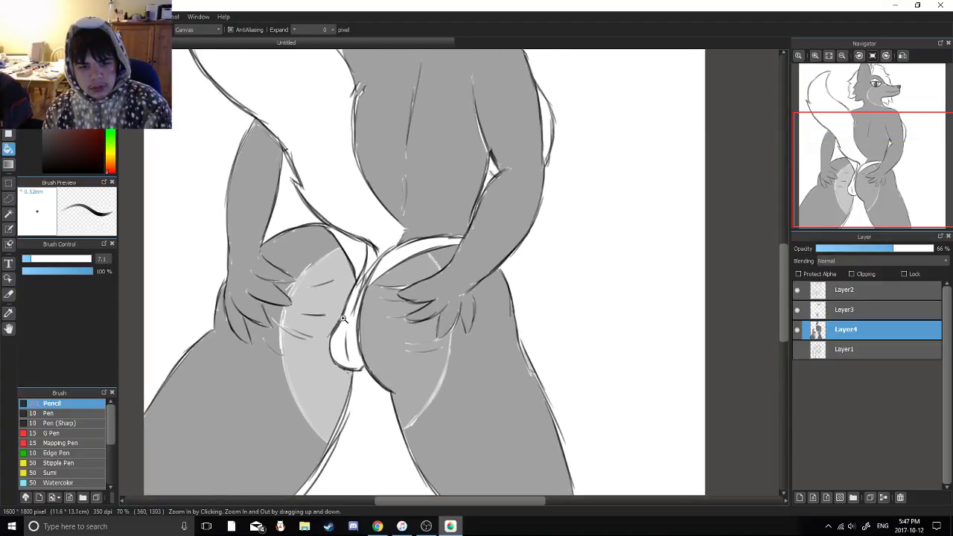
{"action": "left_click", "coordinate": [835, 313]}
{"action": "scroll", "coordinate": [433, 276], "scroll_direction": "down", "scroll_amount": 2}
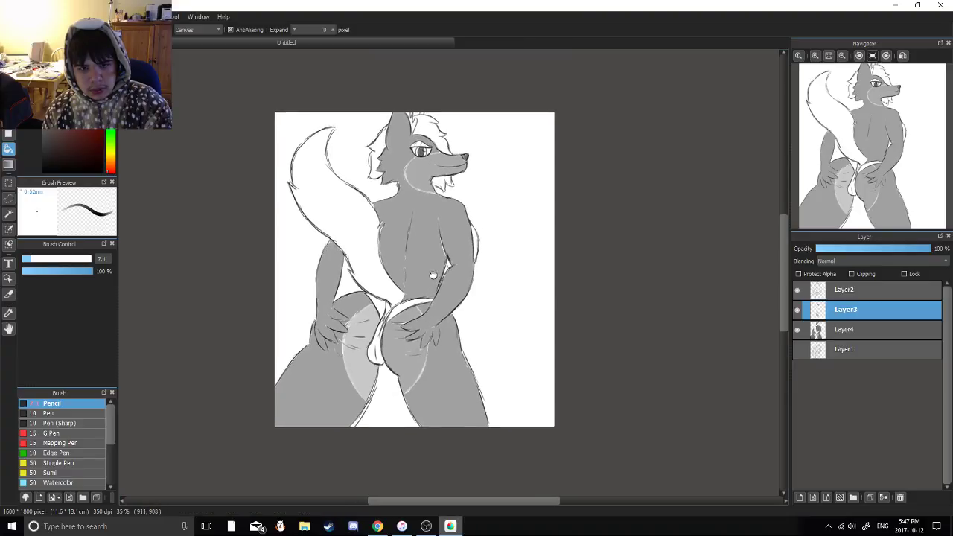
{"action": "left_click_drag", "start_coordinate": [434, 275], "coordinate": [432, 290]}
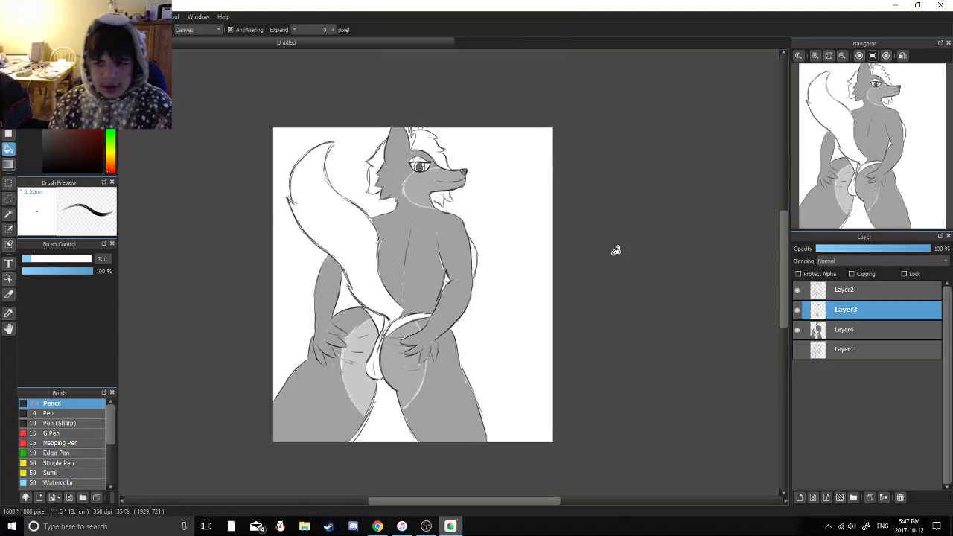
{"action": "left_click", "coordinate": [402, 329]}
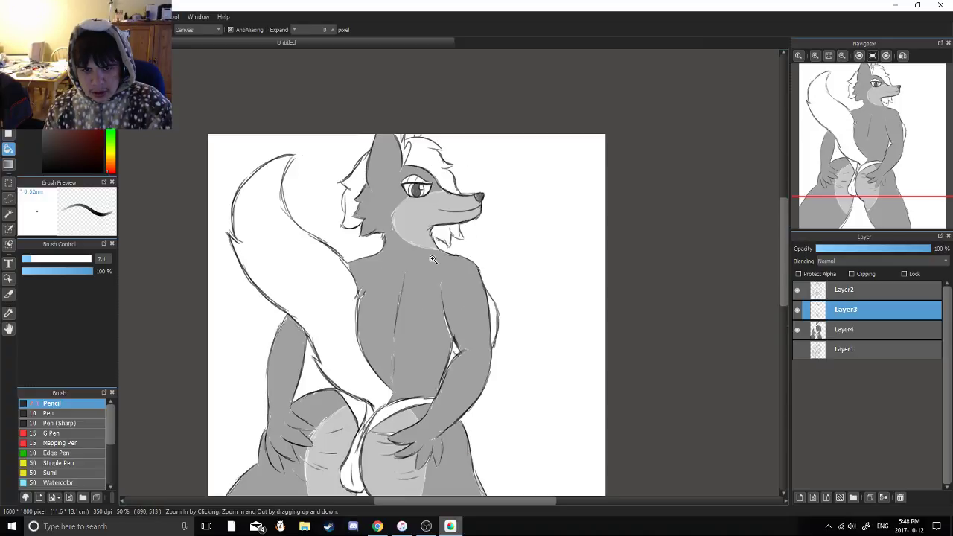
Fill the fox's hair, the fur behind the ear and the chin tuft with red on Layer3
{"action": "left_click_drag", "start_coordinate": [433, 260], "coordinate": [406, 213]}
{"action": "left_click_drag", "start_coordinate": [321, 215], "coordinate": [346, 340]}
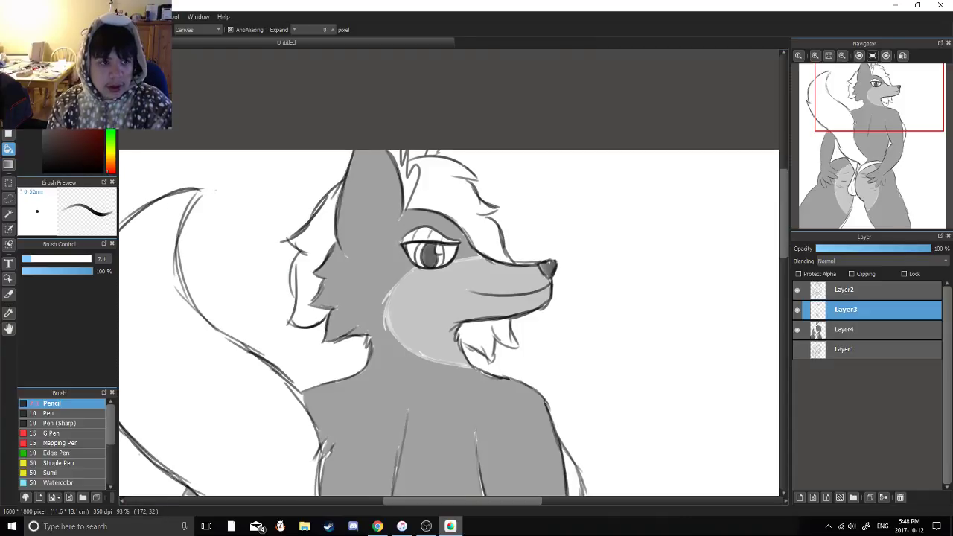
{"action": "left_click", "coordinate": [323, 233]}
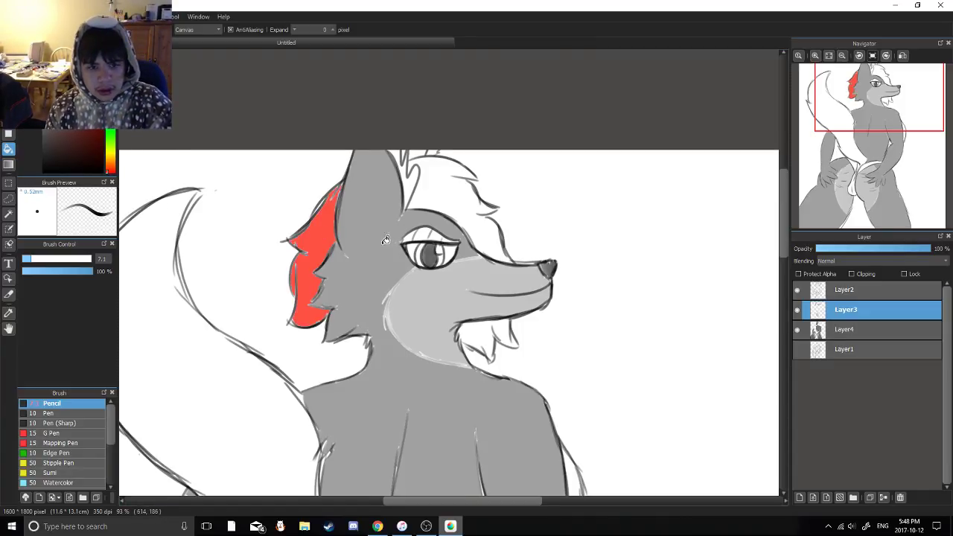
{"action": "left_click", "coordinate": [450, 194]}
{"action": "left_click_drag", "start_coordinate": [450, 195], "coordinate": [429, 305]}
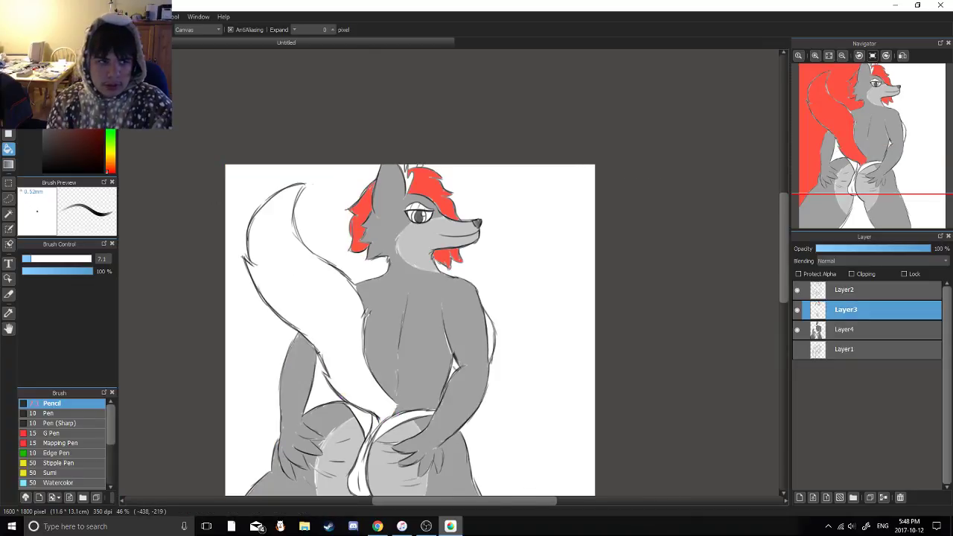
Close the gap in the tail tip's outline with red pencil strokes and fill the tail with red on Layer3
{"action": "key", "text": "b"}
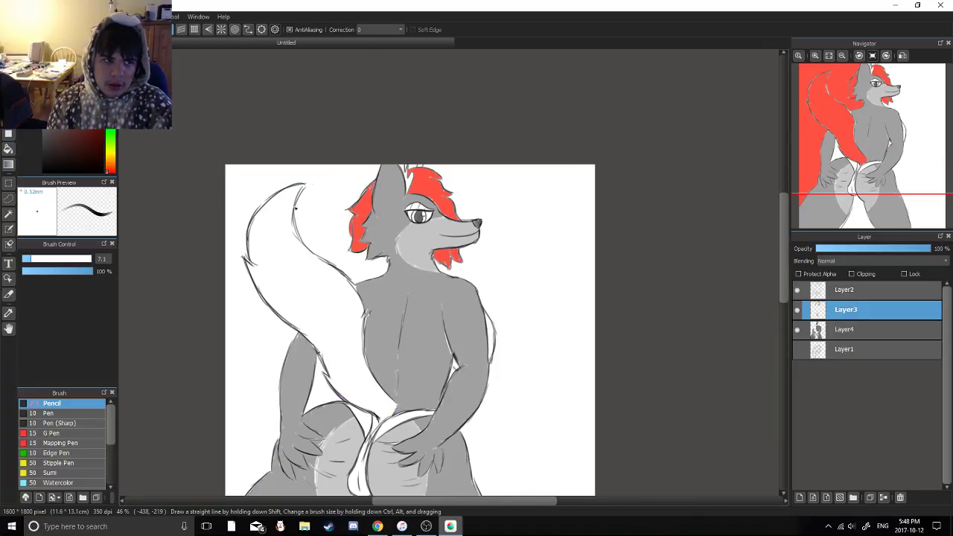
{"action": "mouse_move", "coordinate": [290, 283]}
{"action": "left_mouse_down"}
{"action": "mouse_move", "coordinate": [274, 239]}
{"action": "mouse_move", "coordinate": [316, 331]}
{"action": "left_mouse_up"}
{"action": "left_click_drag", "start_coordinate": [316, 331], "coordinate": [328, 224]}
{"action": "left_click_drag", "start_coordinate": [350, 189], "coordinate": [333, 216]}
{"action": "mouse_move", "coordinate": [331, 264]}
{"action": "left_mouse_down"}
{"action": "mouse_move", "coordinate": [356, 384]}
{"action": "mouse_move", "coordinate": [337, 252]}
{"action": "left_mouse_up"}
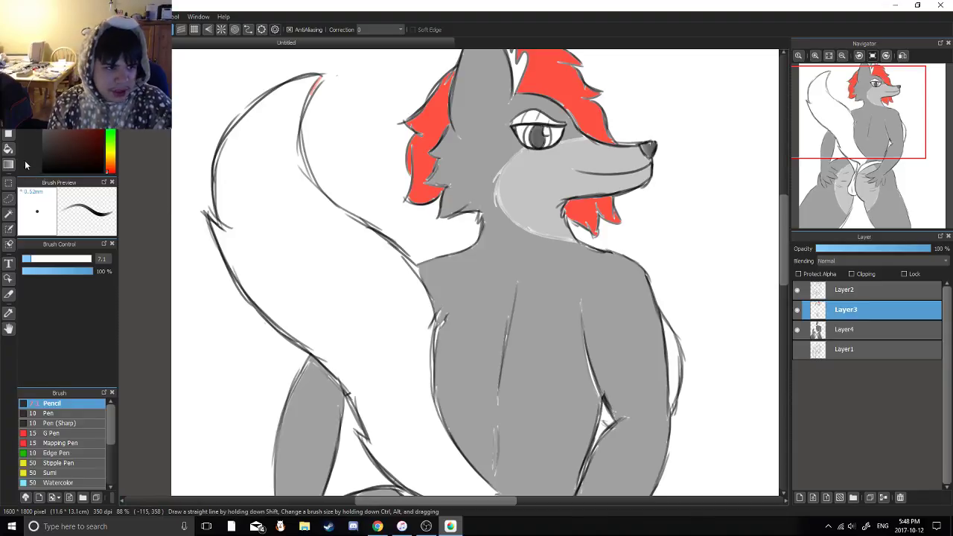
{"action": "key", "text": "g"}
{"action": "left_click", "coordinate": [333, 293]}
{"action": "scroll", "coordinate": [371, 248], "scroll_direction": "down", "scroll_amount": 3}
{"action": "left_click_drag", "start_coordinate": [367, 281], "coordinate": [291, 209]}
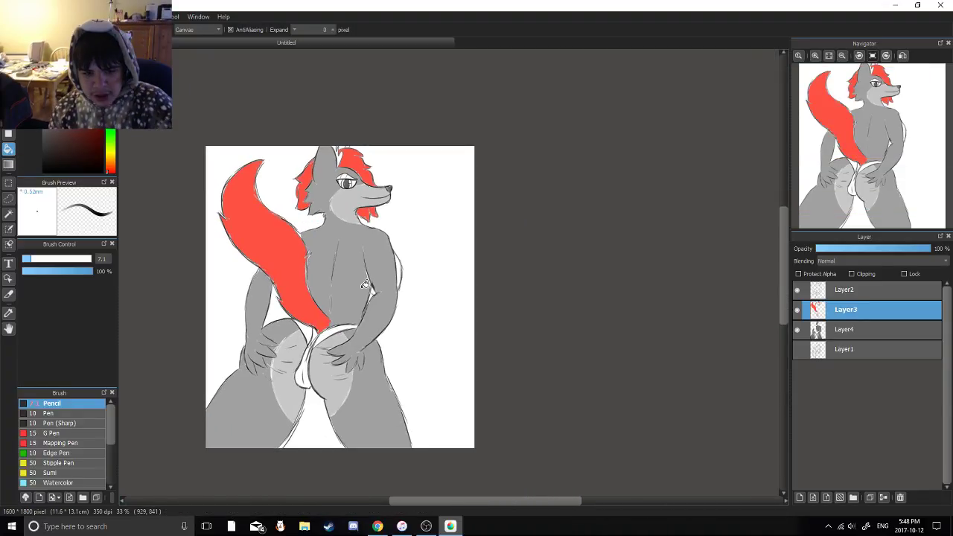
Shade the fox's upper eyelid with darker gray pencil strokes on Layer3
{"action": "scroll", "coordinate": [364, 285], "scroll_direction": "up", "scroll_amount": 3}
{"action": "scroll", "coordinate": [266, 240], "scroll_direction": "up", "scroll_amount": 2}
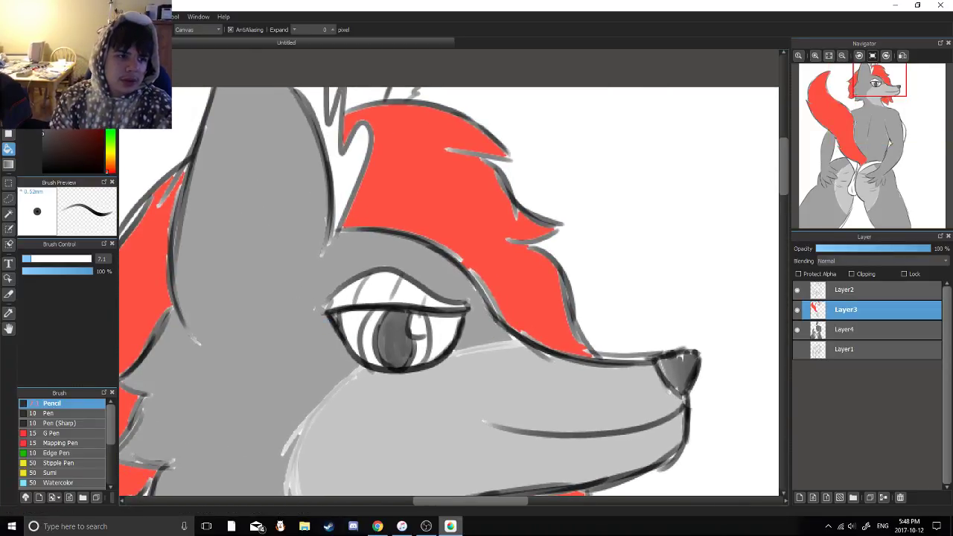
{"action": "key", "text": "b"}
{"action": "scroll", "coordinate": [365, 265], "scroll_direction": "up", "scroll_amount": 2}
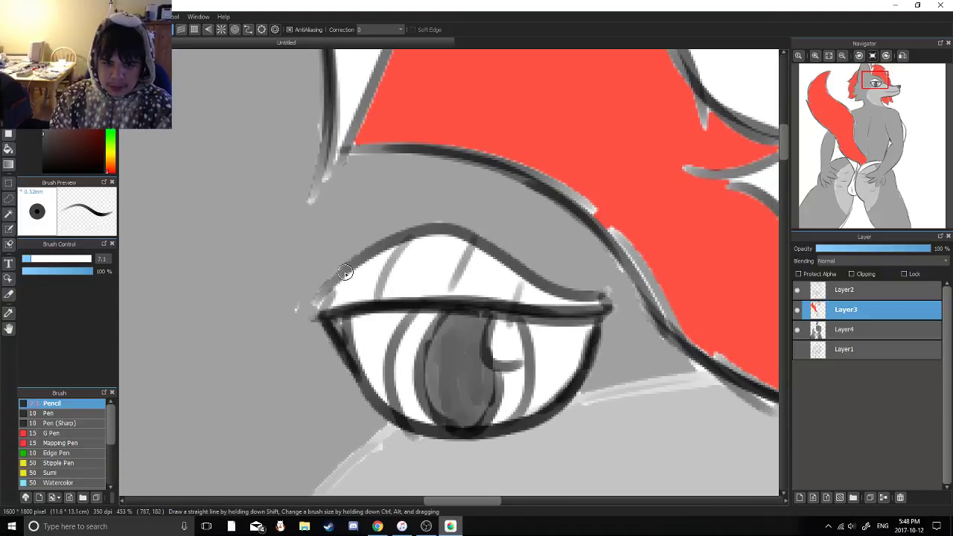
{"action": "mouse_move", "coordinate": [355, 271]}
{"action": "left_mouse_down"}
{"action": "mouse_move", "coordinate": [383, 257]}
{"action": "mouse_move", "coordinate": [404, 266]}
{"action": "mouse_move", "coordinate": [392, 288]}
{"action": "mouse_move", "coordinate": [551, 301]}
{"action": "mouse_move", "coordinate": [417, 247]}
{"action": "mouse_move", "coordinate": [468, 245]}
{"action": "mouse_move", "coordinate": [527, 281]}
{"action": "left_mouse_up"}
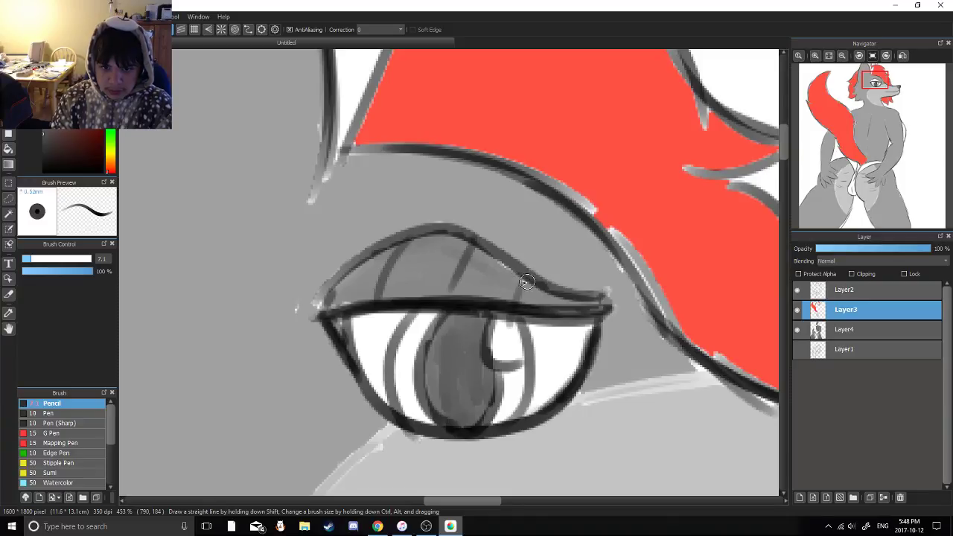
{"action": "scroll", "coordinate": [527, 282], "scroll_direction": "down", "scroll_amount": 10}
{"action": "left_click_drag", "start_coordinate": [570, 213], "coordinate": [461, 116]}
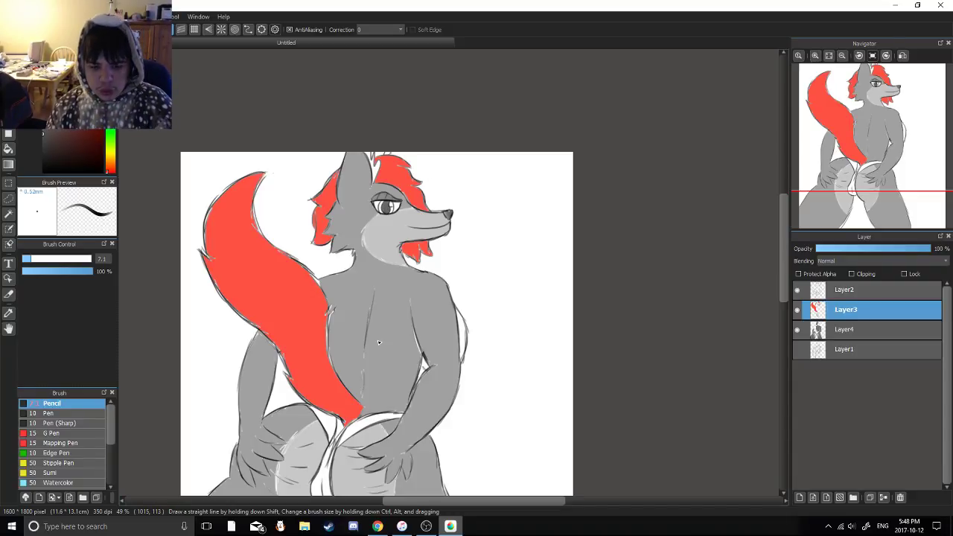
Switch to iTunes, look through the Night in the Woods Vol. 2 track list, and return to the drawing
{"action": "left_click", "coordinate": [378, 527]}
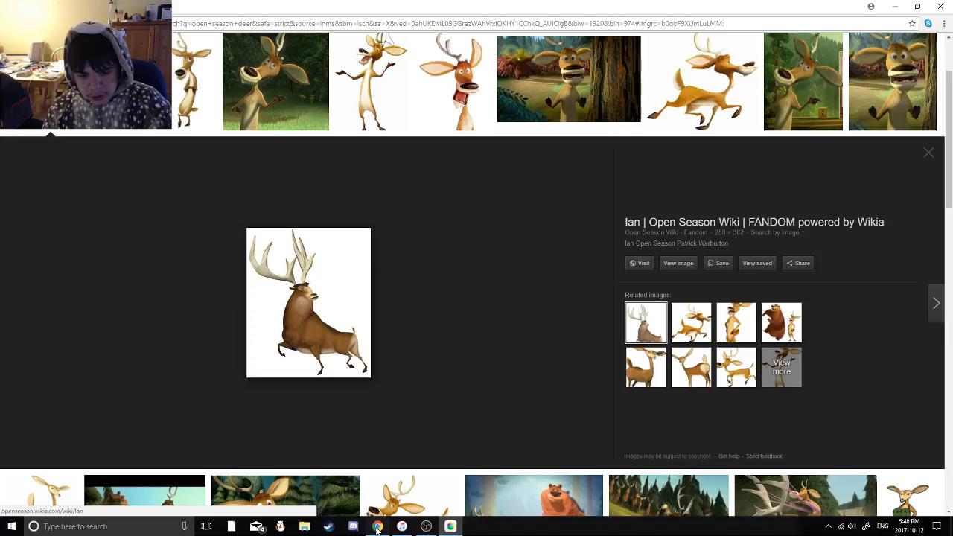
{"action": "middle_click", "coordinate": [377, 528]}
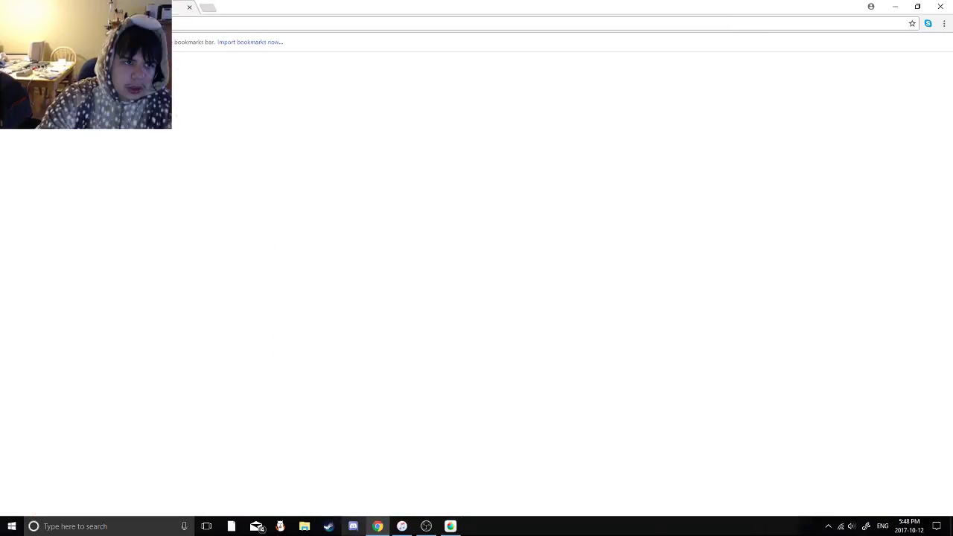
{"action": "left_click", "coordinate": [426, 525]}
{"action": "left_click", "coordinate": [402, 526]}
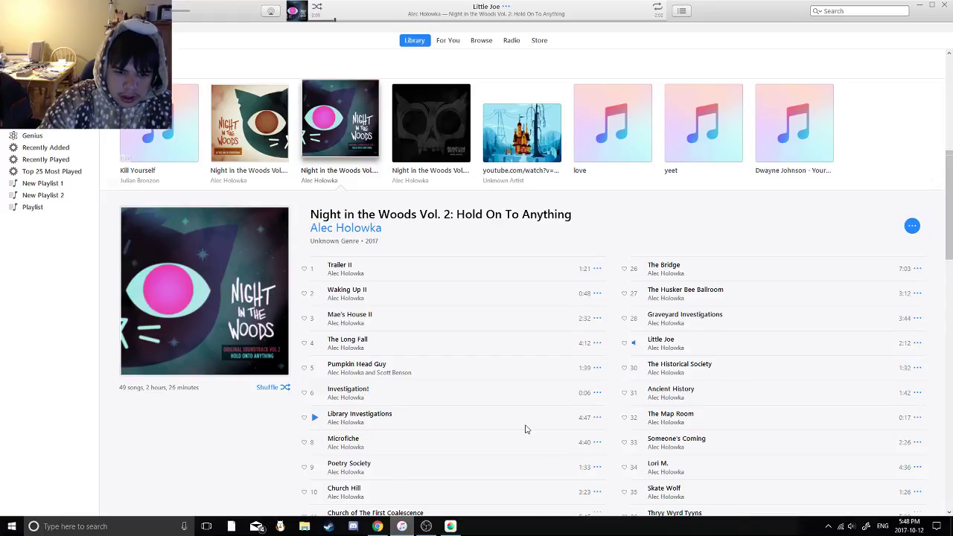
{"action": "scroll", "coordinate": [526, 427], "scroll_direction": "down", "scroll_amount": 10}
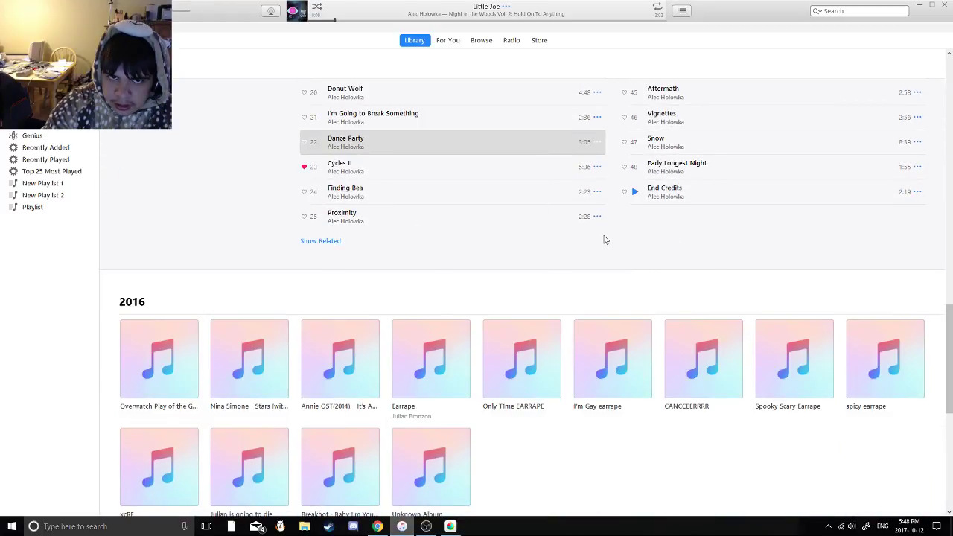
{"action": "left_click", "coordinate": [378, 526]}
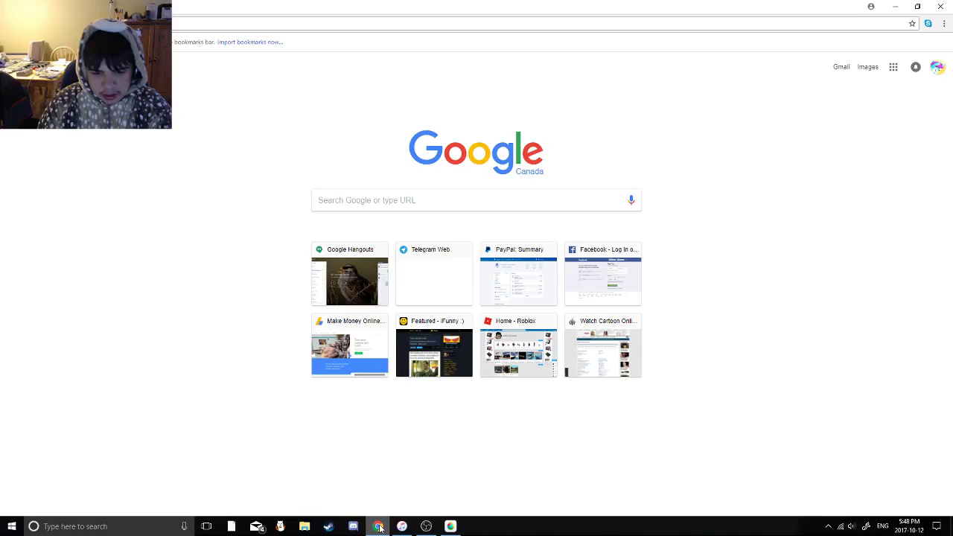
{"action": "left_click", "coordinate": [449, 527]}
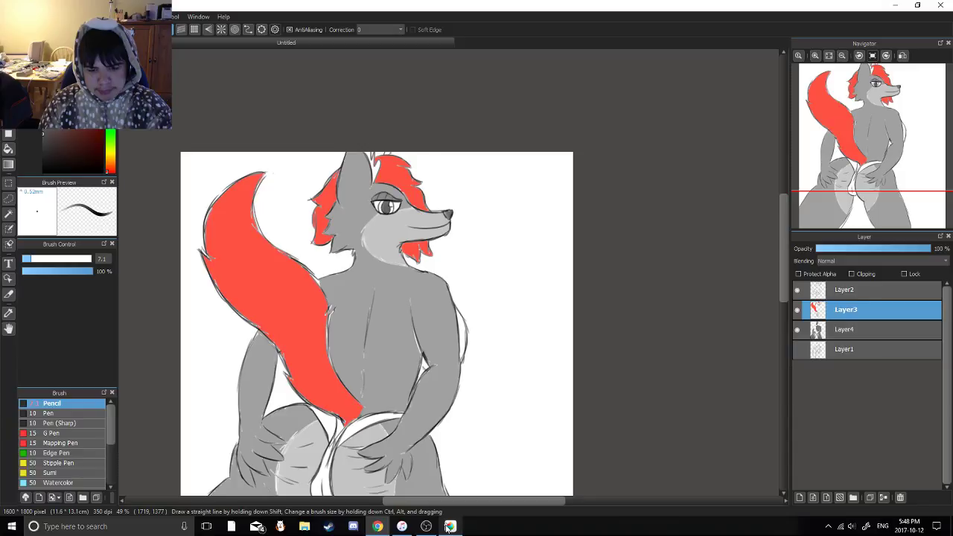
Fill every section of the fox's underwear with blue on Layer3
{"action": "key", "text": "ctrl+0"}
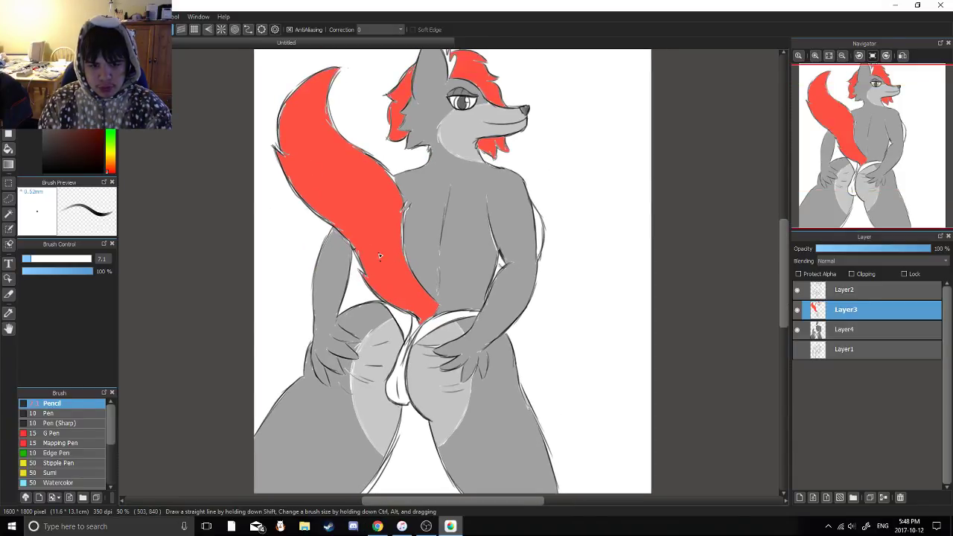
{"action": "scroll", "coordinate": [463, 240], "scroll_direction": "up", "scroll_amount": 2}
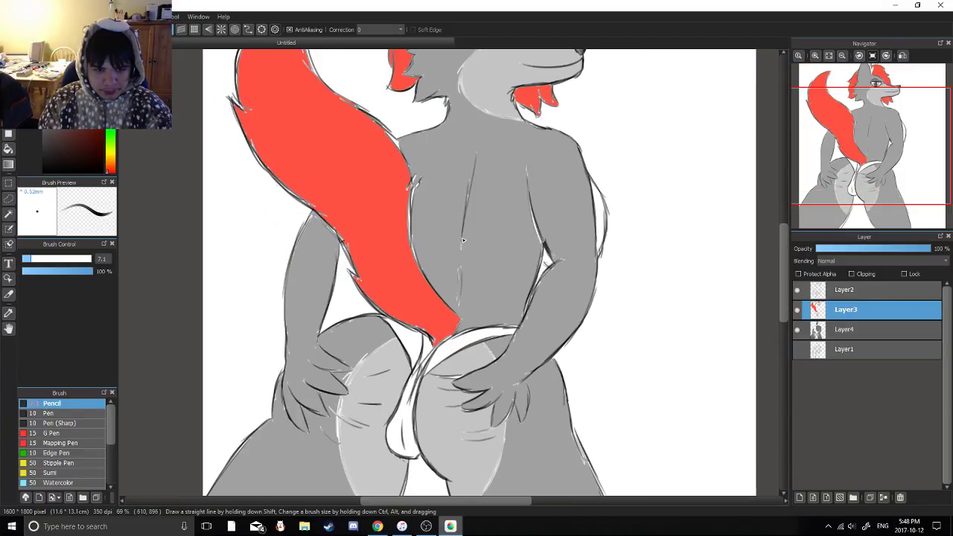
{"action": "key", "text": "g"}
{"action": "scroll", "coordinate": [430, 244], "scroll_direction": "up", "scroll_amount": 2}
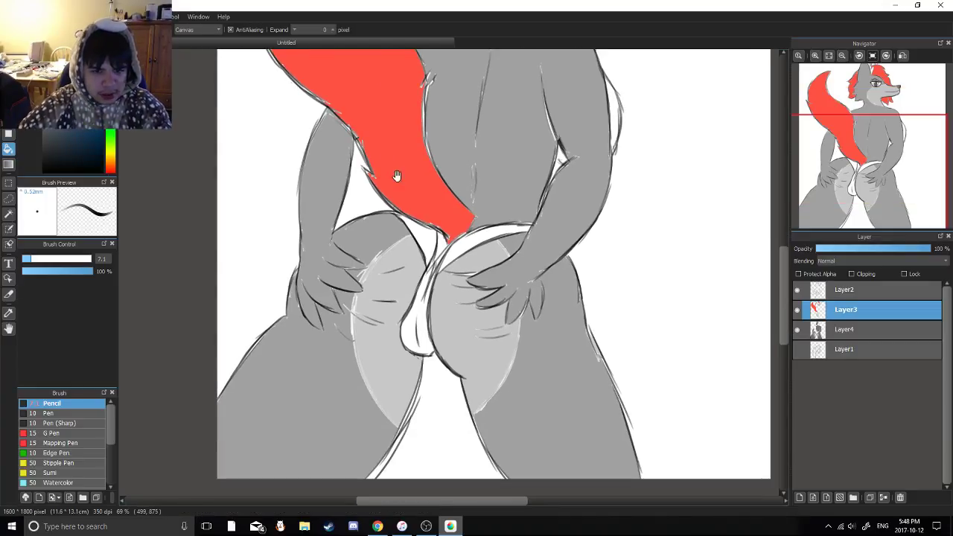
{"action": "left_click", "coordinate": [431, 244]}
{"action": "scroll", "coordinate": [458, 233], "scroll_direction": "up", "scroll_amount": 4}
{"action": "left_click", "coordinate": [443, 243]}
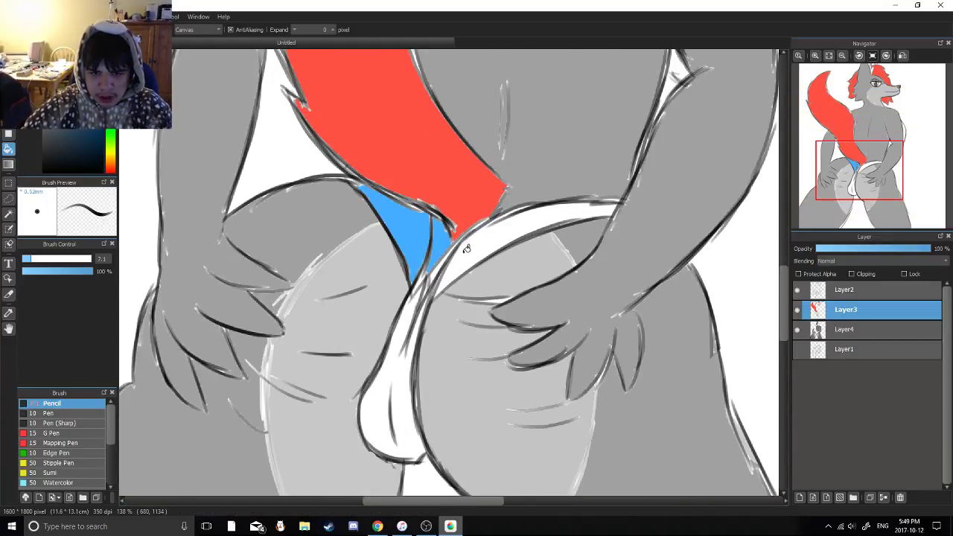
{"action": "left_click", "coordinate": [469, 254]}
{"action": "left_click_drag", "start_coordinate": [406, 325], "coordinate": [418, 287]}
{"action": "left_click", "coordinate": [419, 287]}
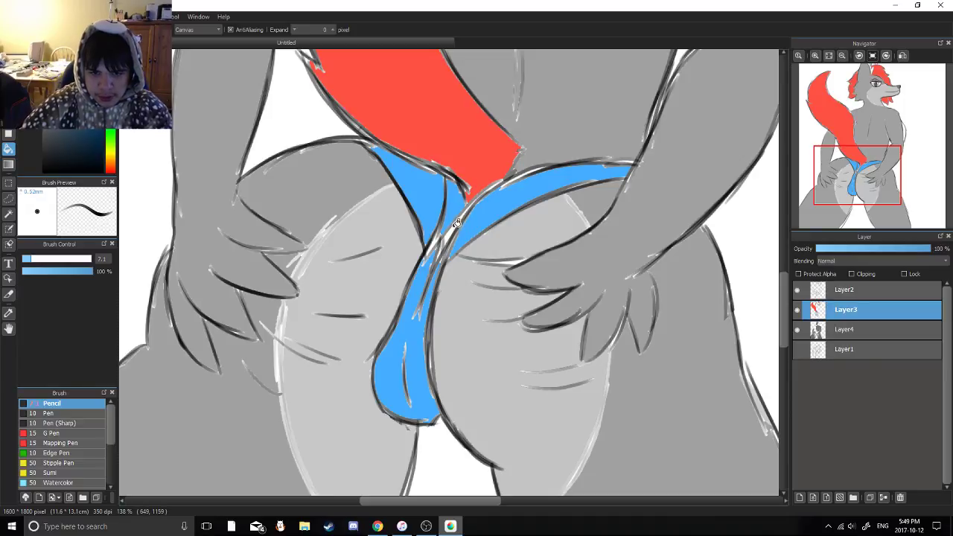
{"action": "scroll", "coordinate": [467, 221], "scroll_direction": "down", "scroll_amount": 4}
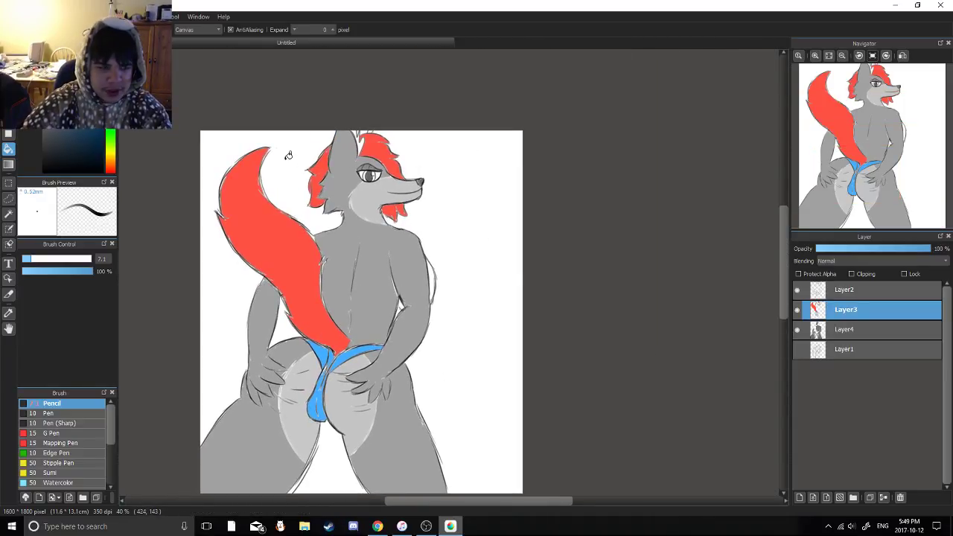
Color the fox's iris yellow-brown with the pencil on Layer3
{"action": "key", "text": "b"}
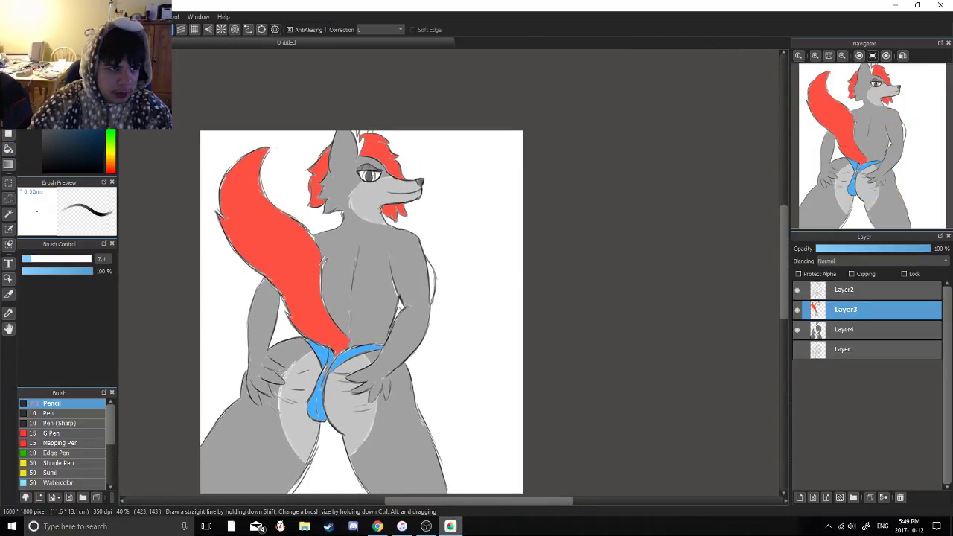
{"action": "scroll", "coordinate": [318, 317], "scroll_direction": "up", "scroll_amount": 6}
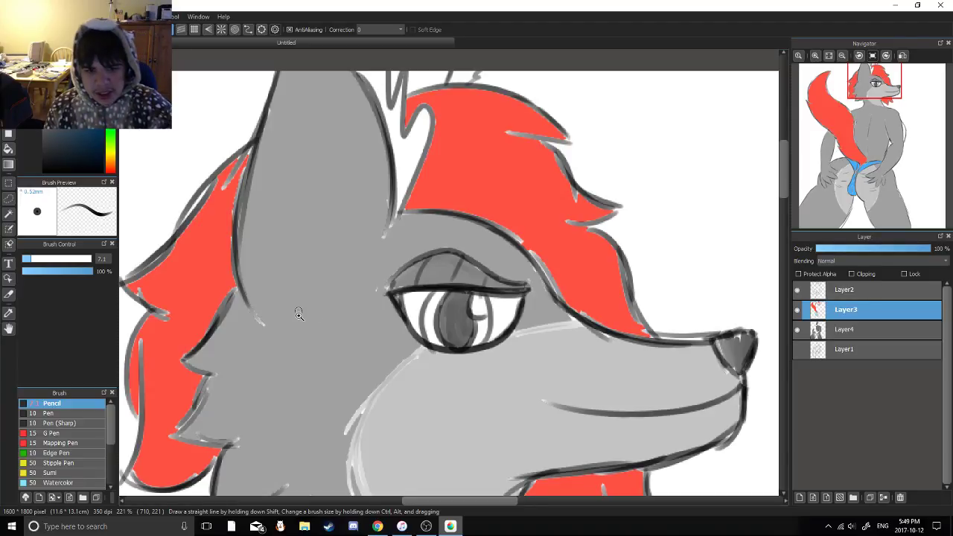
{"action": "left_click_drag", "start_coordinate": [300, 320], "coordinate": [372, 290]}
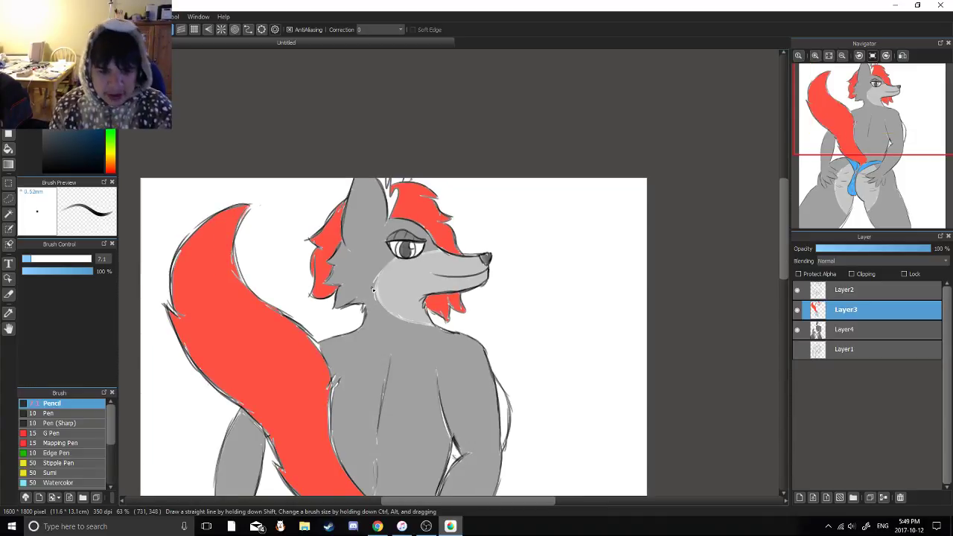
{"action": "scroll", "coordinate": [323, 276], "scroll_direction": "up", "scroll_amount": 5}
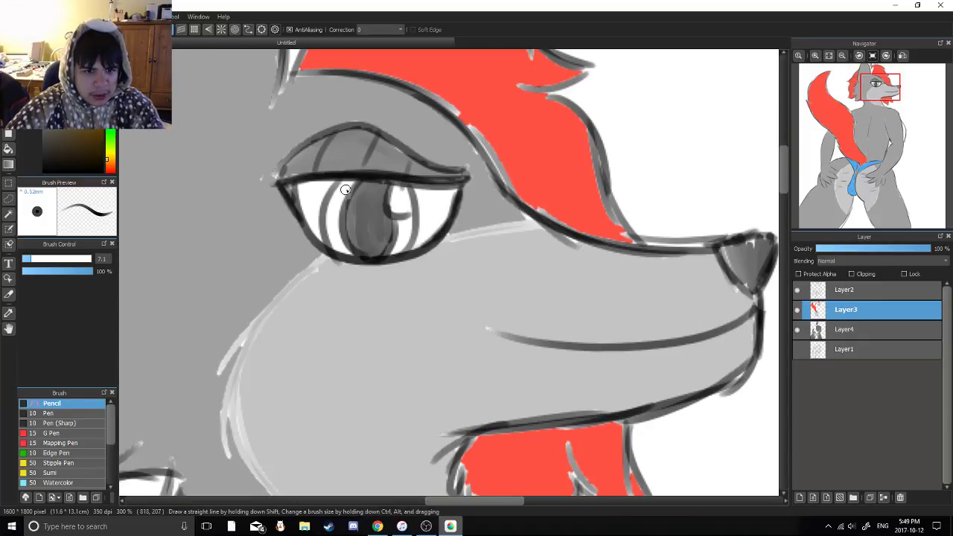
{"action": "mouse_move", "coordinate": [343, 189]}
{"action": "left_mouse_down"}
{"action": "mouse_move", "coordinate": [334, 249]}
{"action": "mouse_move", "coordinate": [345, 244]}
{"action": "mouse_move", "coordinate": [333, 218]}
{"action": "mouse_move", "coordinate": [339, 196]}
{"action": "mouse_move", "coordinate": [326, 224]}
{"action": "mouse_move", "coordinate": [338, 241]}
{"action": "mouse_move", "coordinate": [400, 240]}
{"action": "mouse_move", "coordinate": [408, 227]}
{"action": "mouse_move", "coordinate": [406, 134]}
{"action": "mouse_move", "coordinate": [392, 191]}
{"action": "left_mouse_up"}
{"action": "scroll", "coordinate": [408, 225], "scroll_direction": "down", "scroll_amount": 6}
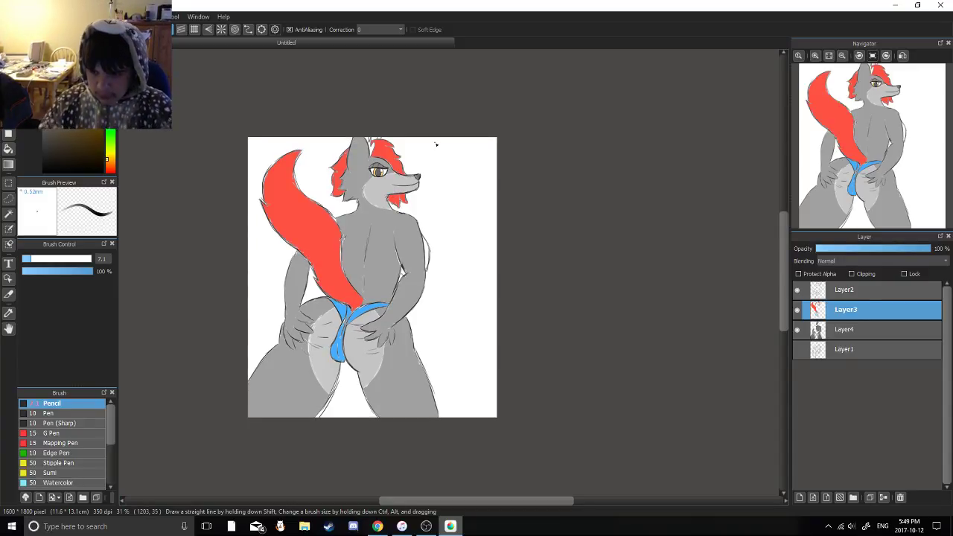
{"action": "left_click", "coordinate": [886, 9]}
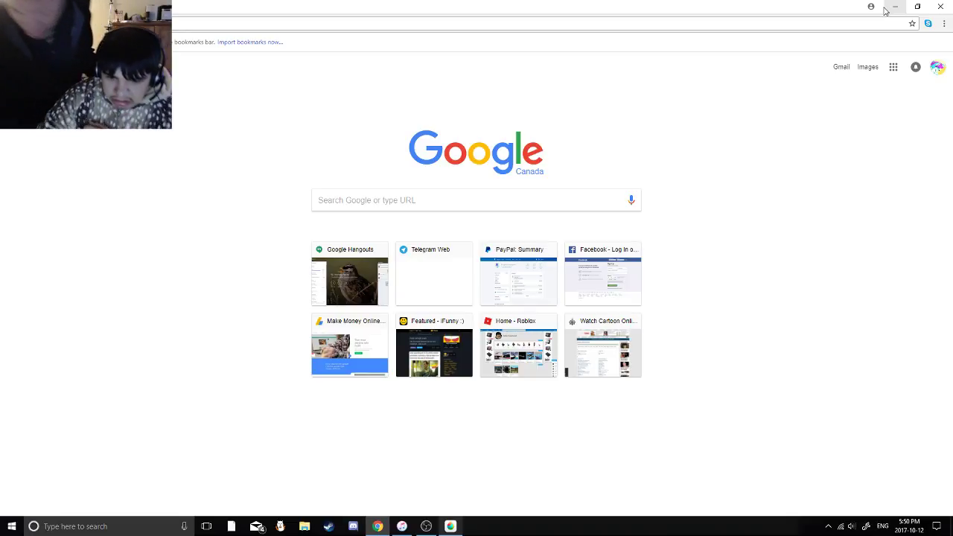
{"action": "left_click", "coordinate": [894, 6]}
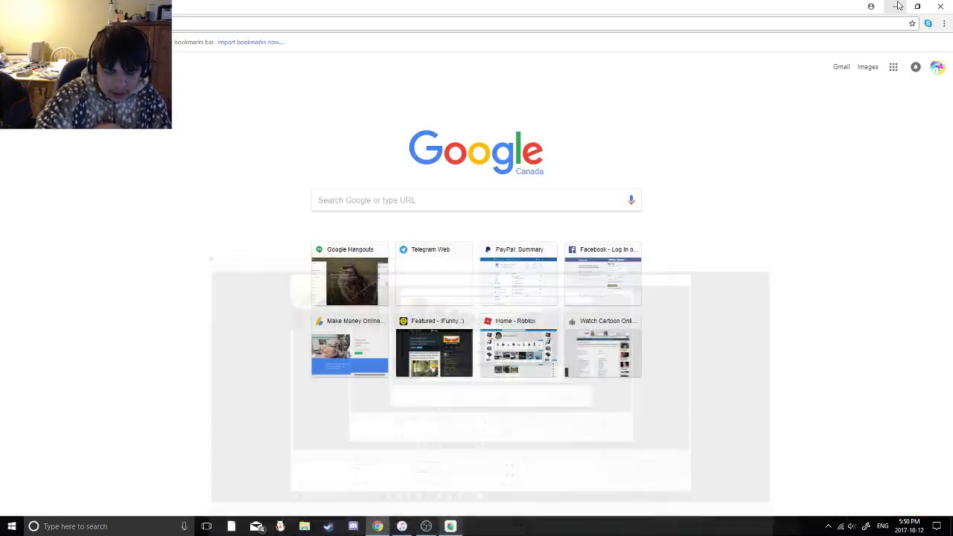
{"action": "left_click", "coordinate": [895, 7]}
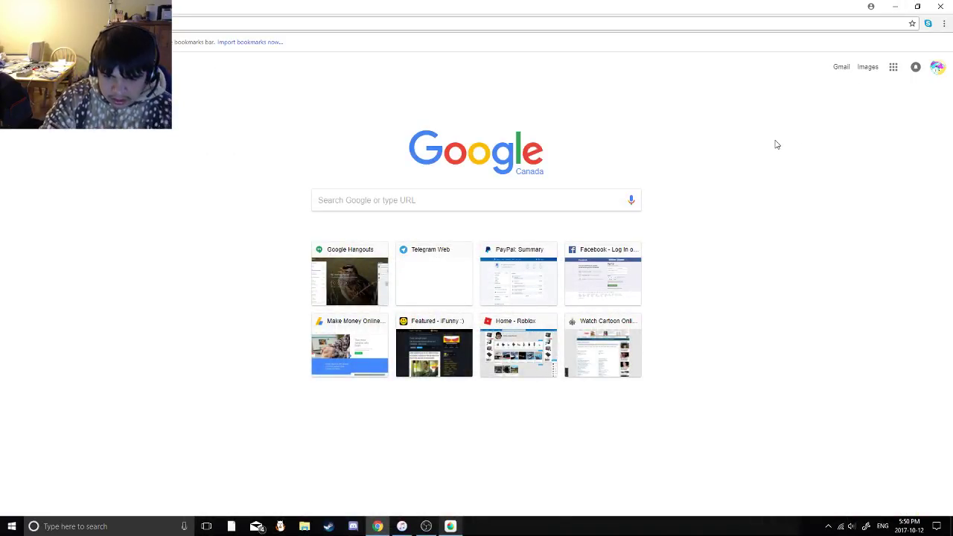